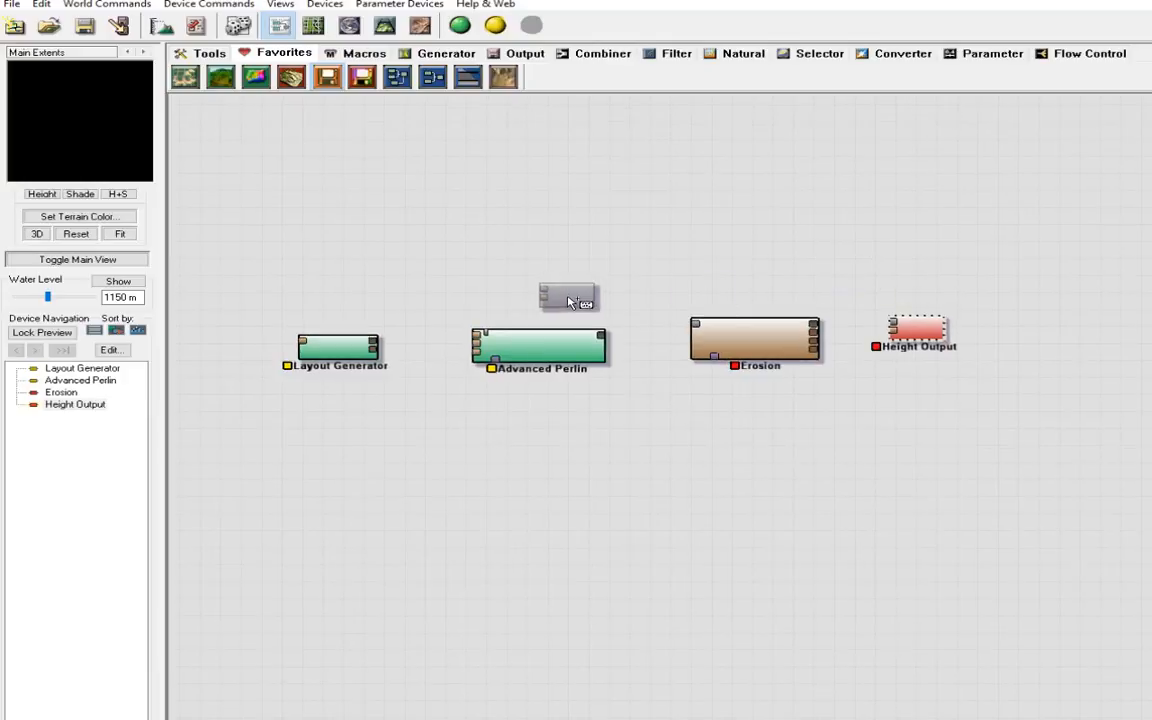
# Step: Wire the devices in sequence: Layout Generator to Advanced Perlin, Advanced Perlin to Erosion, and Erosion's primary output to Height Output
pyautogui.rightClick(568, 301)
pyautogui.click(373, 345)
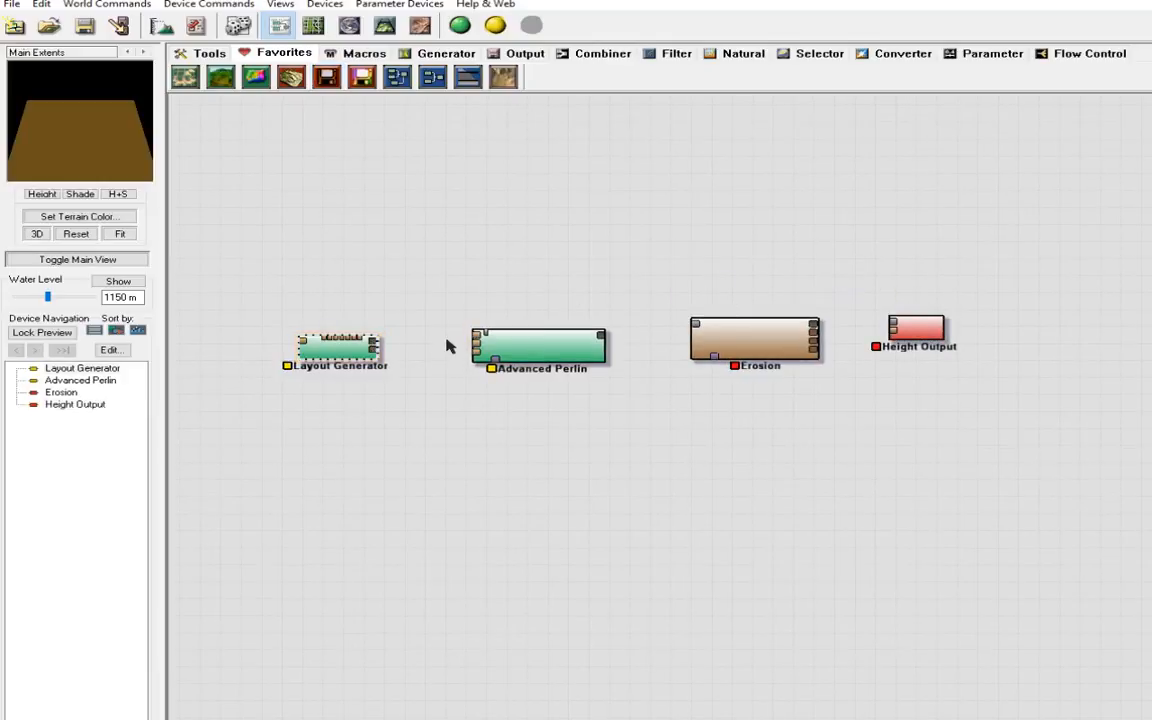
pyautogui.moveTo(380, 346); pyautogui.dragTo(477, 337)
pyautogui.moveTo(609, 344); pyautogui.dragTo(479, 343)
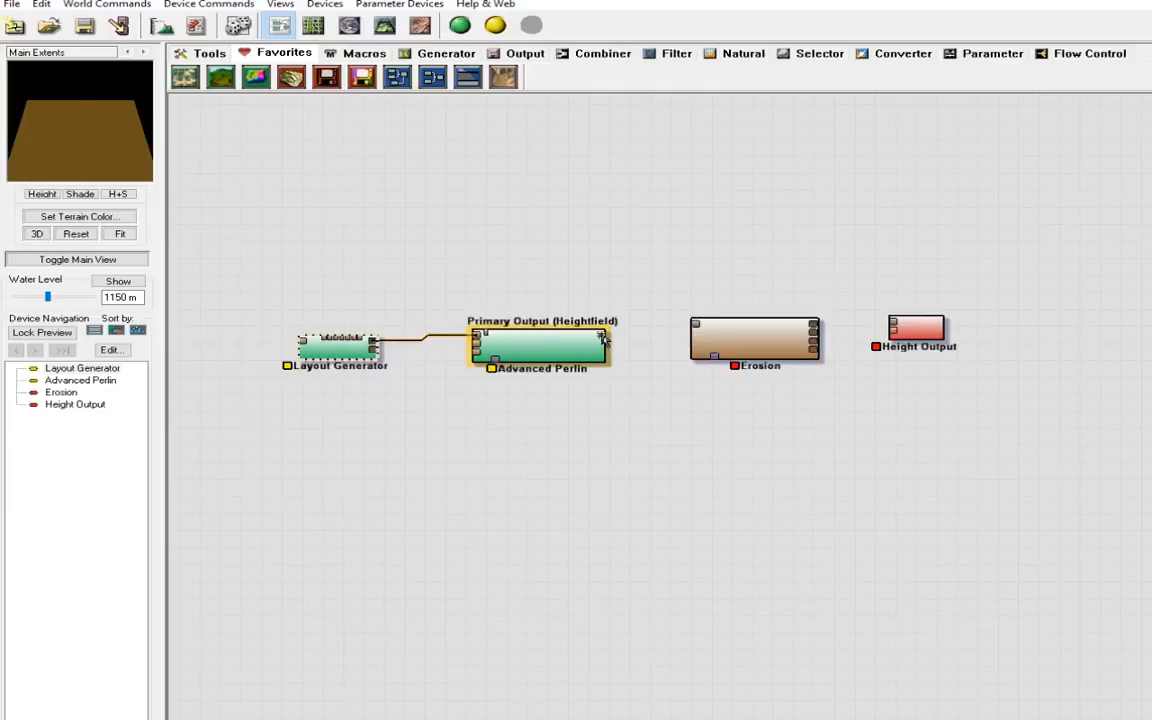
pyautogui.moveTo(606, 335); pyautogui.dragTo(703, 330)
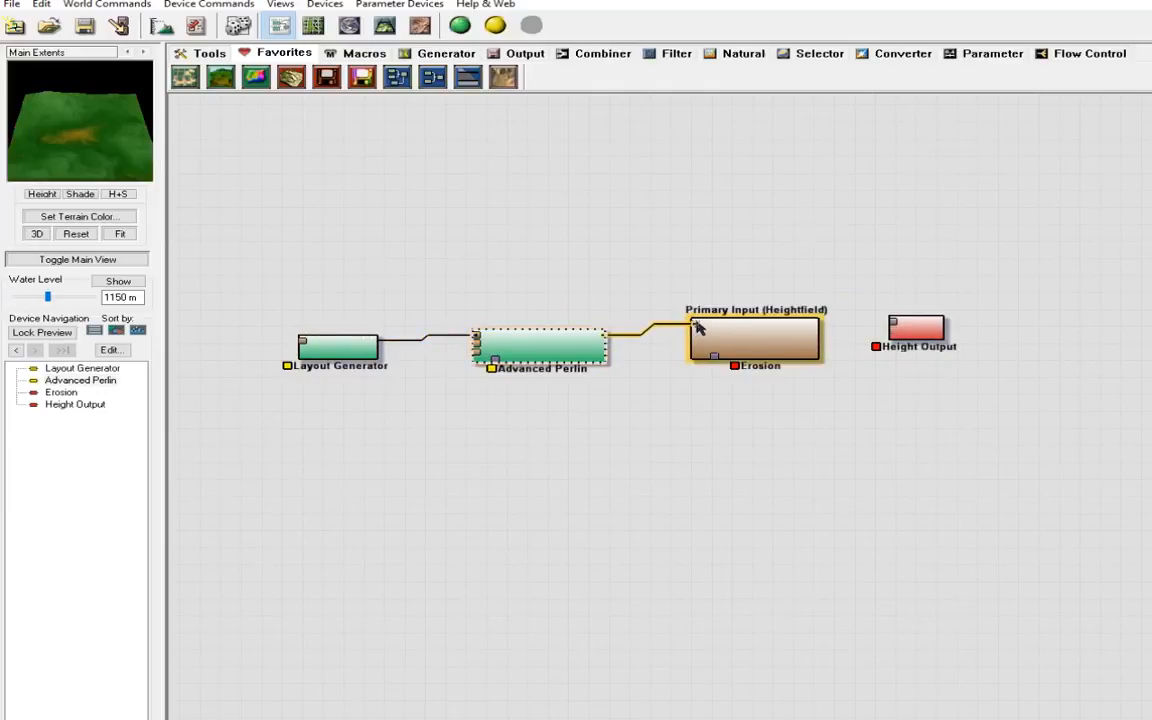
pyautogui.click(814, 335)
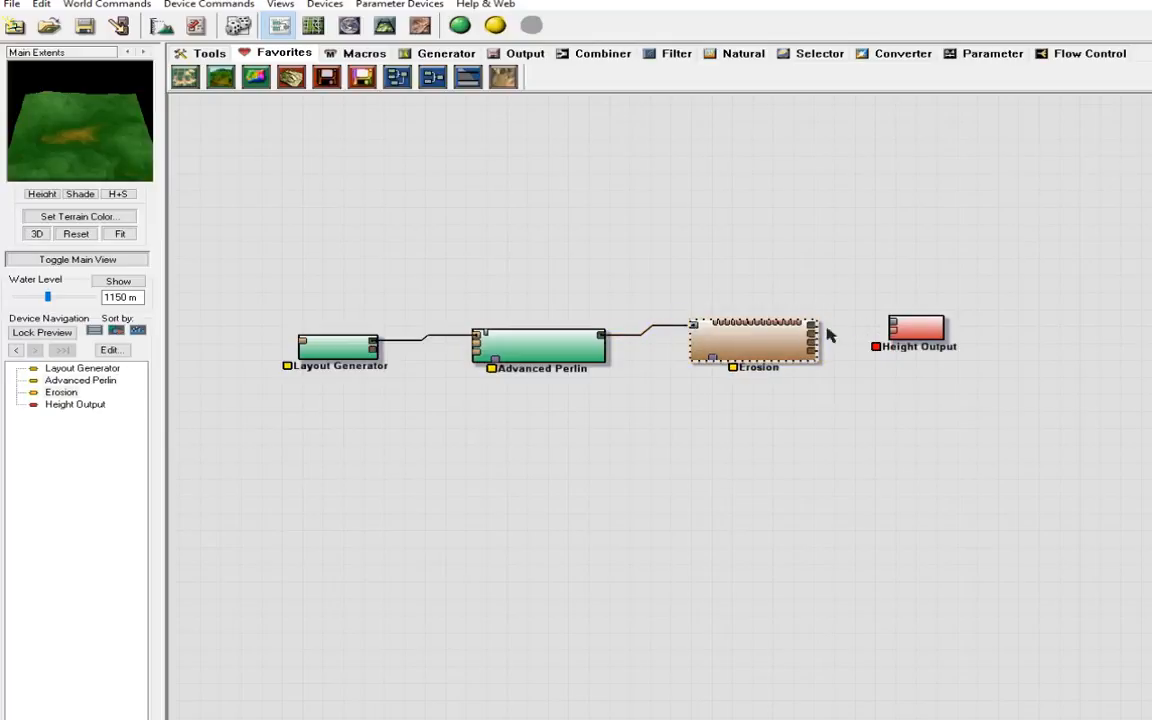
pyautogui.moveTo(812, 324); pyautogui.dragTo(893, 324)
# Step: Draw Lines shapes in the Layout Generator along all four edges of the map extents to form a mountain ring
pyautogui.doubleClick(360, 345)
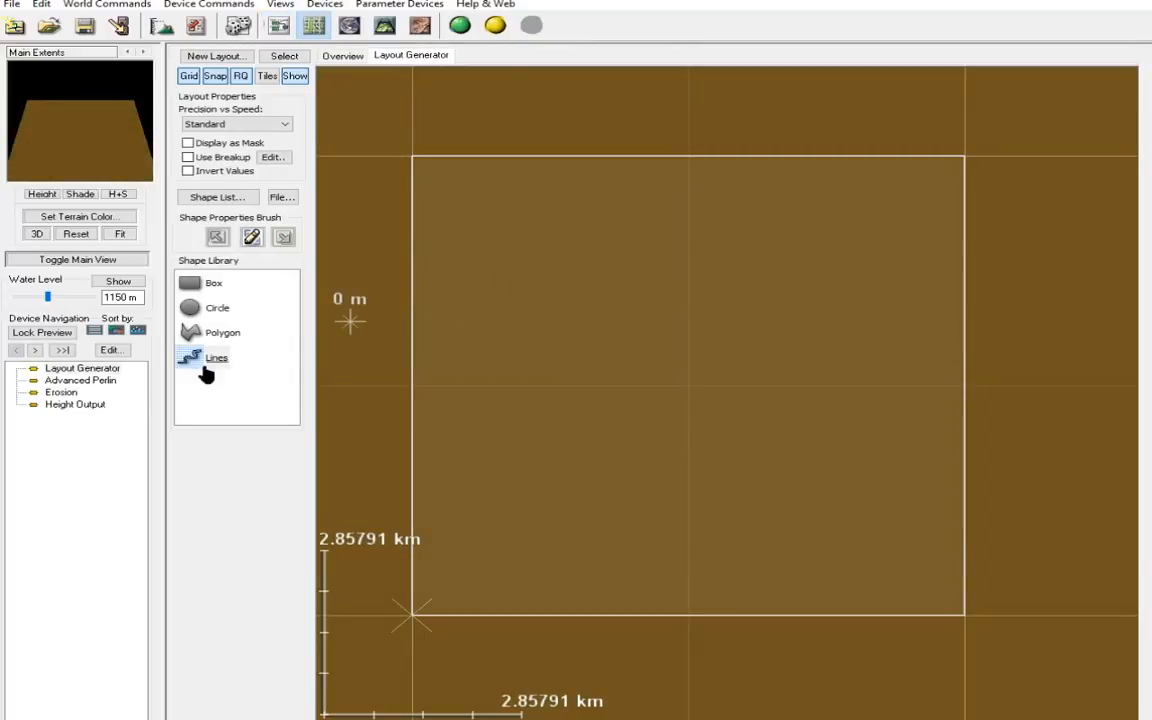
pyautogui.moveTo(206, 370); pyautogui.dragTo(465, 222)
pyautogui.moveTo(428, 173)
pyautogui.mouseDown()
pyautogui.moveTo(450, 278)
pyautogui.moveTo(452, 504)
pyautogui.moveTo(428, 588)
pyautogui.mouseUp()
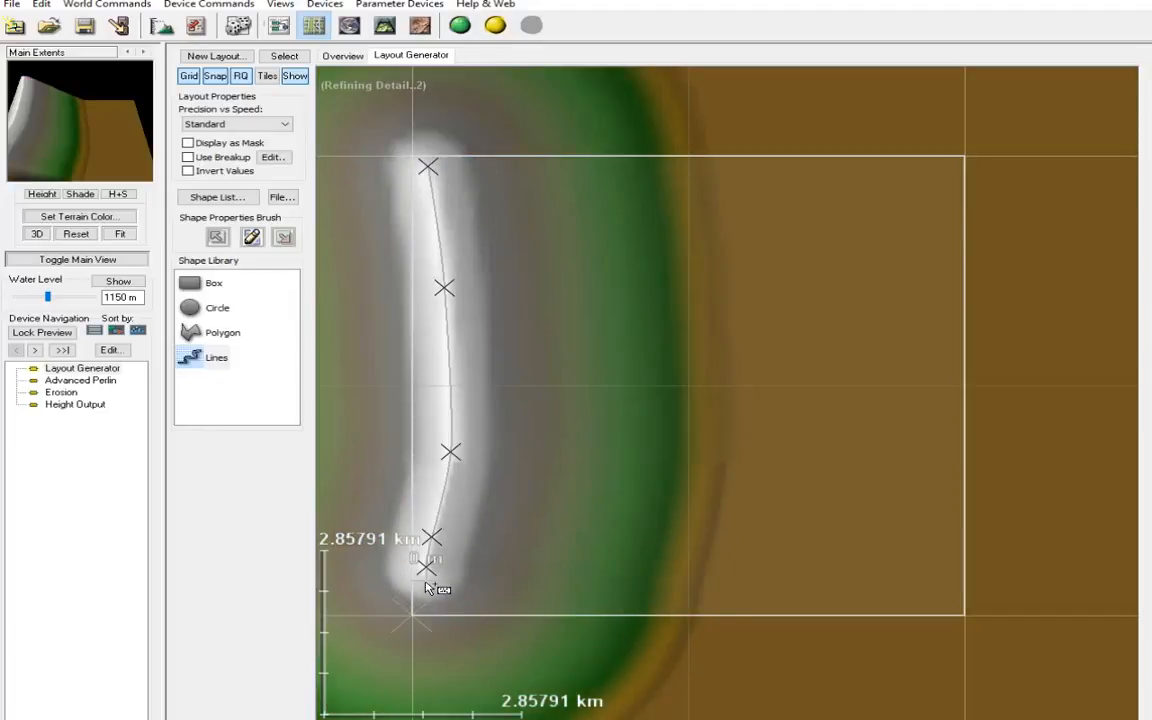
pyautogui.moveTo(427, 587)
pyautogui.mouseDown()
pyautogui.moveTo(411, 598)
pyautogui.moveTo(609, 619)
pyautogui.moveTo(962, 607)
pyautogui.moveTo(946, 149)
pyautogui.mouseUp()
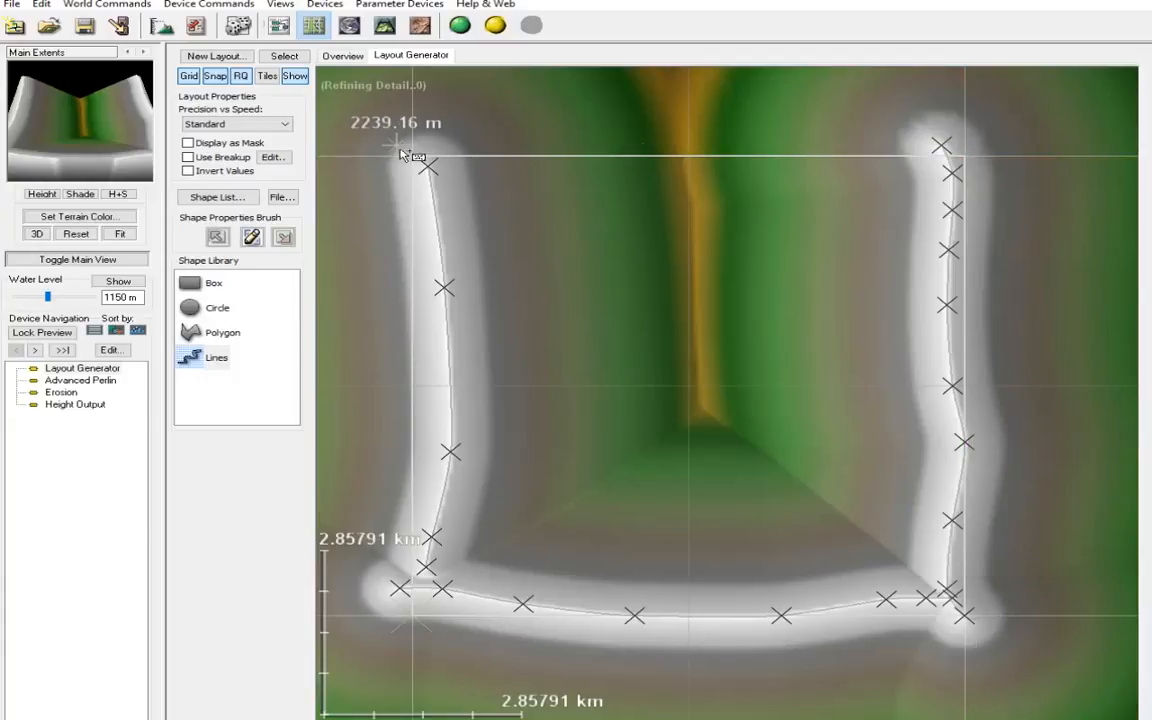
pyautogui.moveTo(395, 146); pyautogui.dragTo(926, 162)
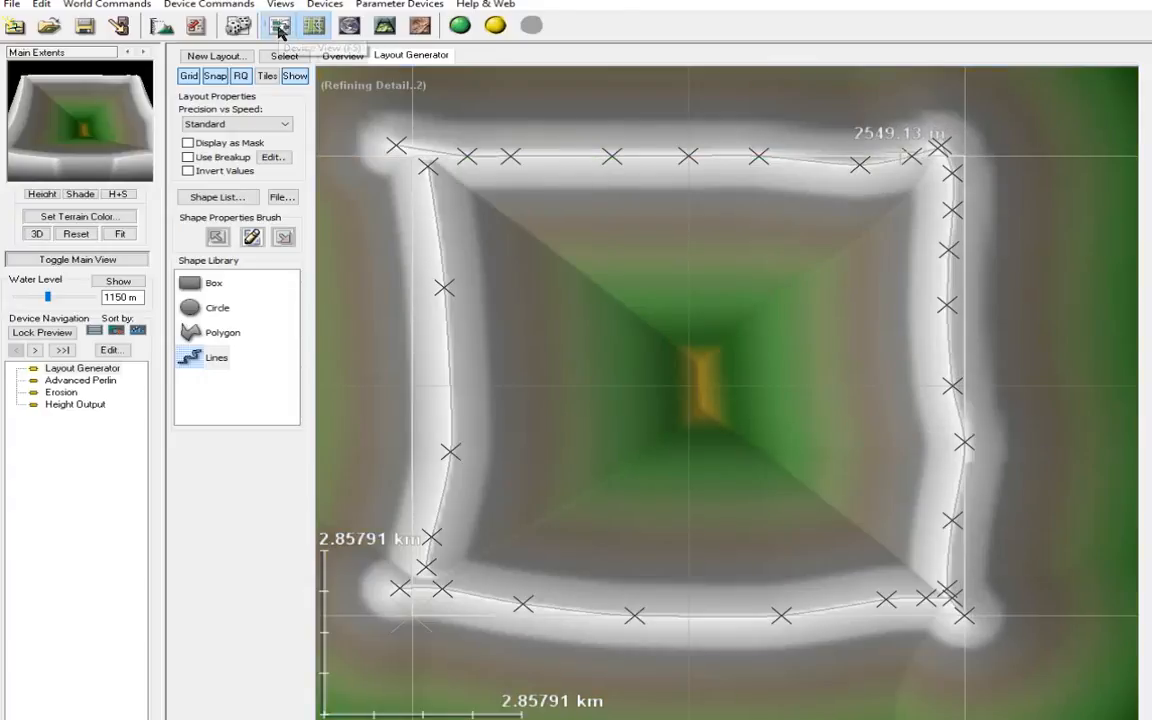
# Step: Set the feature scale of the Advanced Perlin device to 5.18736 km
pyautogui.press('F5')
pyautogui.click(531, 350)
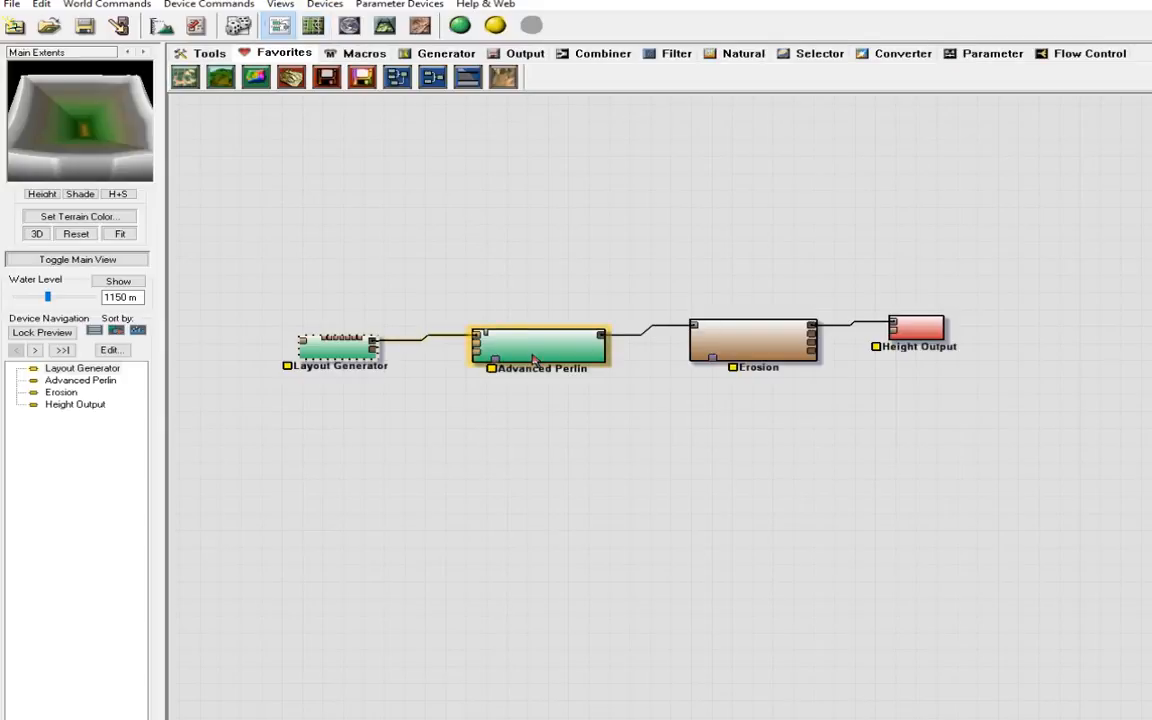
pyautogui.doubleClick(531, 352)
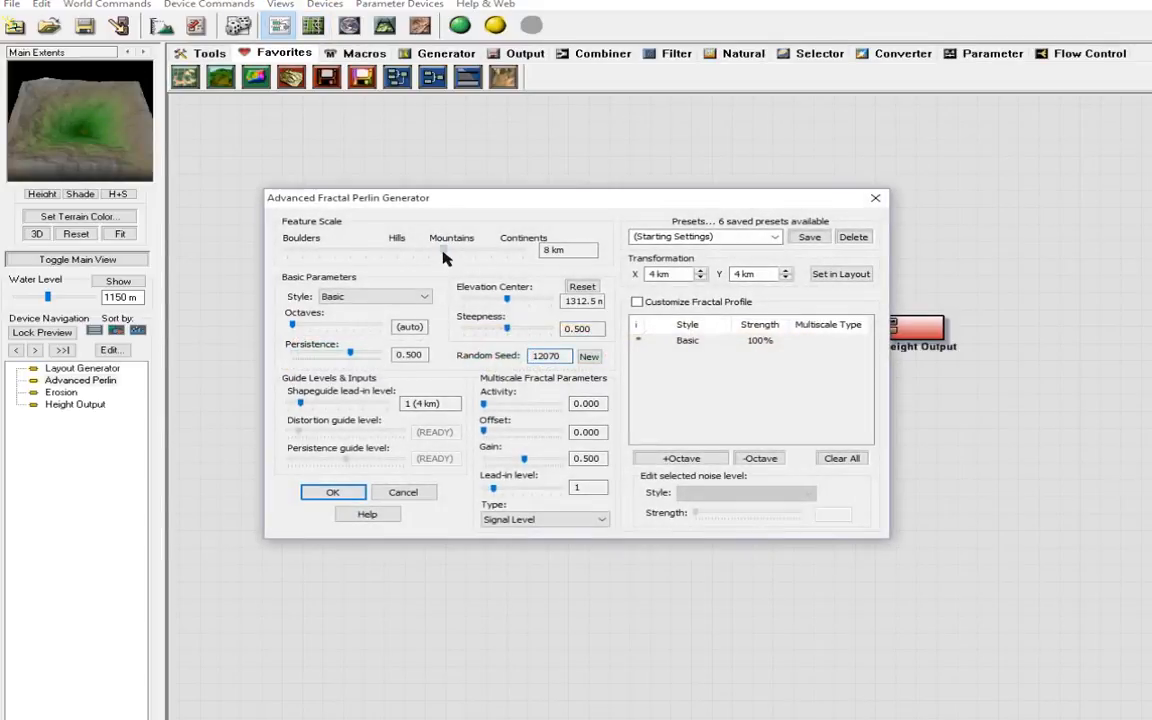
pyautogui.moveTo(446, 258); pyautogui.dragTo(435, 258)
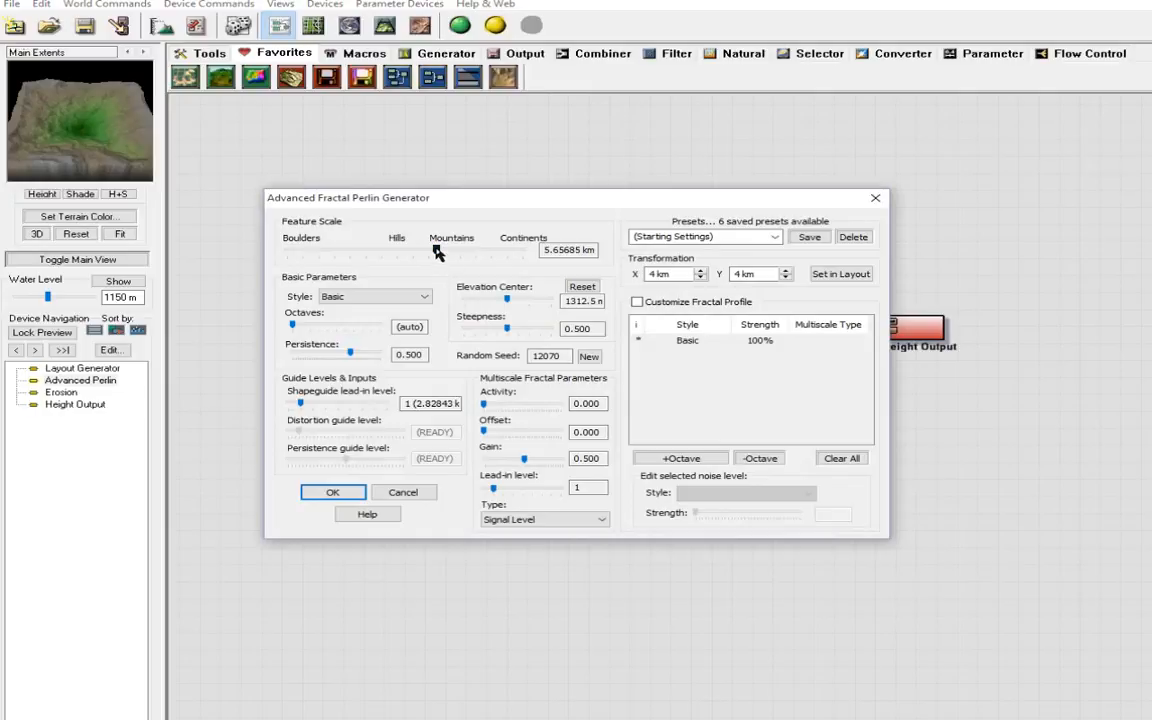
pyautogui.moveTo(435, 254); pyautogui.dragTo(433, 254)
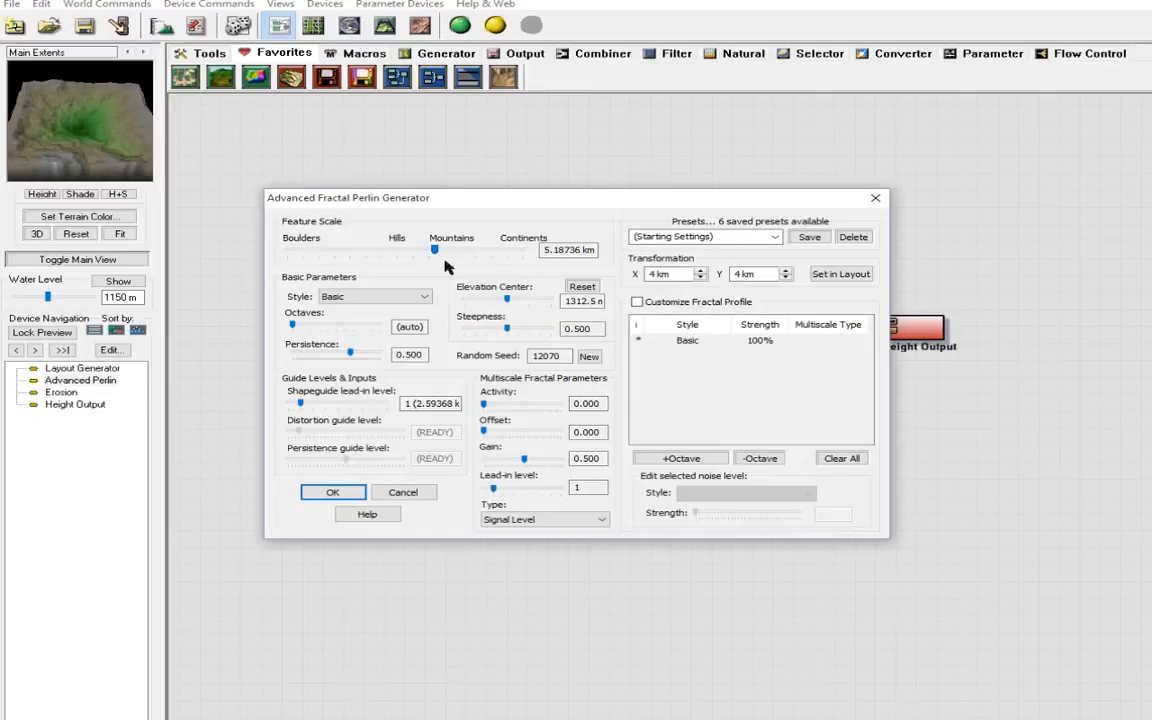
# Step: Lower the Advanced Perlin elevation center to 410.156 and the steepness to 0.406, and accept the settings
pyautogui.moveTo(510, 305)
pyautogui.mouseDown()
pyautogui.moveTo(487, 305)
pyautogui.moveTo(504, 329)
pyautogui.mouseUp()
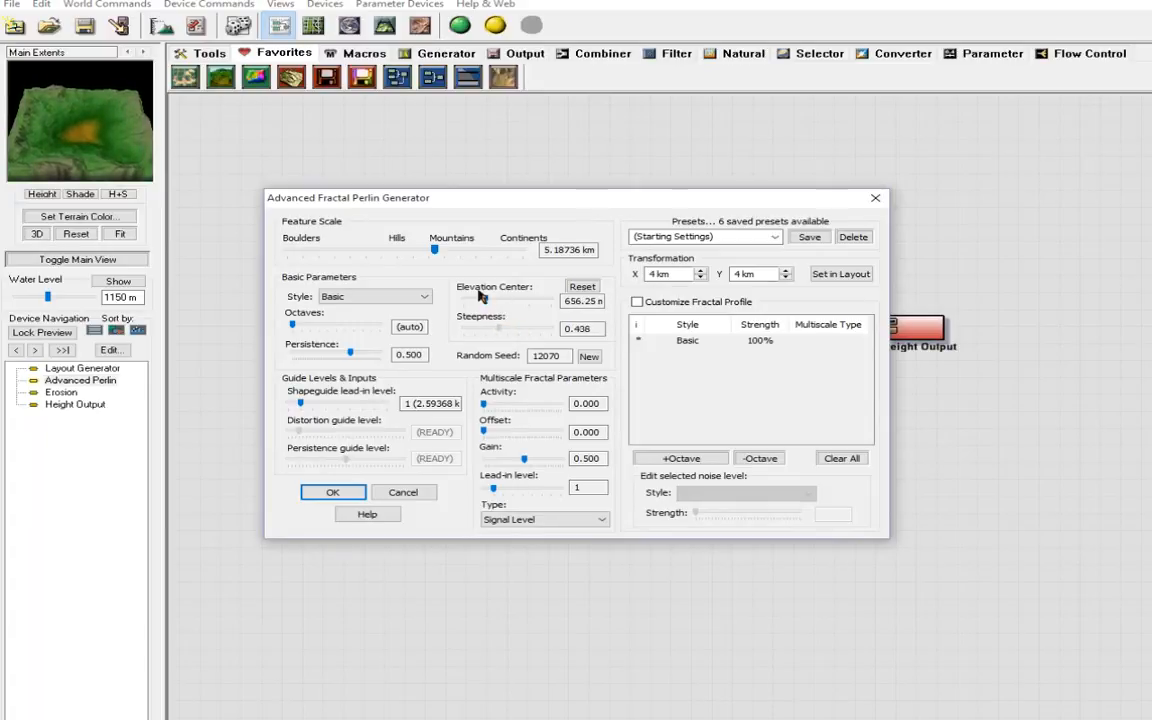
pyautogui.click(479, 305)
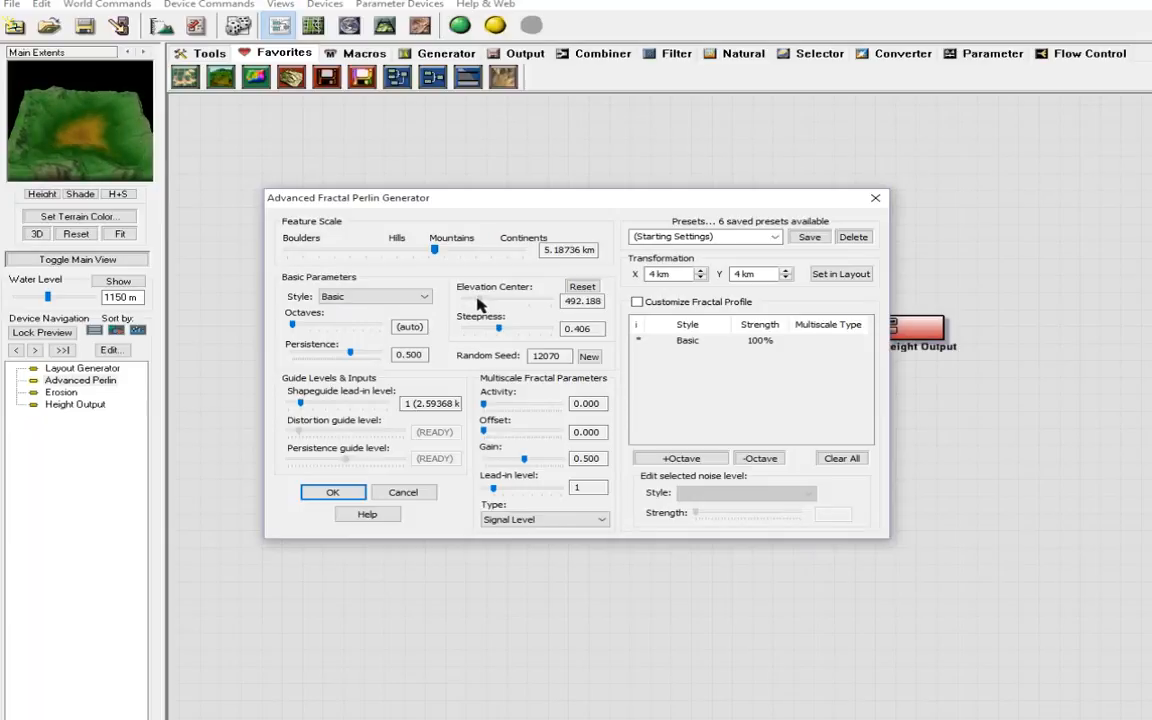
pyautogui.click(479, 305)
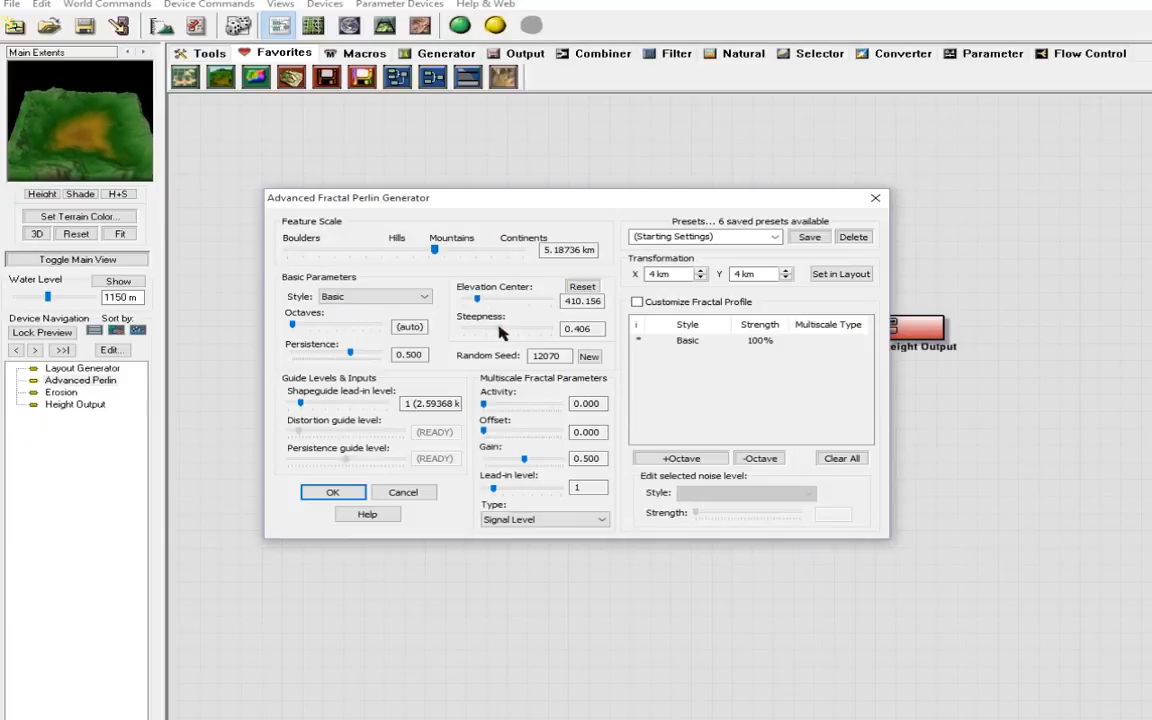
pyautogui.click(340, 493)
# Step: Apply the "Good with Terraces" preset to the Erosion device
pyautogui.click(750, 355)
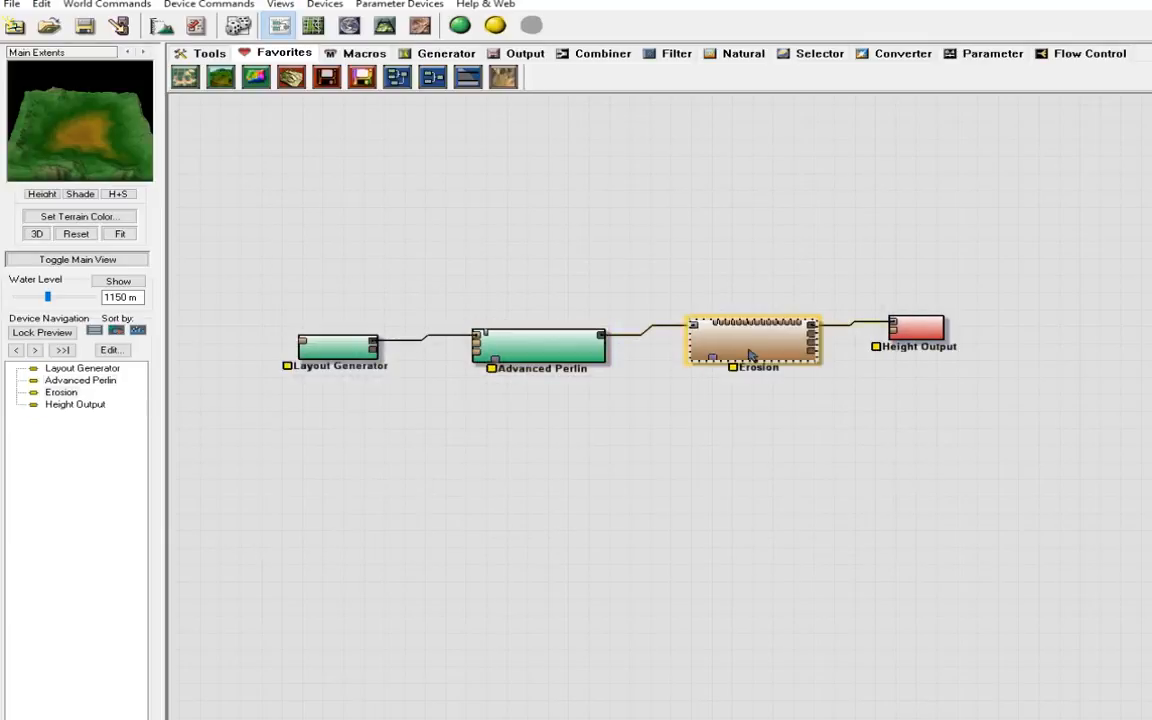
pyautogui.doubleClick(750, 355)
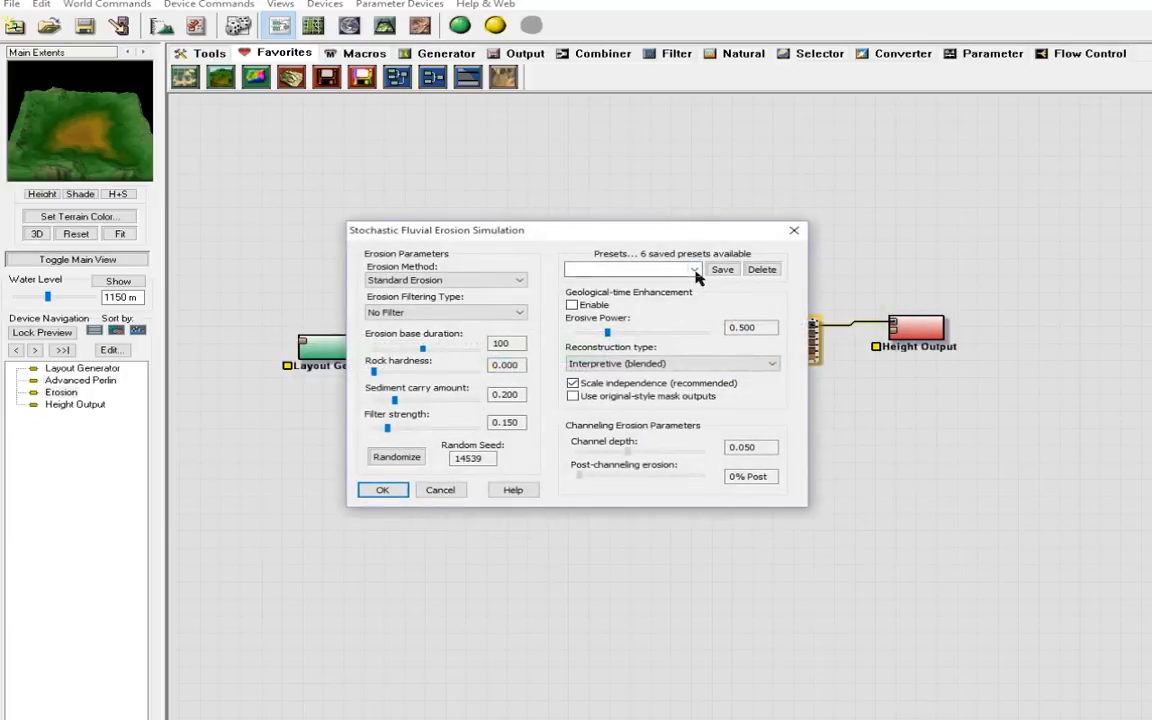
pyautogui.click(693, 269)
pyautogui.click(662, 338)
pyautogui.click(692, 271)
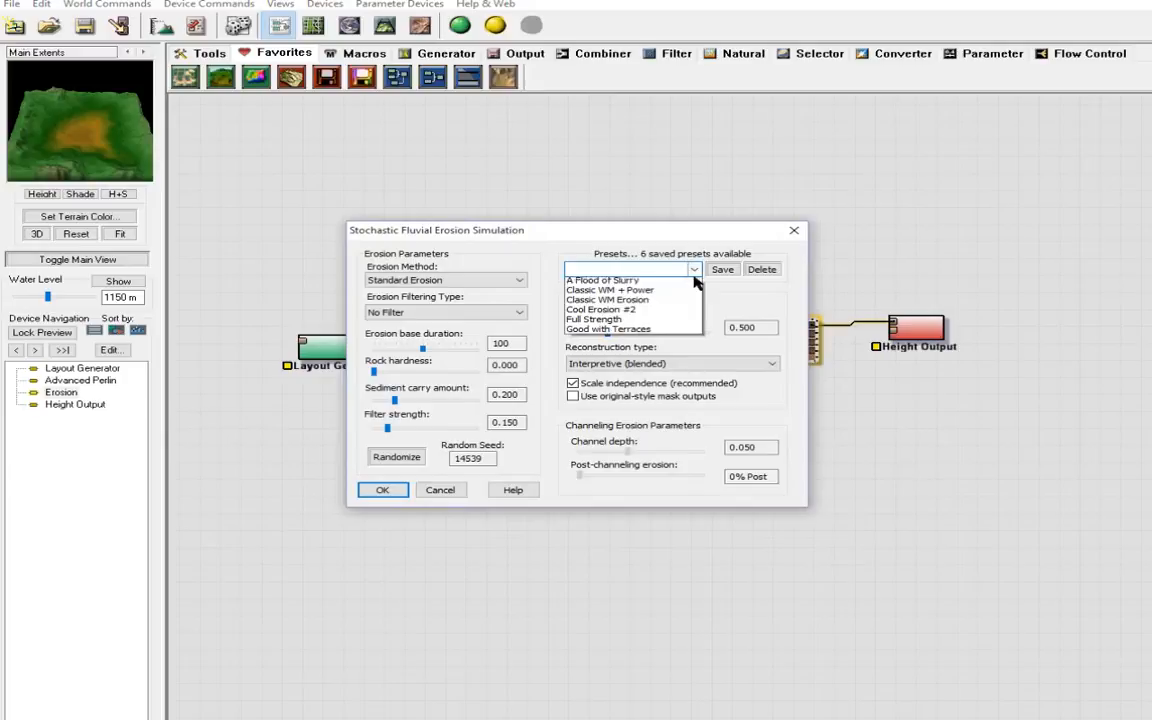
pyautogui.click(660, 334)
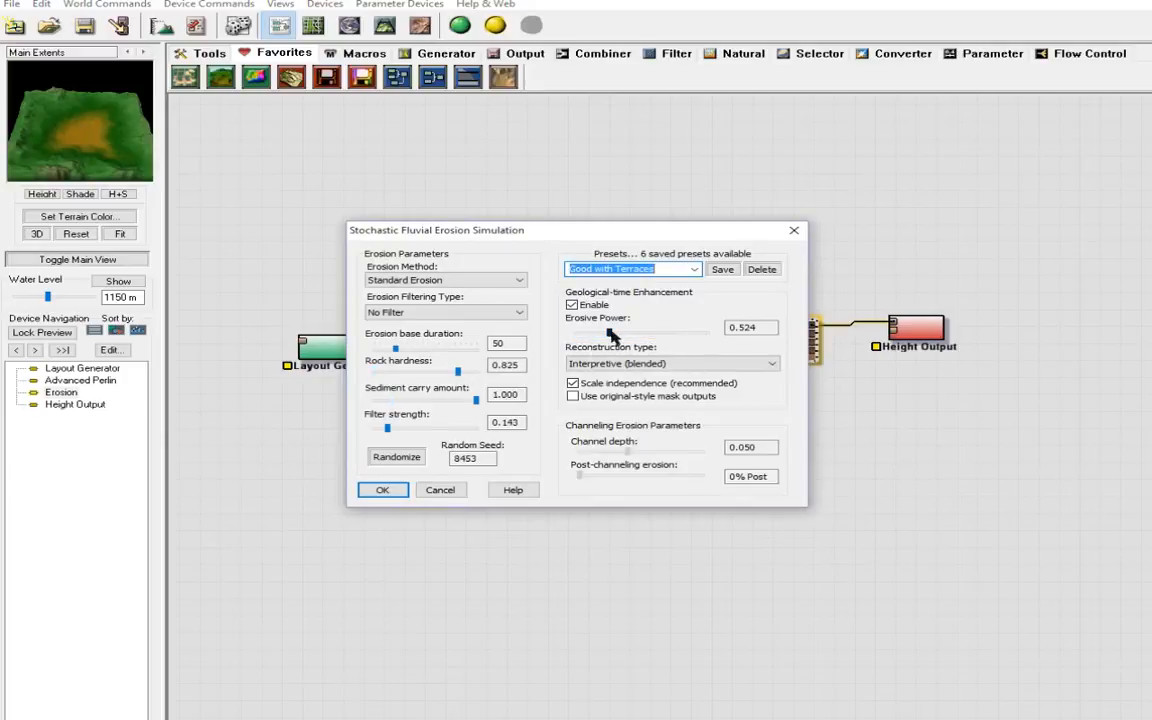
# Step: Set the erosive power to 0.649, rock hardness to 0.746 and erosion base duration to 70, and accept the erosion settings
pyautogui.click(619, 333)
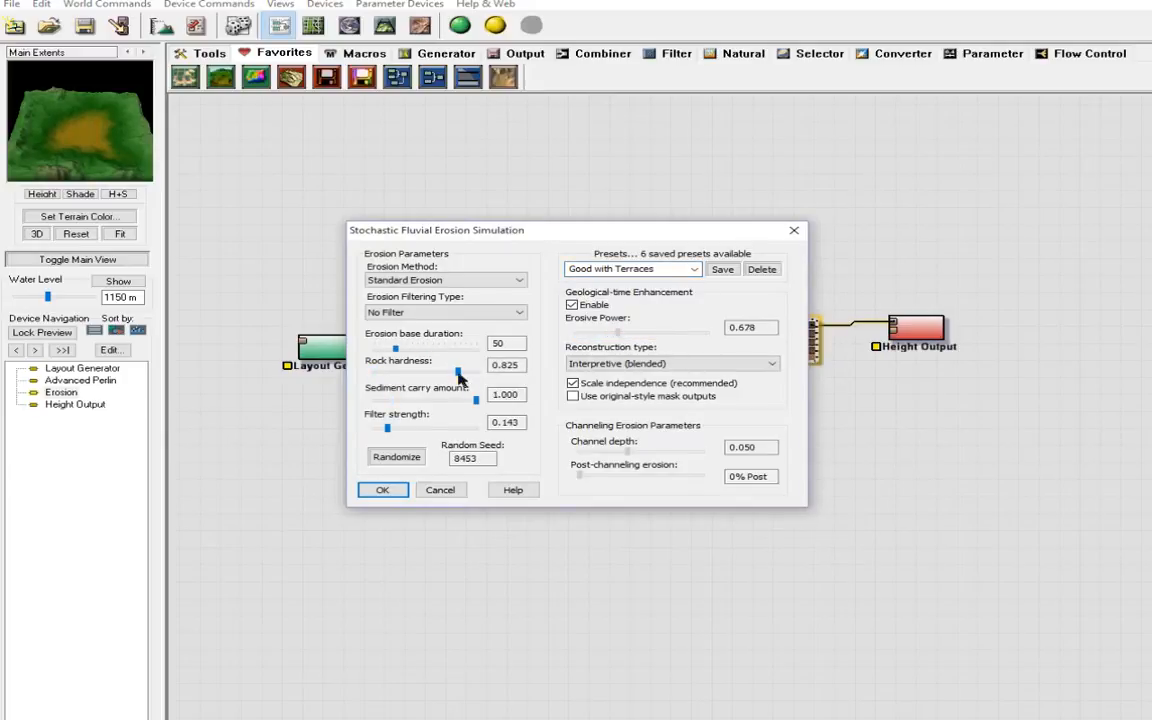
pyautogui.click(392, 368)
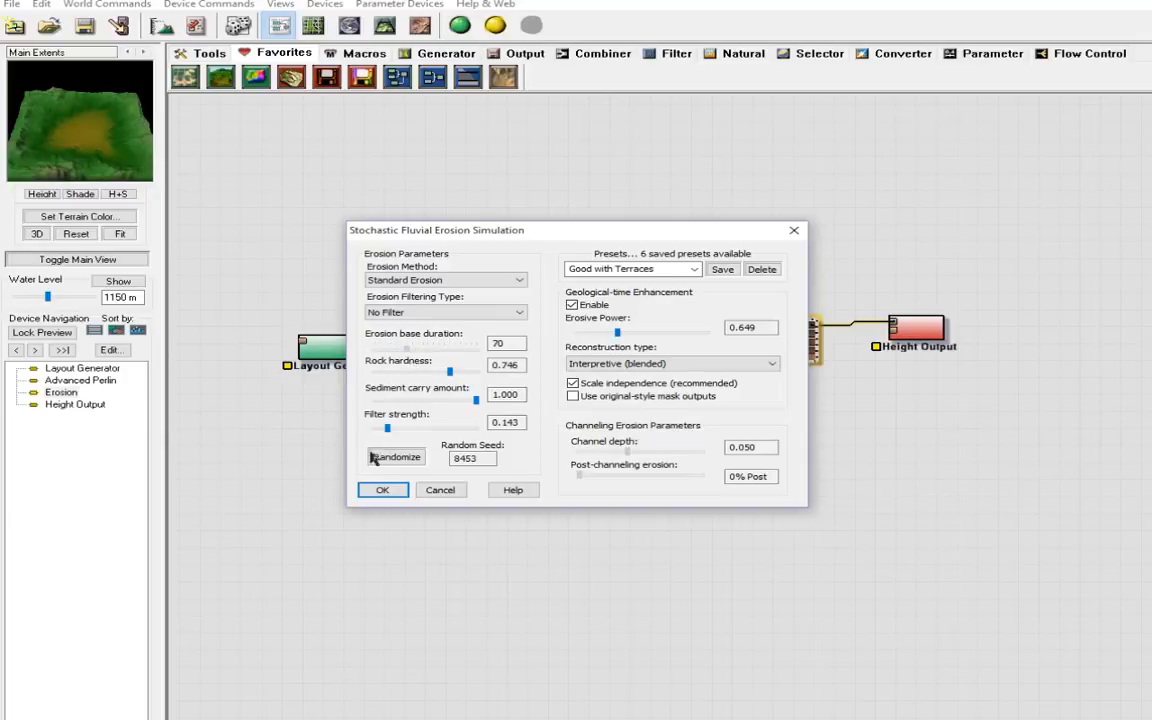
pyautogui.click(382, 490)
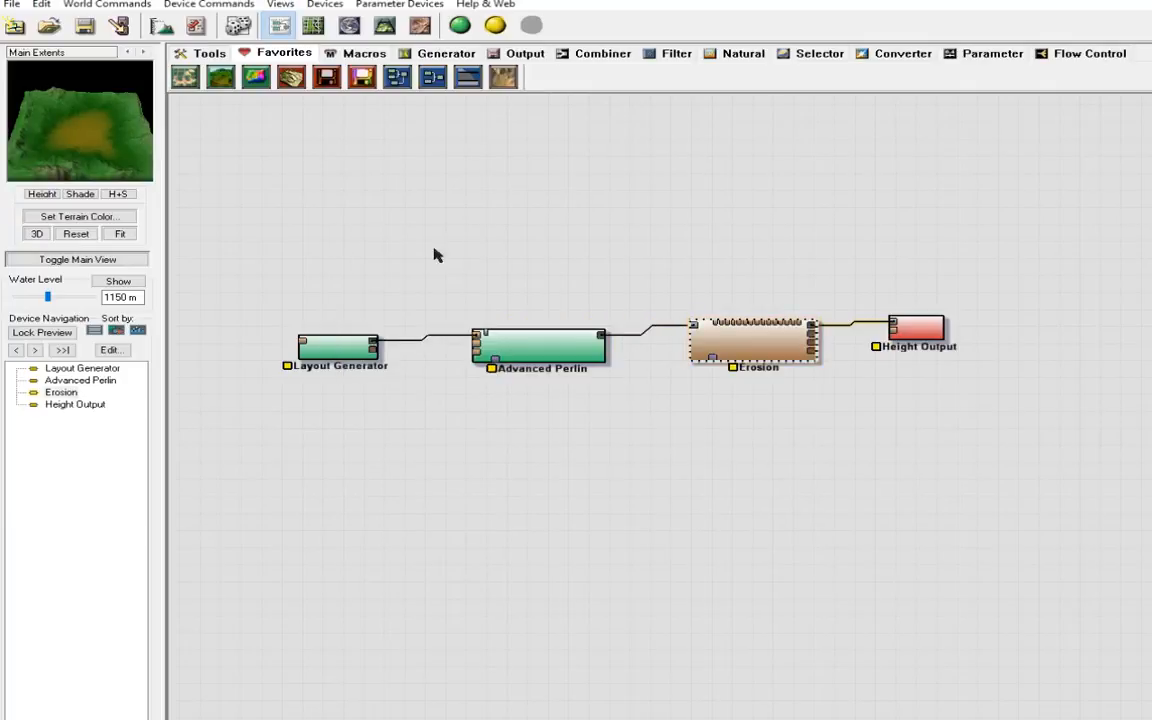
# Step: Show the terrain in the 3D view and run a normal build of the main extents
pyautogui.click(390, 28)
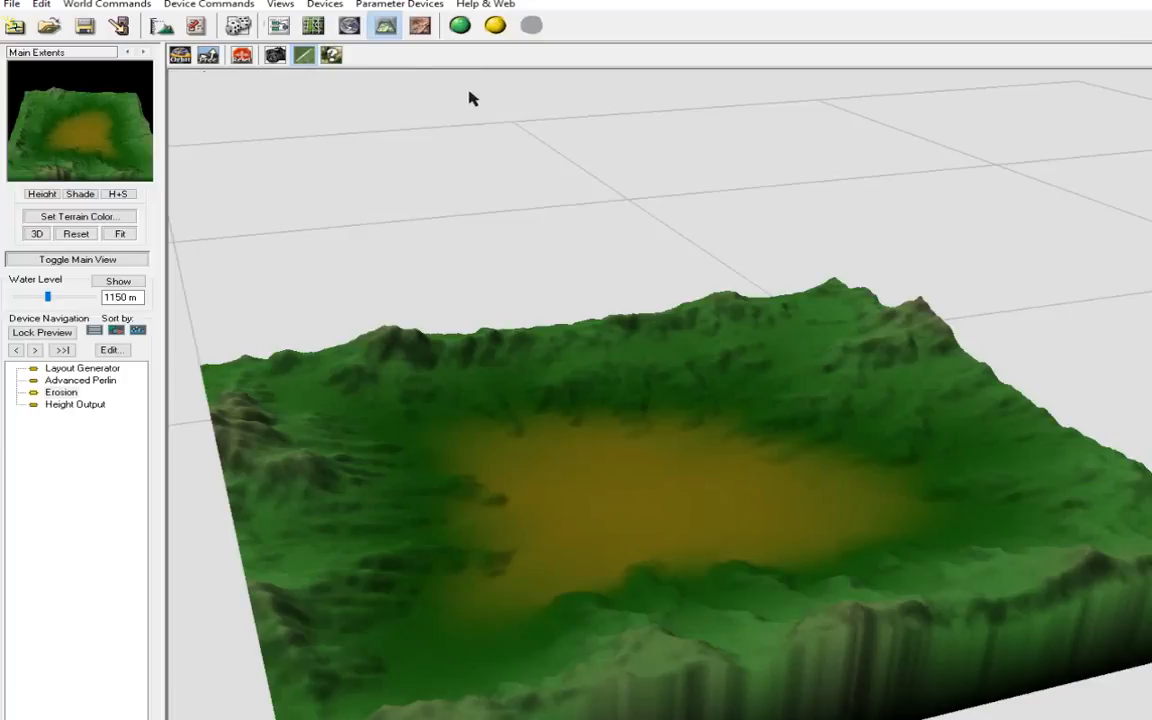
pyautogui.click(420, 25)
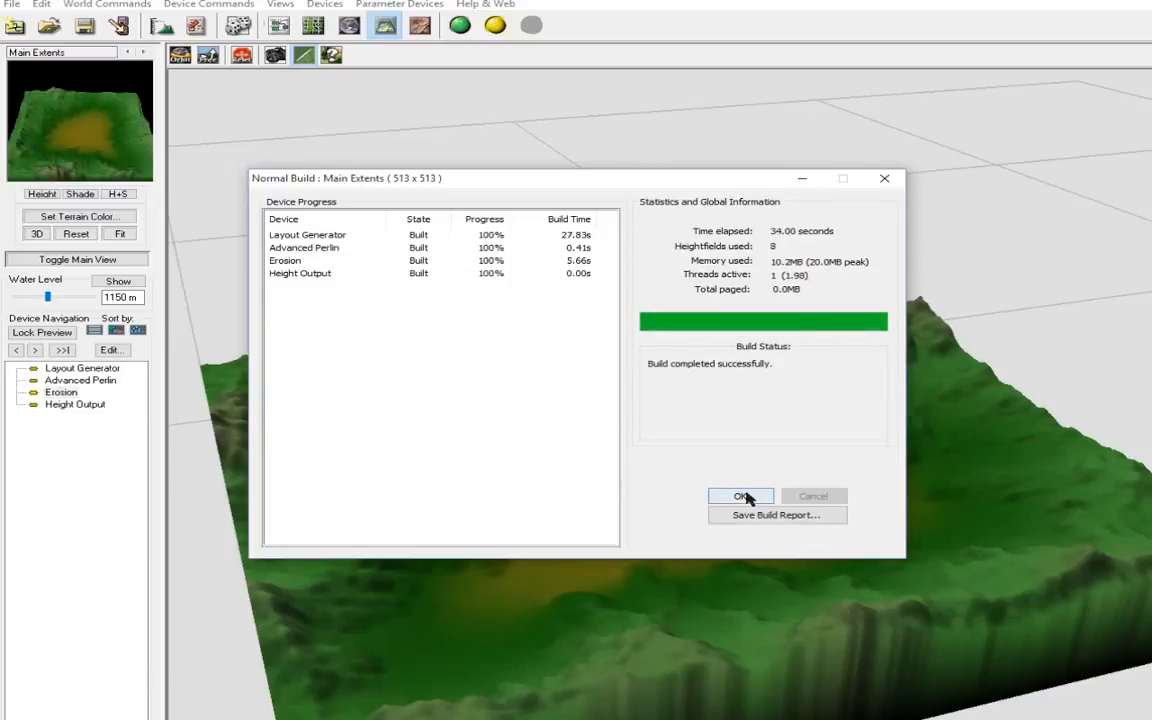
pyautogui.click(744, 495)
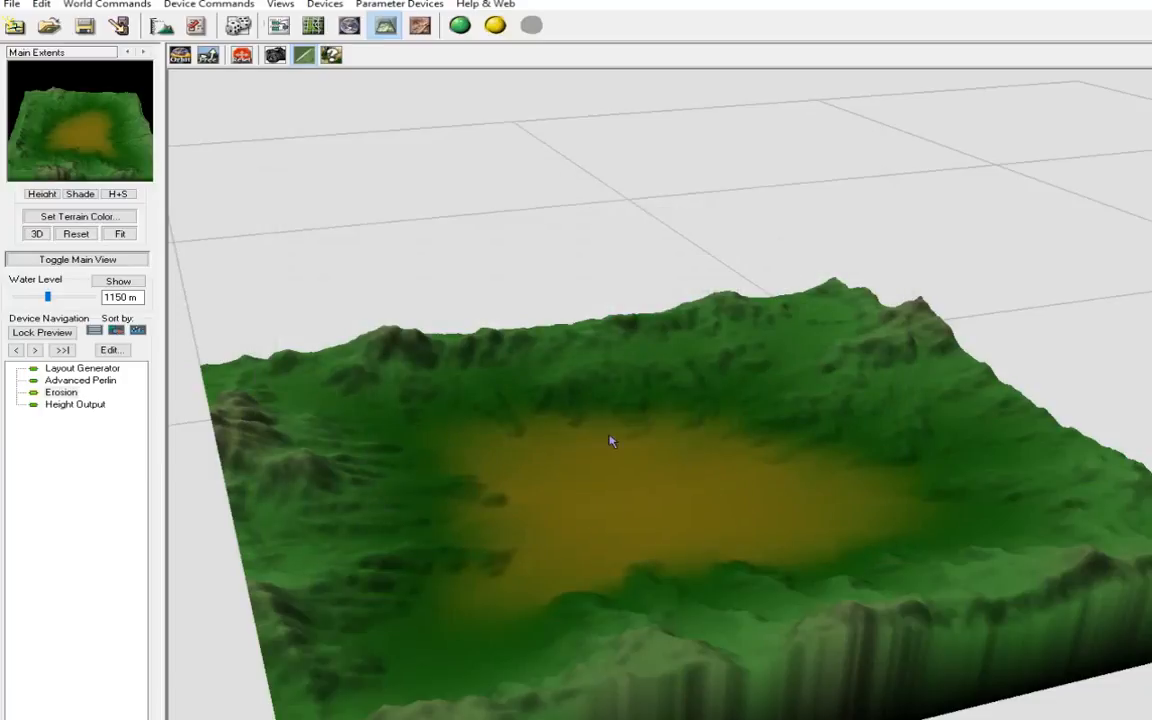
# Step: Examine the shape and eroded slopes of the built terrain from several angles and distances
pyautogui.scroll(-3, 578, 438)
pyautogui.scroll(2, 578, 445)
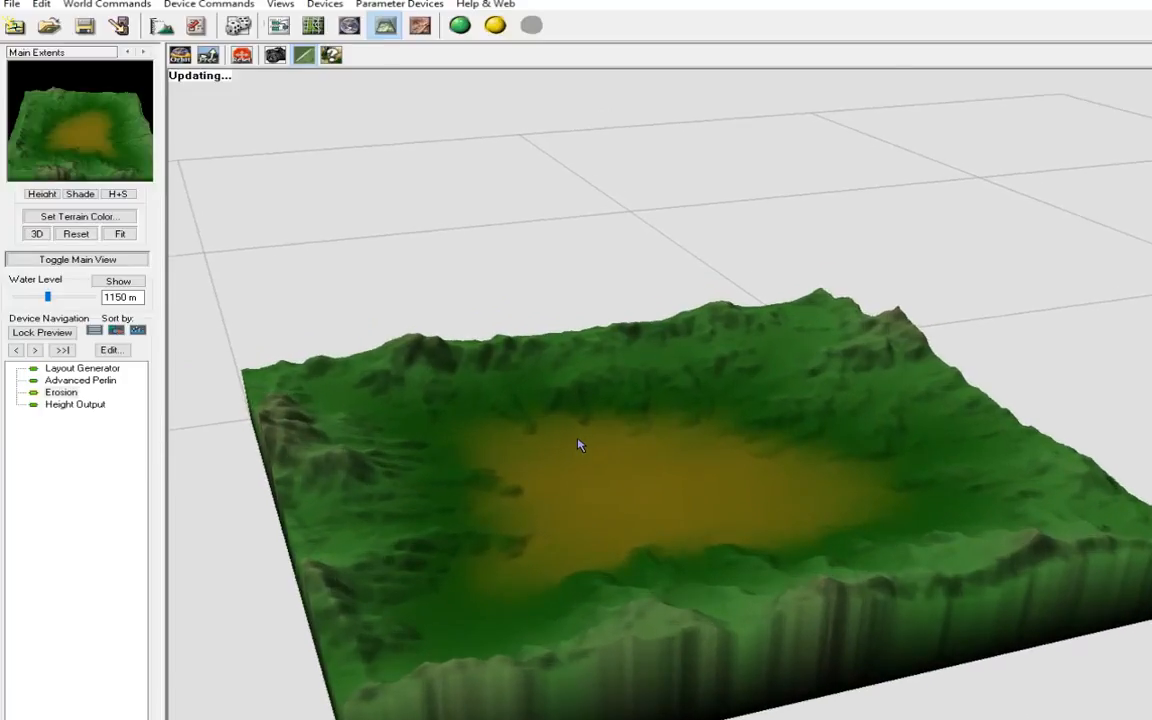
pyautogui.scroll(-3, 578, 438)
pyautogui.scroll(2, 616, 460)
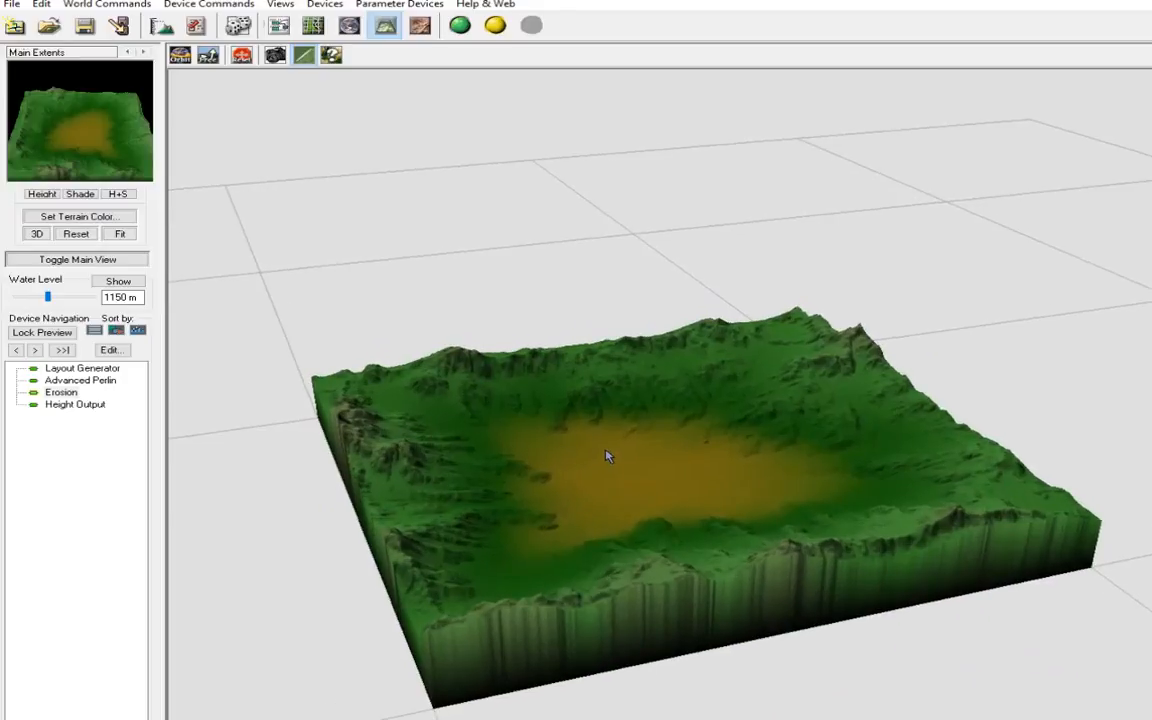
pyautogui.moveTo(605, 448); pyautogui.dragTo(738, 463)
pyautogui.scroll(4, 738, 463)
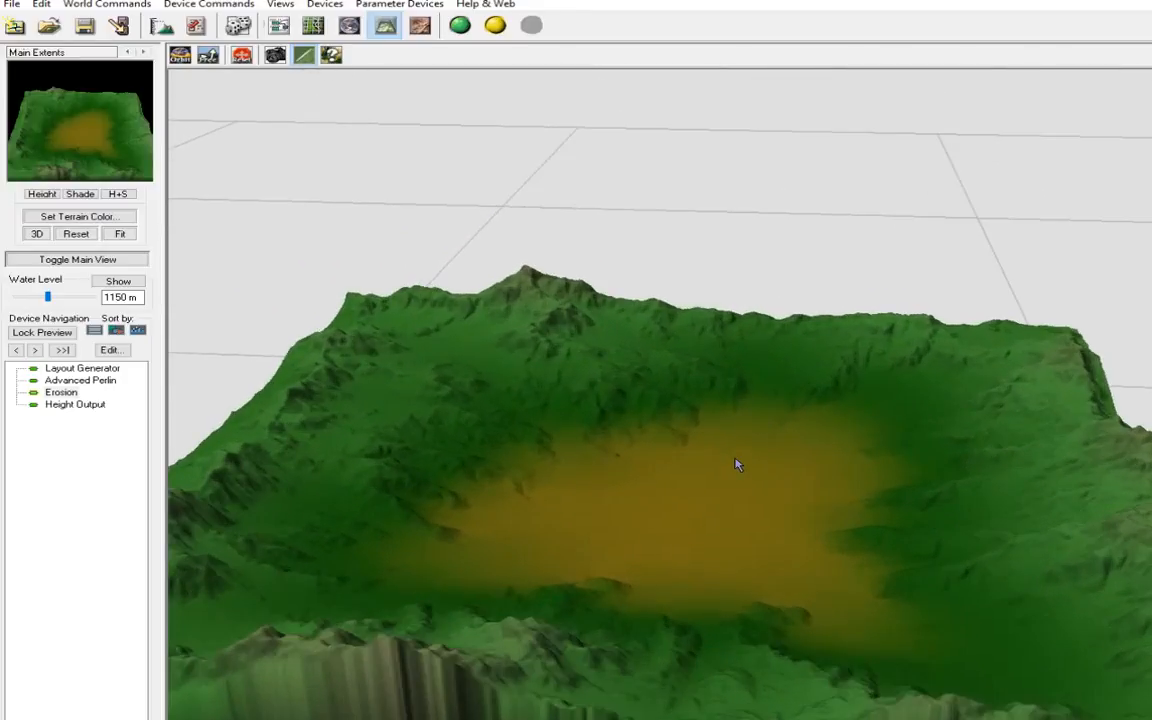
pyautogui.scroll(-1, 604, 468)
pyautogui.moveTo(568, 483); pyautogui.dragTo(506, 495)
pyautogui.scroll(-3, 504, 489)
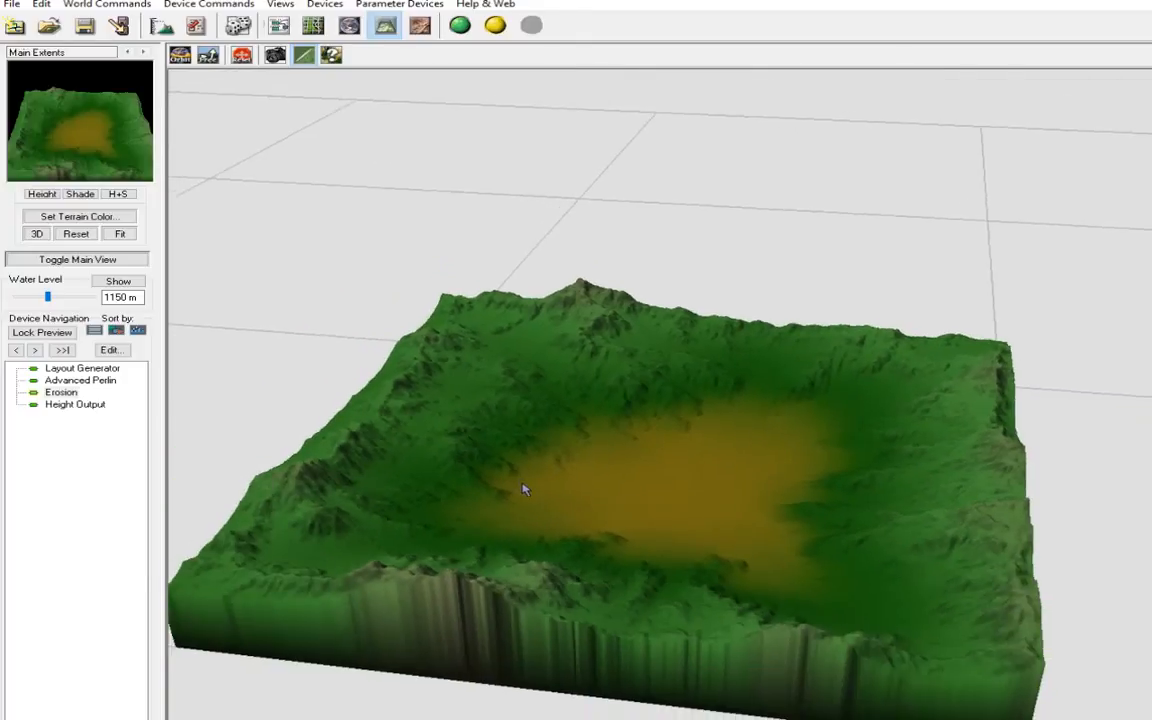
pyautogui.scroll(1, 527, 482)
# Step: Shift the Lines 1 shape in the Layout Generator slightly outward toward the map's western edge, and return to the device network
pyautogui.click(279, 25)
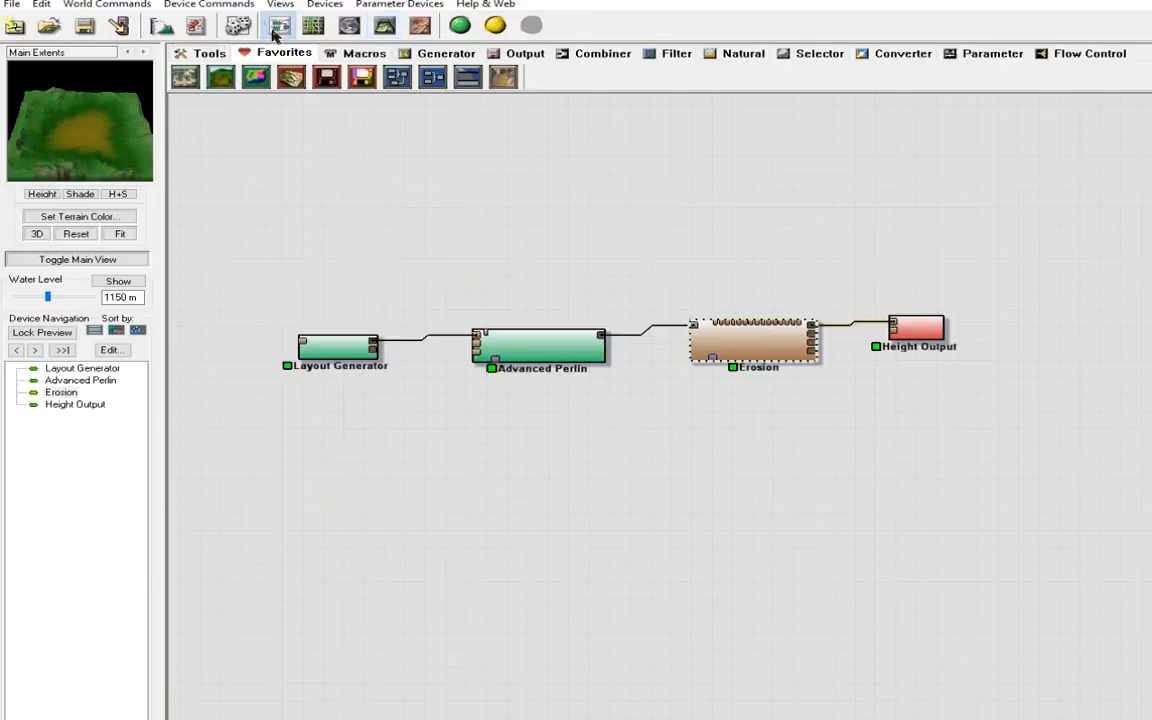
pyautogui.click(318, 335)
pyautogui.doubleClick(351, 361)
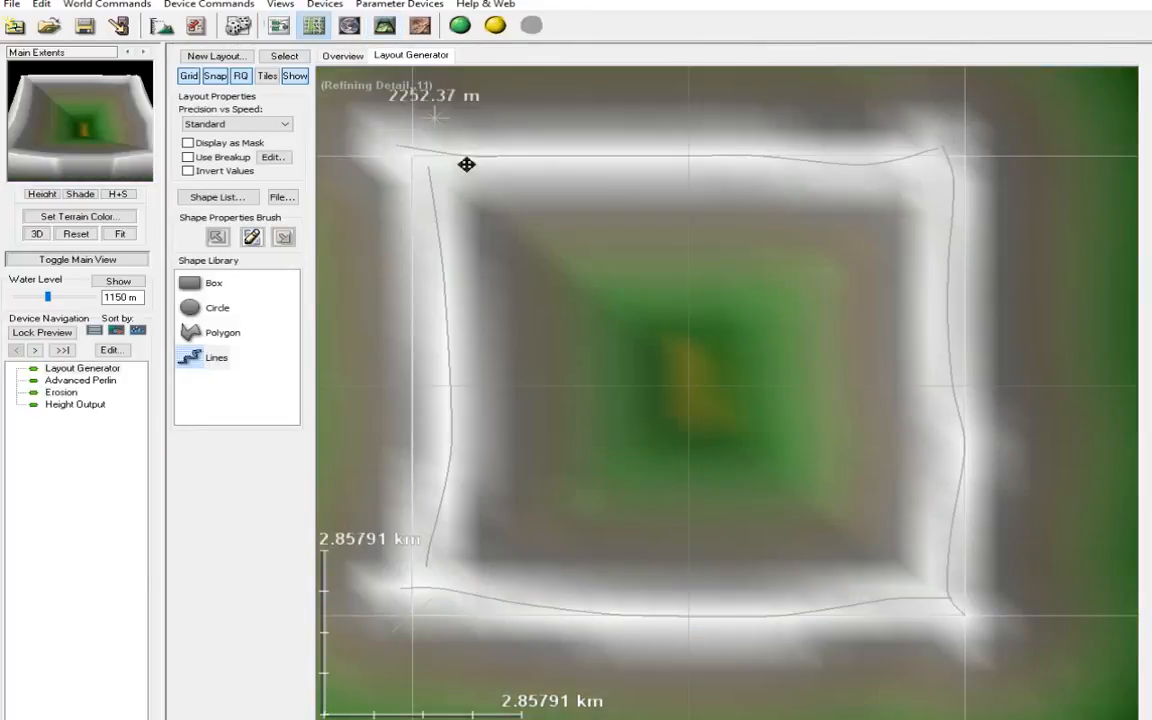
pyautogui.moveTo(442, 297); pyautogui.dragTo(431, 300)
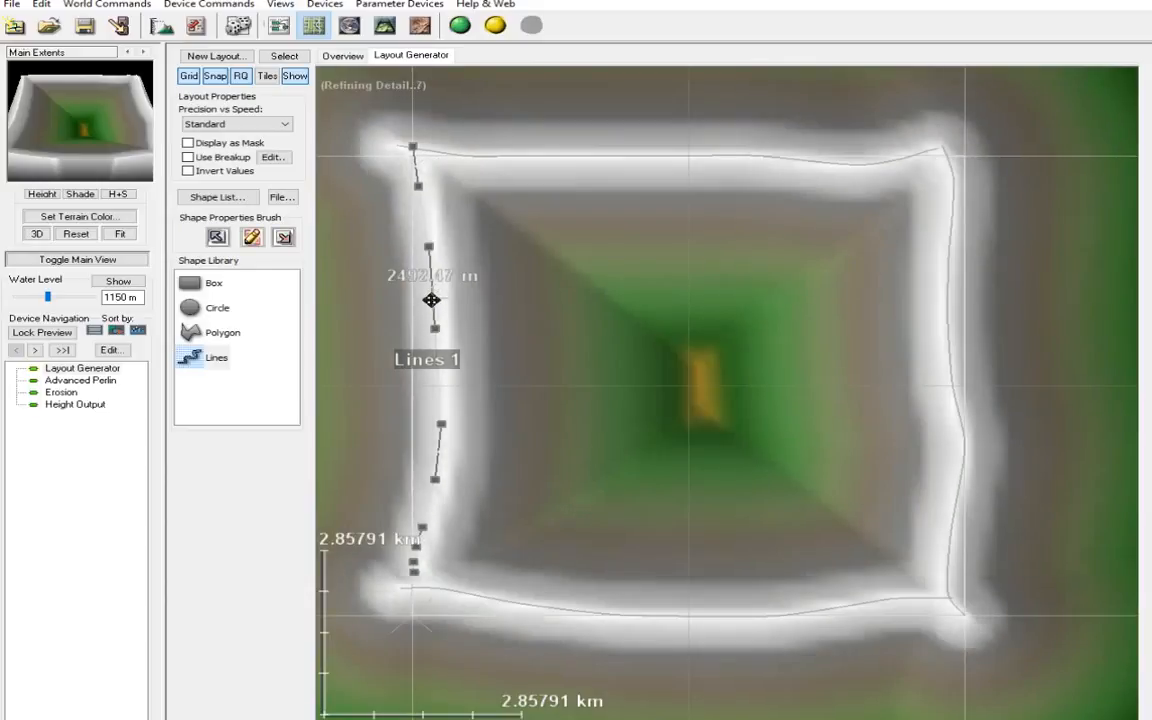
pyautogui.click(281, 27)
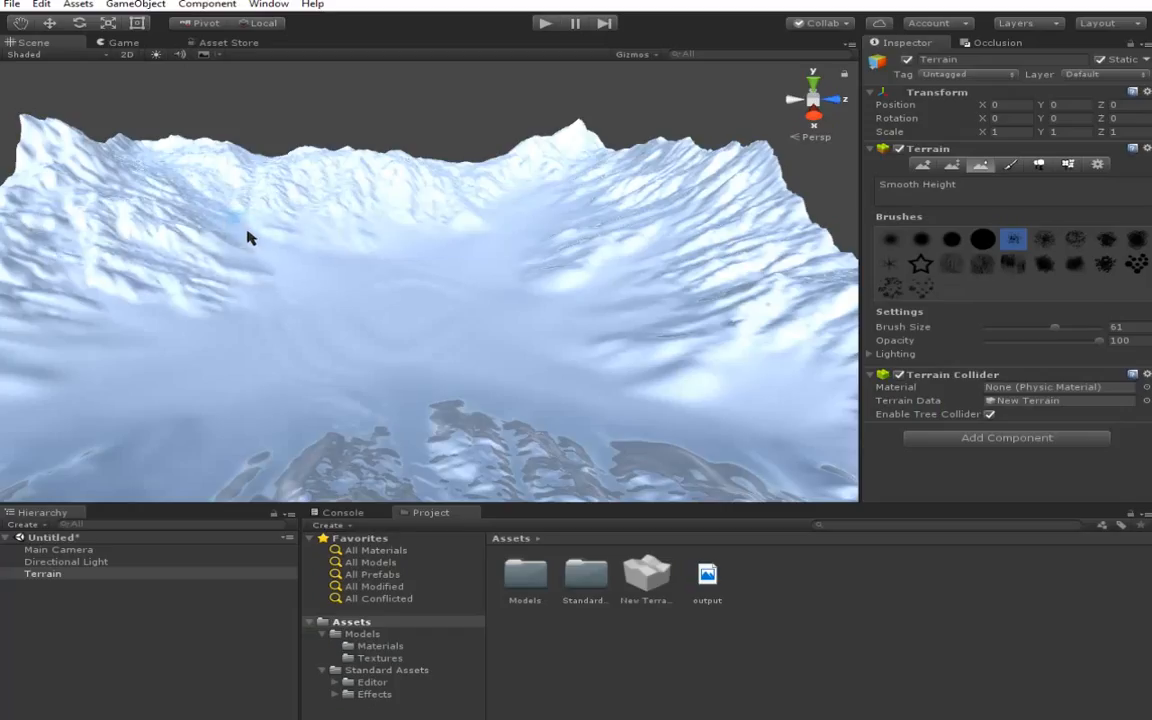
# Step: Switch to Unity and examine the snowy mountain terrain in the scene from different angles
pyautogui.moveTo(549, 282); pyautogui.dragTo(529, 276, button='right')
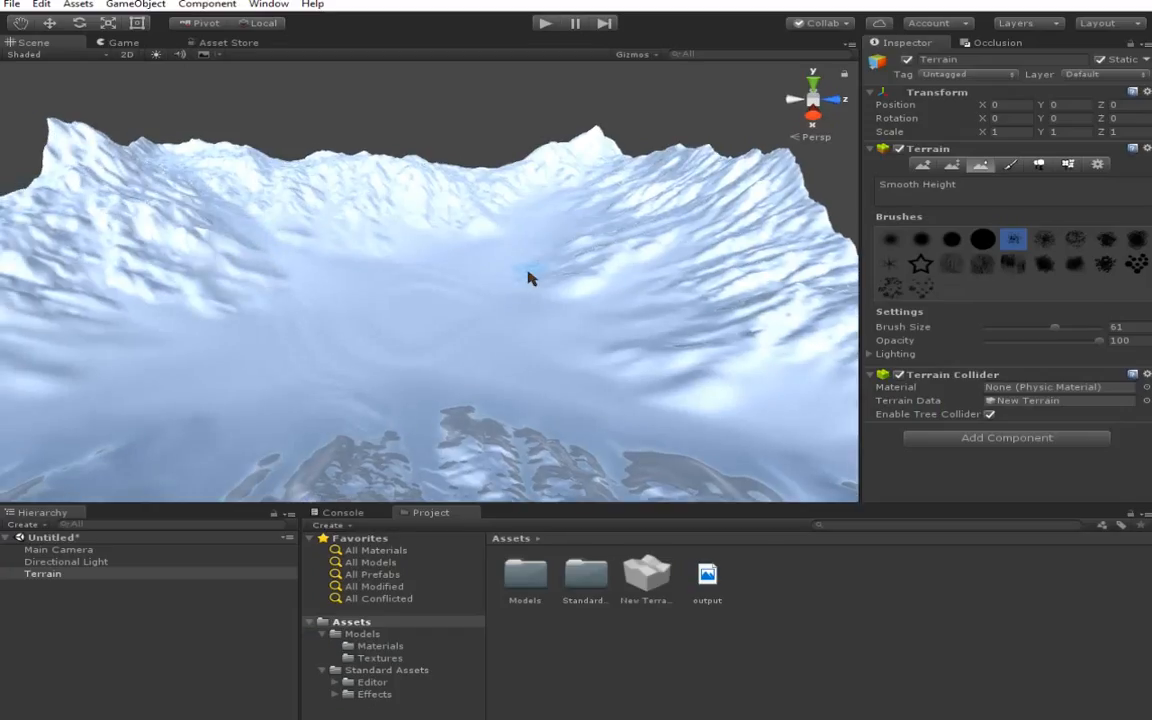
pyautogui.moveTo(480, 361); pyautogui.dragTo(300, 396, button='right')
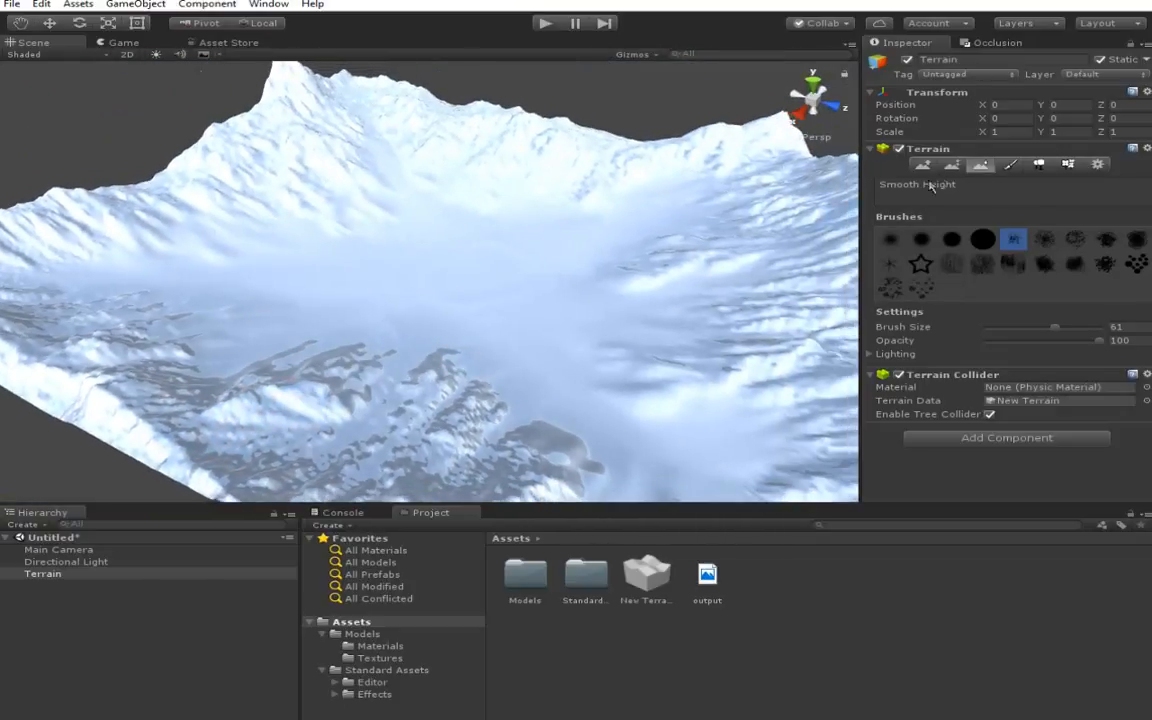
# Step: Add the Sand beach soil texture as the terrain's base paint texture
pyautogui.click(1008, 168)
pyautogui.click(1068, 348)
pyautogui.click(990, 316)
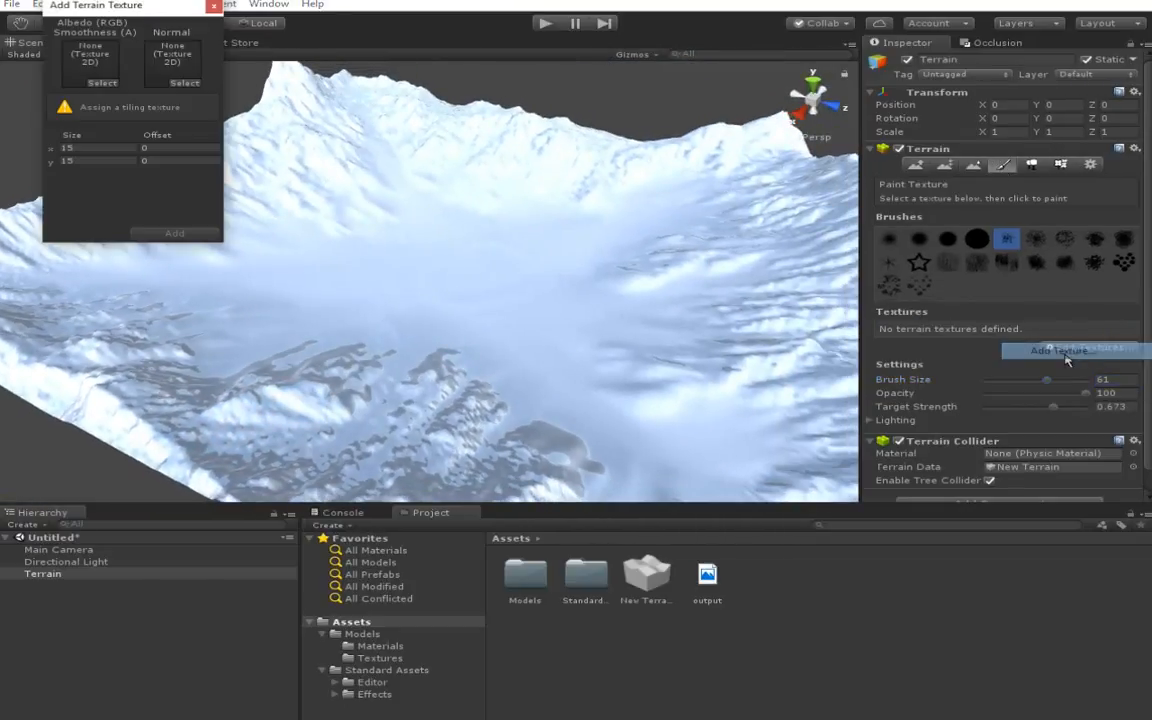
pyautogui.click(103, 83)
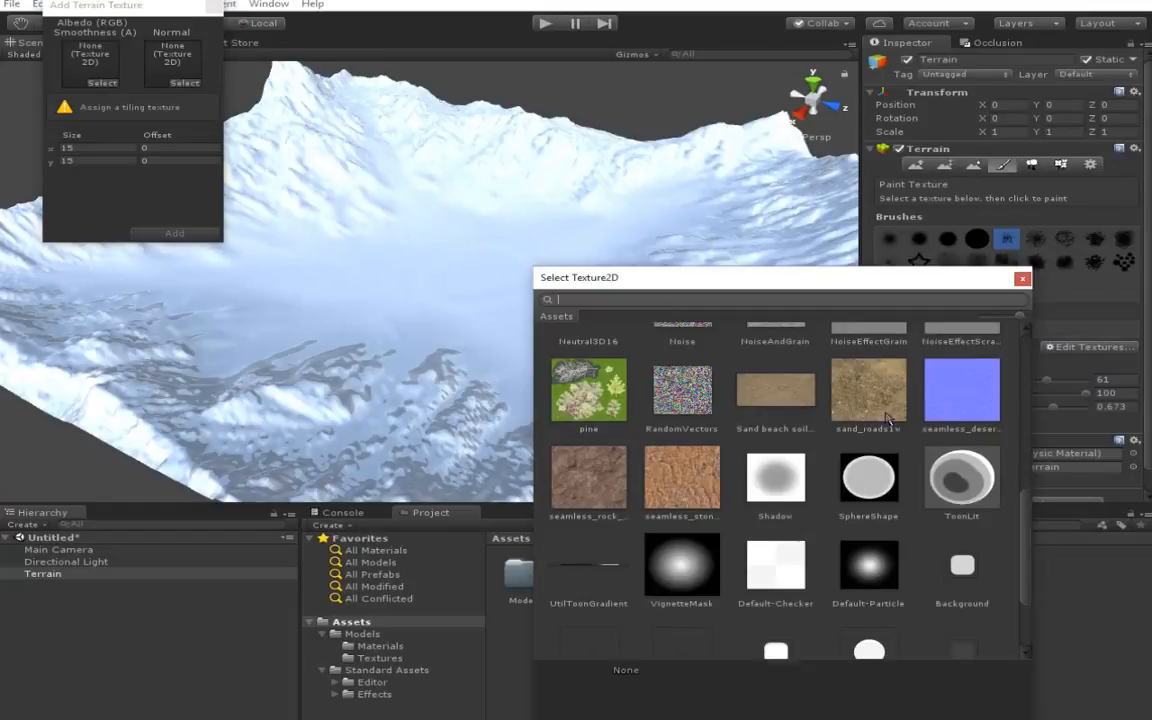
pyautogui.doubleClick(775, 390)
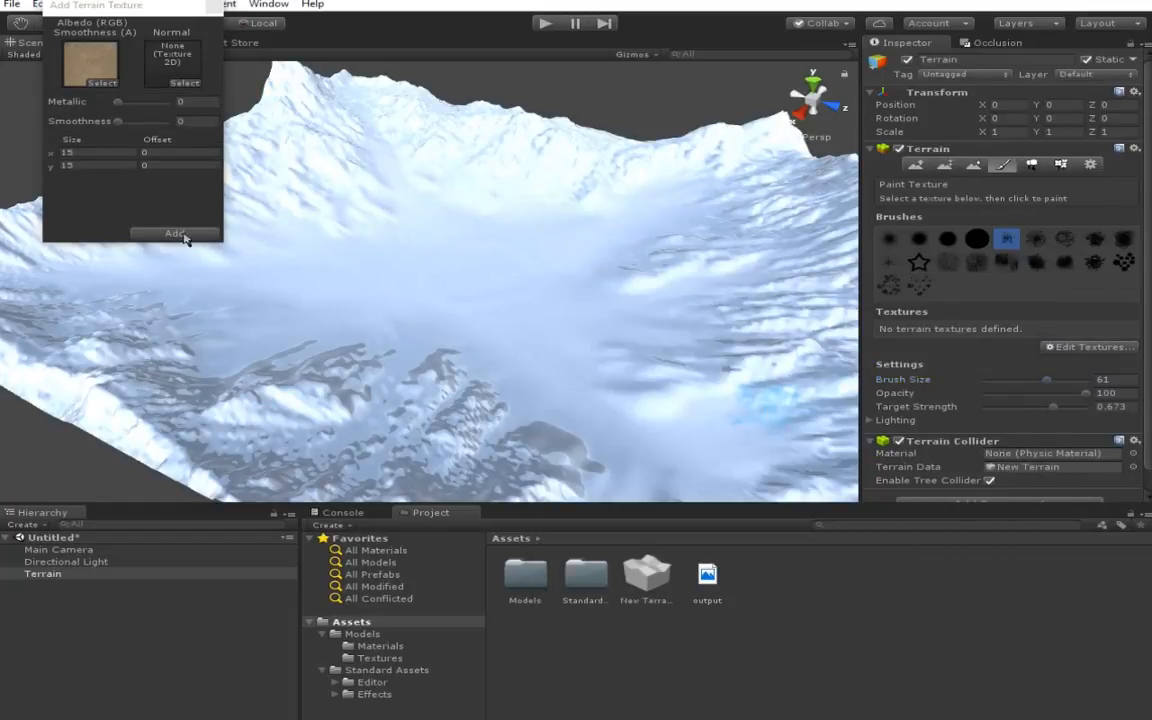
pyautogui.click(176, 234)
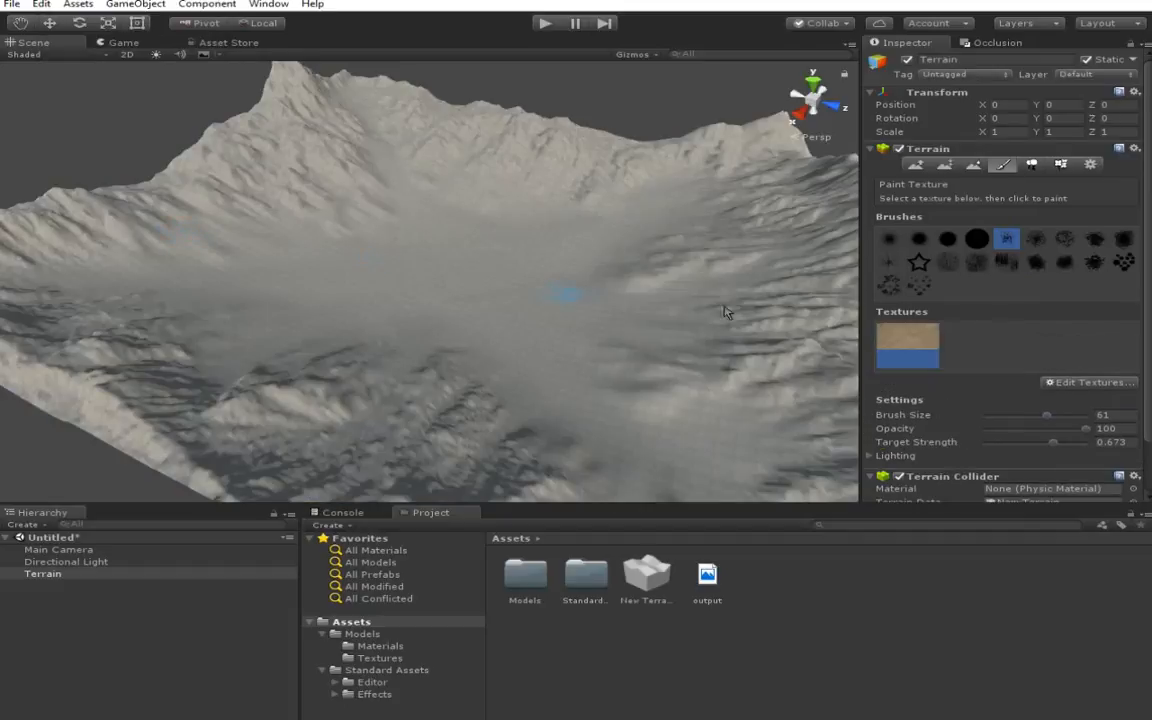
# Step: Add the orange seamless stone texture to the terrain's paint textures
pyautogui.click(1055, 383)
pyautogui.click(1060, 387)
pyautogui.click(101, 83)
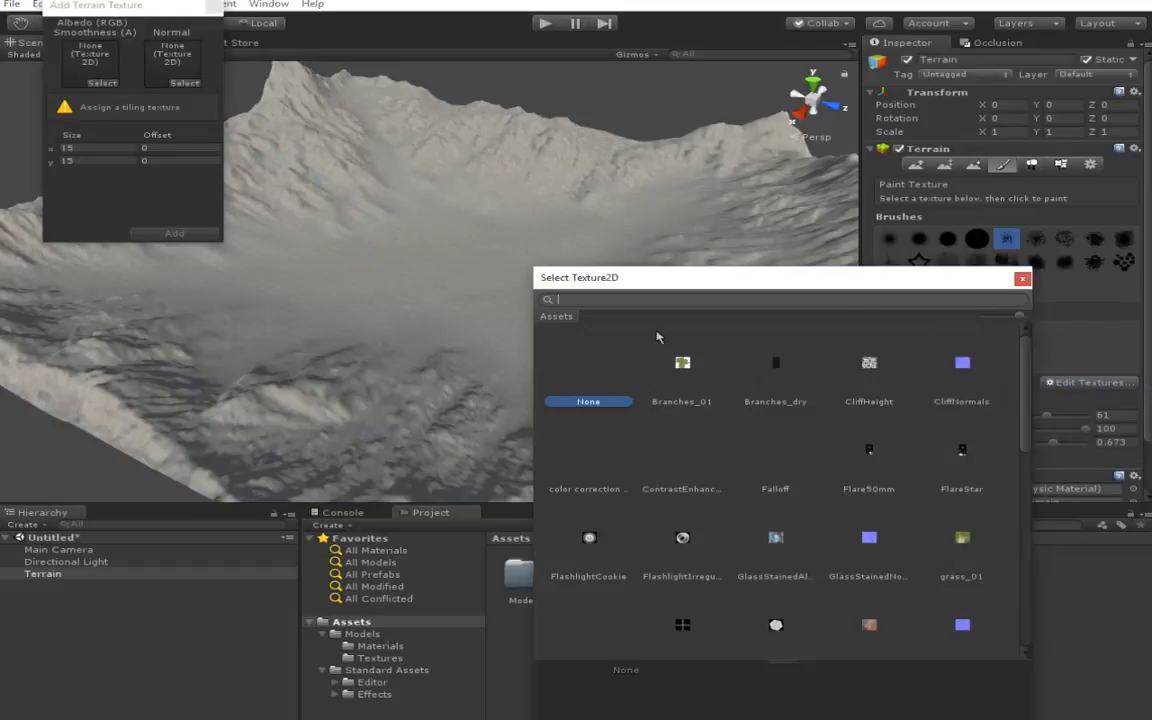
pyautogui.scroll(-5, 700, 380)
pyautogui.scroll(-1, 760, 450)
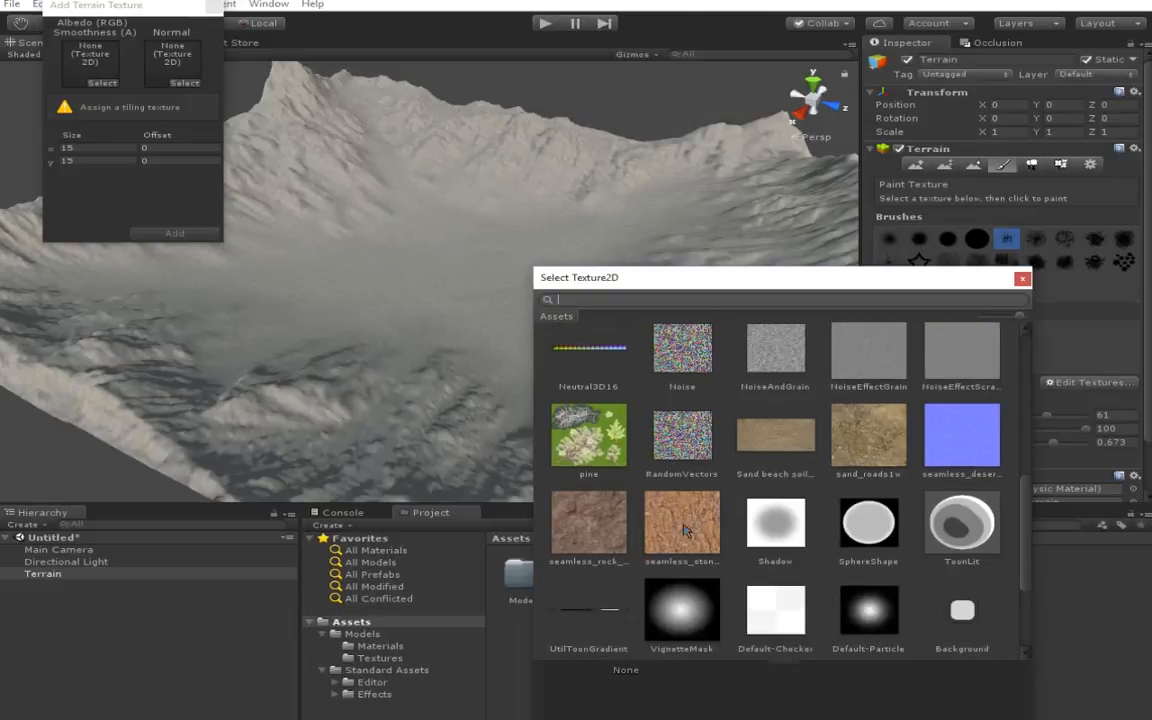
pyautogui.doubleClick(605, 475)
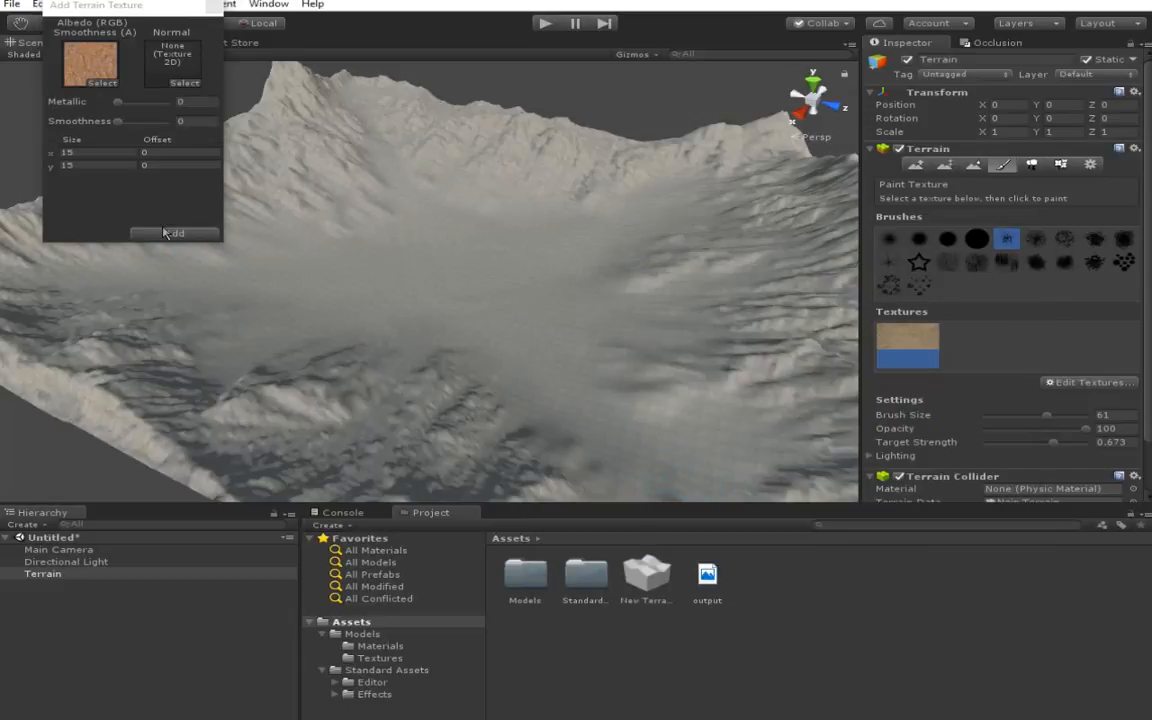
pyautogui.click(171, 233)
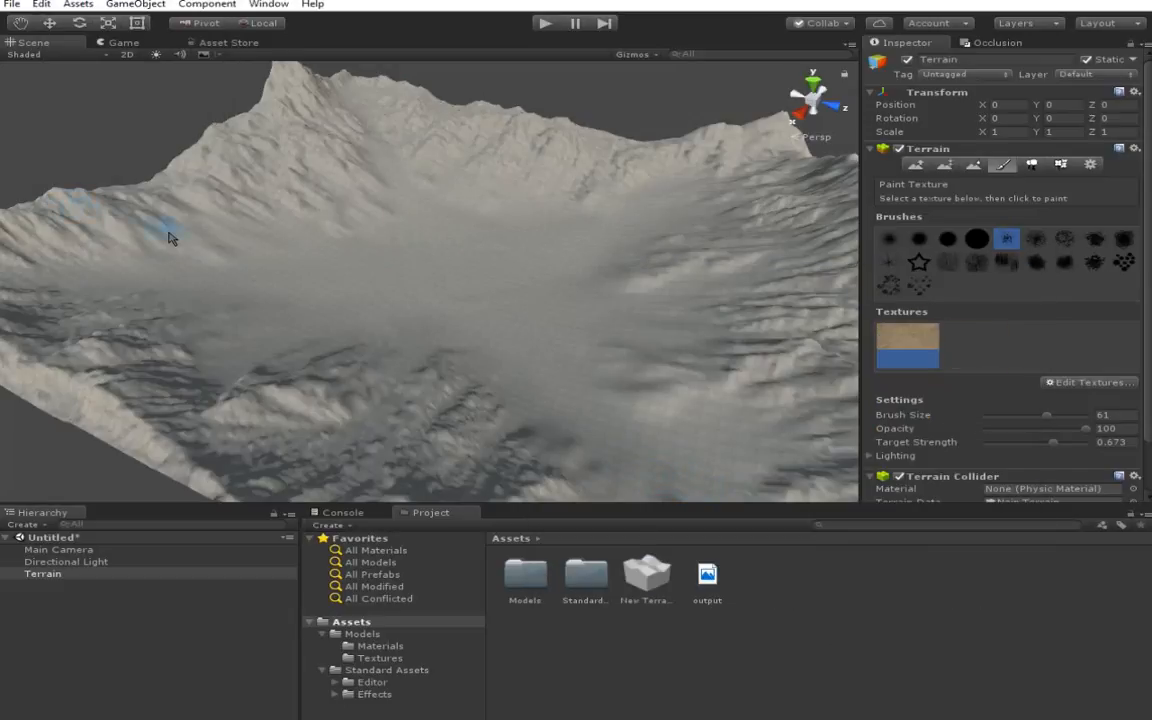
# Step: Add the brown seamless rock texture to the terrain's paint textures
pyautogui.click(1068, 386)
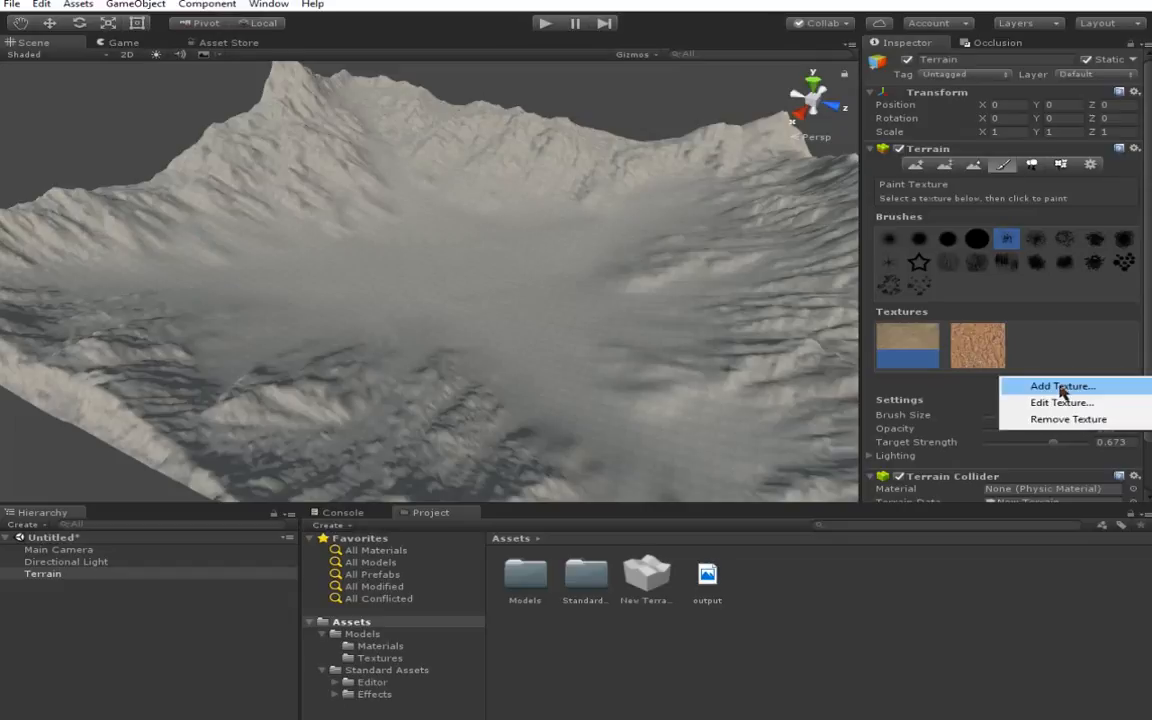
pyautogui.click(988, 381)
pyautogui.click(101, 84)
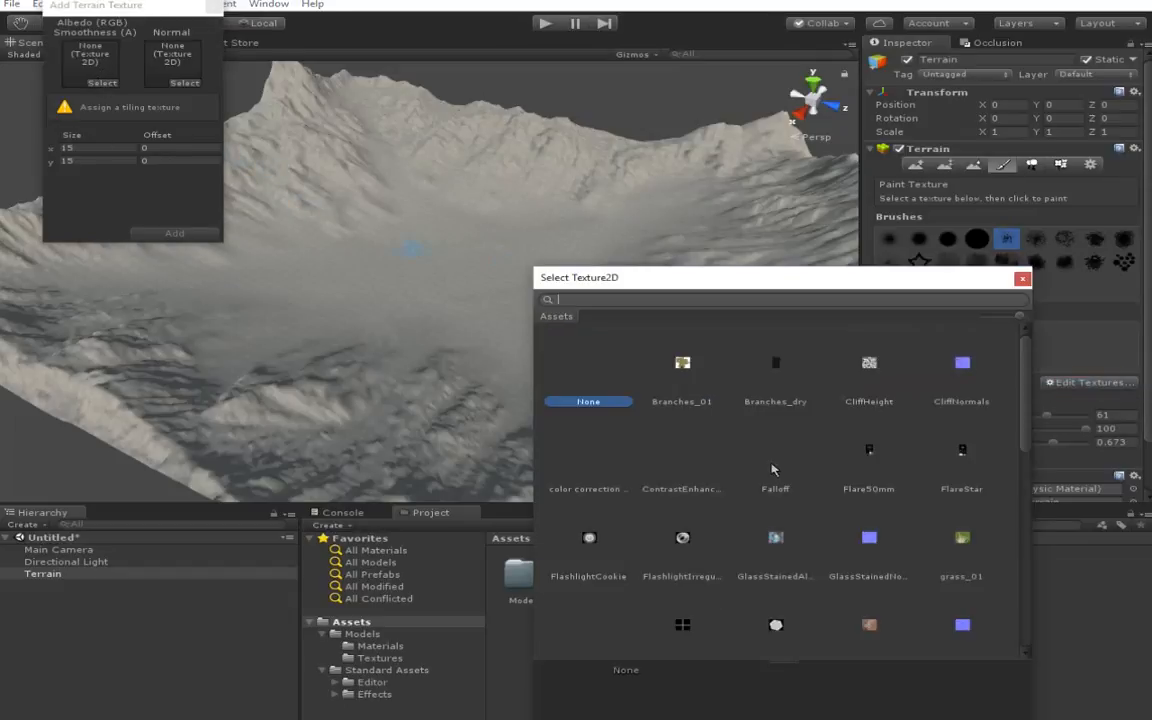
pyautogui.scroll(-5, 774, 455)
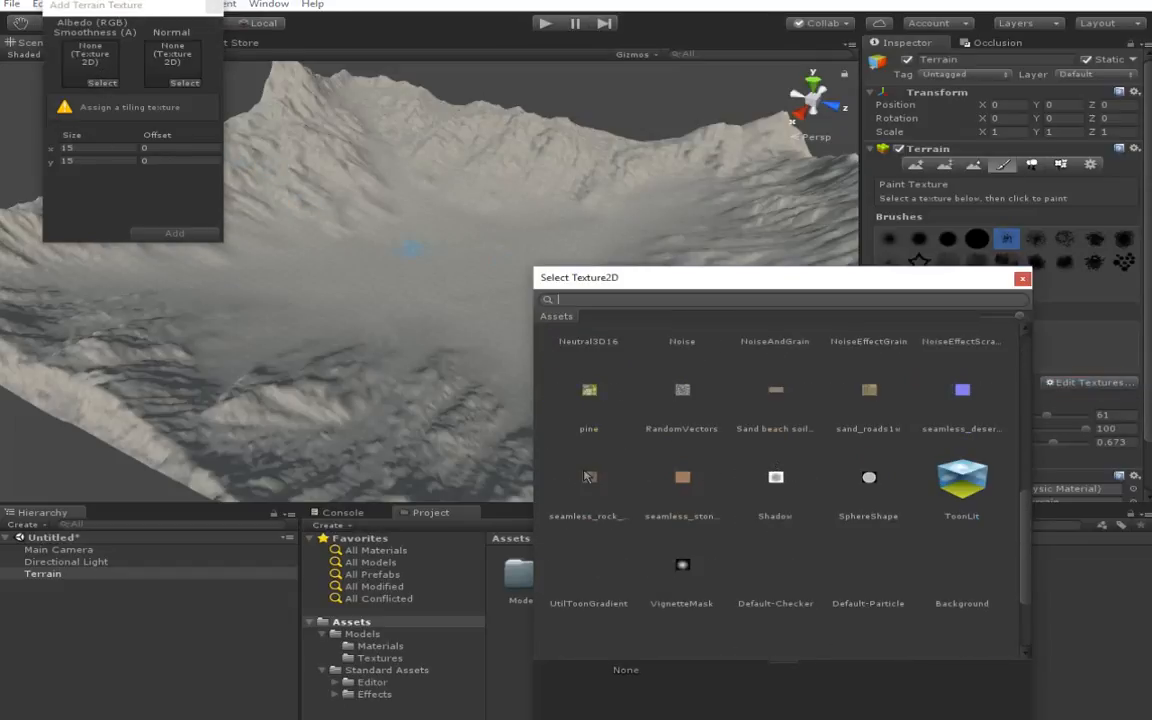
pyautogui.click(588, 477)
pyautogui.doubleClick(588, 477)
pyautogui.click(174, 233)
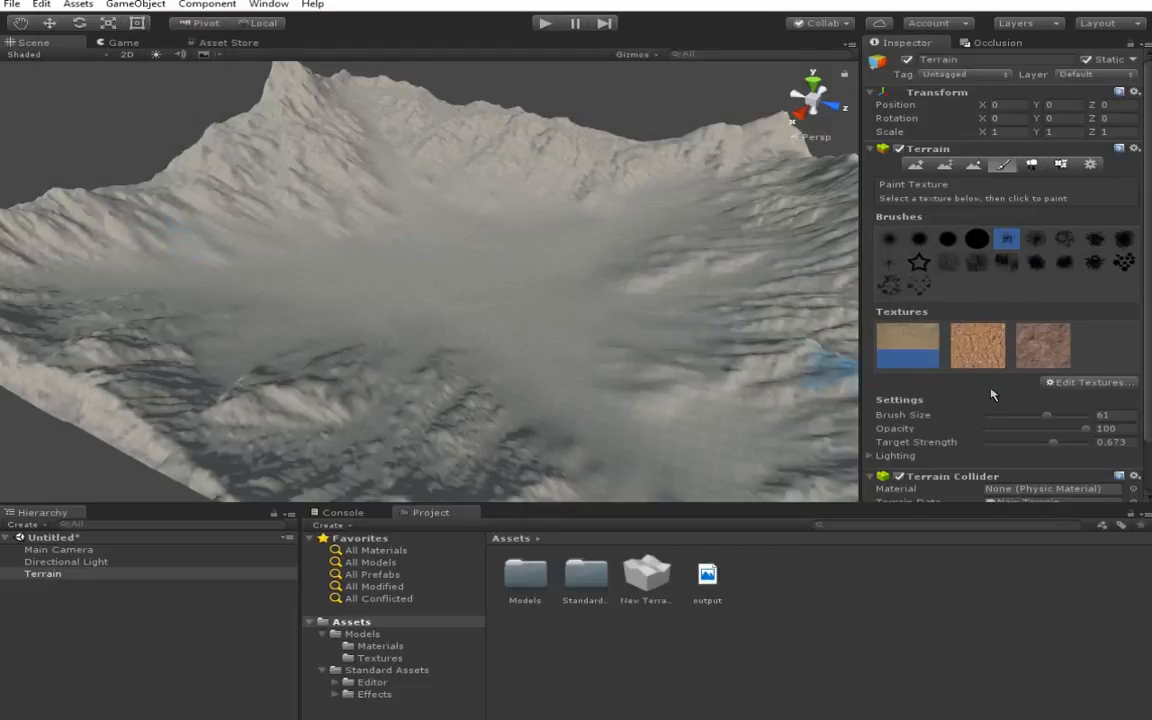
# Step: Add the sand_roads texture to the terrain's paint textures
pyautogui.click(1088, 386)
pyautogui.click(1020, 387)
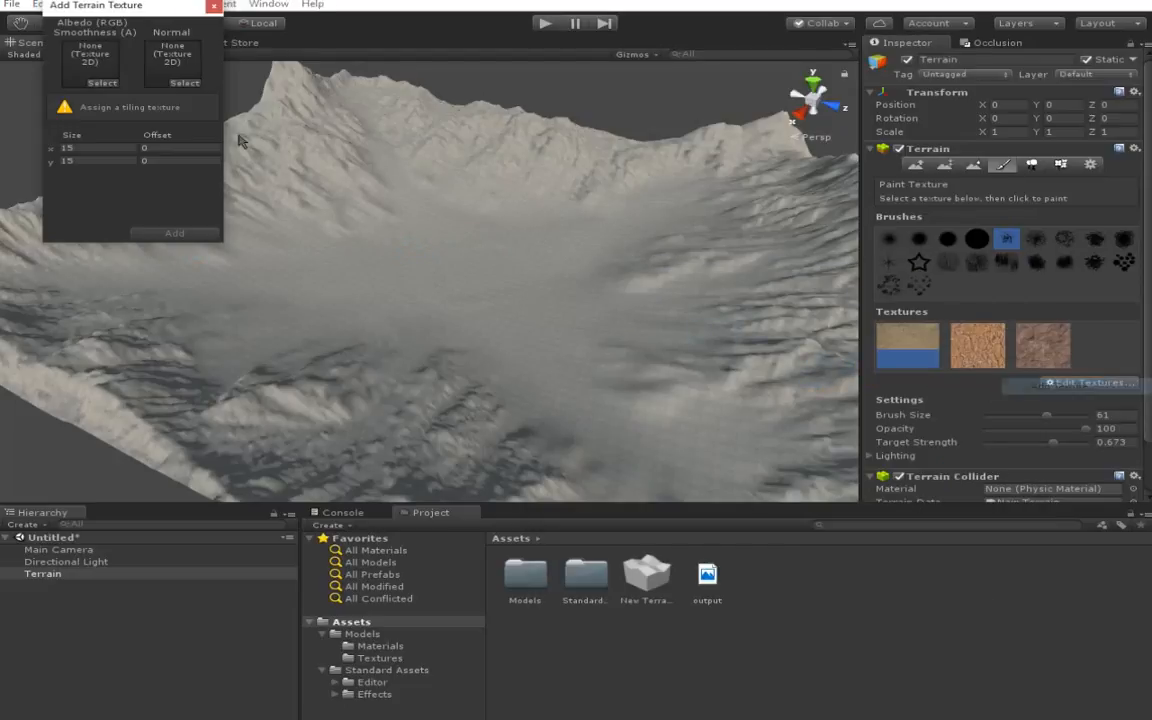
pyautogui.click(104, 84)
pyautogui.scroll(-5, 710, 375)
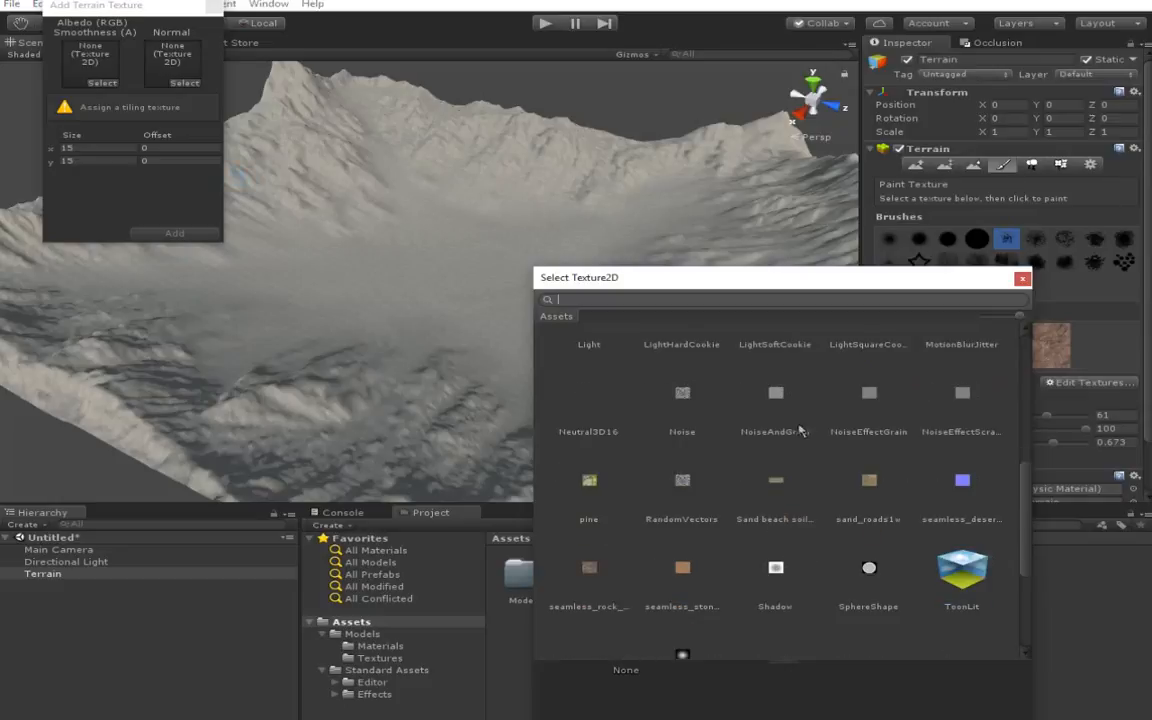
pyautogui.doubleClick(853, 481)
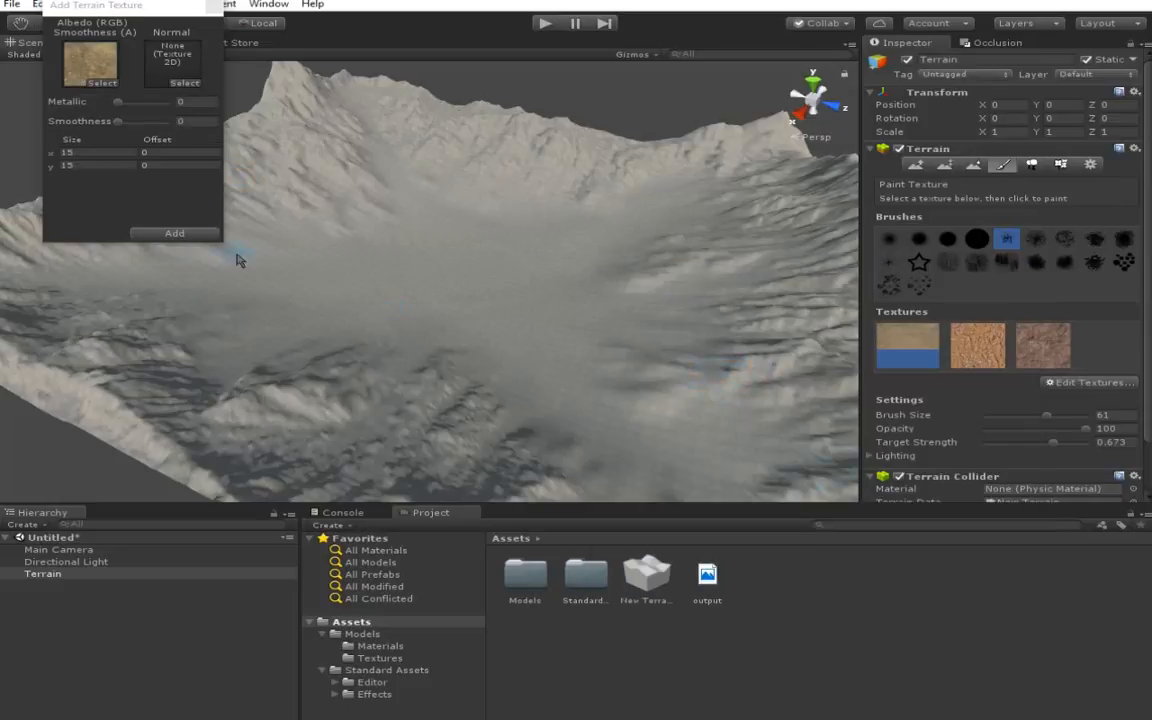
pyautogui.click(173, 234)
# Step: Add the mottled reddish-white rock texture as the terrain's fifth paint texture
pyautogui.click(1074, 388)
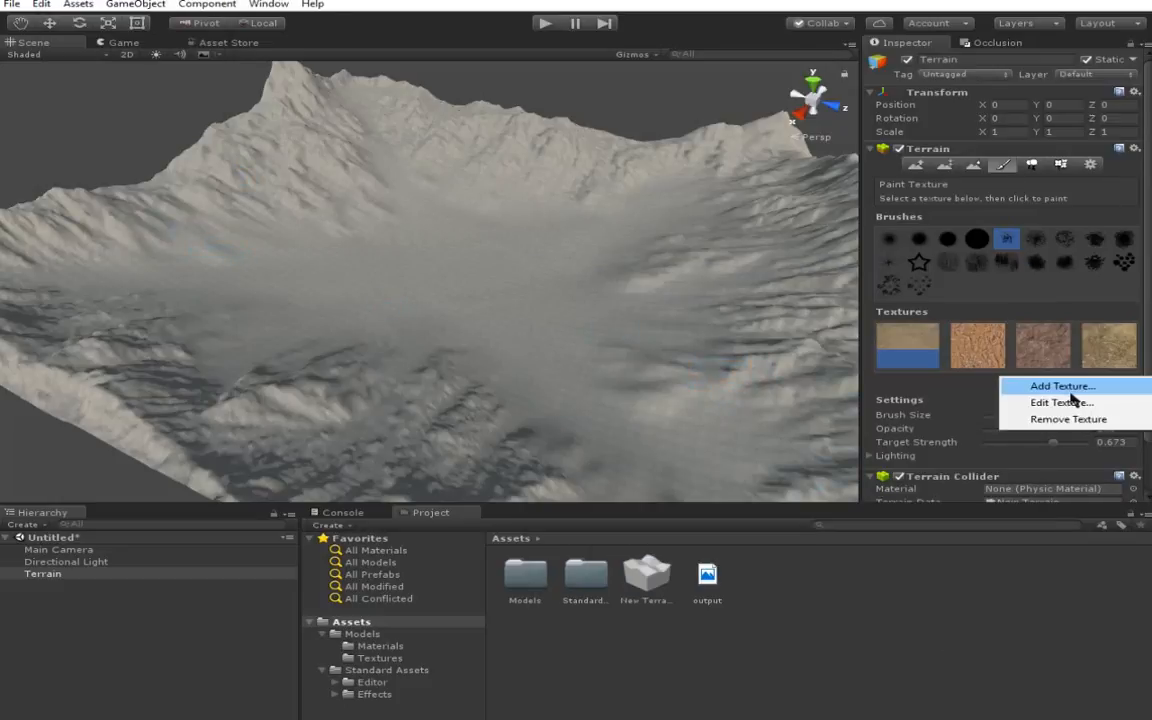
pyautogui.click(1070, 383)
pyautogui.click(108, 84)
pyautogui.scroll(-10, 815, 449)
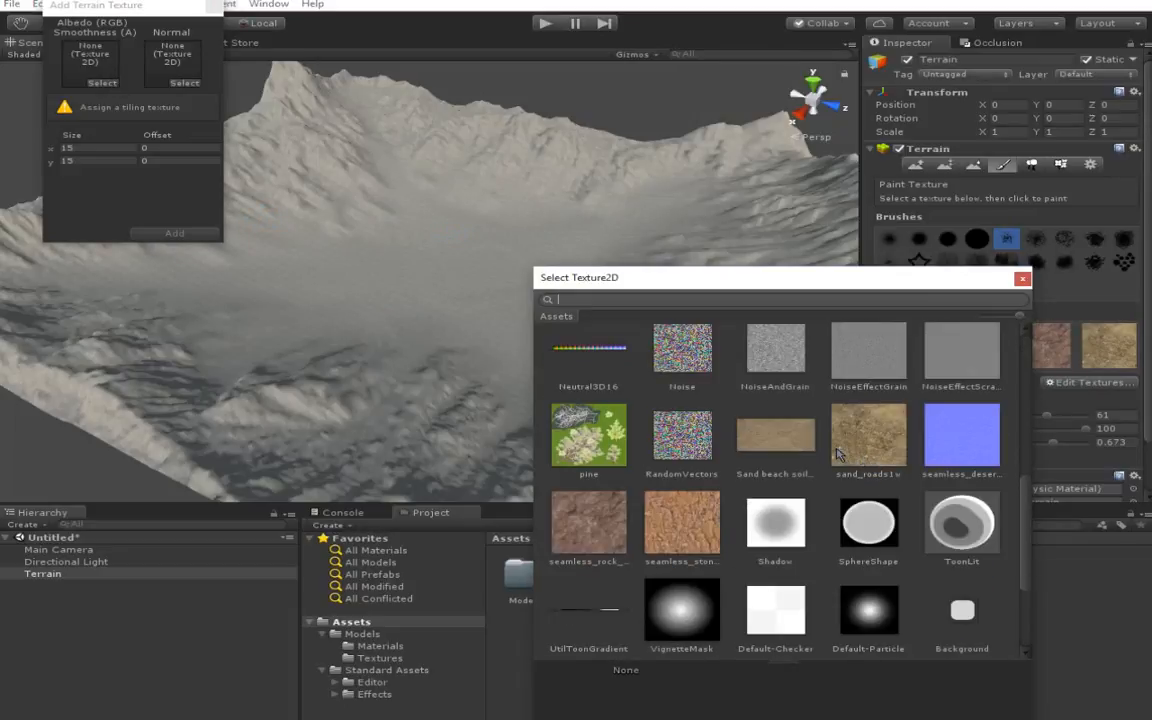
pyautogui.scroll(-2, 838, 453)
pyautogui.scroll(8, 838, 452)
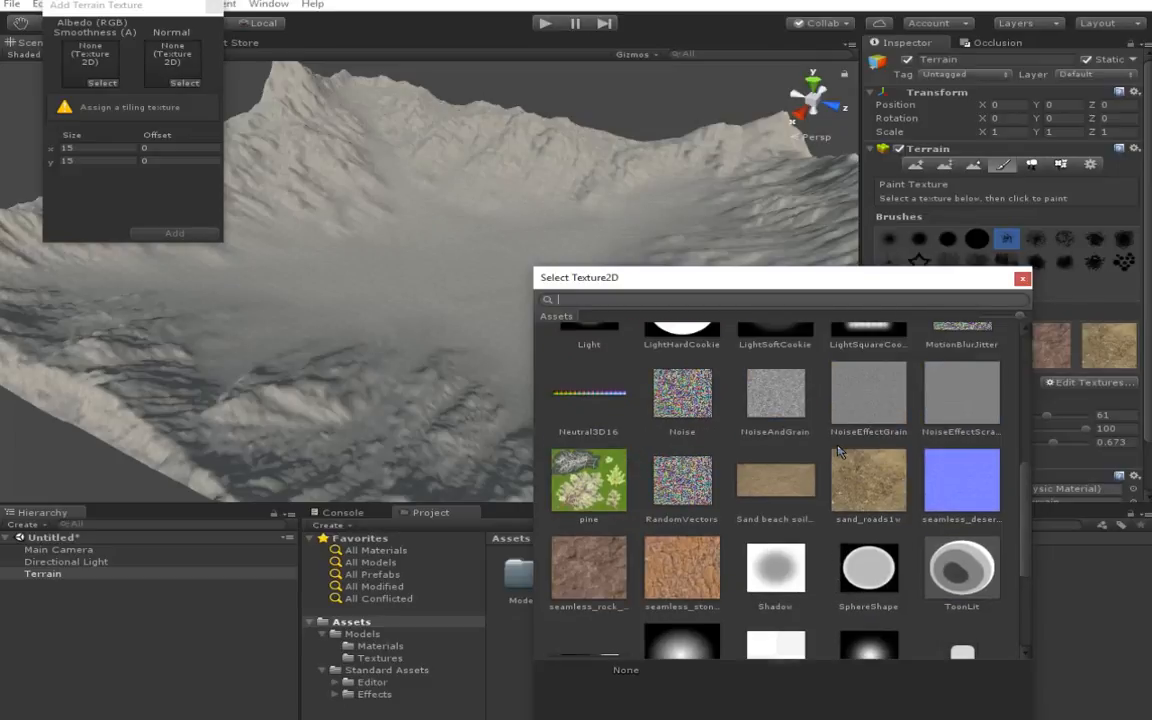
pyautogui.doubleClick(838, 452)
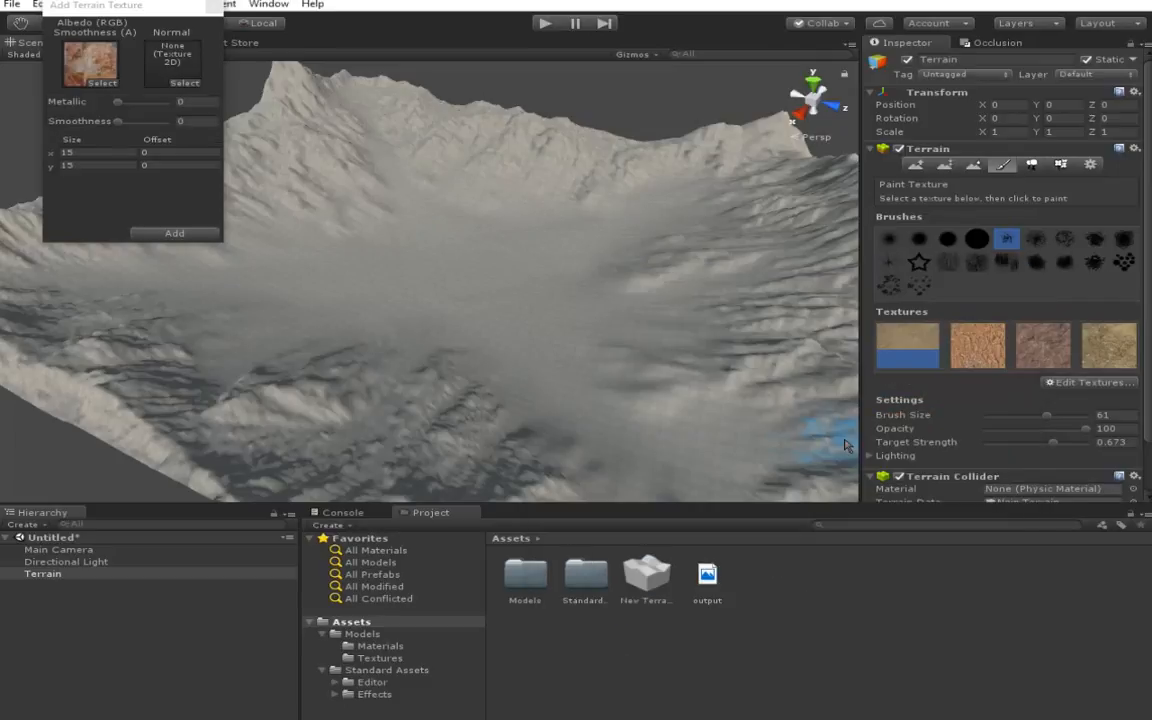
pyautogui.click(154, 234)
# Step: Choose the orange stone texture for painting and set the brush opacity to 76 and the brush size to 100
pyautogui.keyDown('alt'); pyautogui.moveTo(545, 275); pyautogui.dragTo(617, 283); pyautogui.keyUp('alt')
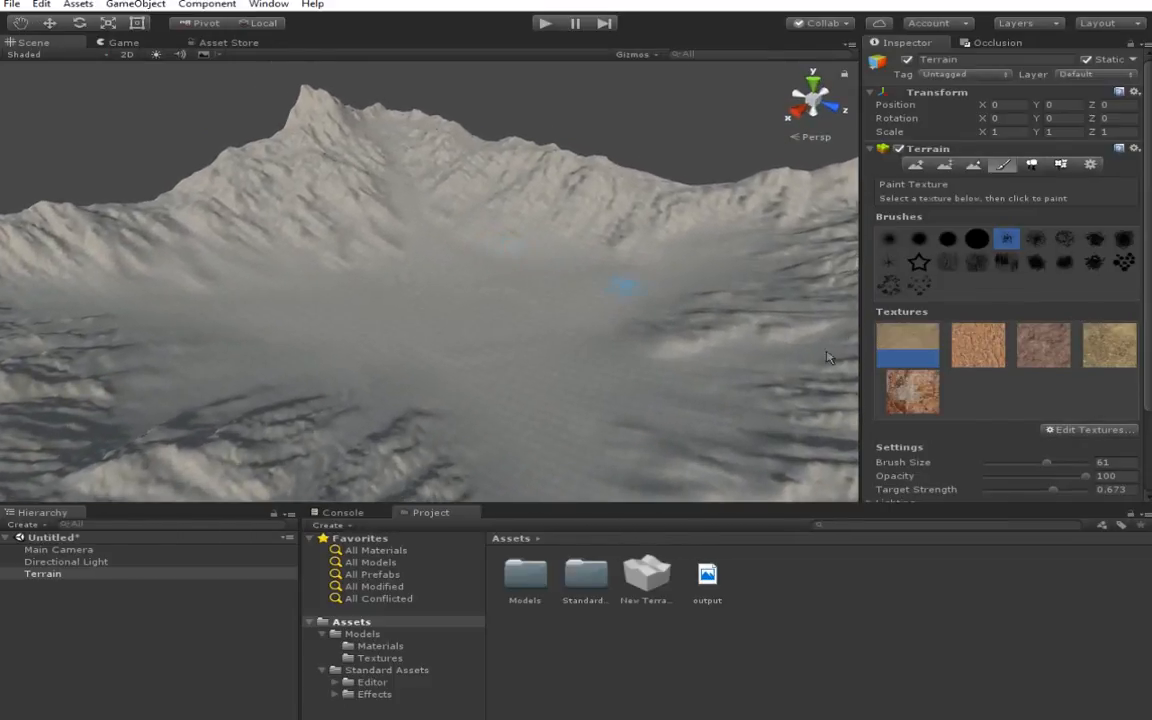
pyautogui.click(934, 404)
pyautogui.keyDown('alt'); pyautogui.moveTo(535, 321); pyautogui.dragTo(592, 328); pyautogui.keyUp('alt')
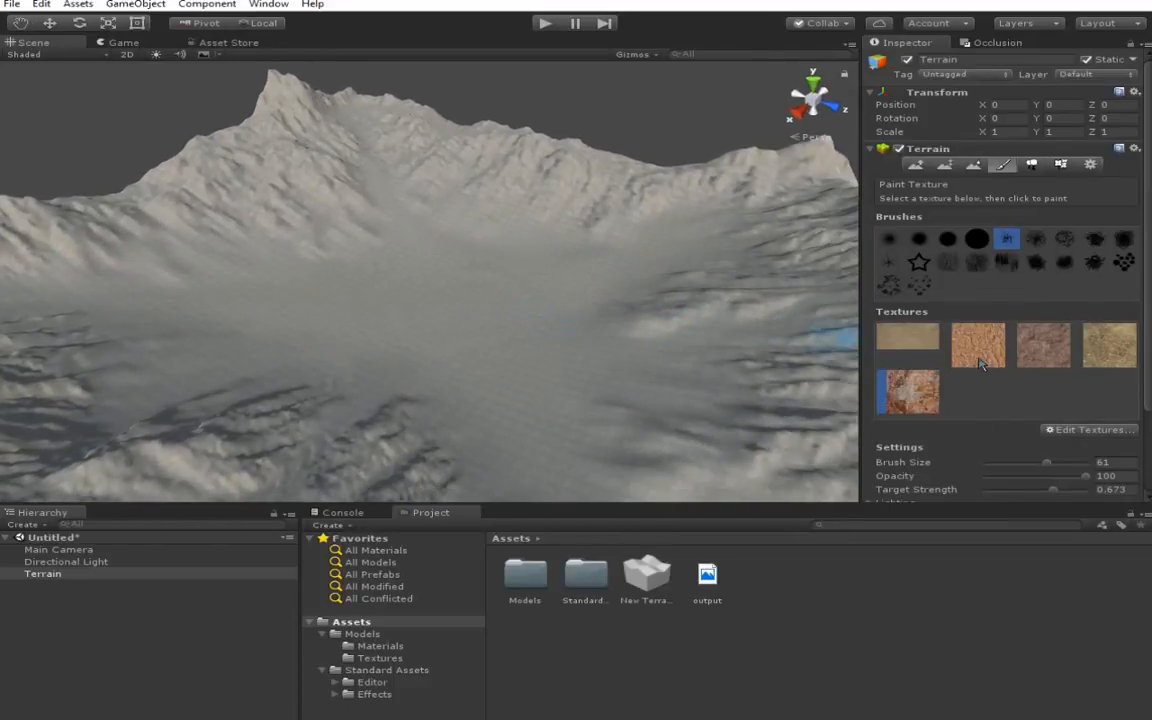
pyautogui.click(980, 363)
pyautogui.scroll(-3, 1050, 390)
pyautogui.click(1063, 387)
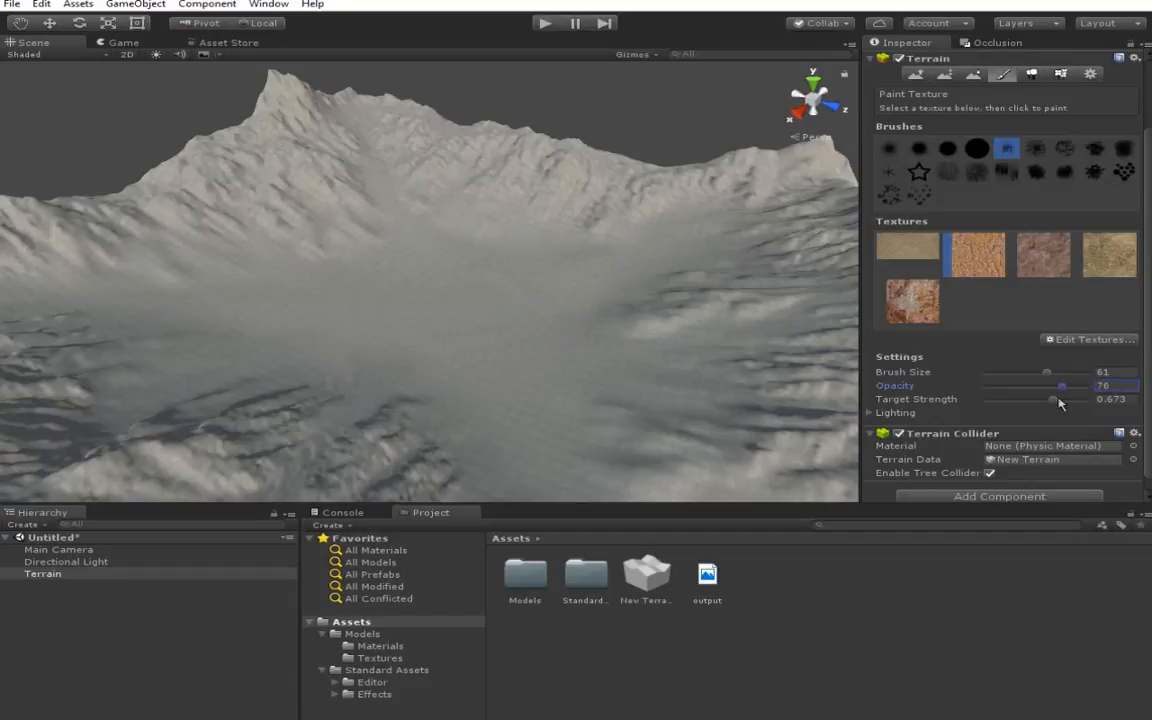
pyautogui.click(1057, 400)
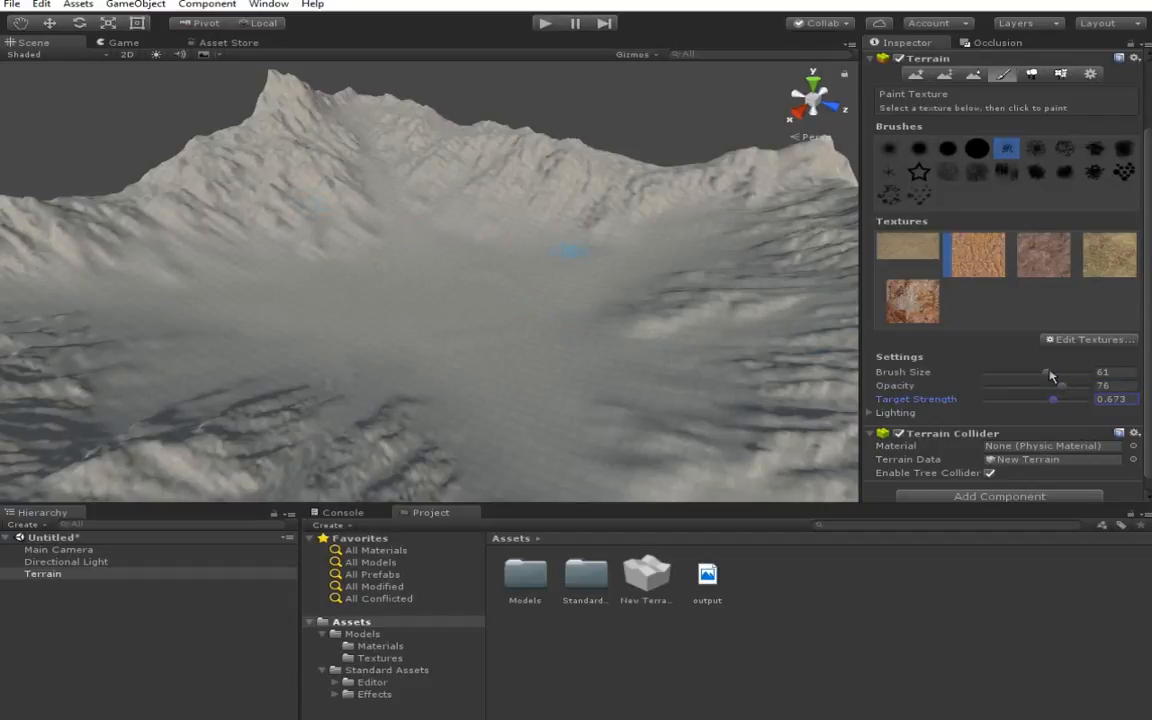
pyautogui.moveTo(1050, 375); pyautogui.dragTo(1090, 375)
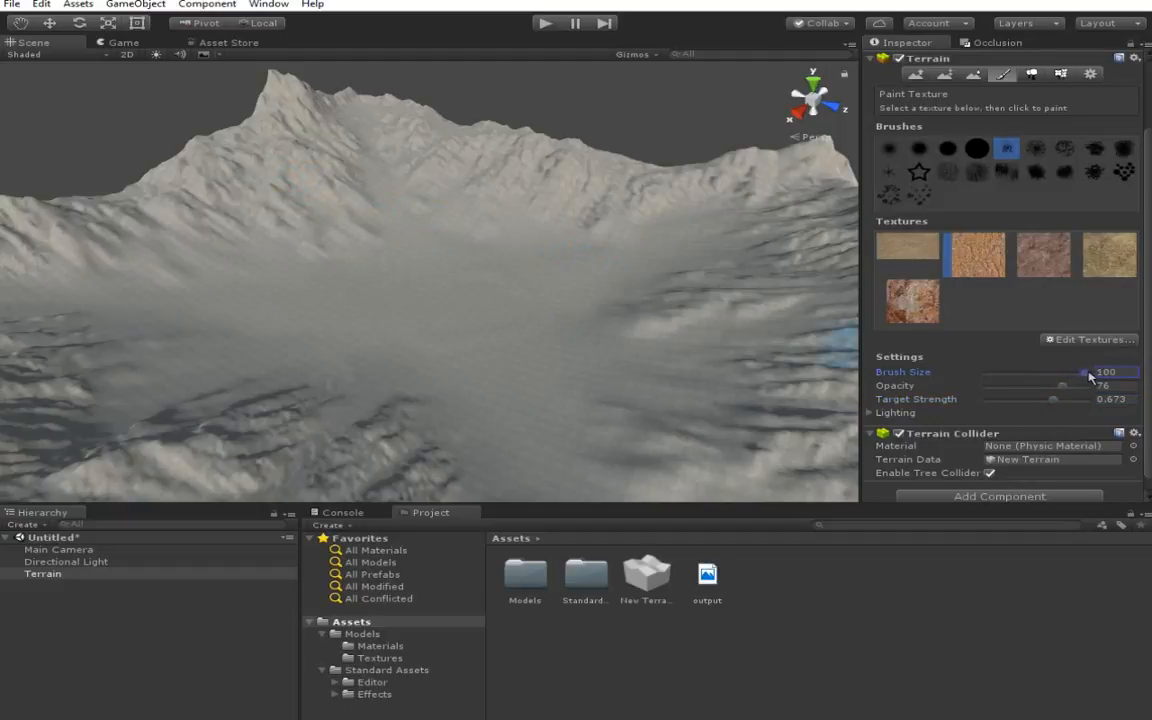
# Step: Paint a first patch of orange stone on the tall peak and set the terrain's pixel error to 1
pyautogui.click(304, 195)
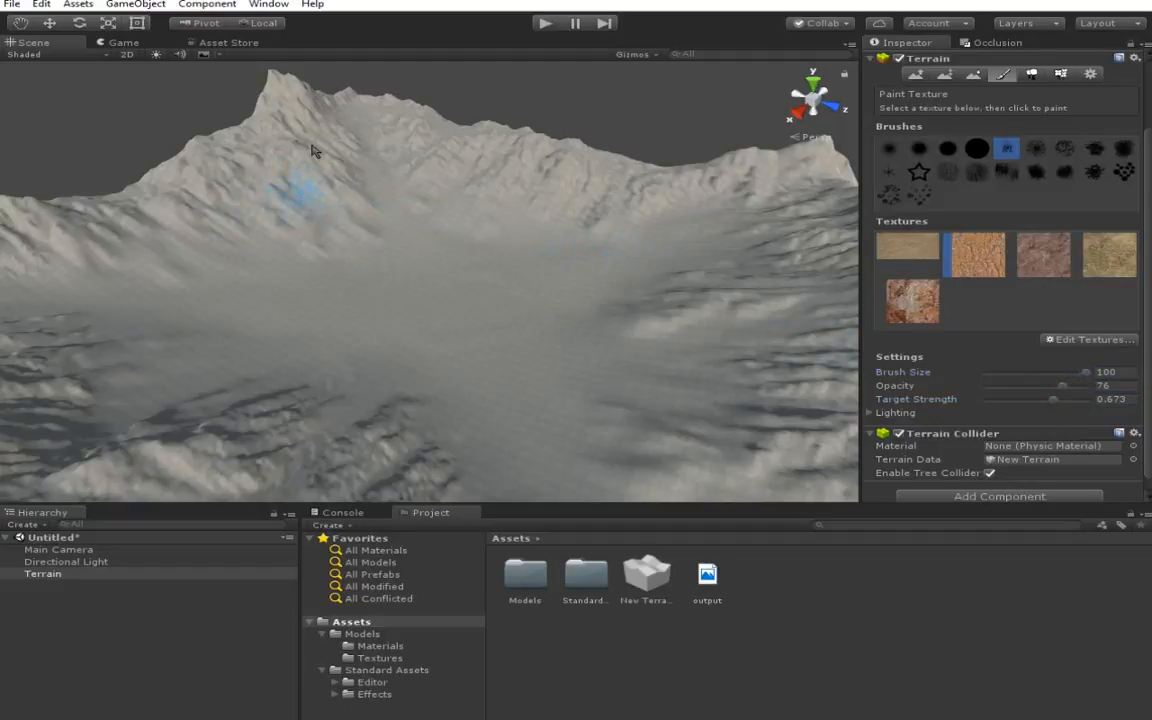
pyautogui.click(1090, 74)
pyautogui.moveTo(988, 156); pyautogui.dragTo(976, 156)
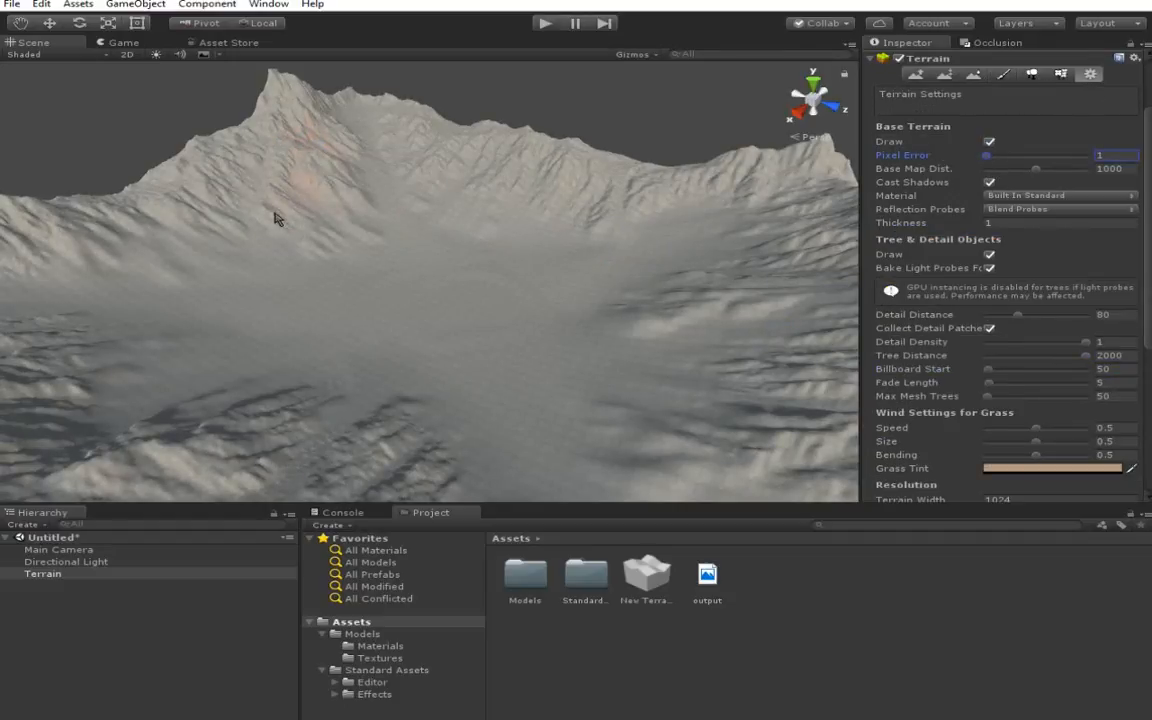
# Step: Paint the orange stone texture over the mountain slopes surrounding the valley, leaving the valley floor in sand
pyautogui.click(1003, 74)
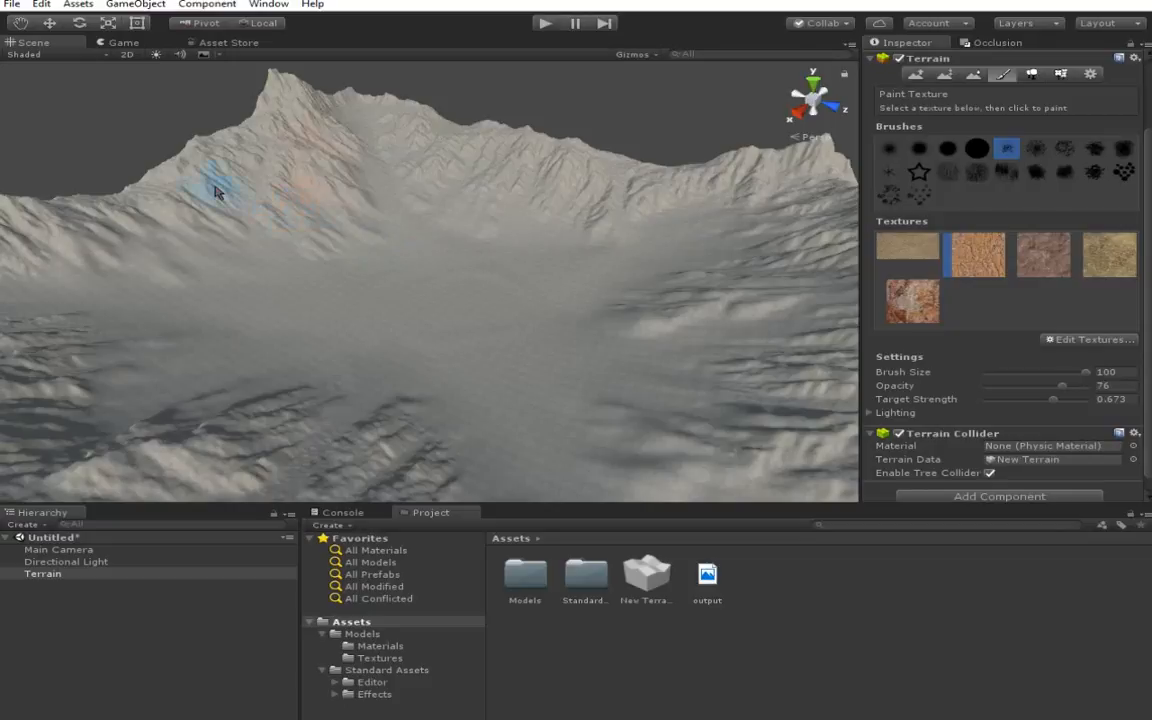
pyautogui.moveTo(202, 235)
pyautogui.mouseDown()
pyautogui.moveTo(160, 198)
pyautogui.moveTo(208, 163)
pyautogui.moveTo(322, 233)
pyautogui.mouseUp()
pyautogui.moveTo(305, 163); pyautogui.dragTo(275, 116)
pyautogui.moveTo(591, 215)
pyautogui.mouseDown()
pyautogui.moveTo(484, 117)
pyautogui.moveTo(480, 152)
pyautogui.moveTo(548, 160)
pyautogui.moveTo(557, 185)
pyautogui.mouseUp()
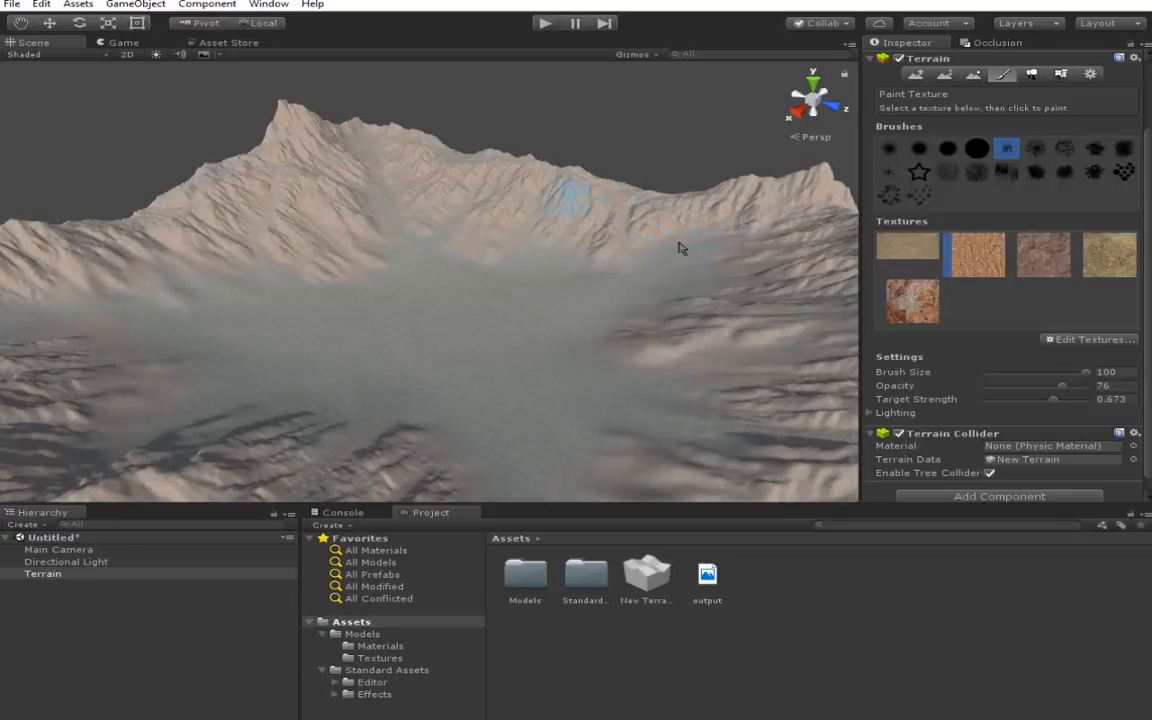
# Step: Paint the mottled reddish rock texture over the mountain slopes all around the valley with opacity 62 and target strength 0.546
pyautogui.click(916, 314)
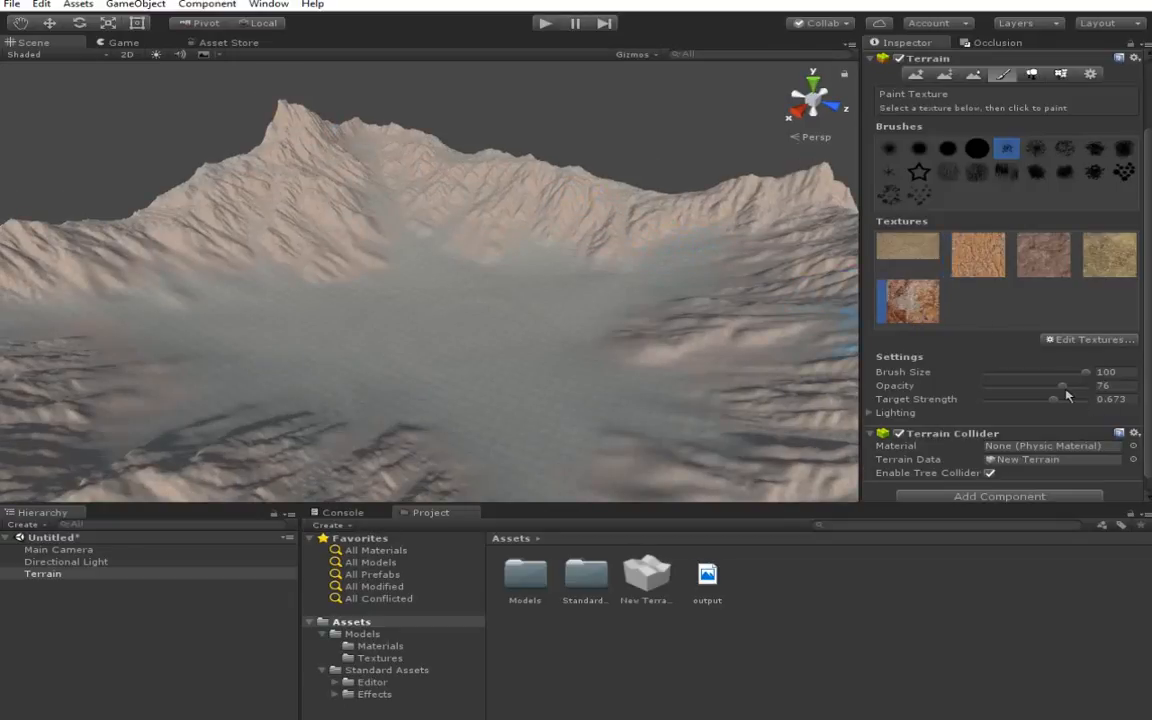
pyautogui.moveTo(1052, 391); pyautogui.dragTo(1049, 391)
pyautogui.click(1045, 400)
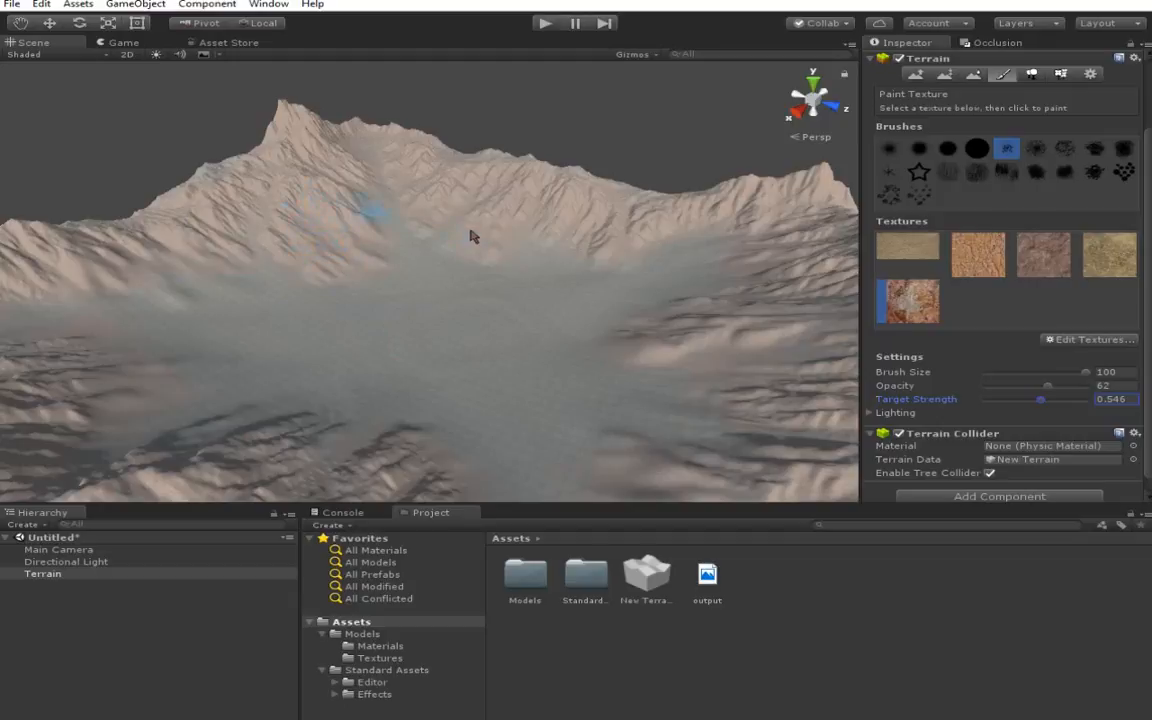
pyautogui.moveTo(558, 219); pyautogui.dragTo(590, 224)
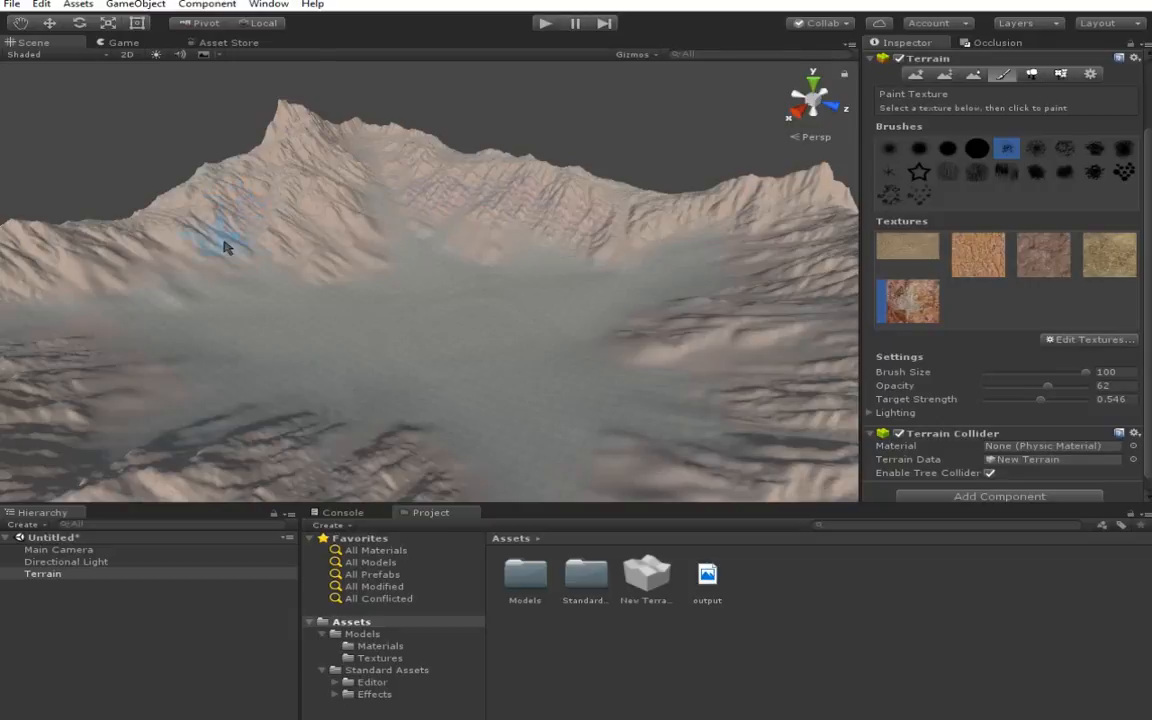
pyautogui.keyDown('alt'); pyautogui.moveTo(225, 247); pyautogui.dragTo(311, 303); pyautogui.keyUp('alt')
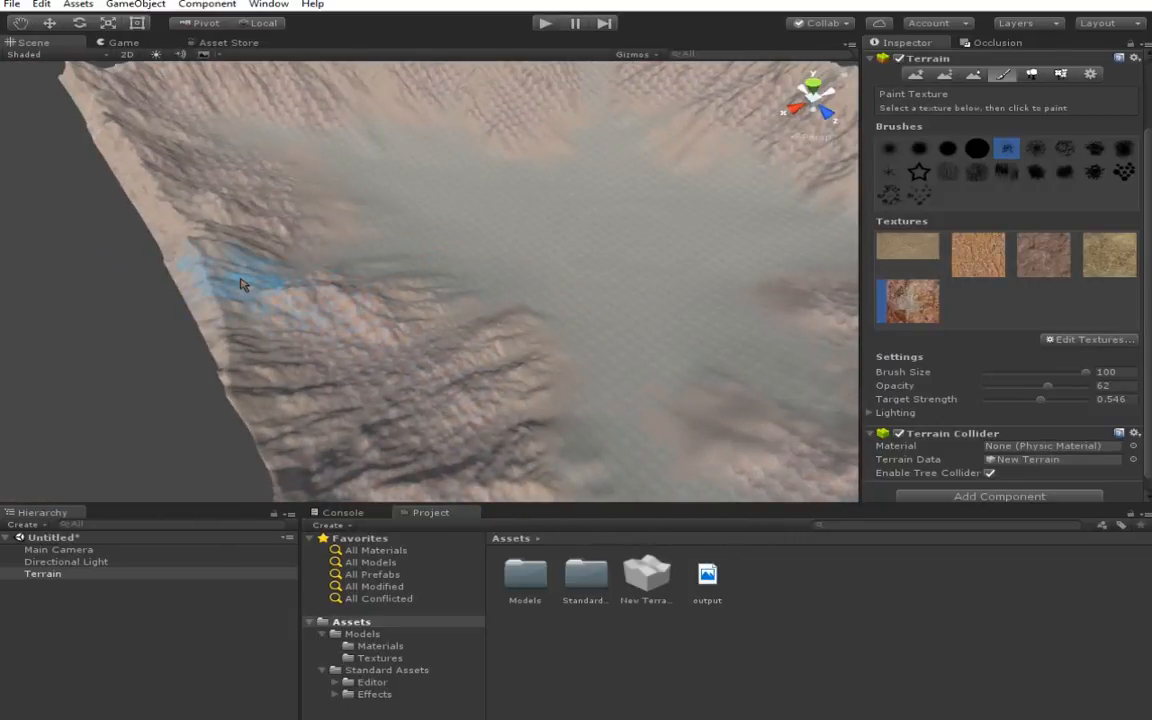
pyautogui.keyDown('alt'); pyautogui.moveTo(522, 183); pyautogui.dragTo(330, 167); pyautogui.keyUp('alt')
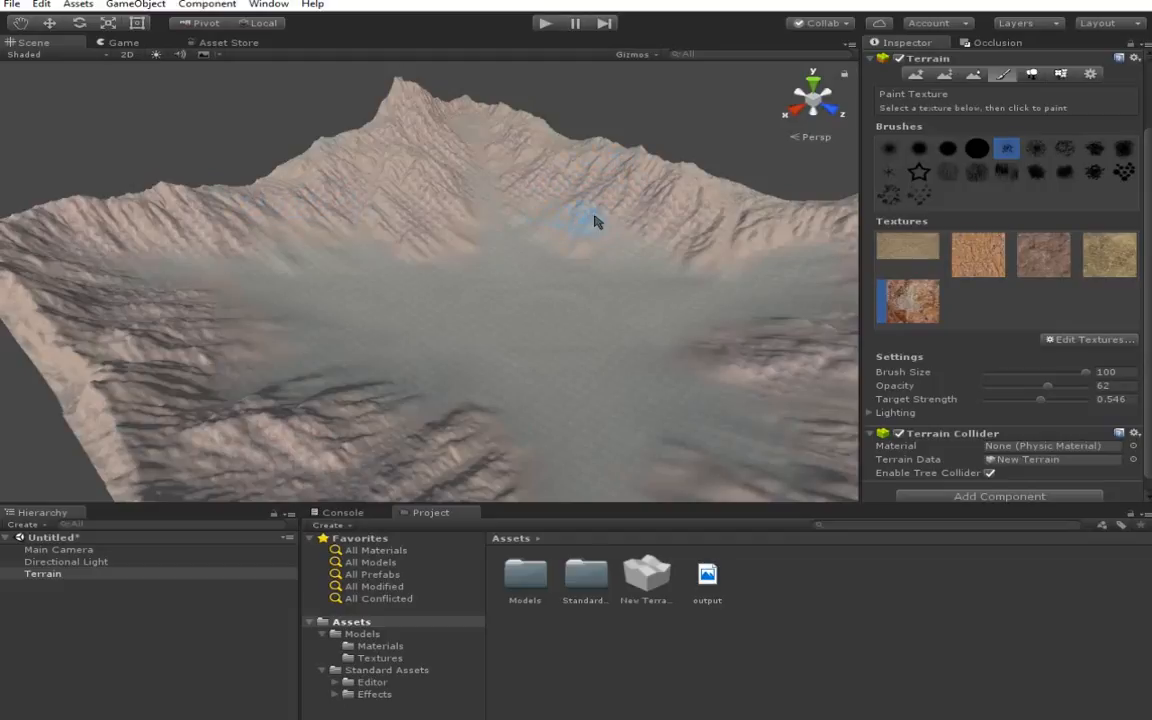
# Step: Set the mottled reddish rock texture's tile size to 60 in both X and Y
pyautogui.click(918, 319)
pyautogui.doubleClick(918, 319)
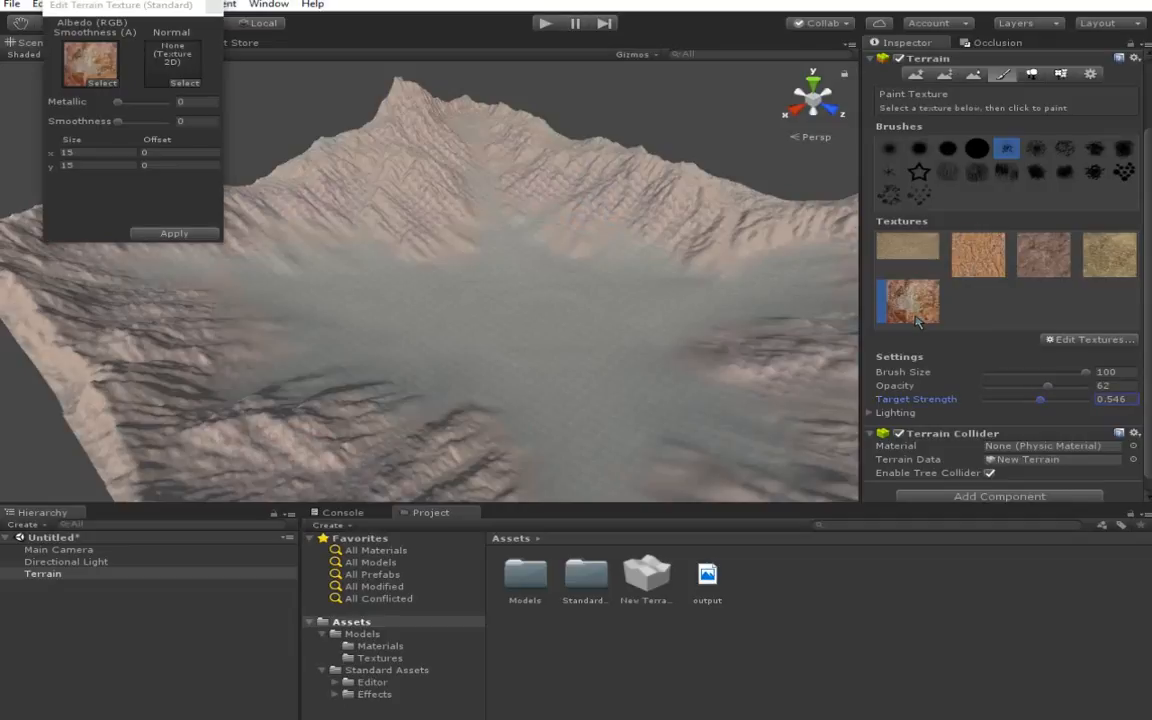
pyautogui.click(98, 153)
pyautogui.write('60')
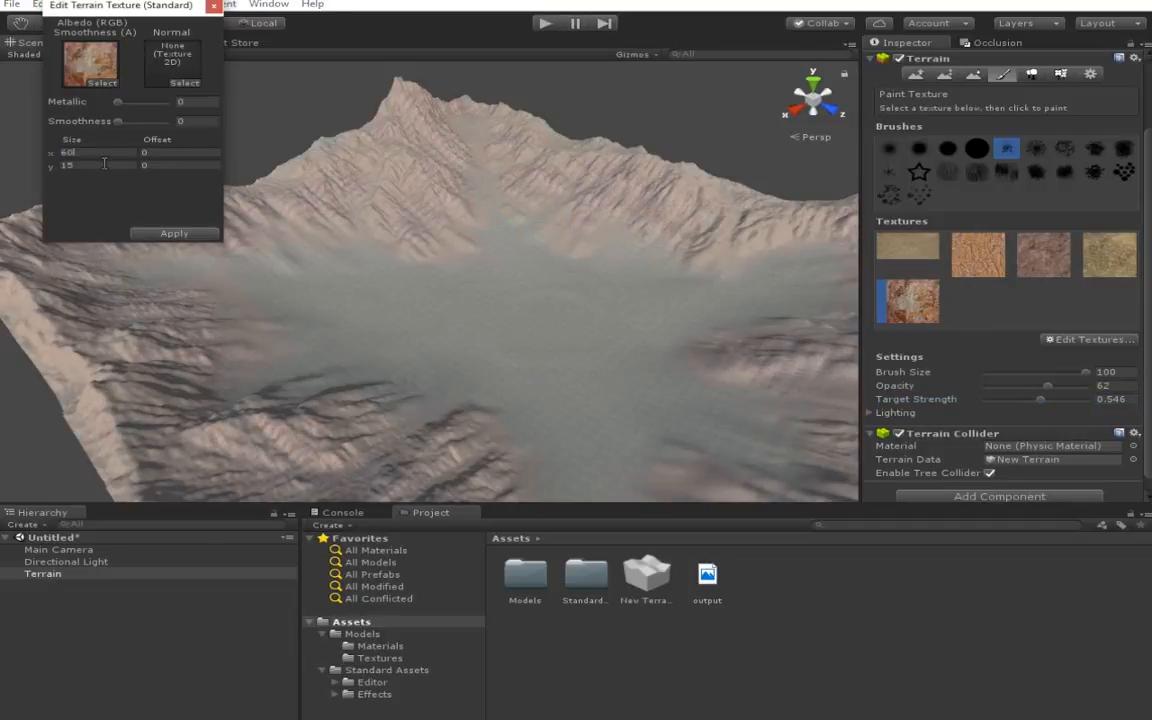
pyautogui.write('60')
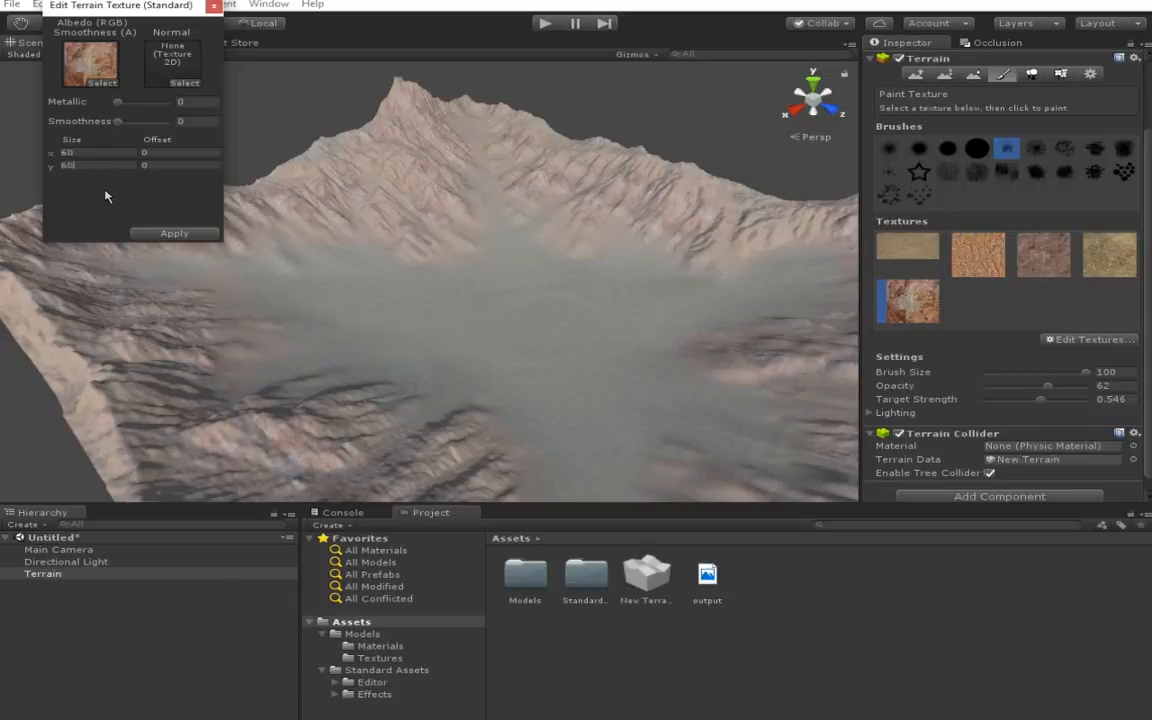
pyautogui.click(158, 233)
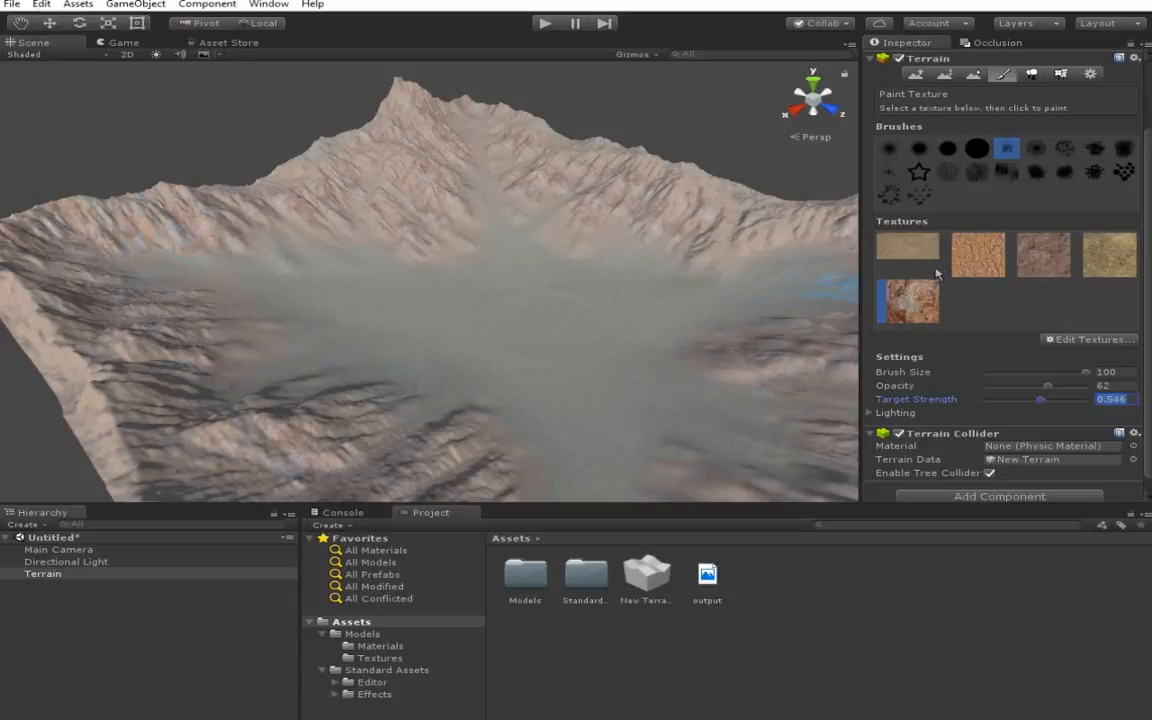
# Step: Edit the orange stone texture's tile size, setting X to 60, and apply the change
pyautogui.doubleClick(989, 265)
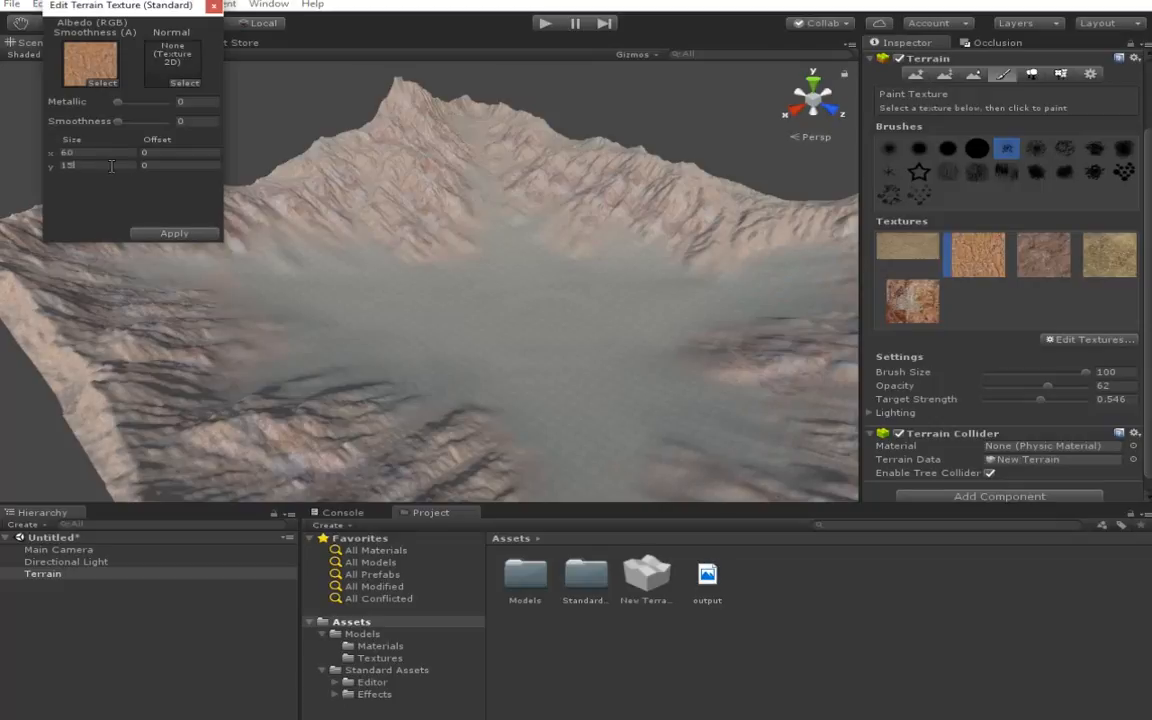
pyautogui.press('BackSpace')
pyautogui.click(163, 236)
# Step: Paint the purplish-brown rock texture along the lower mountain slopes all around the edge of the valley floor
pyautogui.moveTo(492, 300); pyautogui.dragTo(561, 309, button='right')
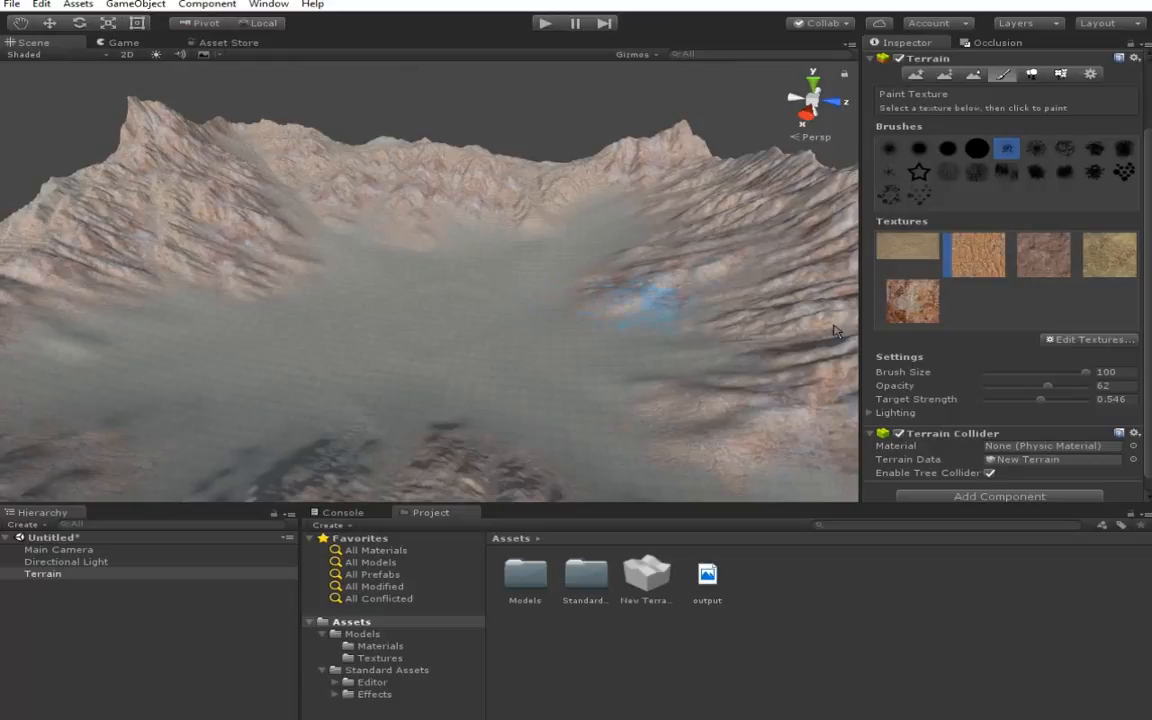
pyautogui.click(1040, 255)
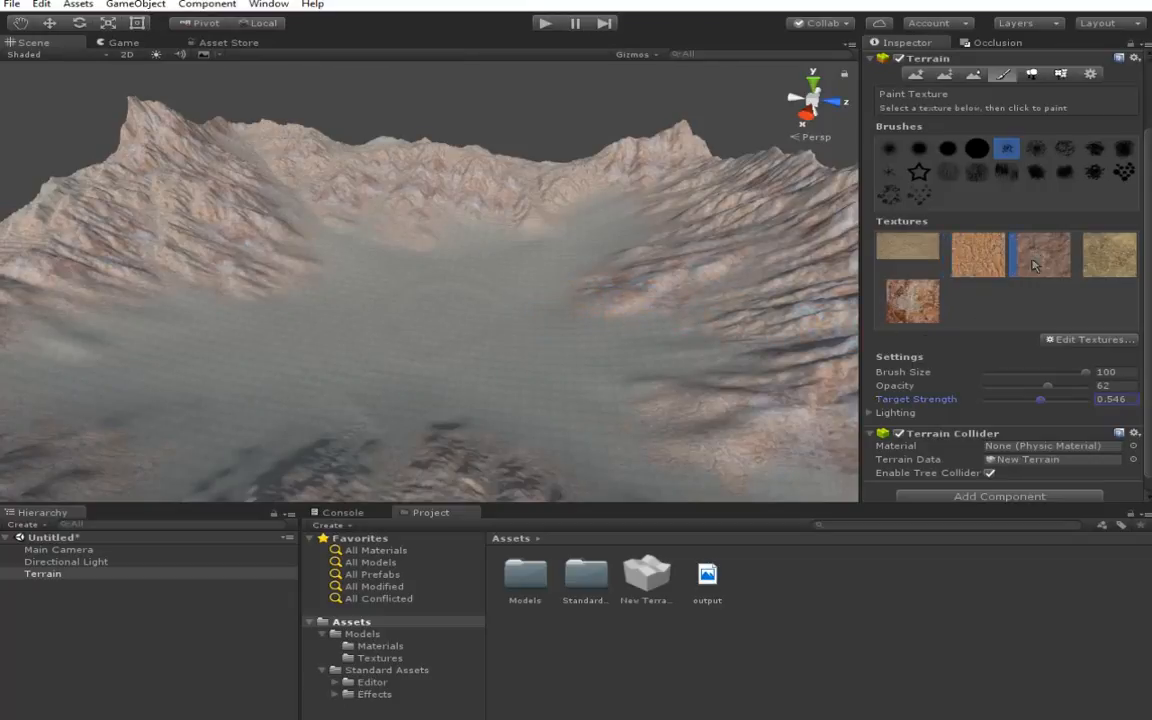
pyautogui.moveTo(514, 329); pyautogui.dragTo(669, 442, button='right')
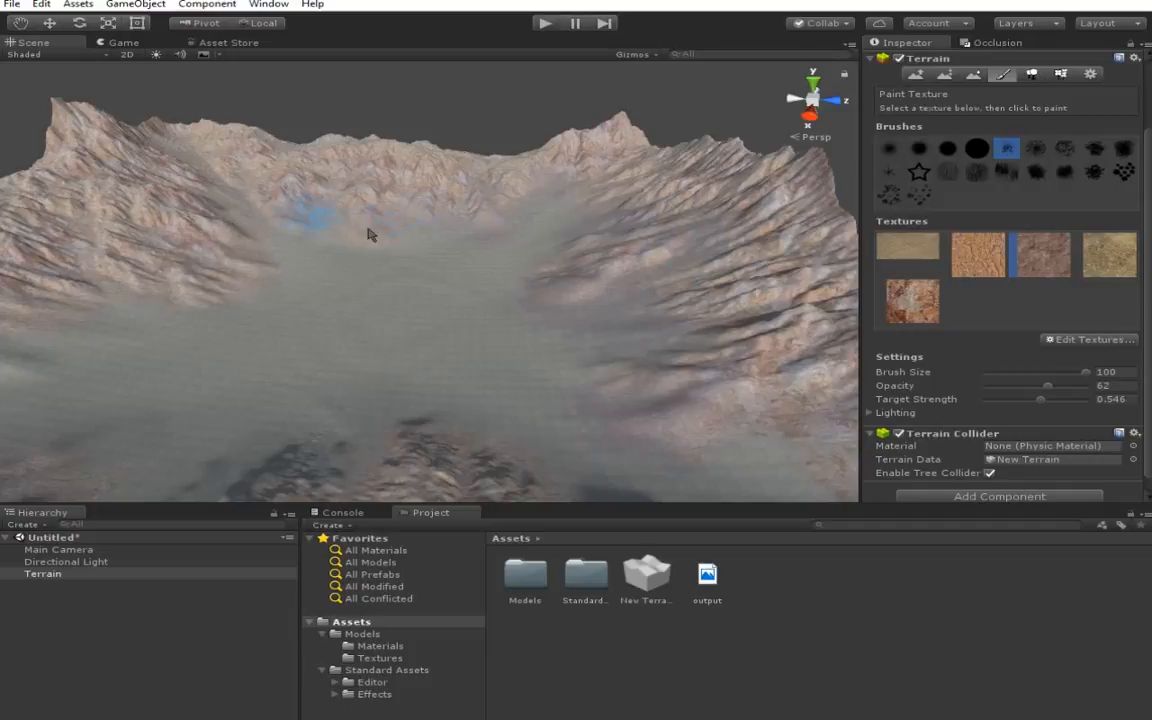
pyautogui.moveTo(304, 240); pyautogui.dragTo(275, 221, button='right')
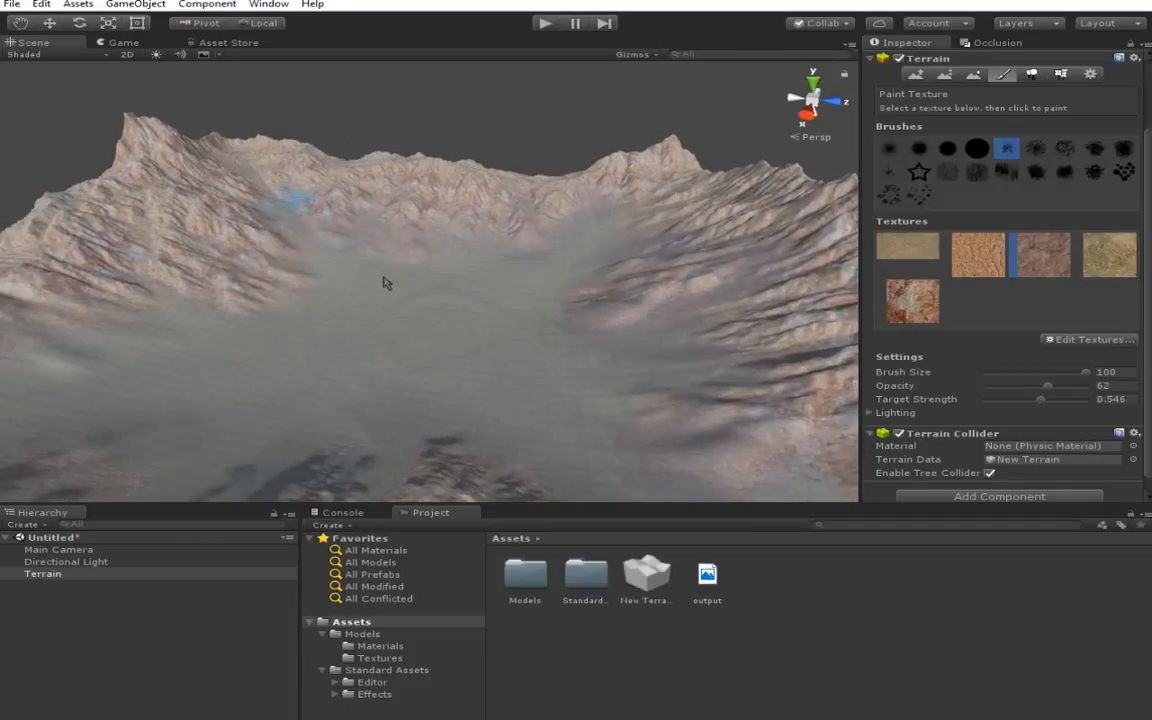
pyautogui.moveTo(385, 282); pyautogui.dragTo(147, 291, button='right')
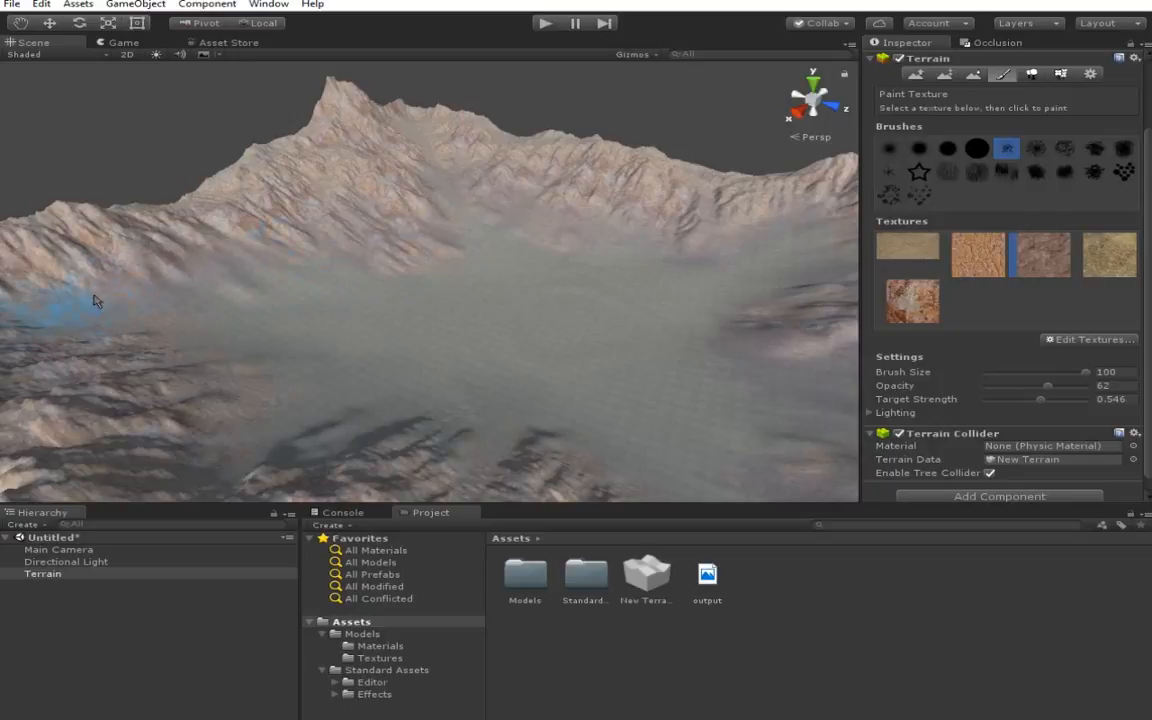
pyautogui.moveTo(110, 330)
pyautogui.mouseDown(button='right')
pyautogui.moveTo(200, 375)
pyautogui.moveTo(408, 390)
pyautogui.mouseUp(button='right')
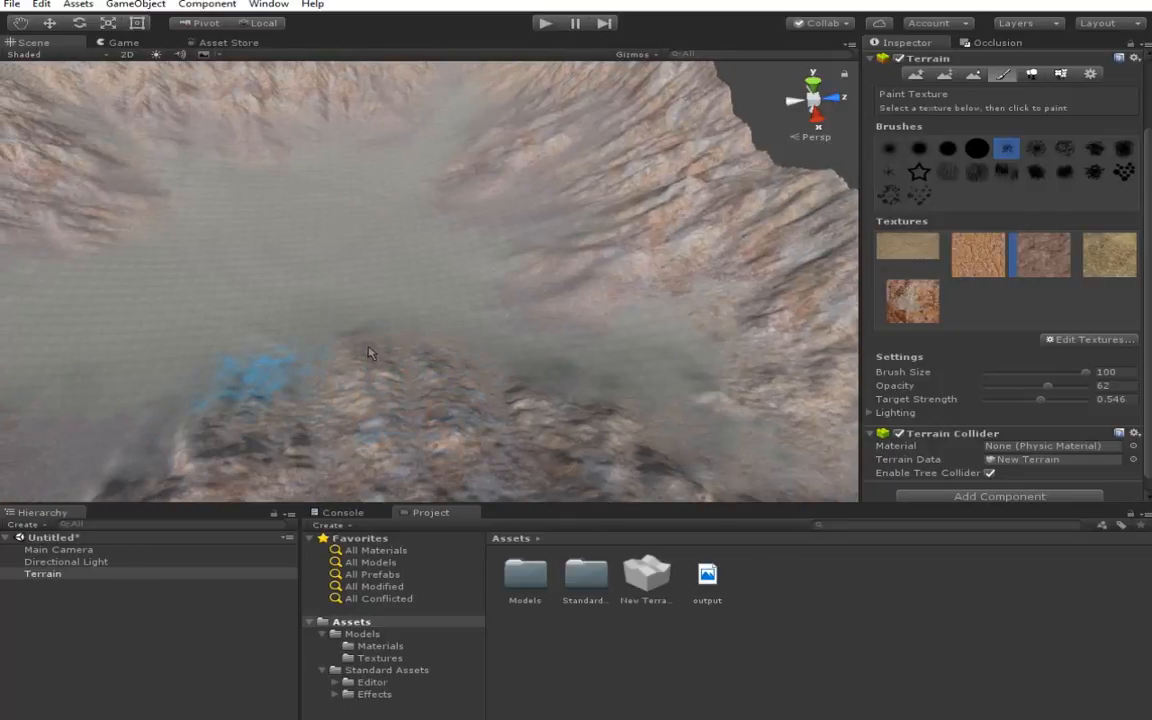
pyautogui.moveTo(400, 340); pyautogui.dragTo(562, 329, button='right')
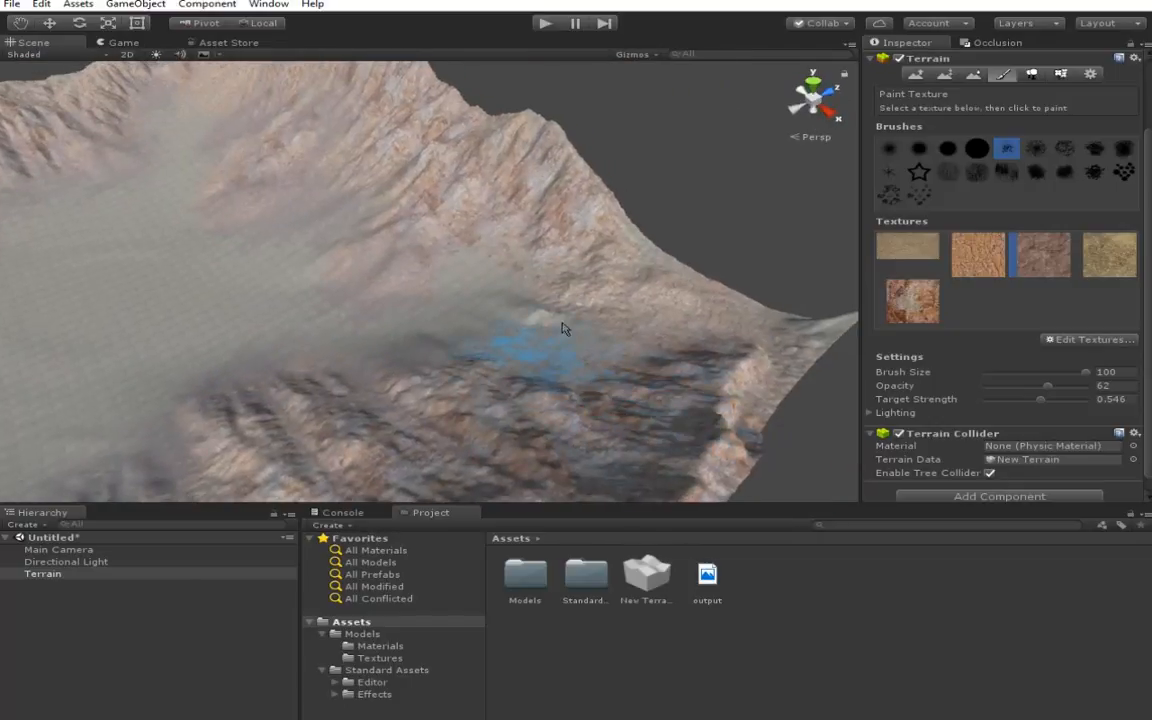
pyautogui.moveTo(665, 312); pyautogui.dragTo(282, 253, button='right')
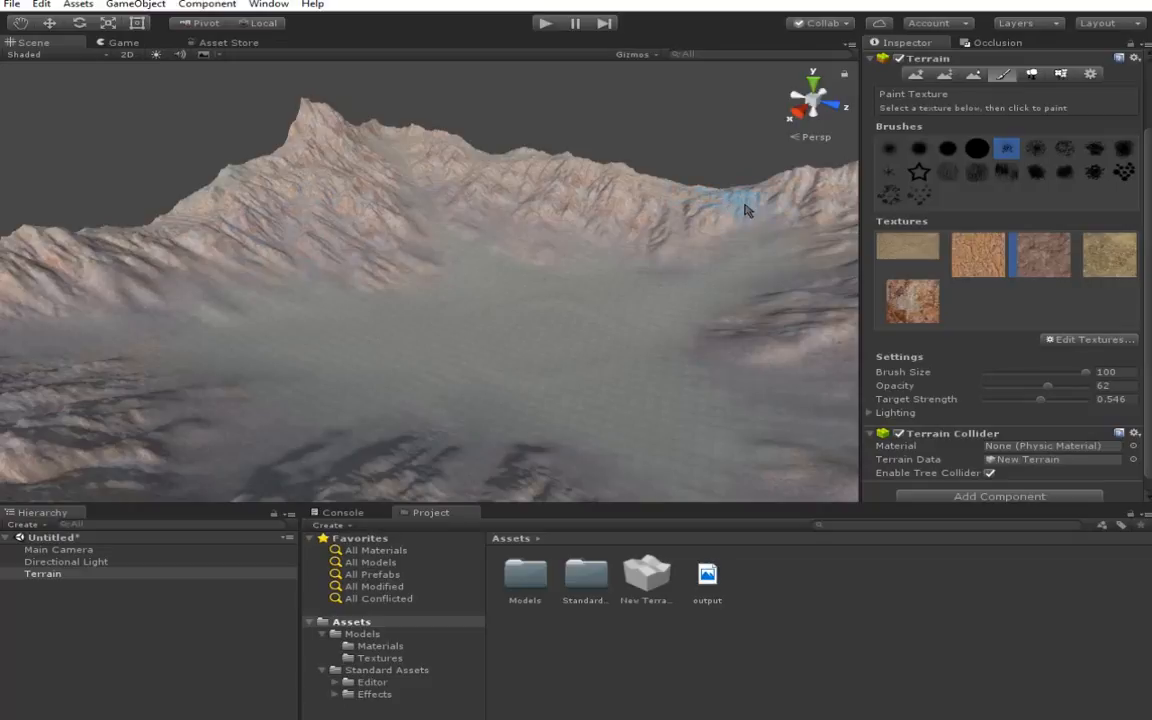
pyautogui.moveTo(224, 311)
pyautogui.mouseDown(button='right')
pyautogui.moveTo(599, 314)
pyautogui.moveTo(590, 312)
pyautogui.mouseUp(button='right')
pyautogui.moveTo(571, 258)
pyautogui.mouseDown(button='right')
pyautogui.moveTo(162, 328)
pyautogui.moveTo(219, 270)
pyautogui.moveTo(399, 278)
pyautogui.moveTo(409, 294)
pyautogui.mouseUp(button='right')
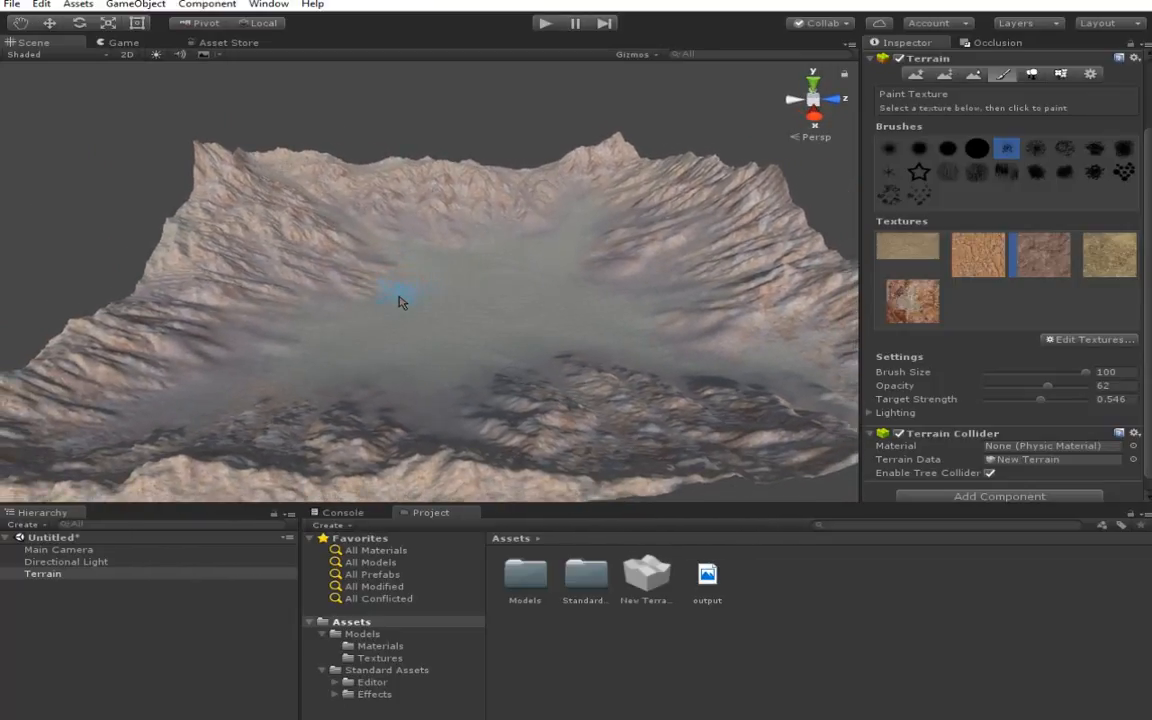
# Step: Paint the sand_roads1w texture over the middle of the valley floor and check its tile size
pyautogui.click(1103, 265)
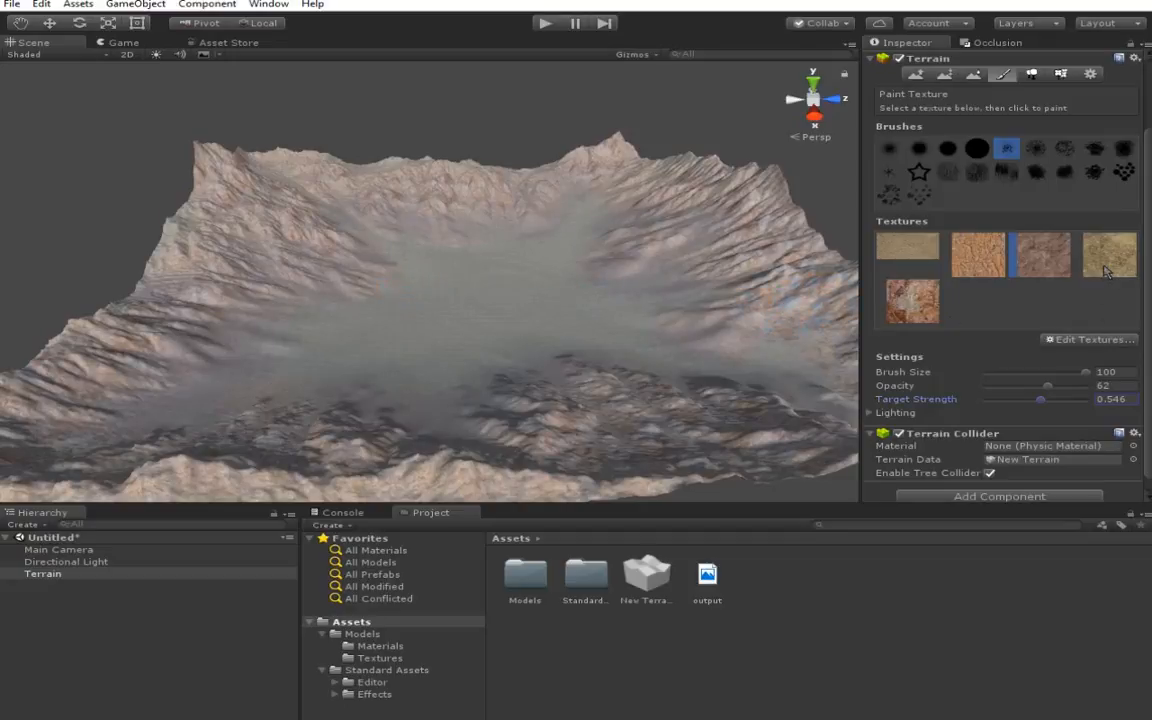
pyautogui.moveTo(522, 323); pyautogui.dragTo(541, 324)
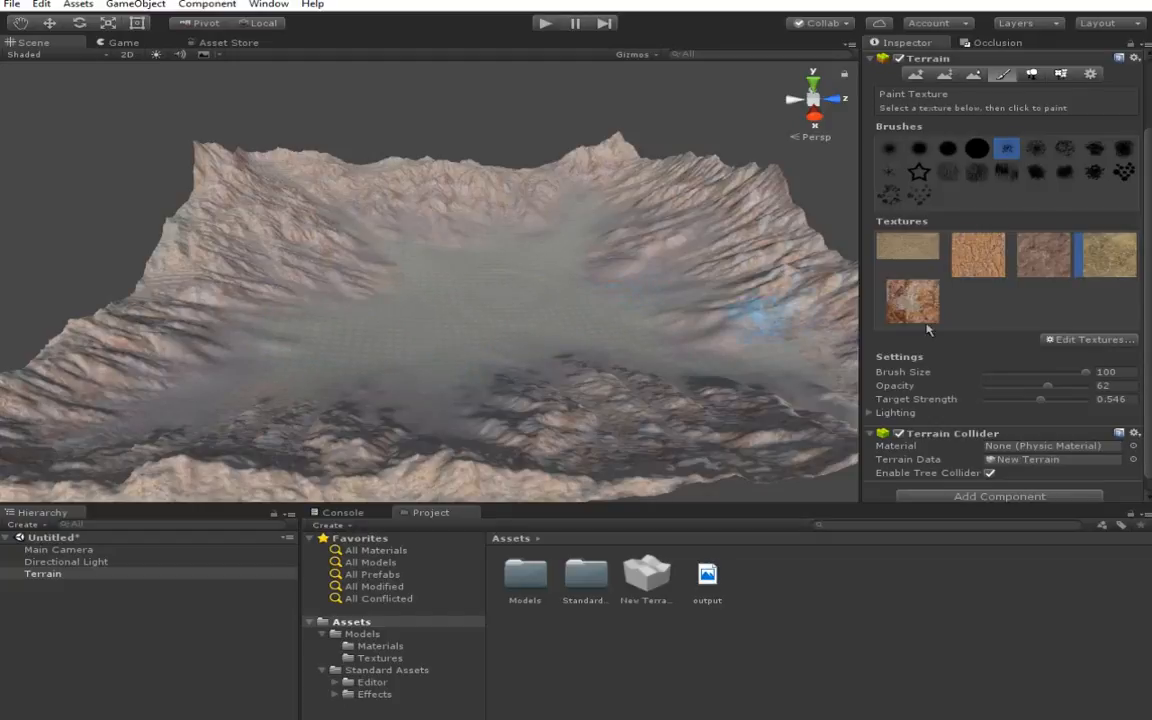
pyautogui.doubleClick(1118, 277)
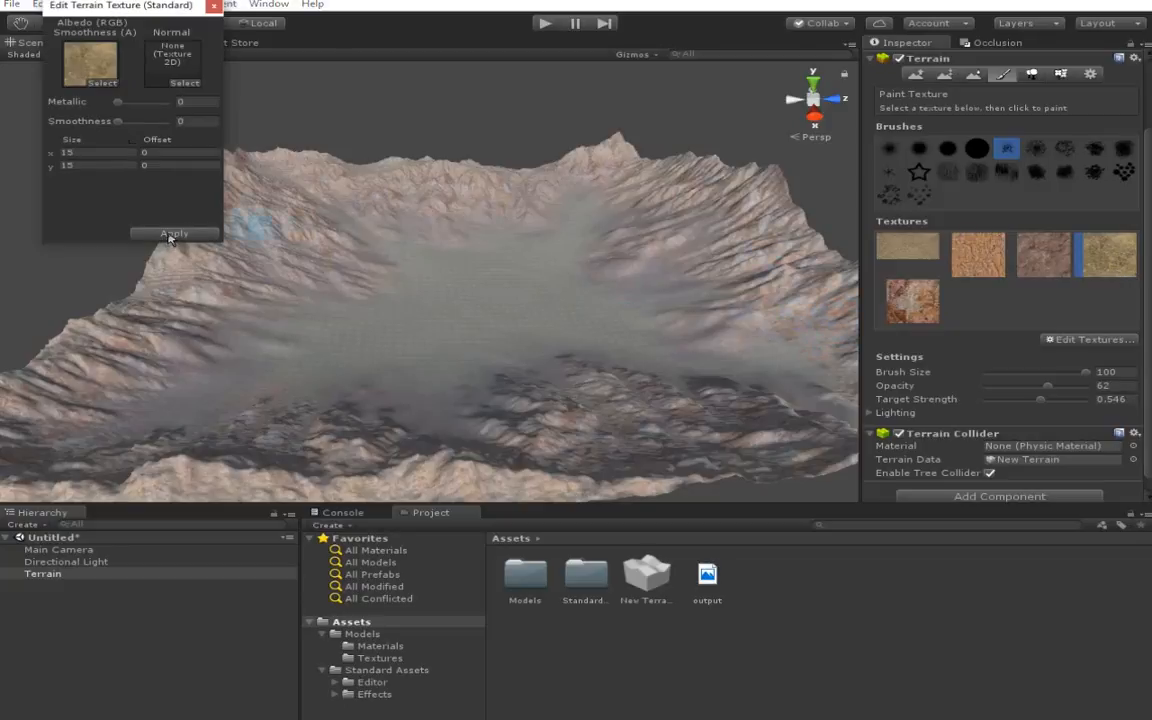
# Step: Set the base sand texture's tile size to 30 and apply it
pyautogui.doubleClick(896, 255)
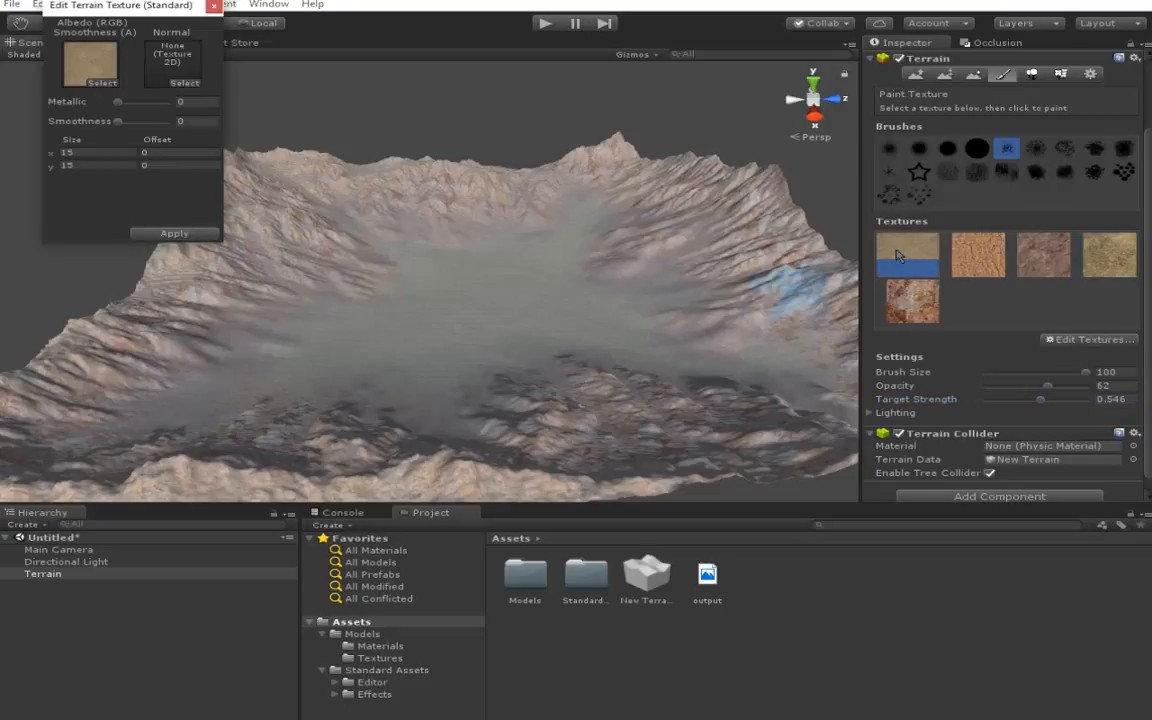
pyautogui.doubleClick(132, 152)
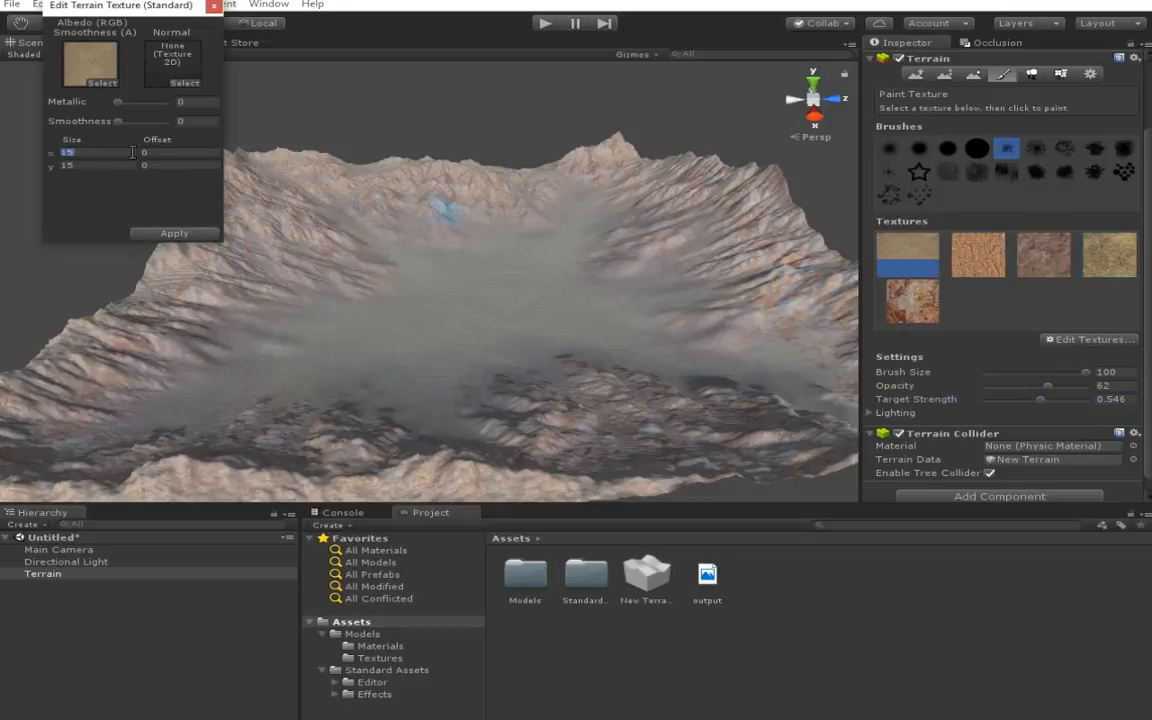
pyautogui.press('Tab')
pyautogui.write('30')
pyautogui.click(140, 232)
# Step: Paint more sand_roads1w texture over the valley floor with opacity 67 and target strength 0.655
pyautogui.click(1128, 255)
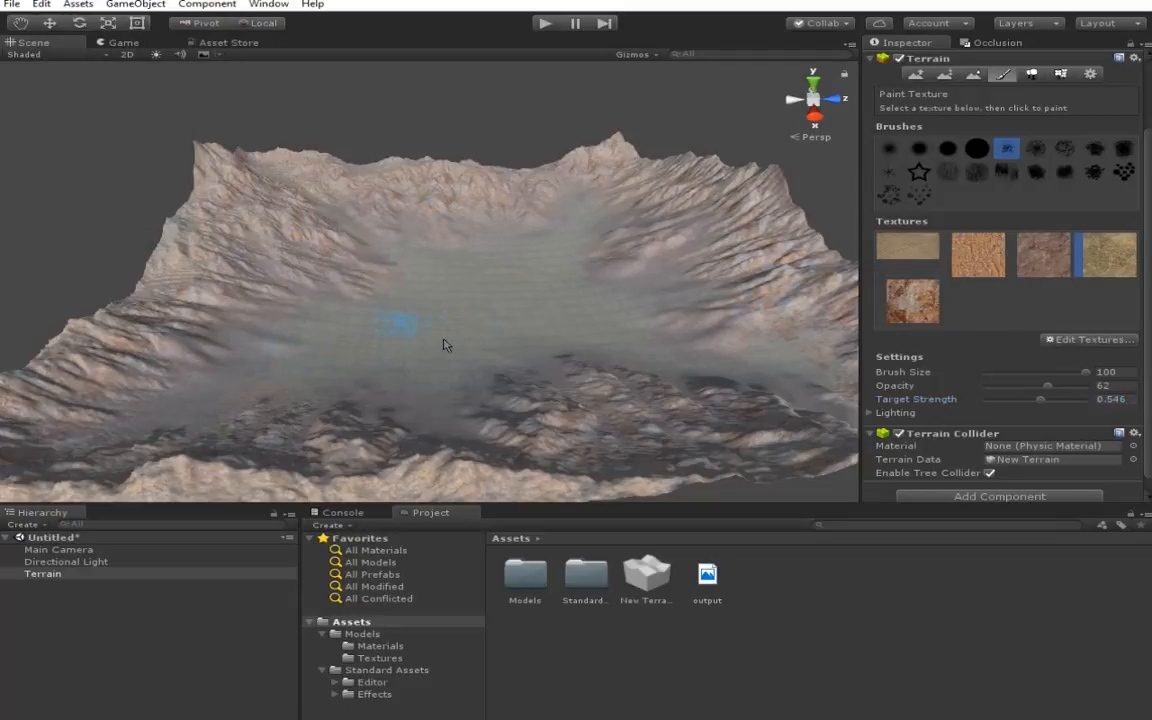
pyautogui.moveTo(1047, 386)
pyautogui.mouseDown()
pyautogui.moveTo(1063, 391)
pyautogui.moveTo(1052, 386)
pyautogui.moveTo(1051, 399)
pyautogui.mouseUp()
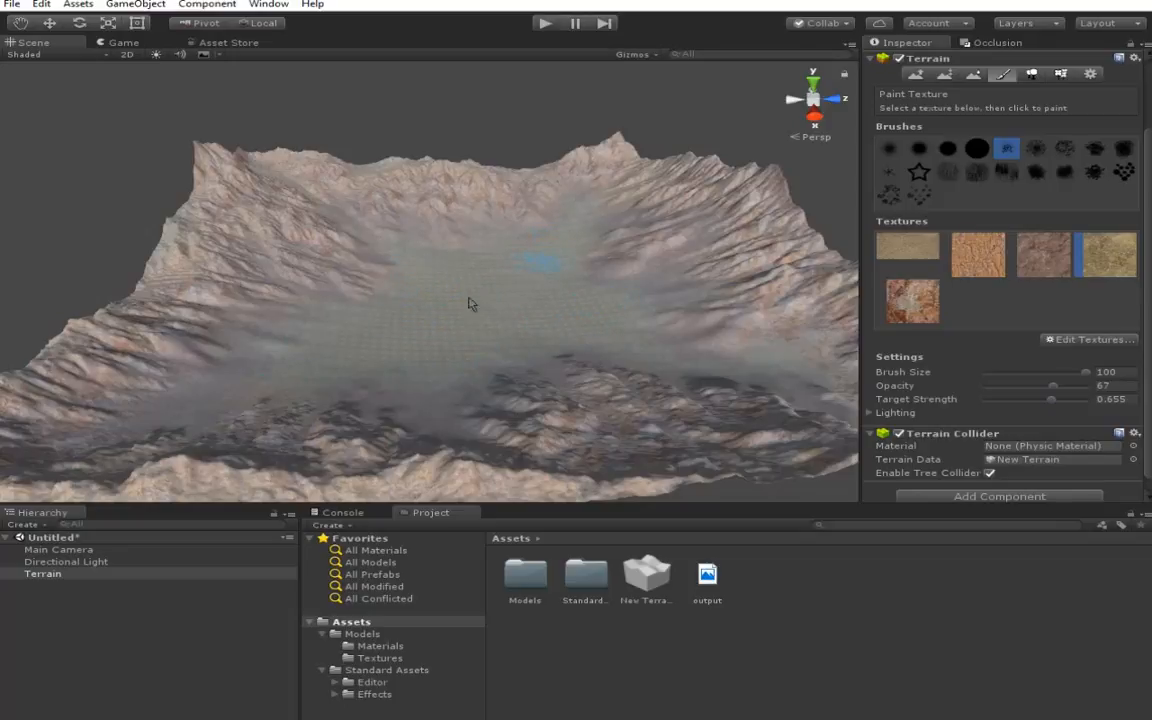
pyautogui.press('alt')
pyautogui.keyDown('alt'); pyautogui.moveTo(564, 292); pyautogui.dragTo(636, 303); pyautogui.keyUp('alt')
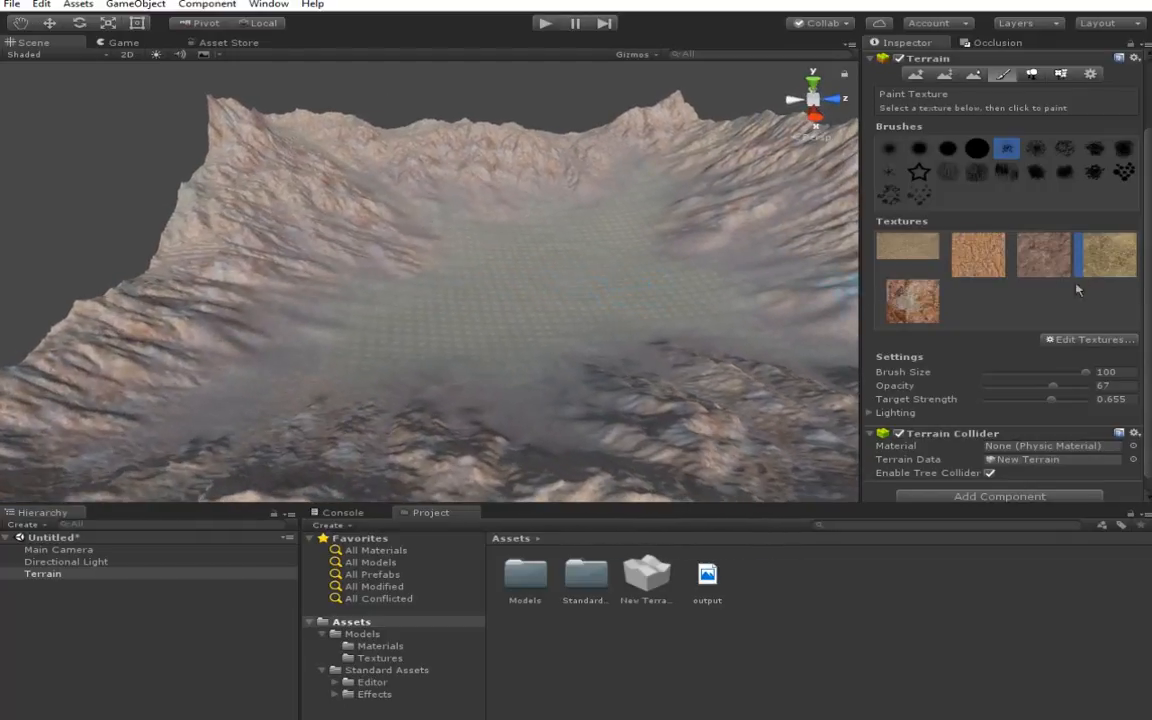
# Step: Replace the sand_roads1w terrain texture's albedo image with the Sand beach soil texture and apply it
pyautogui.doubleClick(1106, 254)
pyautogui.click(100, 84)
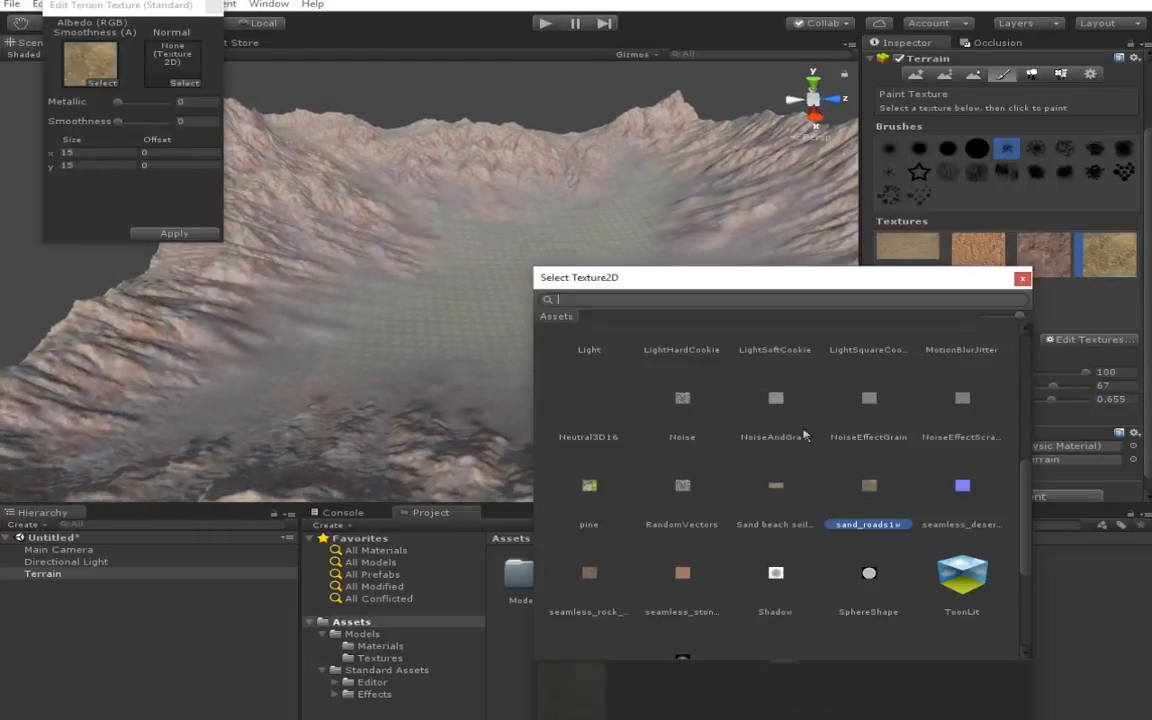
pyautogui.scroll(-1, 812, 448)
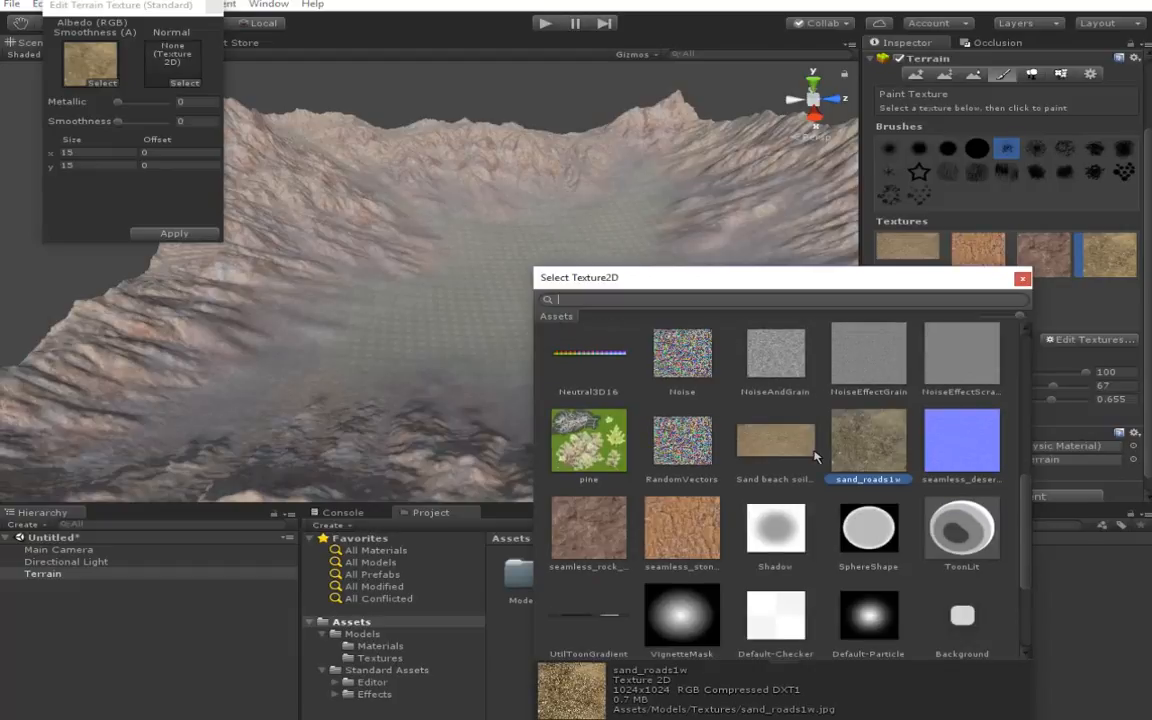
pyautogui.scroll(-1, 815, 460)
pyautogui.scroll(-3, 815, 460)
pyautogui.scroll(6, 815, 460)
pyautogui.scroll(6, 815, 463)
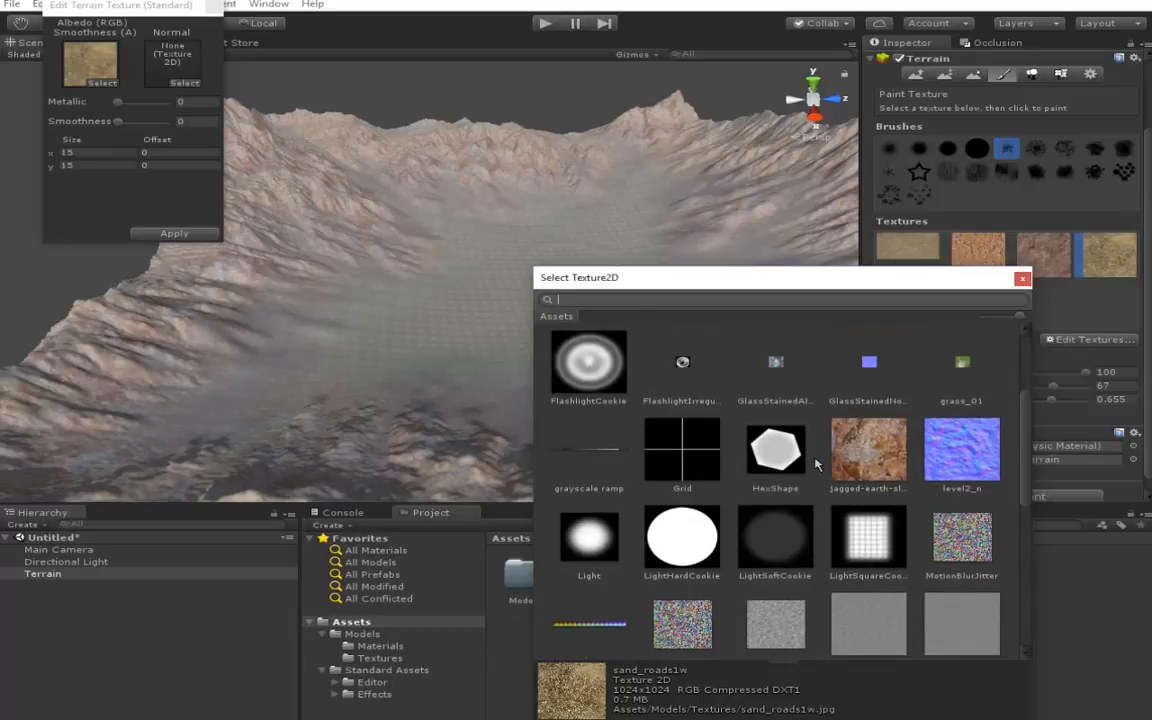
pyautogui.scroll(2, 815, 463)
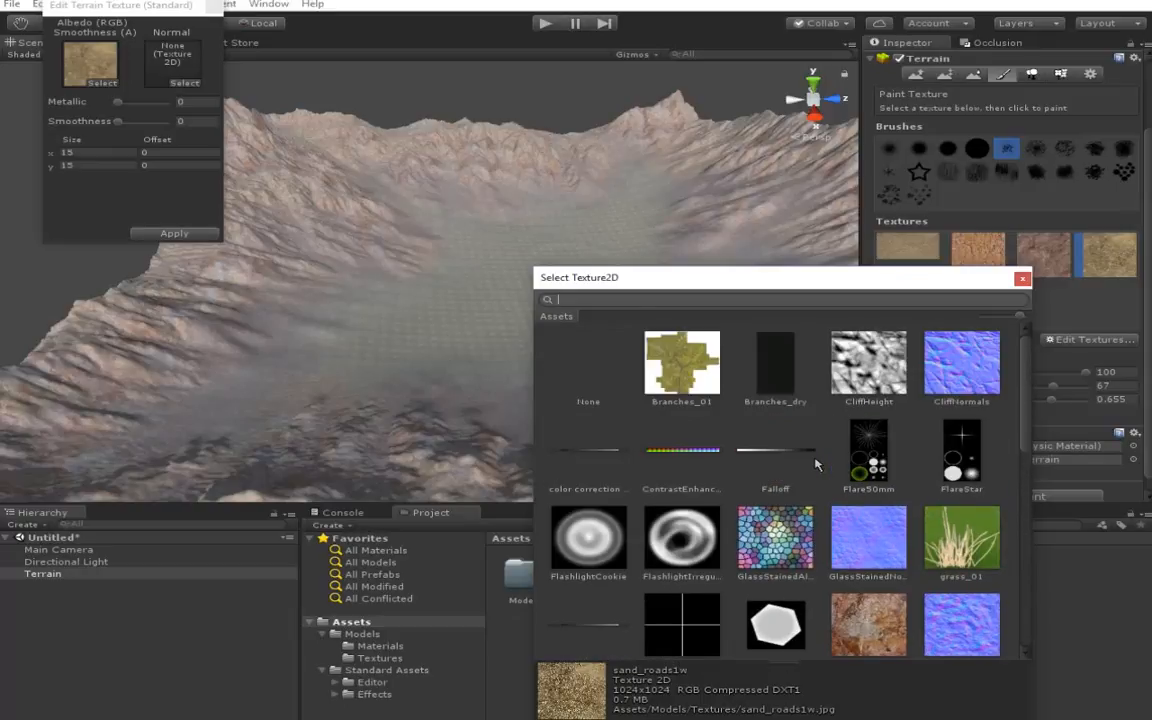
pyautogui.scroll(-2, 815, 463)
pyautogui.scroll(-6, 815, 463)
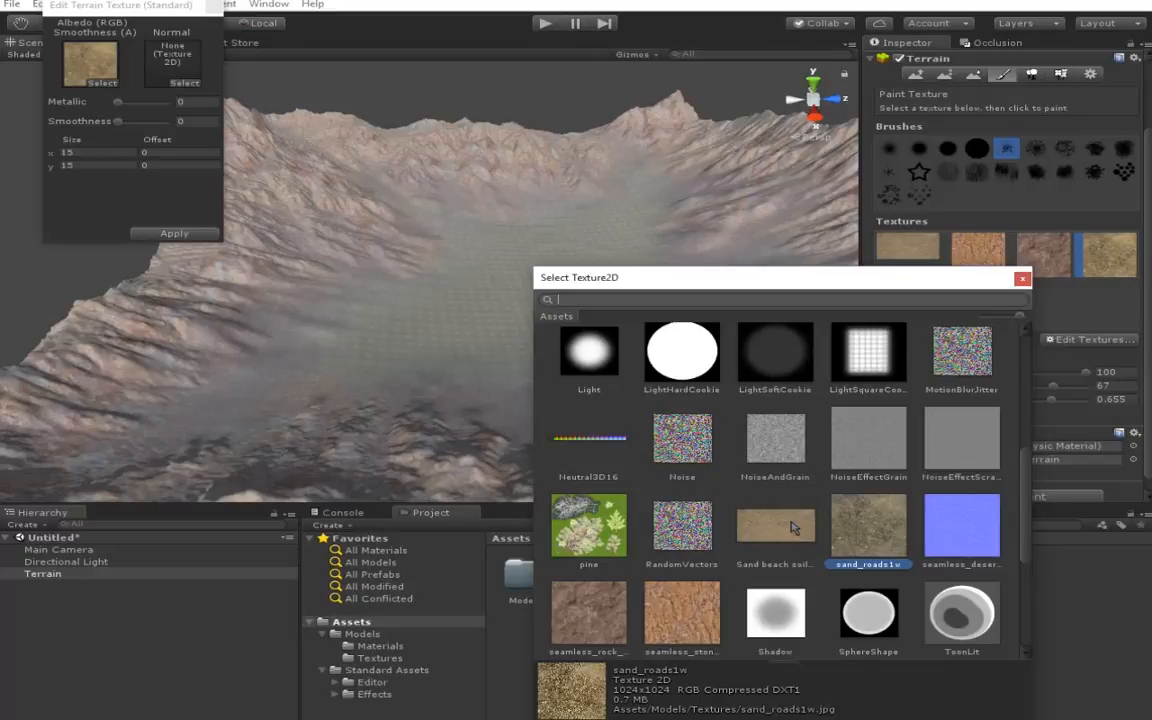
pyautogui.doubleClick(793, 528)
pyautogui.click(174, 233)
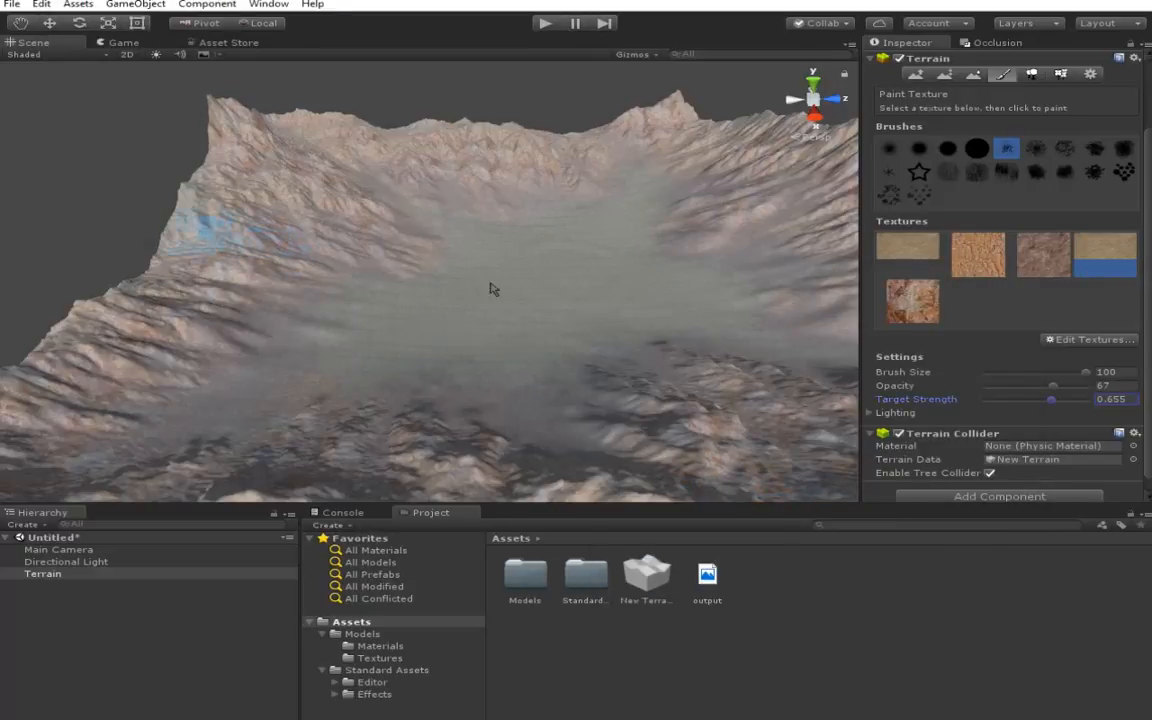
# Step: Turn on scene lighting and the skybox, fog and lens flare effects in the scene view to review the whole terrain
pyautogui.press('w')
pyautogui.moveTo(493, 287); pyautogui.dragTo(507, 297, button='right')
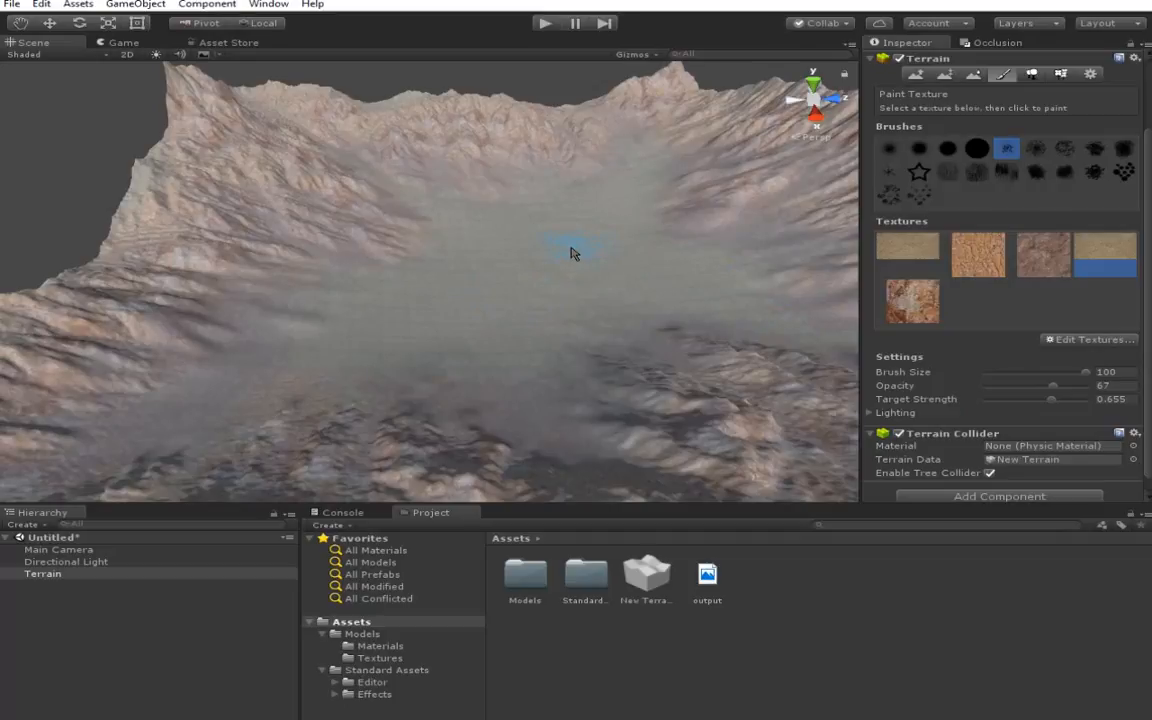
pyautogui.moveTo(559, 254); pyautogui.dragTo(722, 208, button='right')
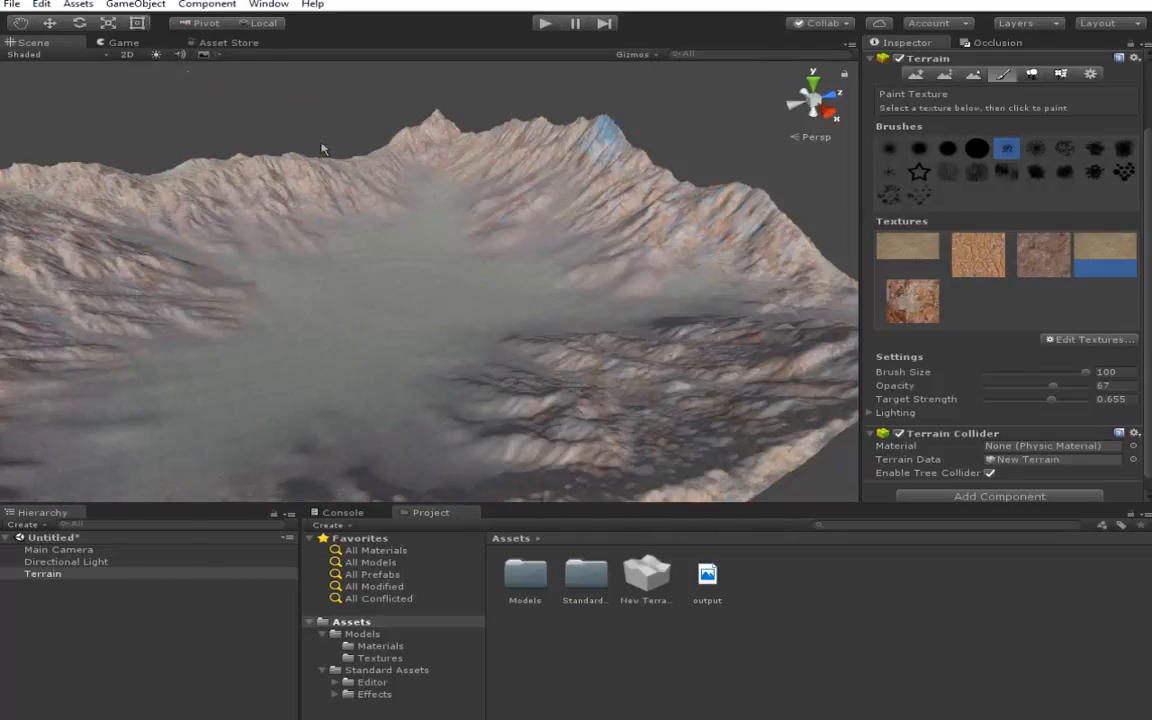
pyautogui.moveTo(484, 218); pyautogui.dragTo(332, 212, button='right')
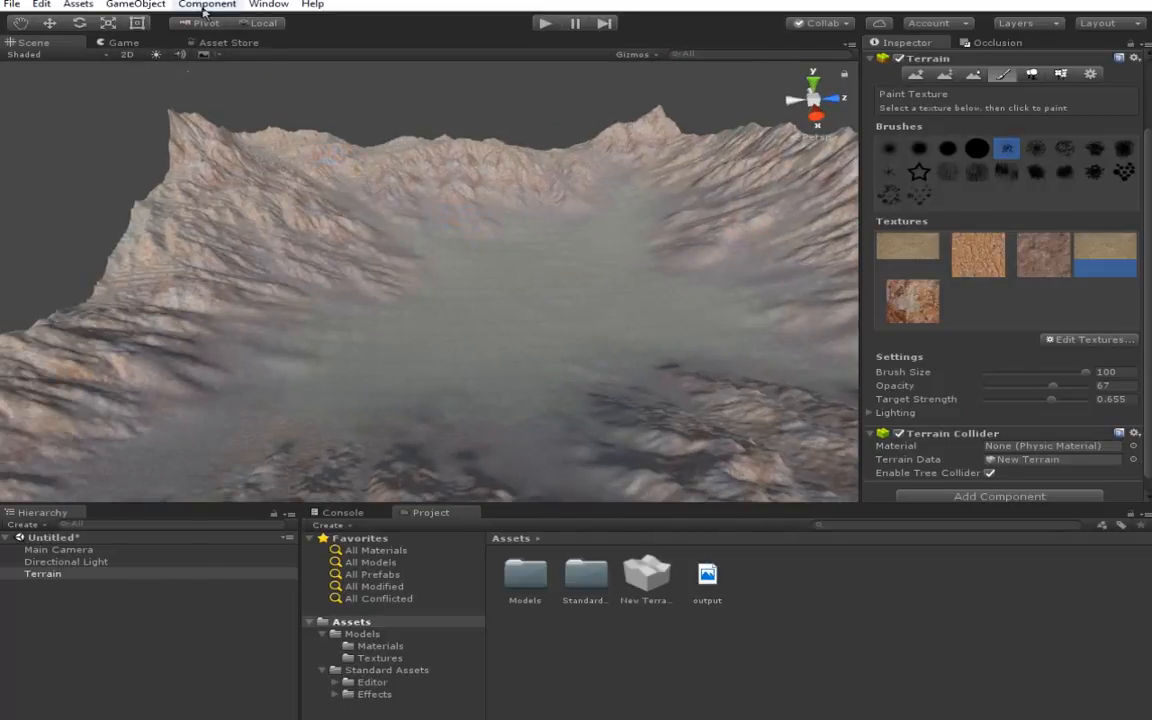
pyautogui.click(157, 56)
pyautogui.moveTo(540, 247); pyautogui.dragTo(548, 252, button='right')
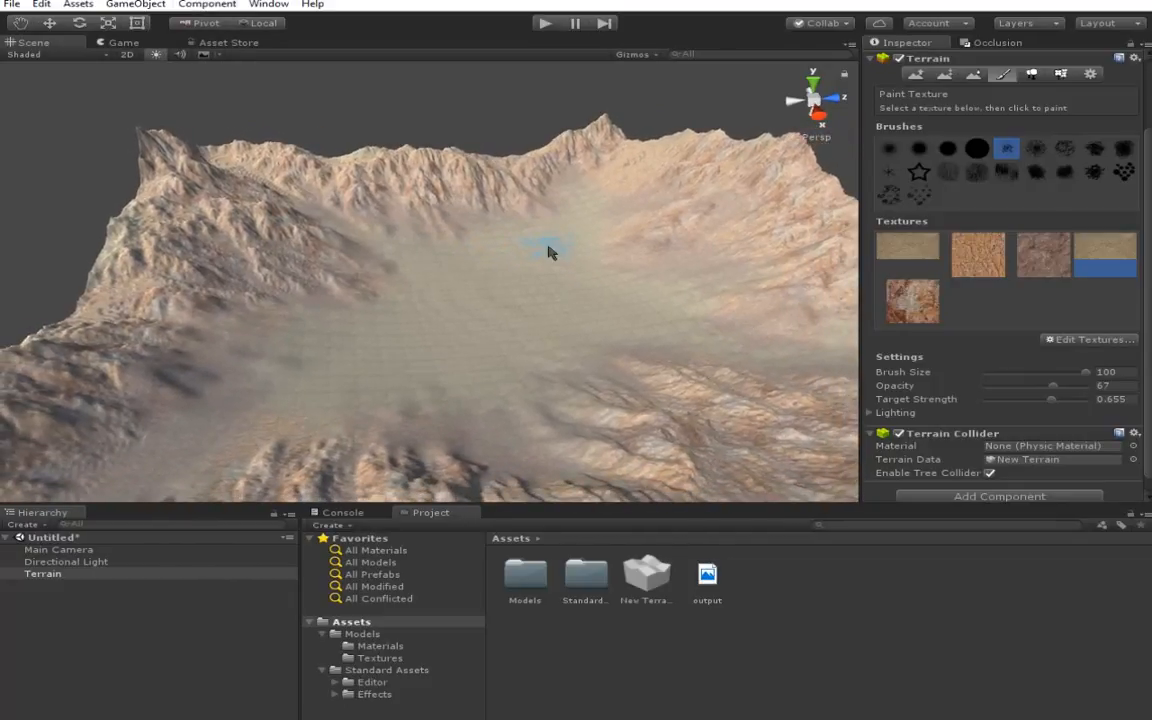
pyautogui.scroll(-4, 548, 253)
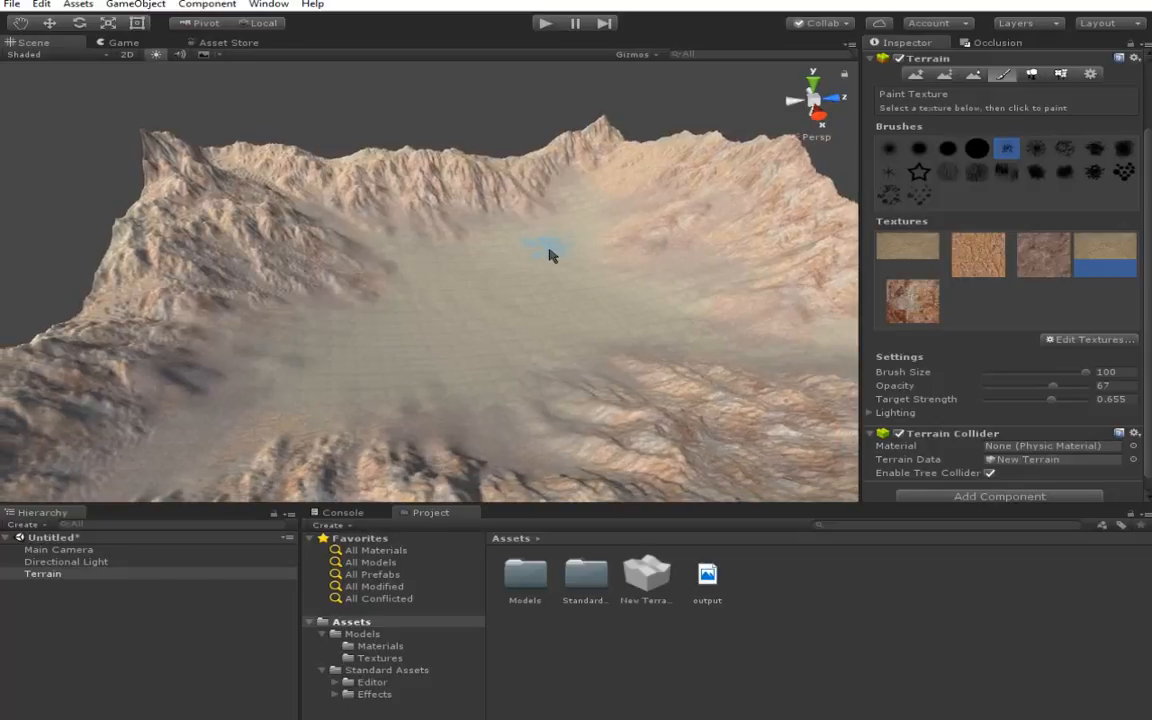
pyautogui.scroll(-5, 548, 263)
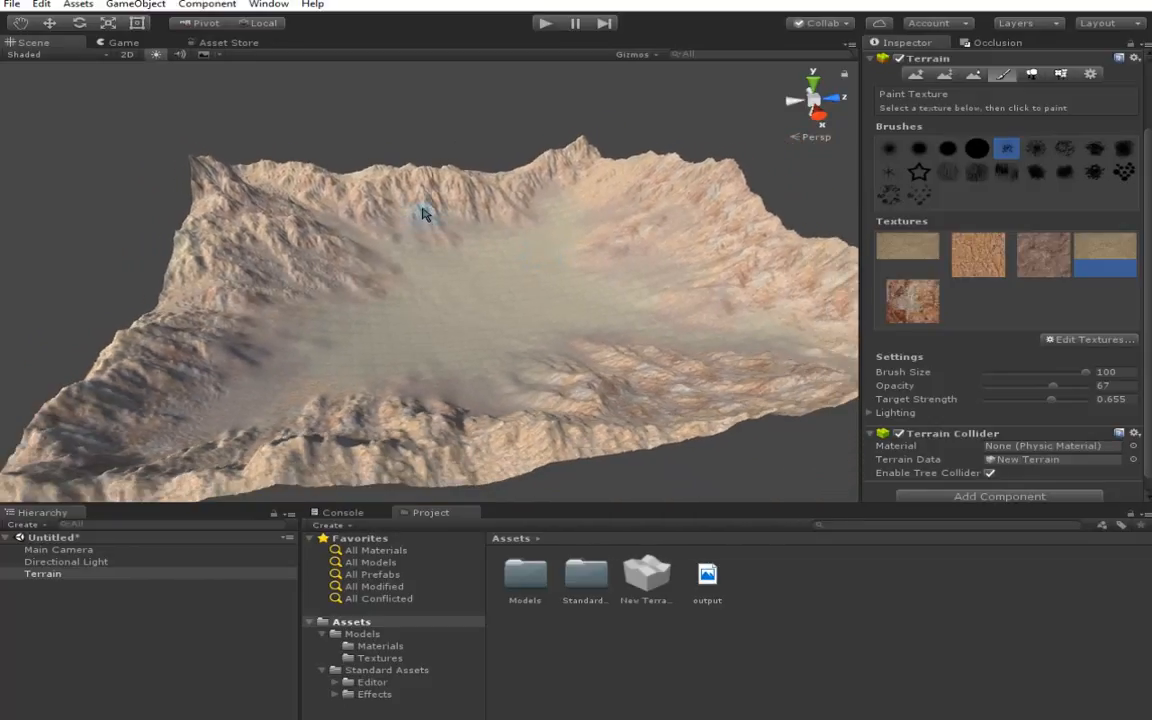
pyautogui.click(203, 54)
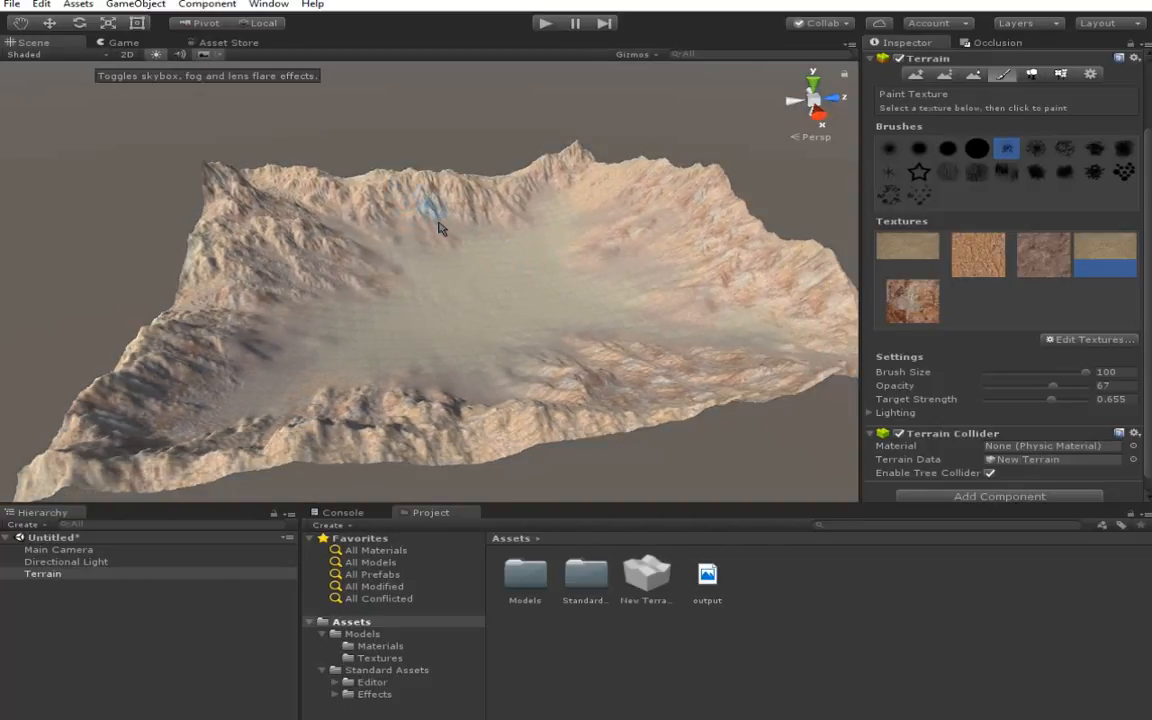
# Step: Set the terrain height to 450 after trying 150, and check the mountains in the game view
pyautogui.click(150, 118)
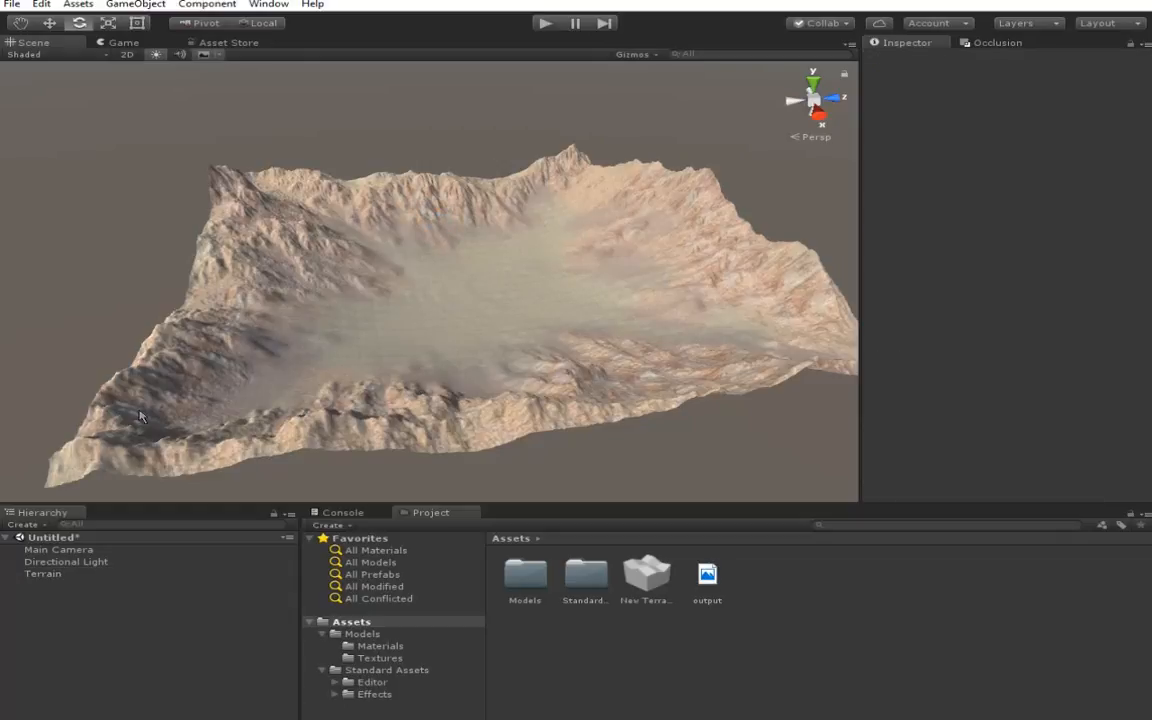
pyautogui.click(47, 578)
pyautogui.click(1090, 164)
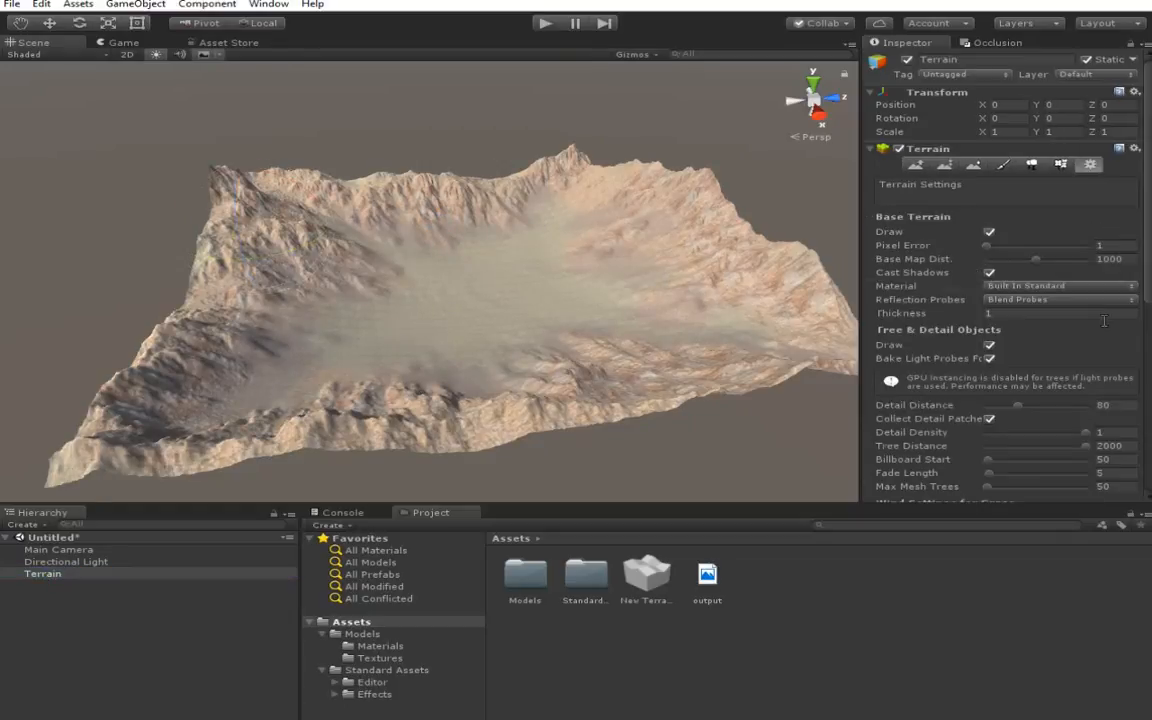
pyautogui.scroll(-6, 1104, 320)
pyautogui.click(1032, 257)
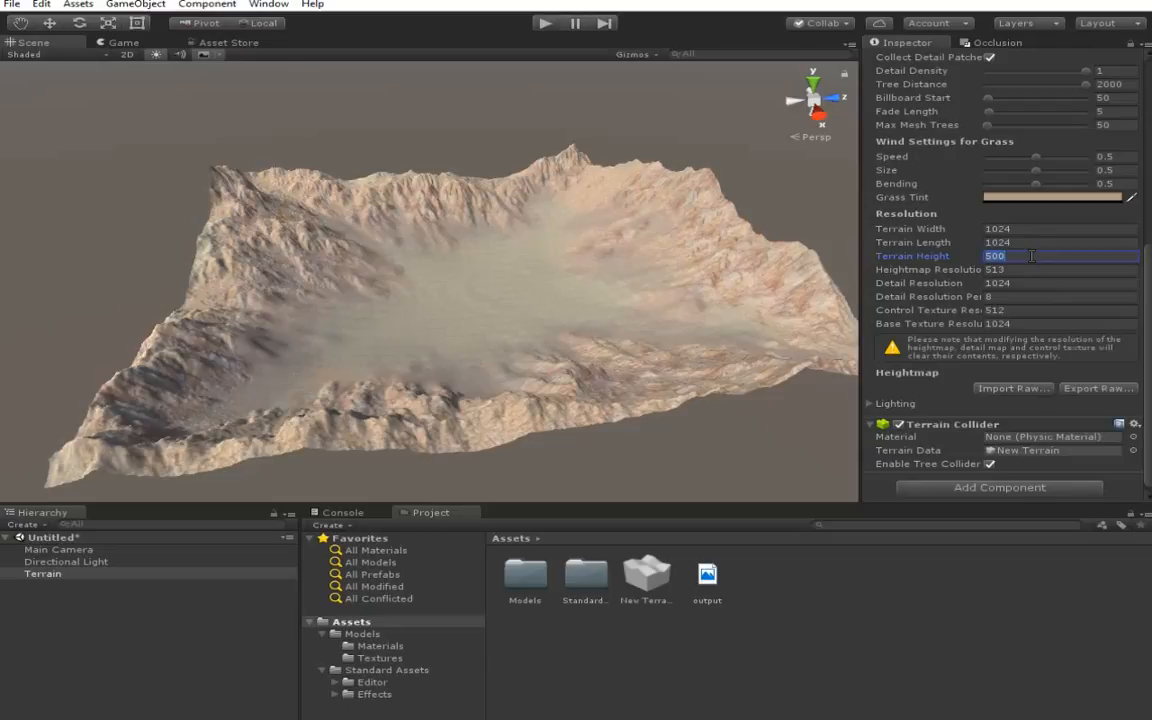
pyautogui.press('BackSpace')
pyautogui.write('150')
pyautogui.press('Return')
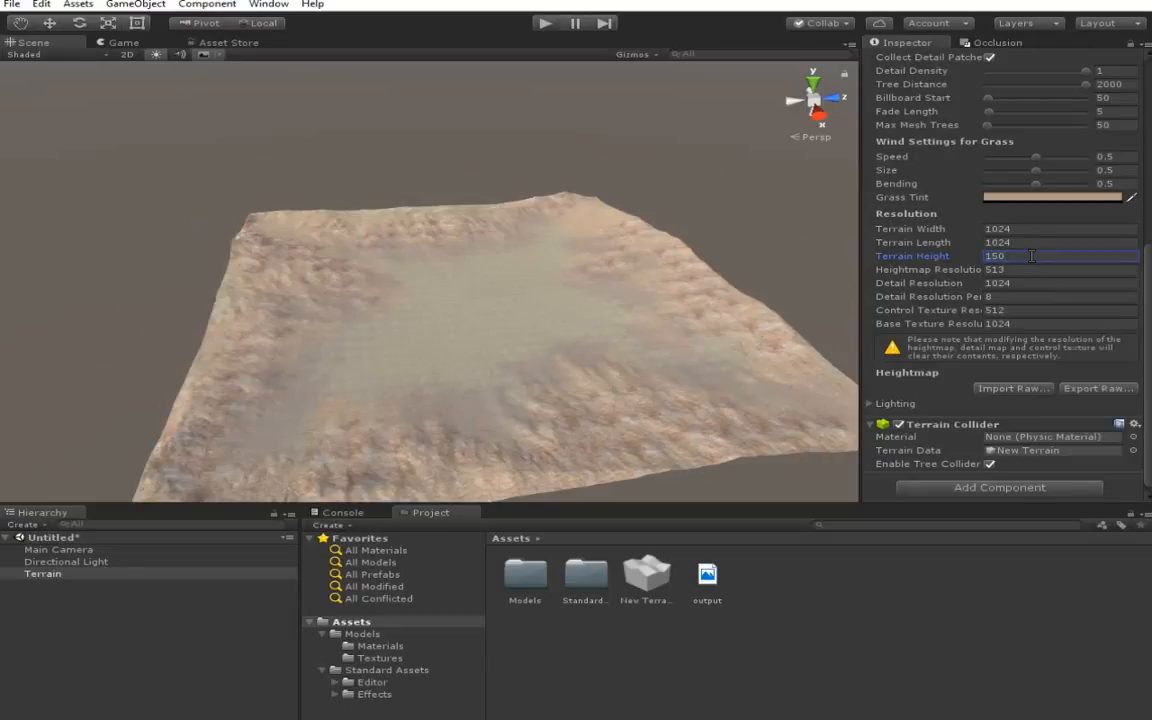
pyautogui.write('450')
pyautogui.press('Return')
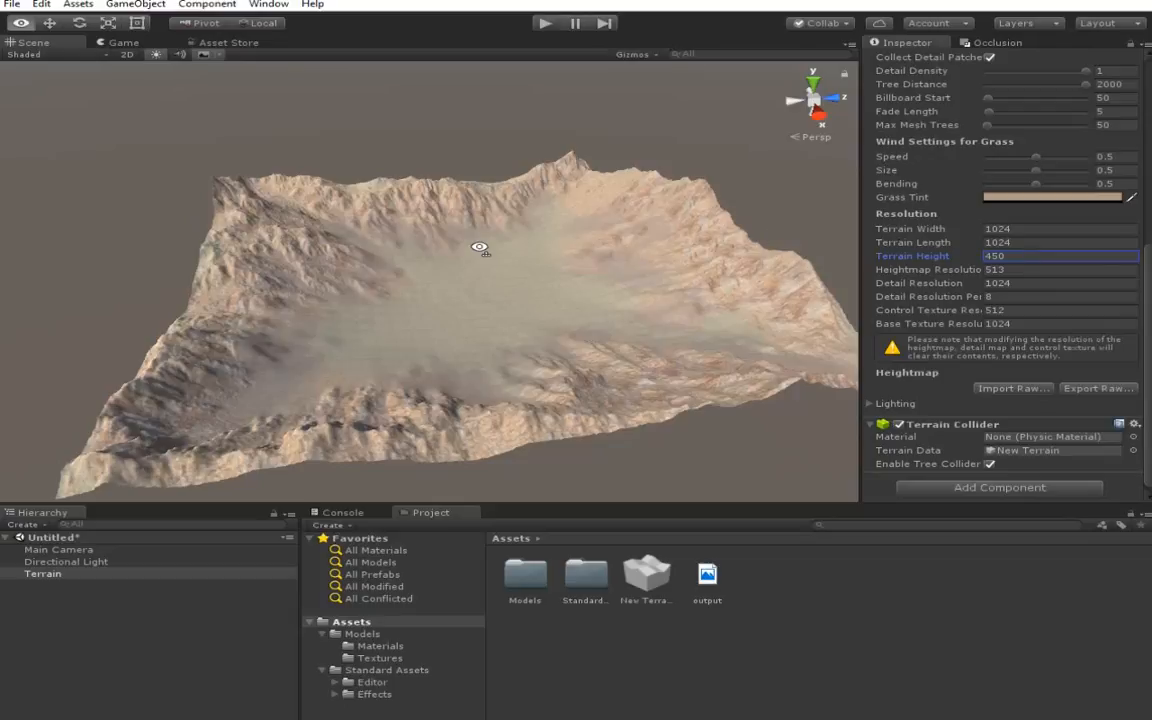
pyautogui.click(121, 43)
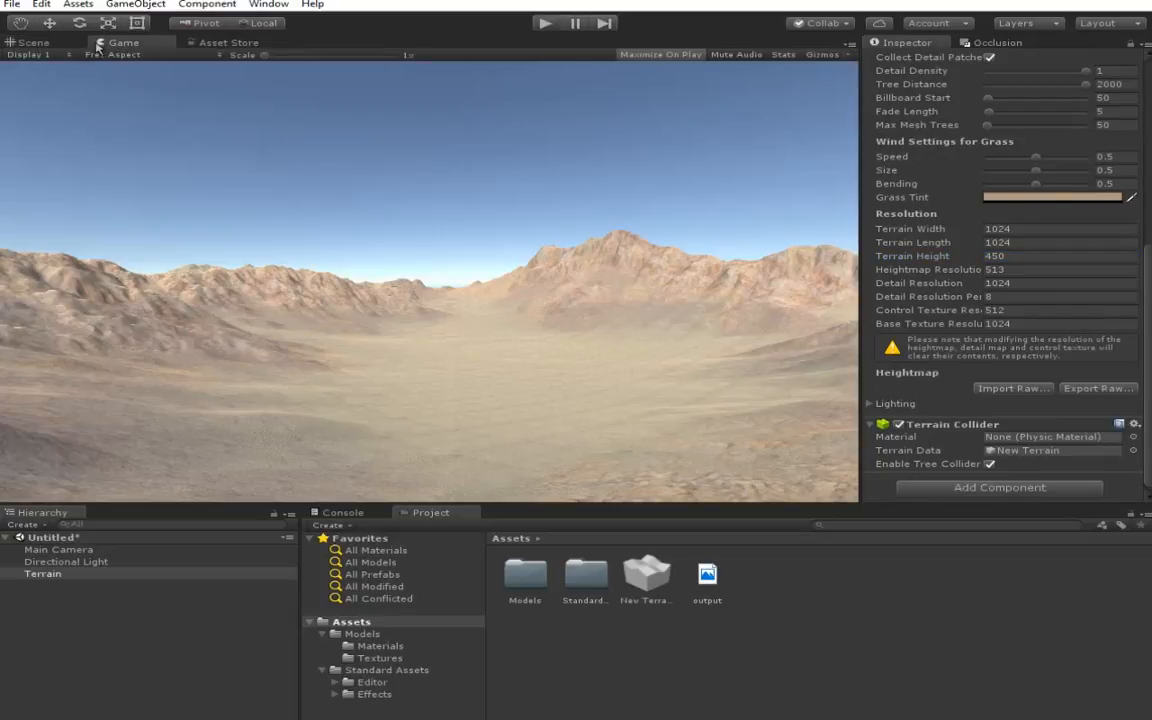
# Step: Rotate the directional light to about X 31, Y -220.6, Z -197.6 and check the shading in the game view
pyautogui.click(33, 43)
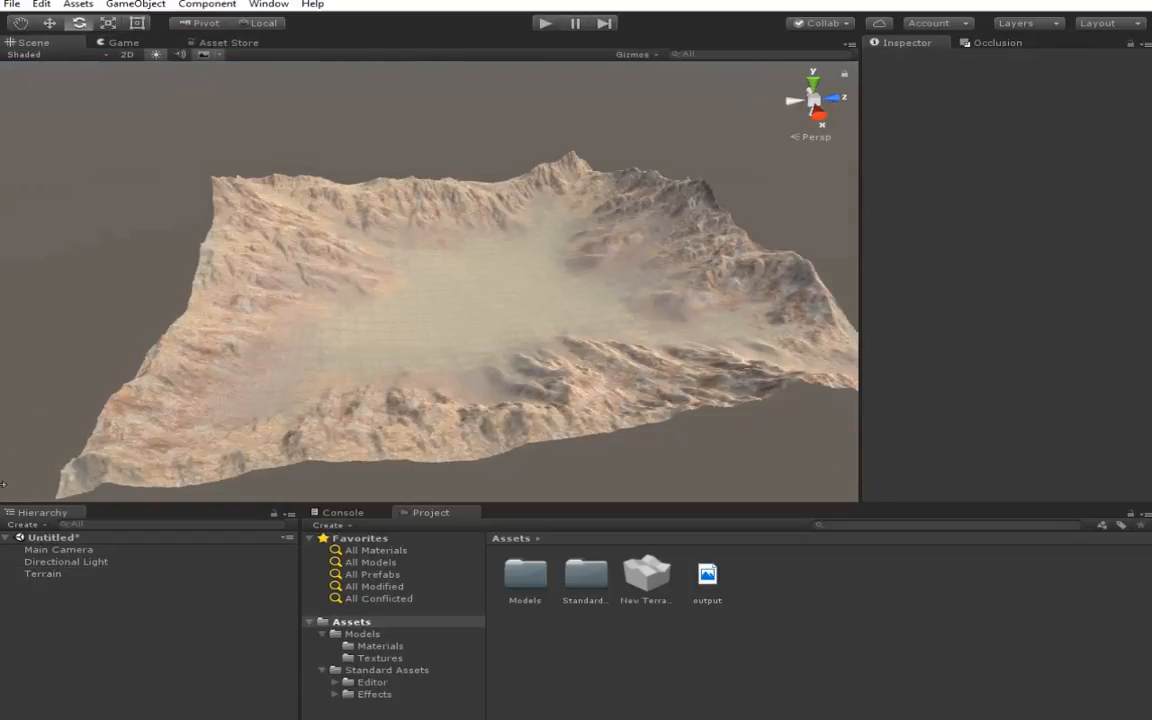
pyautogui.click(66, 561)
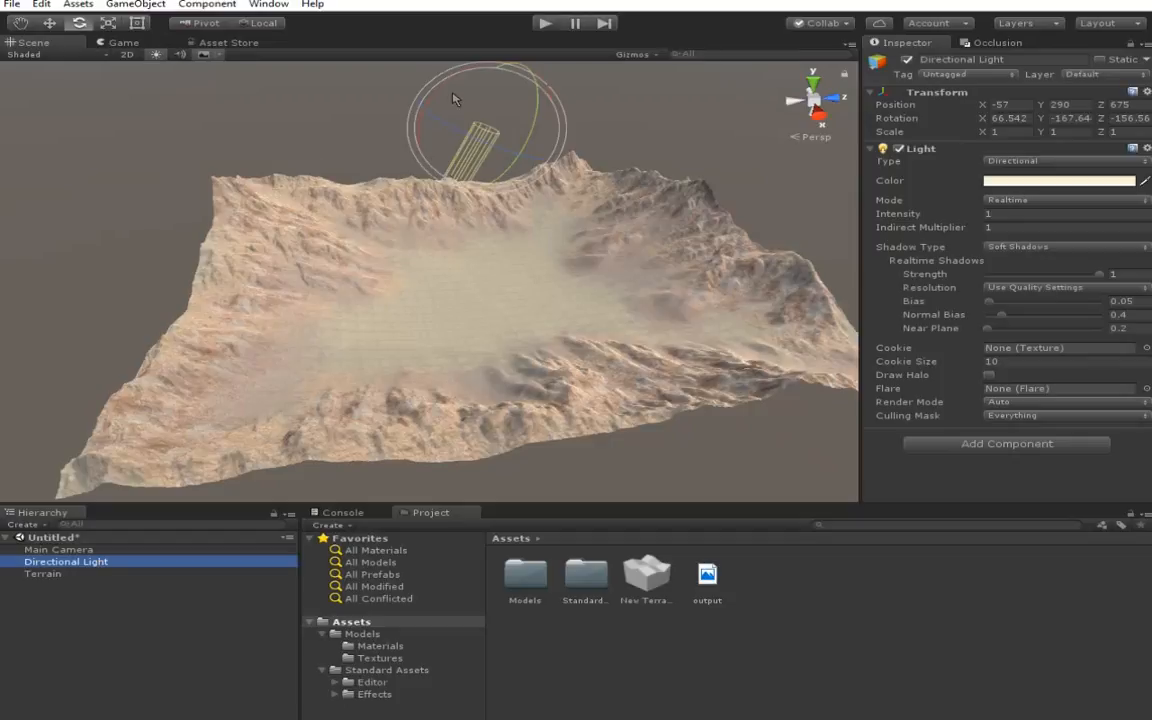
pyautogui.moveTo(451, 93)
pyautogui.mouseDown()
pyautogui.moveTo(456, 78)
pyautogui.moveTo(420, 62)
pyautogui.moveTo(450, 162)
pyautogui.moveTo(549, 163)
pyautogui.moveTo(503, 137)
pyautogui.moveTo(392, 147)
pyautogui.moveTo(478, 171)
pyautogui.moveTo(395, 142)
pyautogui.moveTo(433, 157)
pyautogui.mouseUp()
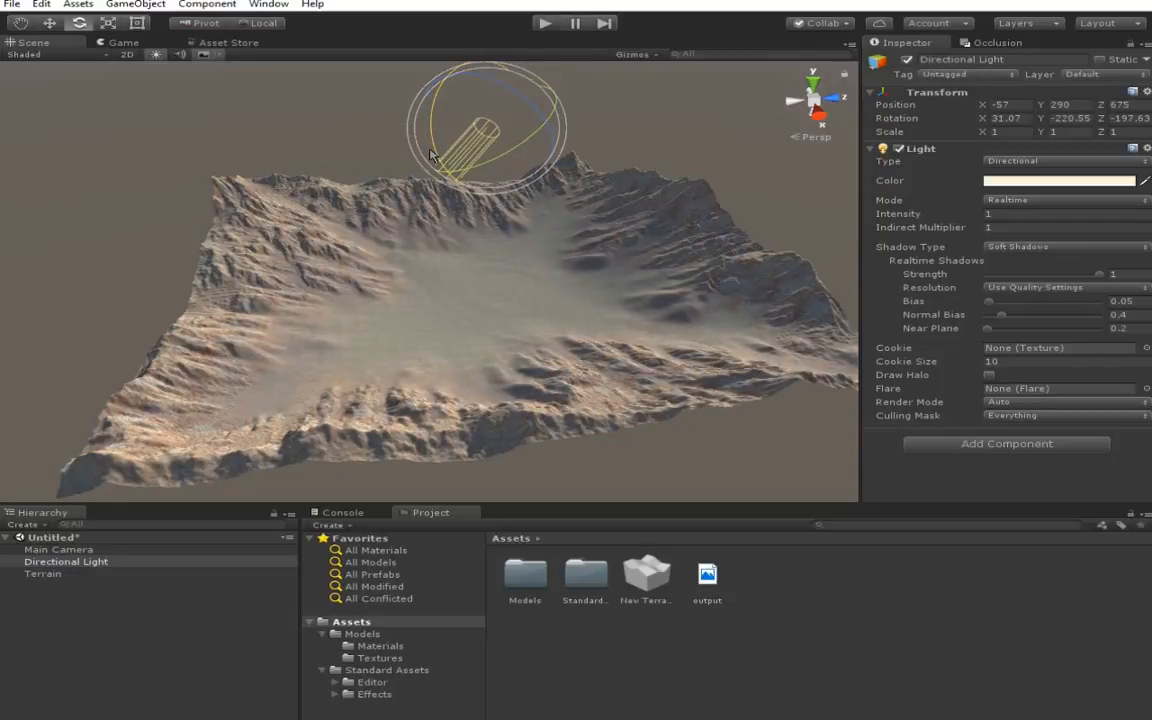
pyautogui.click(77, 5)
pyautogui.click(14, 45)
pyautogui.click(120, 43)
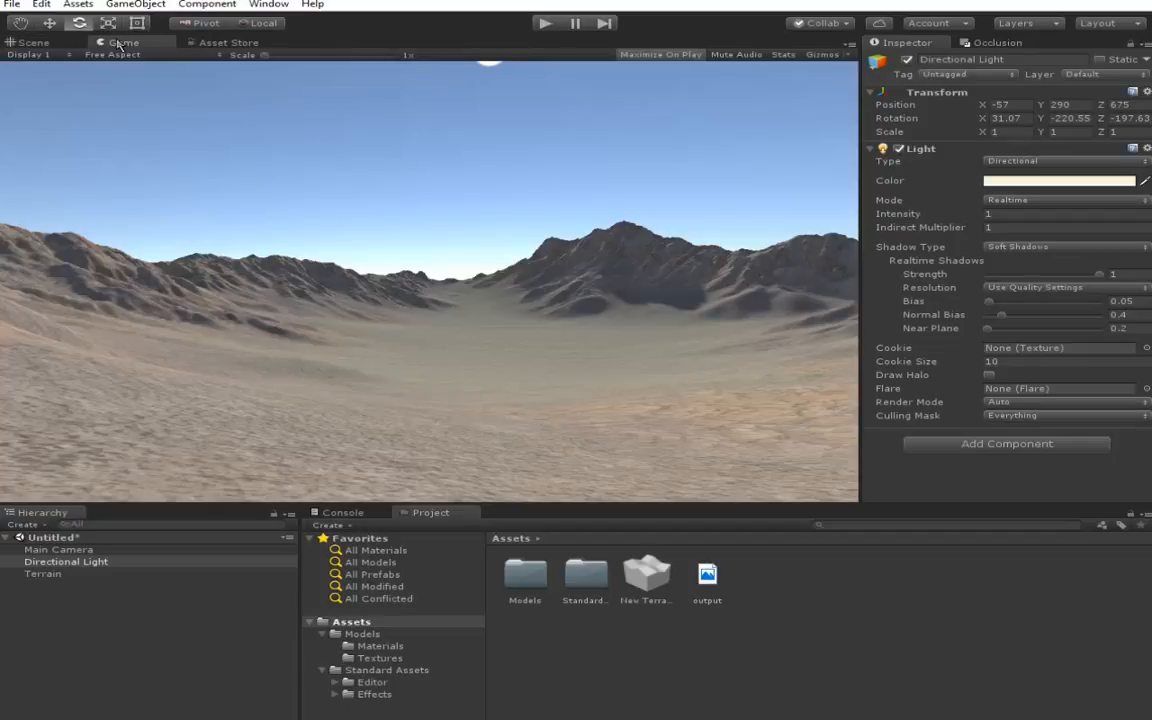
# Step: Set the shadow distance to 2000 in the project's quality settings and review the terrain's shadows in the scene view
pyautogui.click(79, 6)
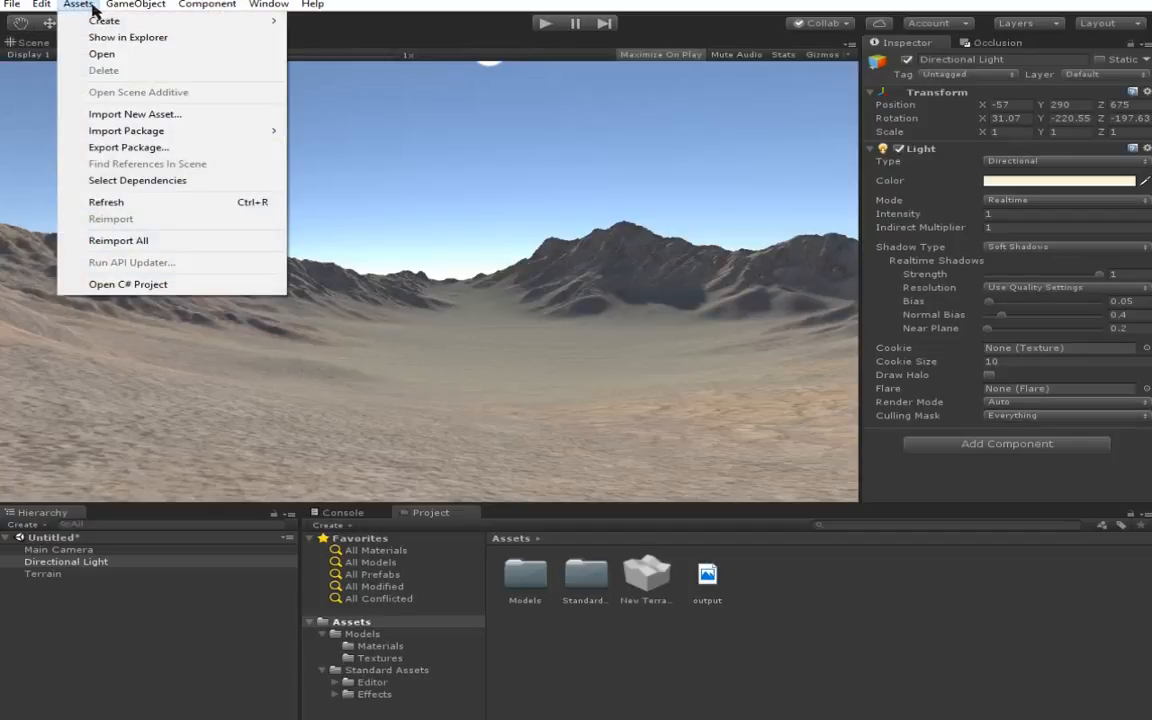
pyautogui.moveTo(129, 130)
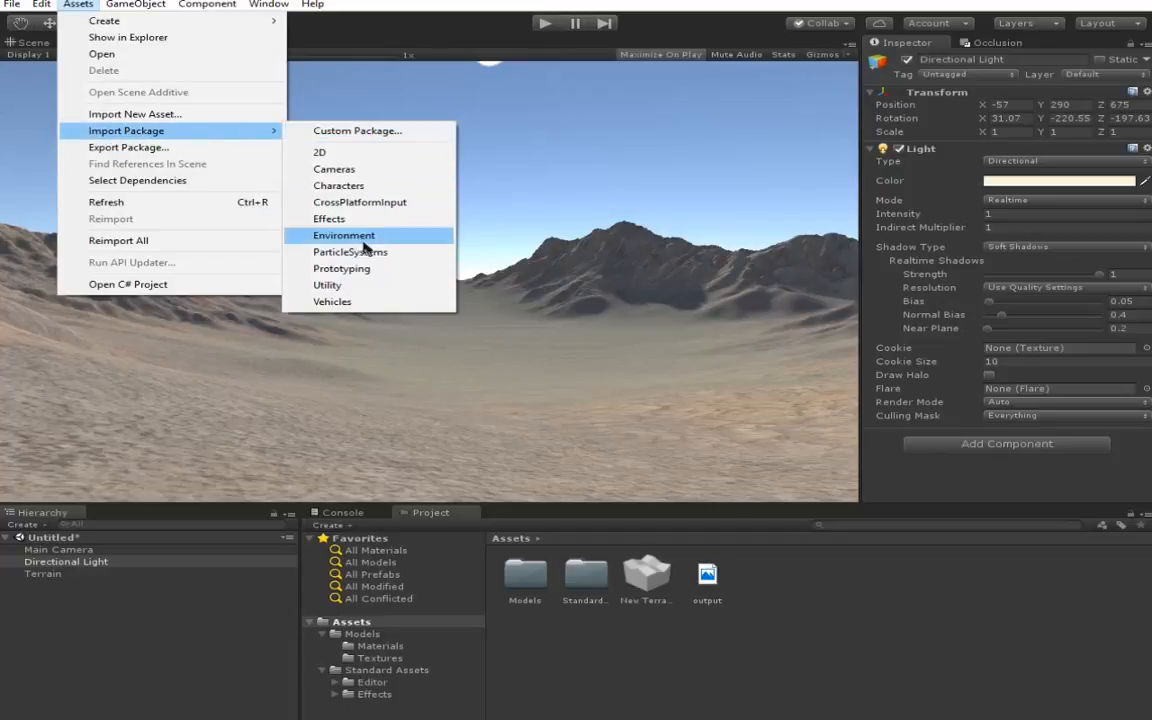
pyautogui.click(41, 5)
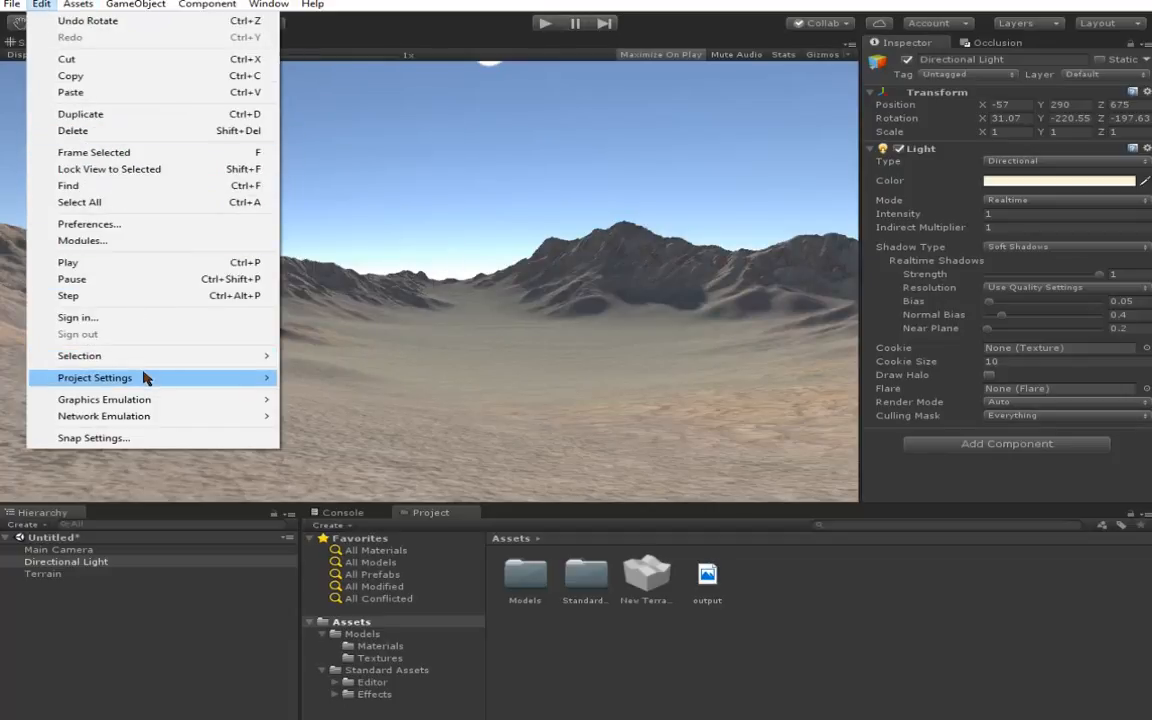
pyautogui.moveTo(145, 377)
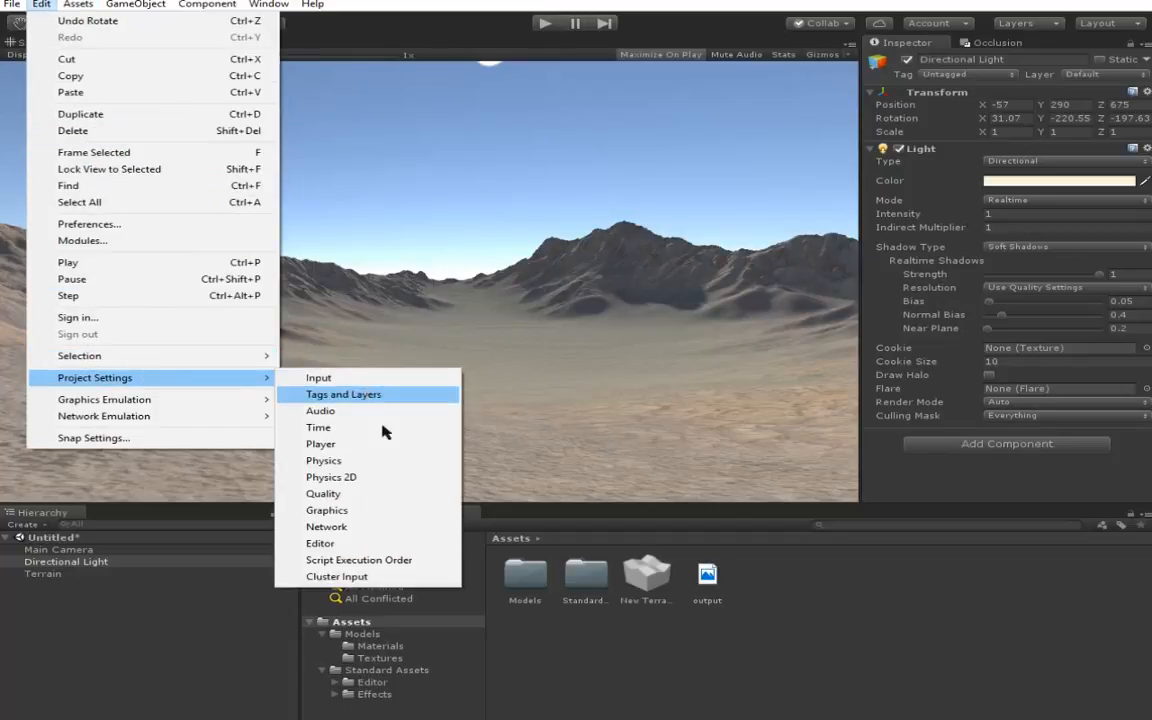
pyautogui.click(365, 497)
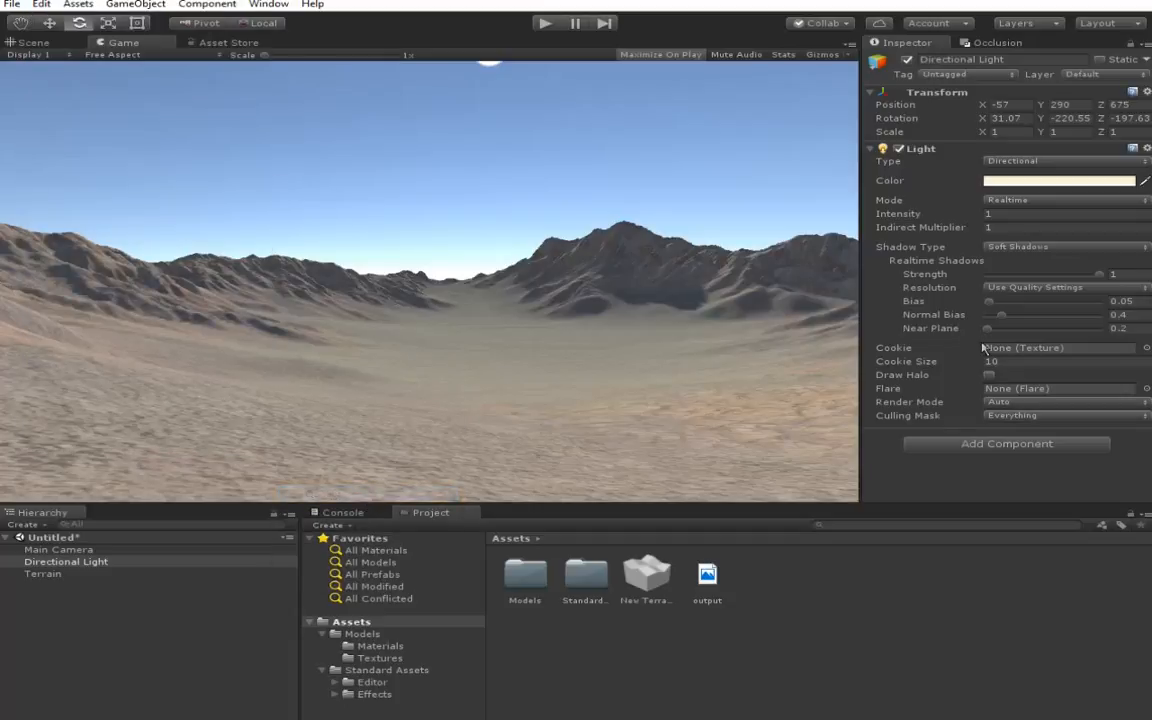
pyautogui.scroll(-5, 983, 354)
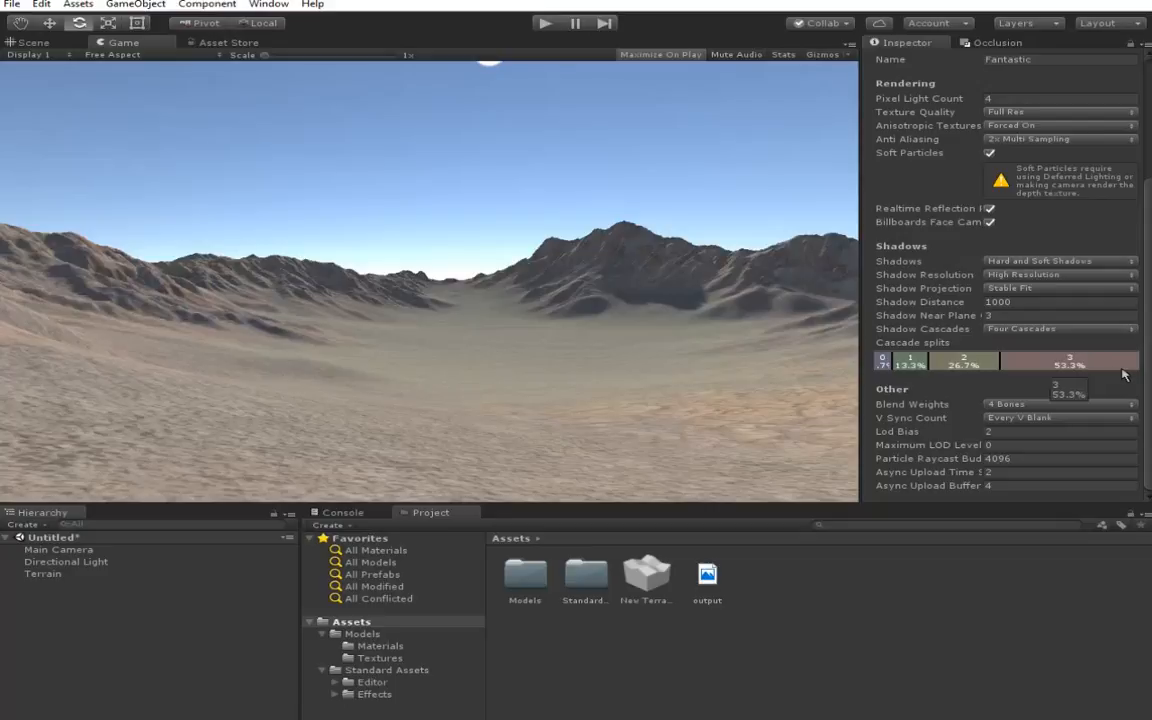
pyautogui.click(1031, 459)
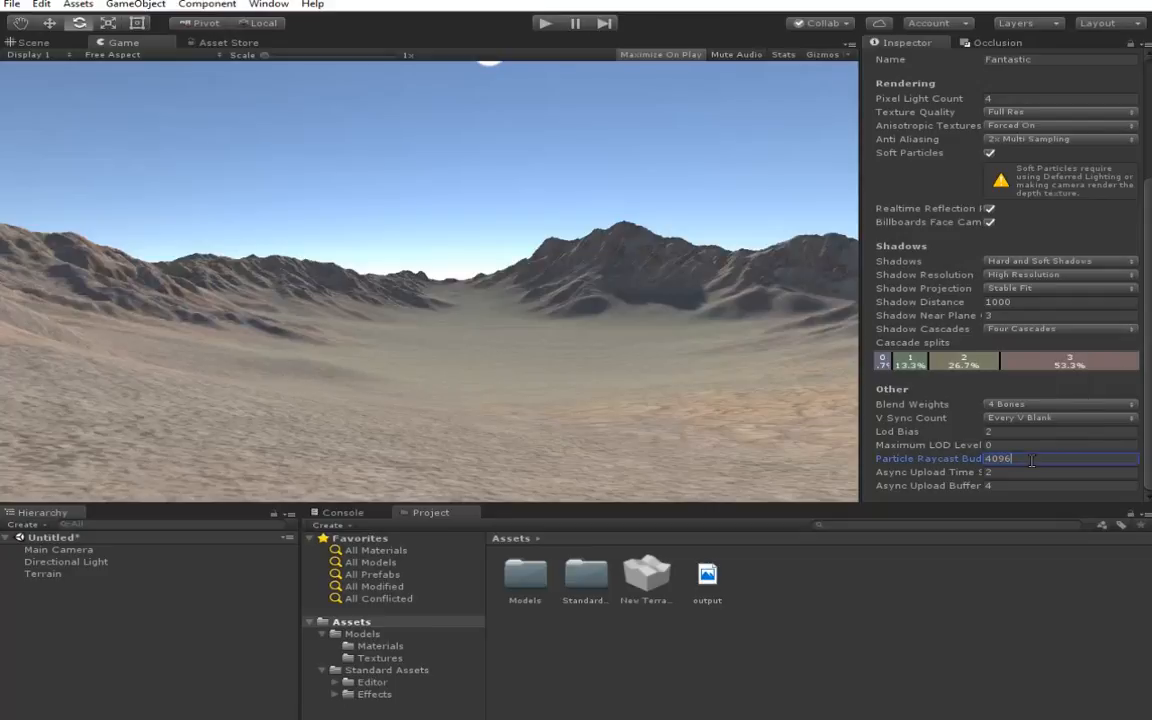
pyautogui.click(1040, 301)
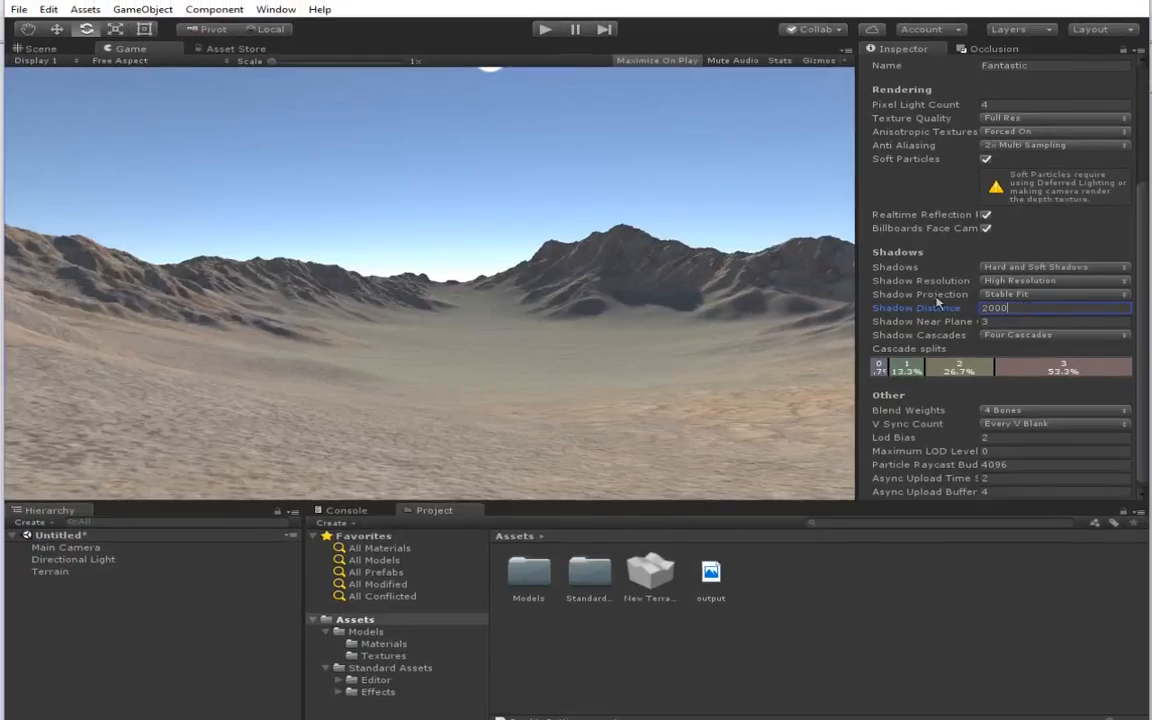
pyautogui.click(47, 48)
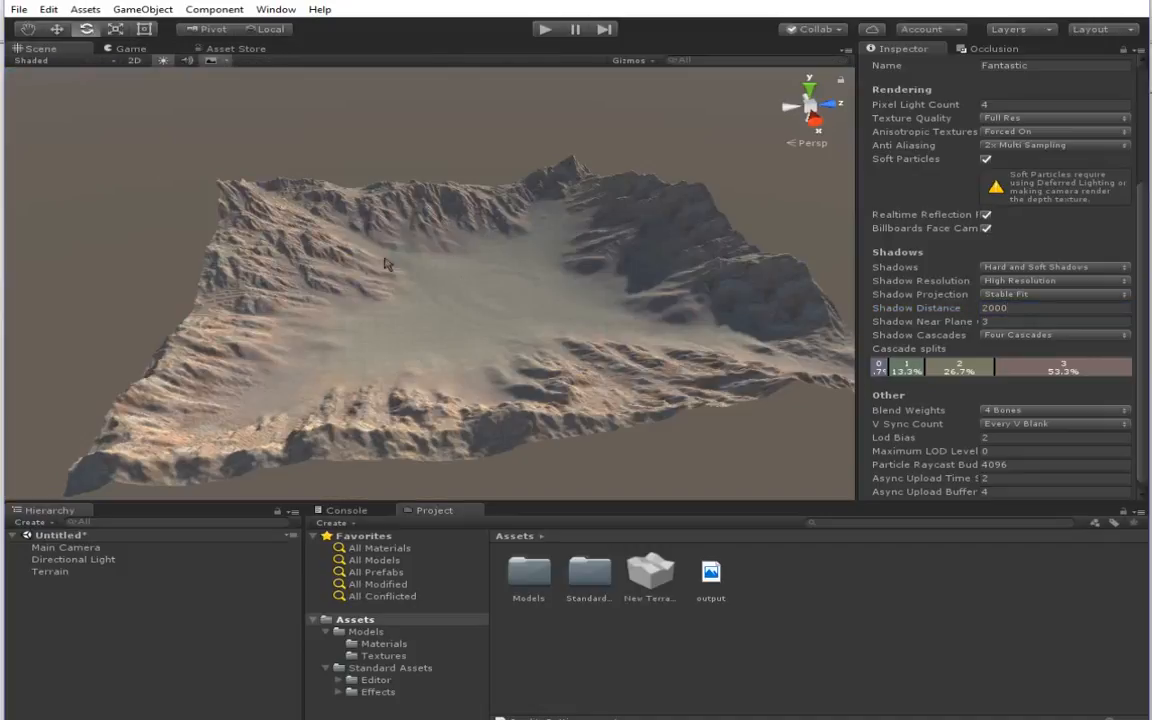
pyautogui.keyDown('alt'); pyautogui.moveTo(368, 279); pyautogui.dragTo(372, 276); pyautogui.keyUp('alt')
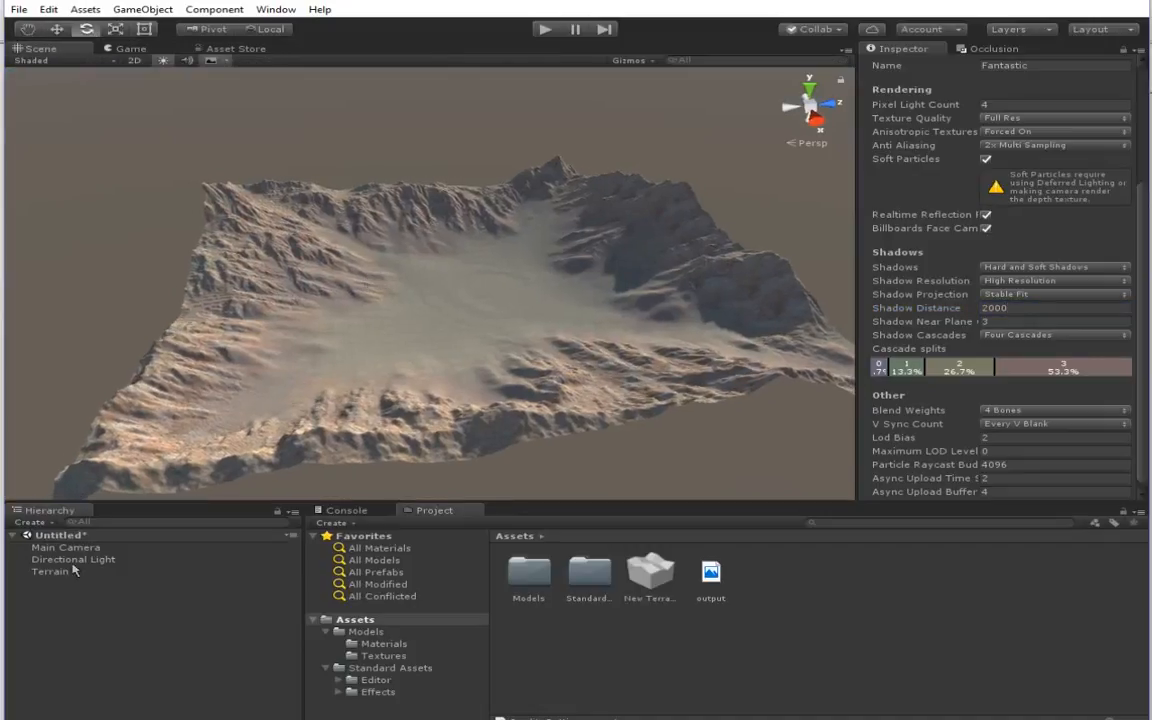
pyautogui.click(48, 572)
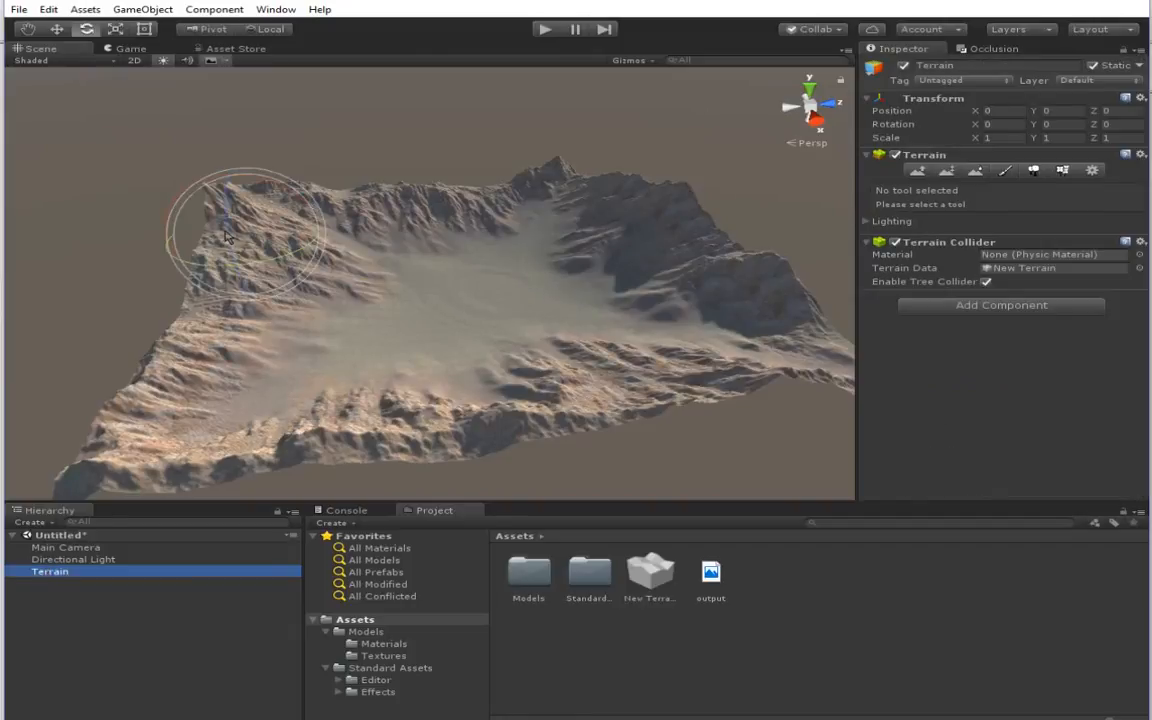
pyautogui.moveTo(226, 235); pyautogui.dragTo(210, 201)
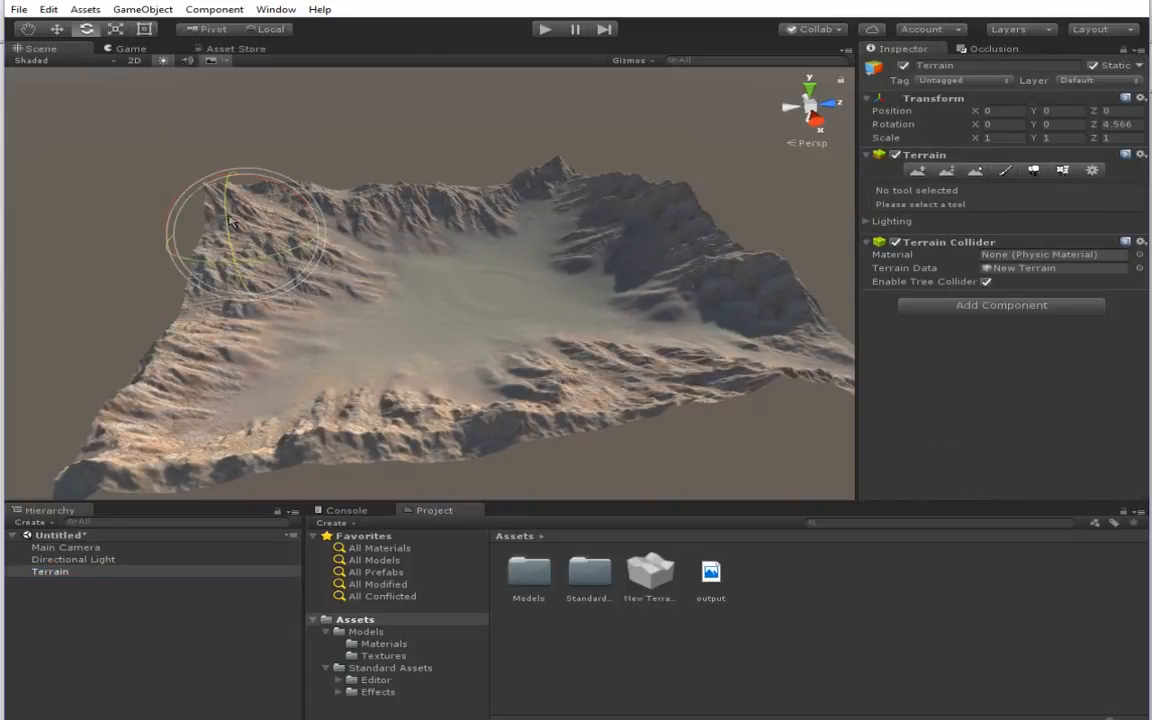
pyautogui.click(89, 549)
# Step: Rotate the directional light to about X 24.2, Y -231, Z -202.2 and check the sun in the game view
pyautogui.click(85, 559)
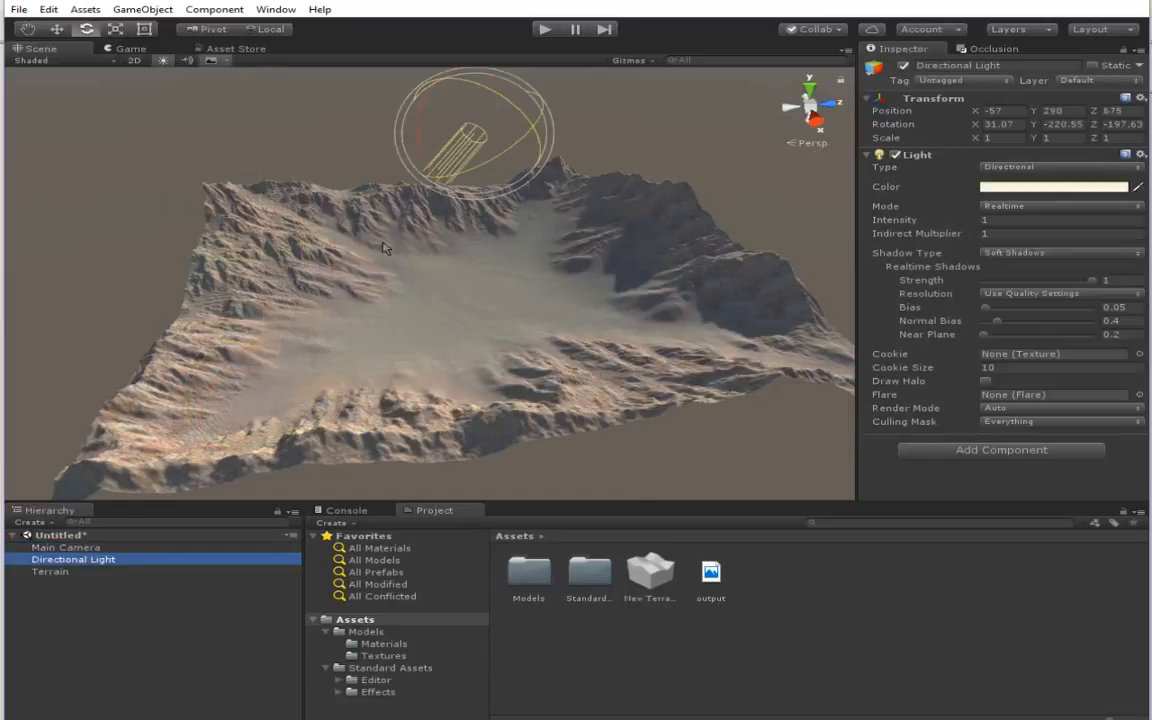
pyautogui.click(420, 162)
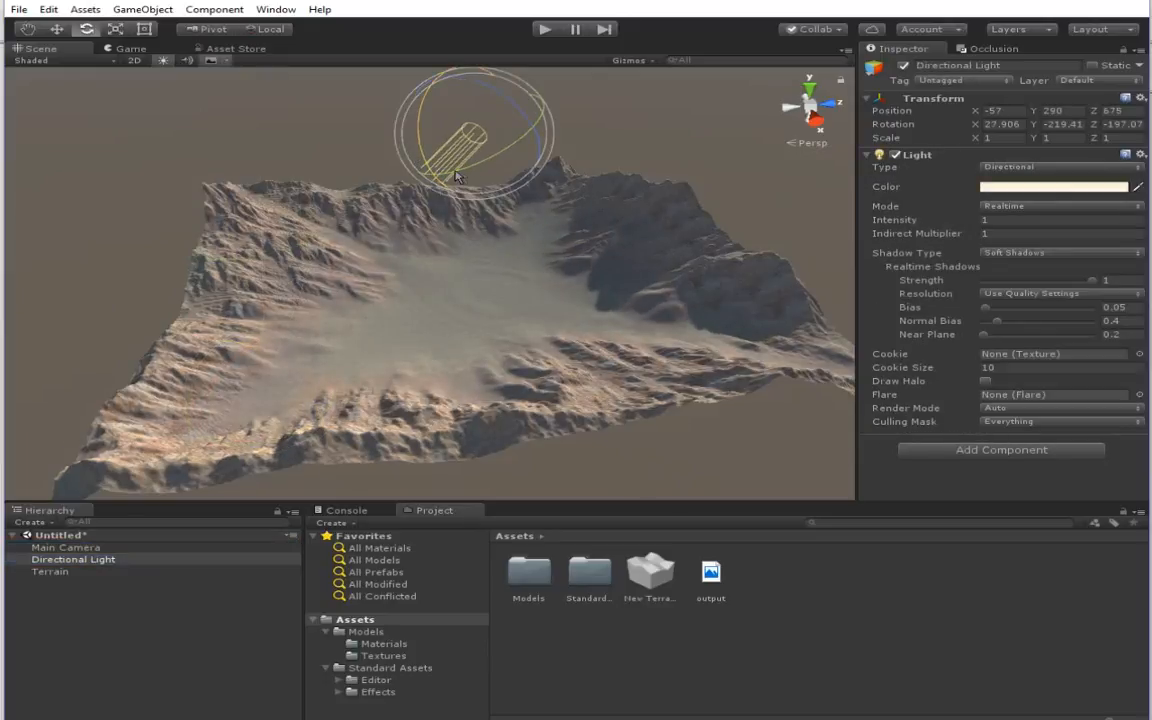
pyautogui.moveTo(410, 160); pyautogui.dragTo(483, 176)
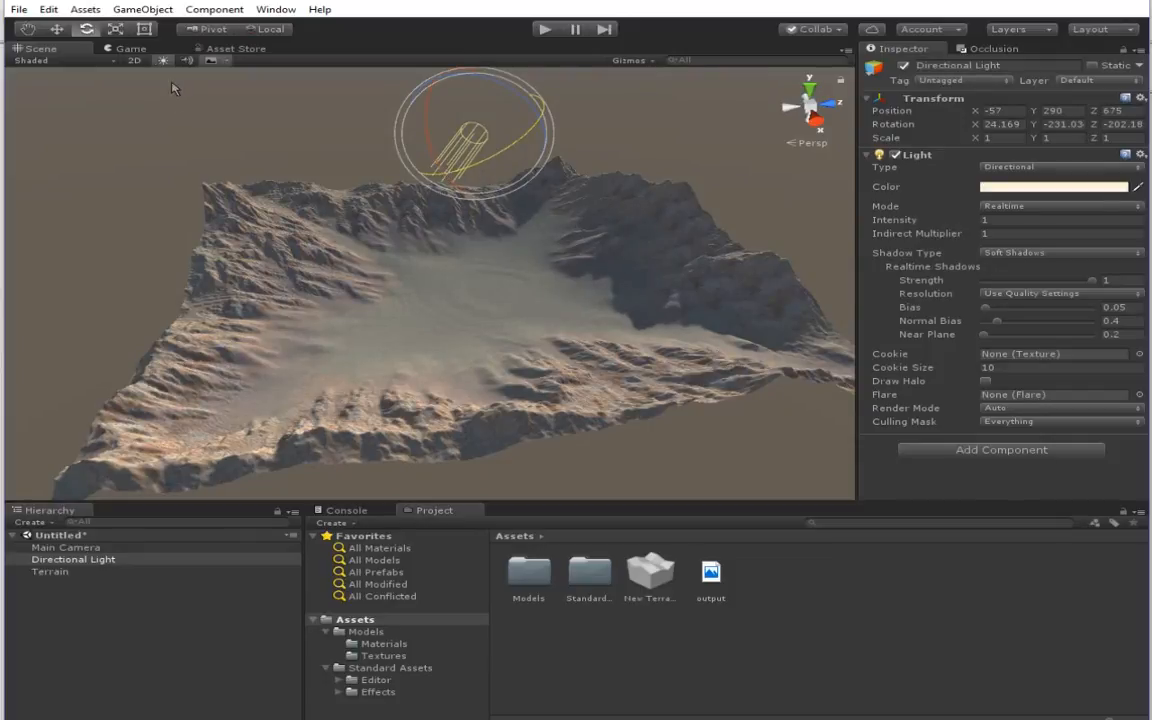
pyautogui.click(132, 49)
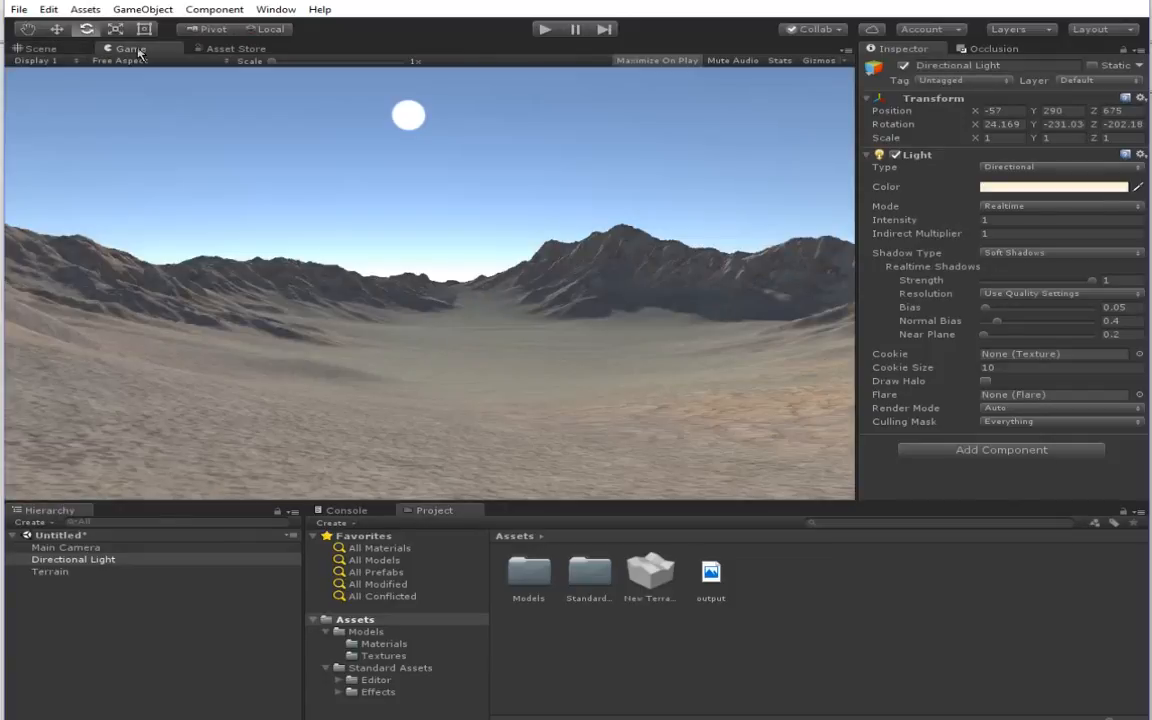
# Step: Move the main camera in the scene view to about X 809, Y 159, Z 125
pyautogui.click(72, 50)
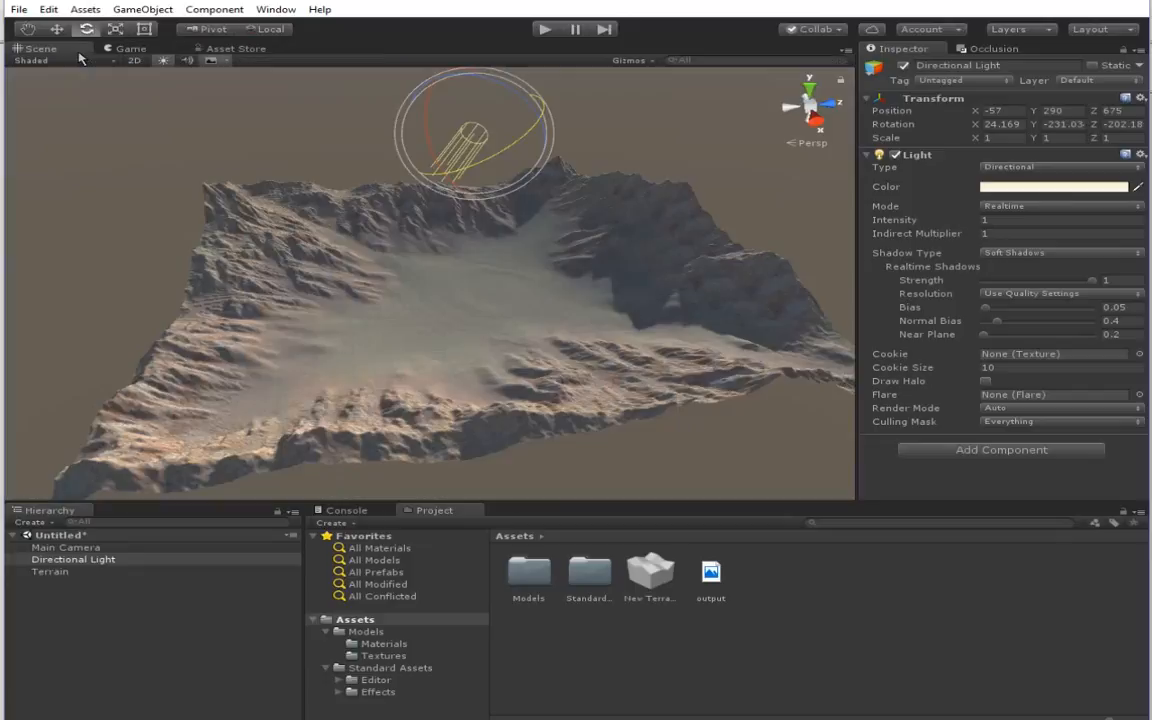
pyautogui.click(70, 548)
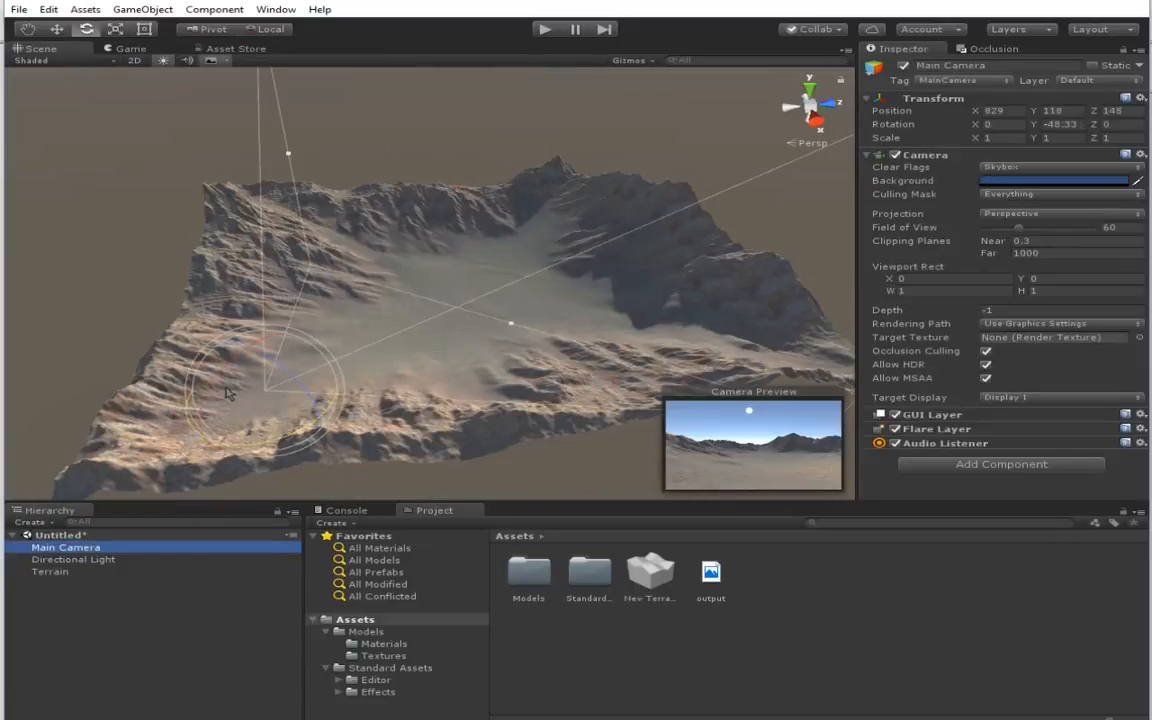
pyautogui.click(57, 30)
pyautogui.moveTo(299, 411); pyautogui.dragTo(281, 410)
pyautogui.click(269, 405)
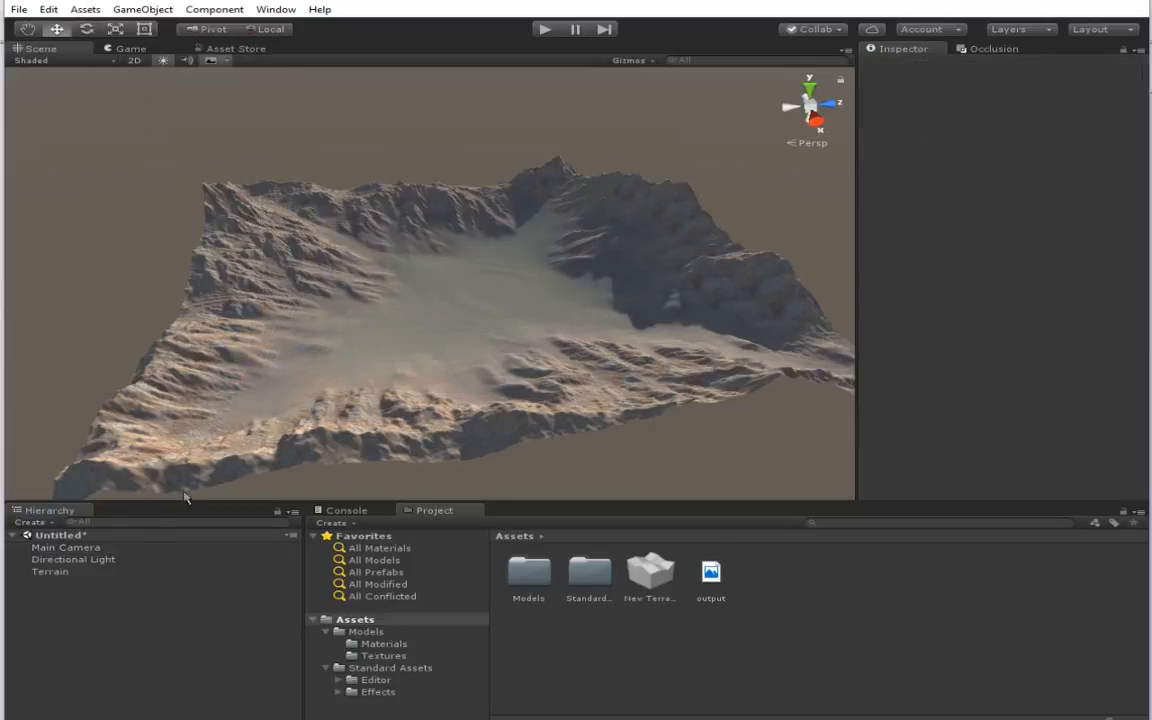
pyautogui.click(80, 548)
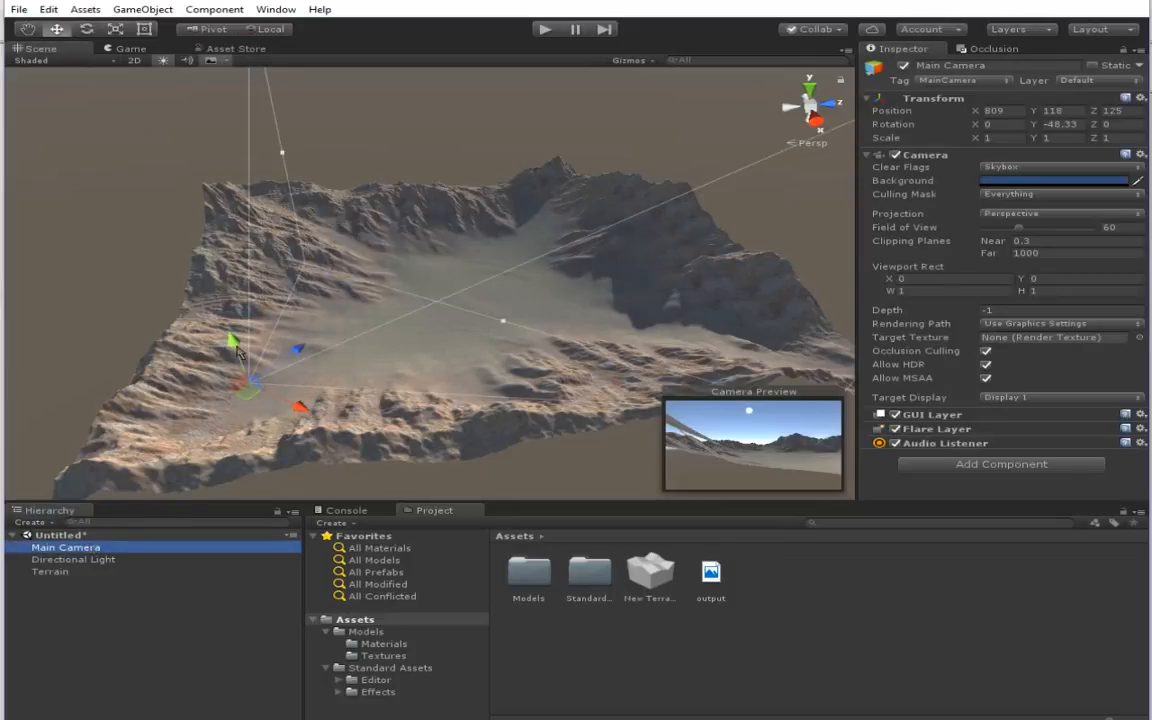
pyautogui.moveTo(235, 345); pyautogui.dragTo(225, 341)
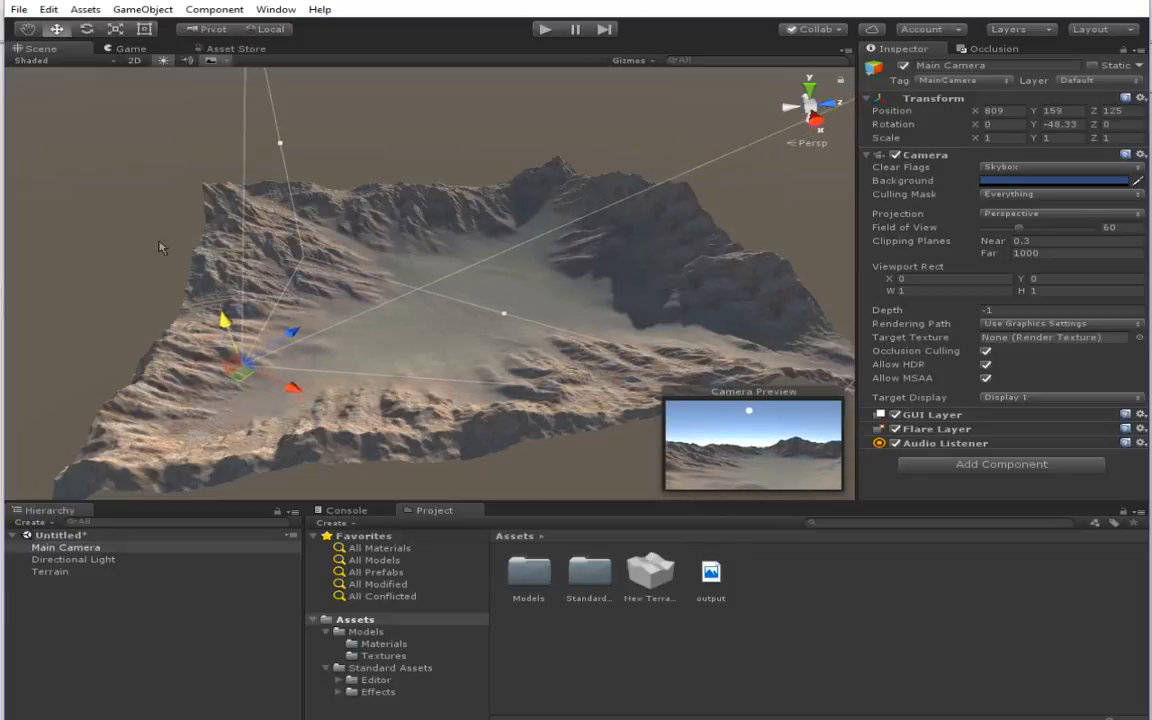
# Step: Rotate the main camera to about -38.2 degrees around Y and check its framing in the game view
pyautogui.click(87, 29)
pyautogui.moveTo(245, 413); pyautogui.dragTo(216, 419)
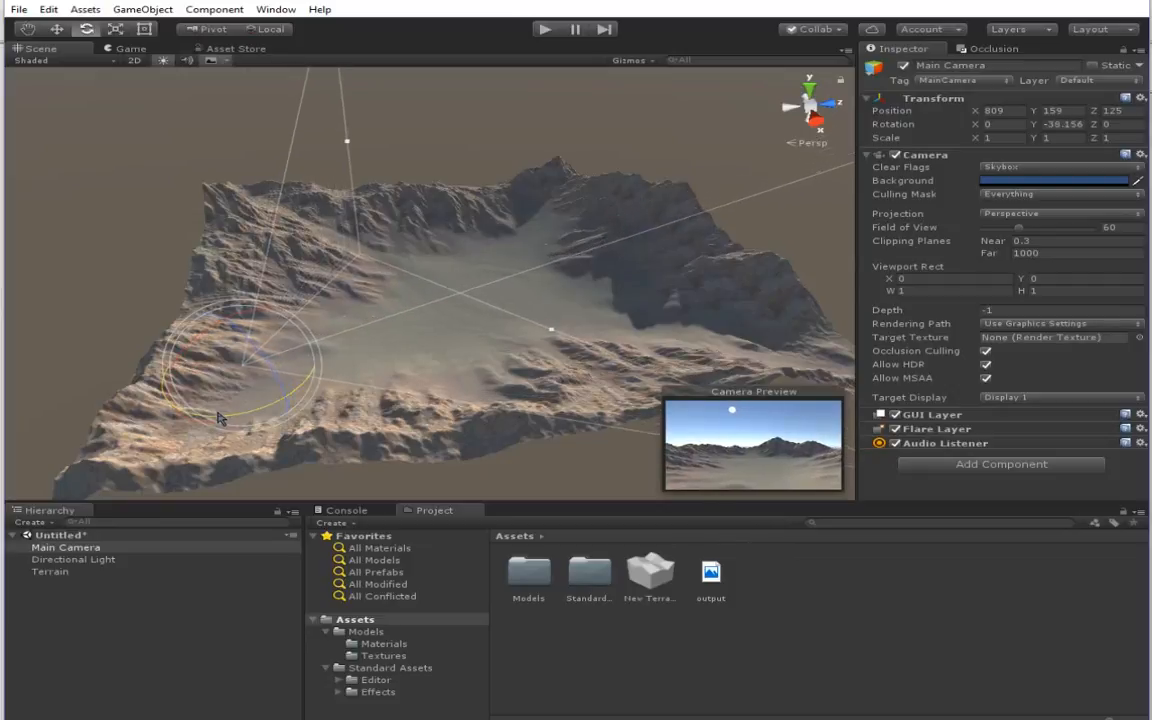
pyautogui.click(130, 48)
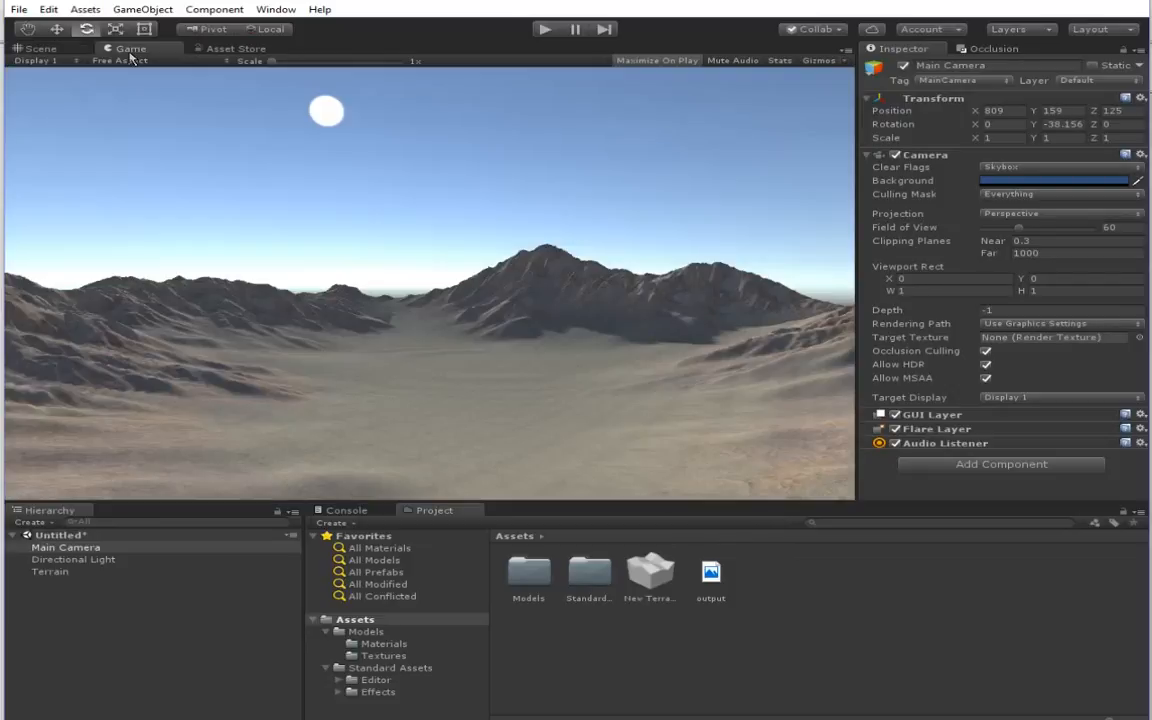
# Step: Set the environment lighting source to Color in the scene's lighting settings and check the terrain in the game view
pyautogui.click(75, 54)
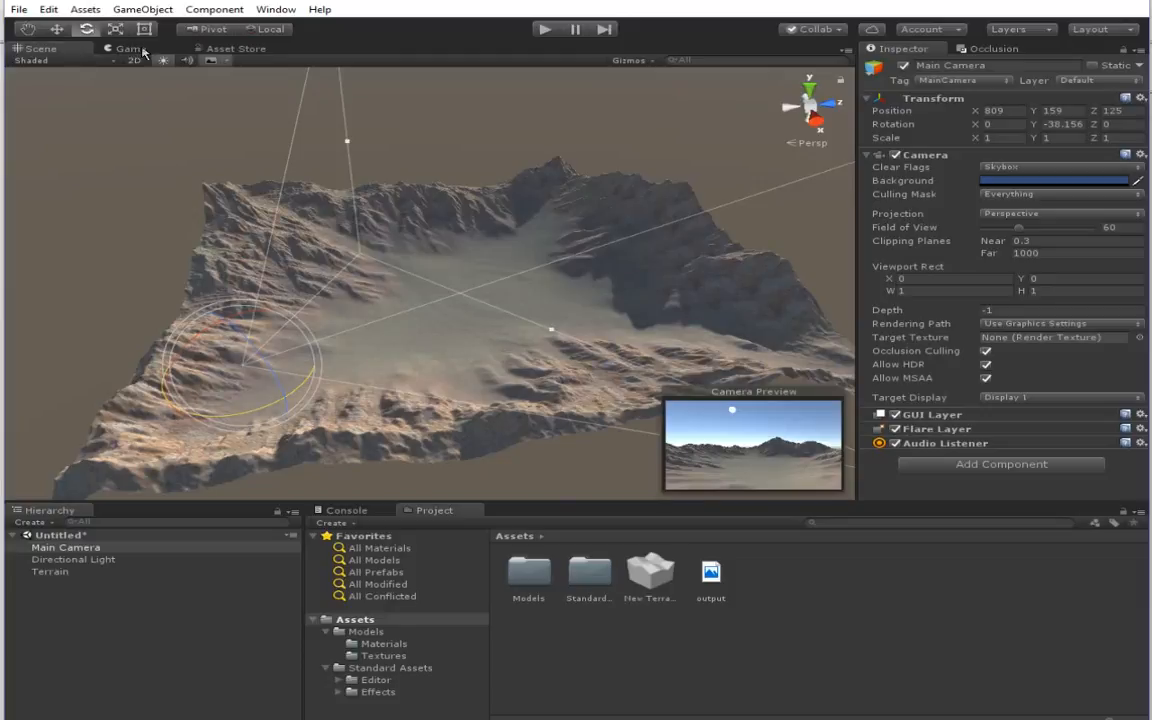
pyautogui.click(262, 11)
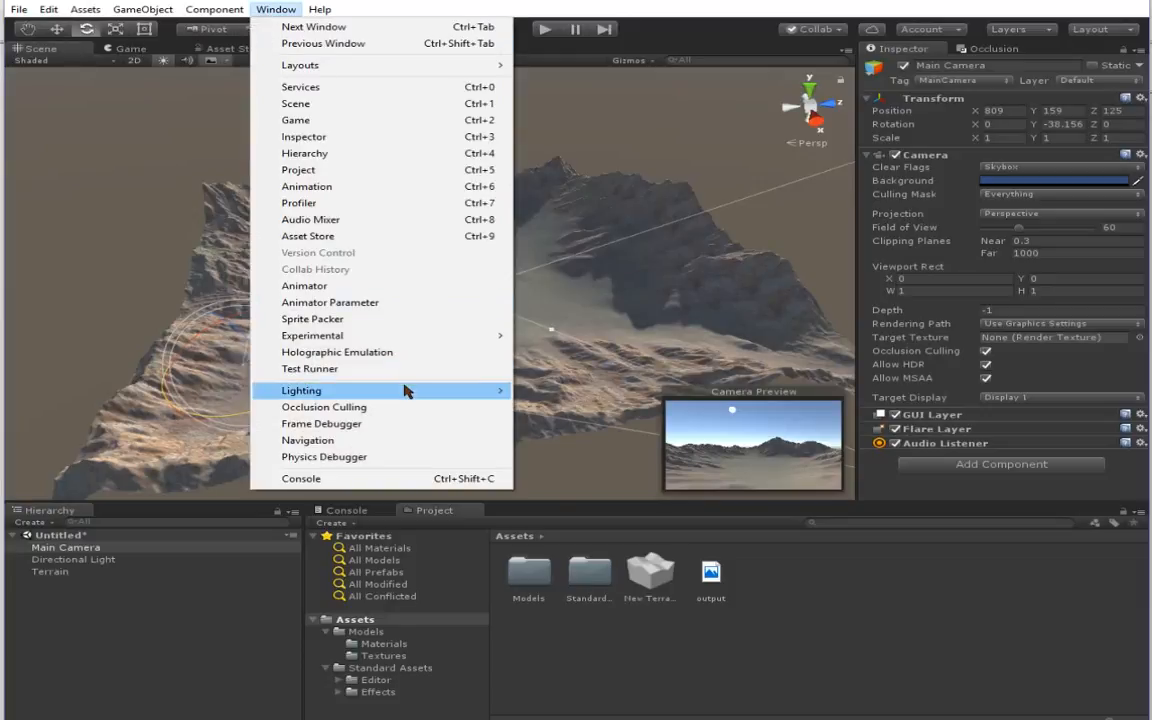
pyautogui.moveTo(478, 389)
pyautogui.click(556, 391)
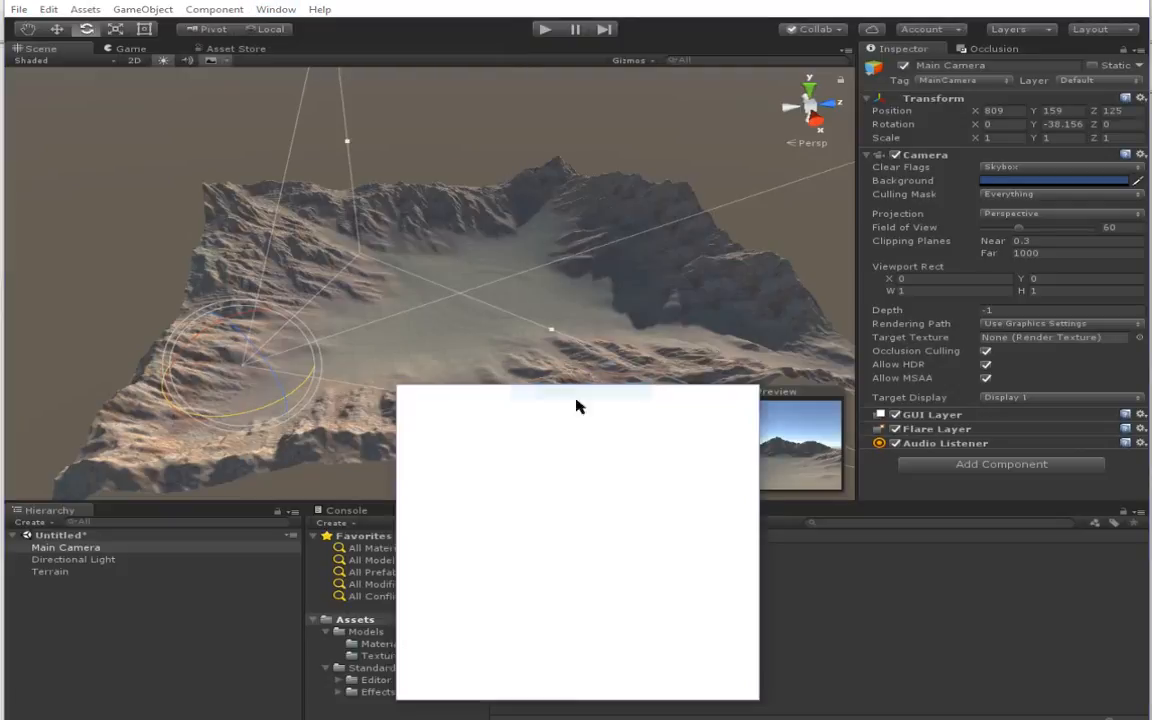
pyautogui.scroll(-5, 610, 488)
pyautogui.scroll(5, 610, 488)
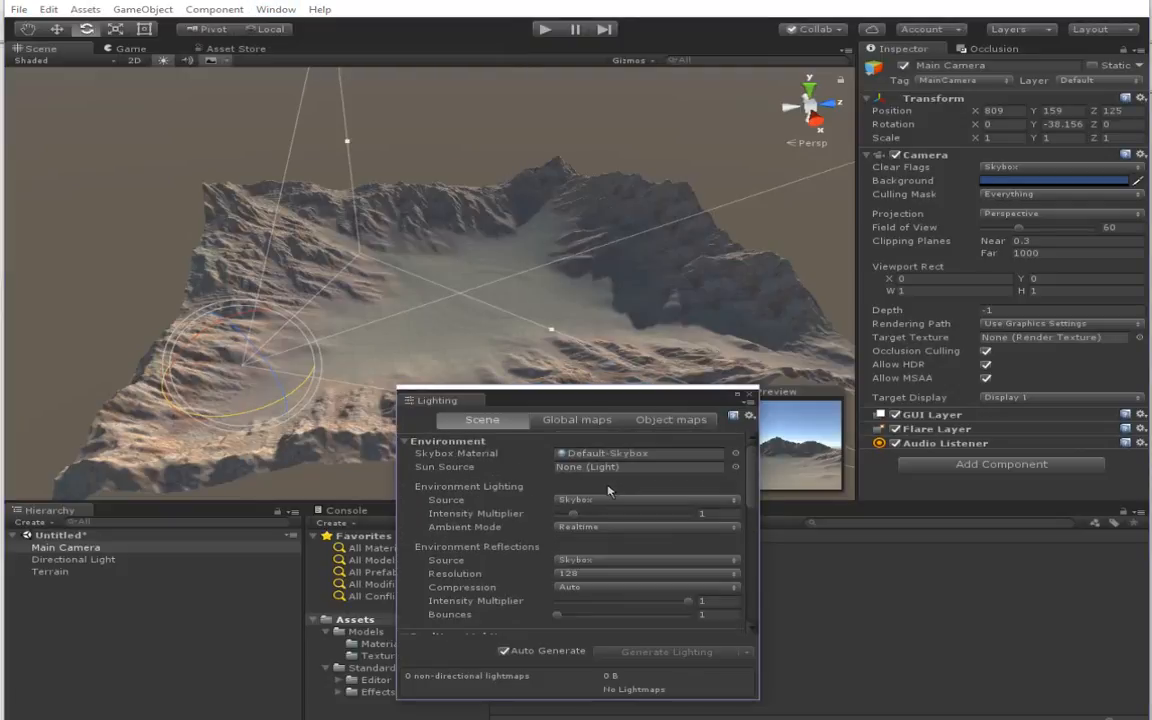
pyautogui.click(600, 499)
pyautogui.click(600, 550)
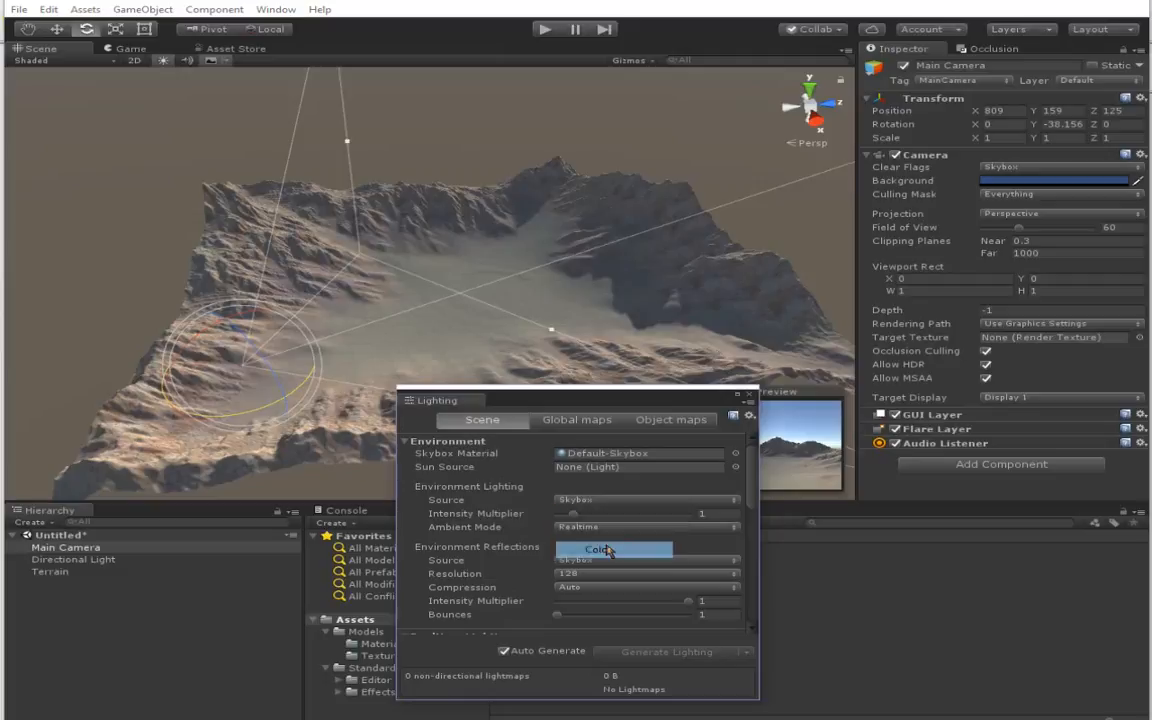
pyautogui.click(131, 48)
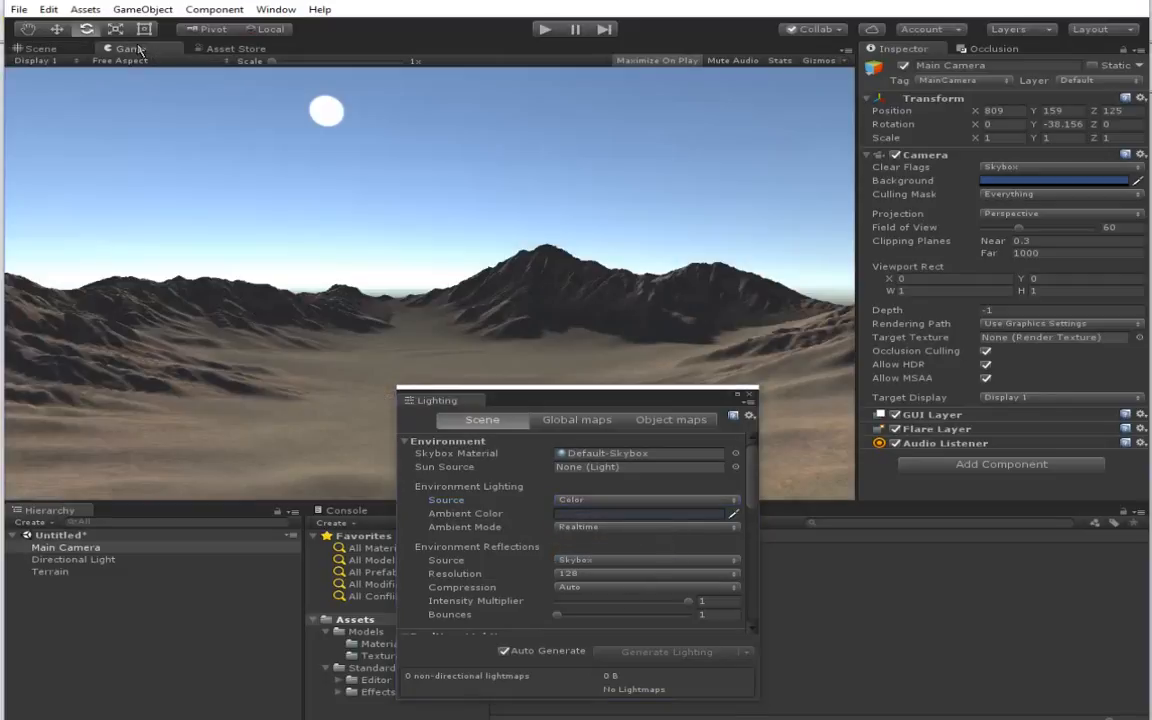
# Step: Change the ambient color to a lighter, slightly warm mid-grey and close the lighting settings
pyautogui.click(622, 516)
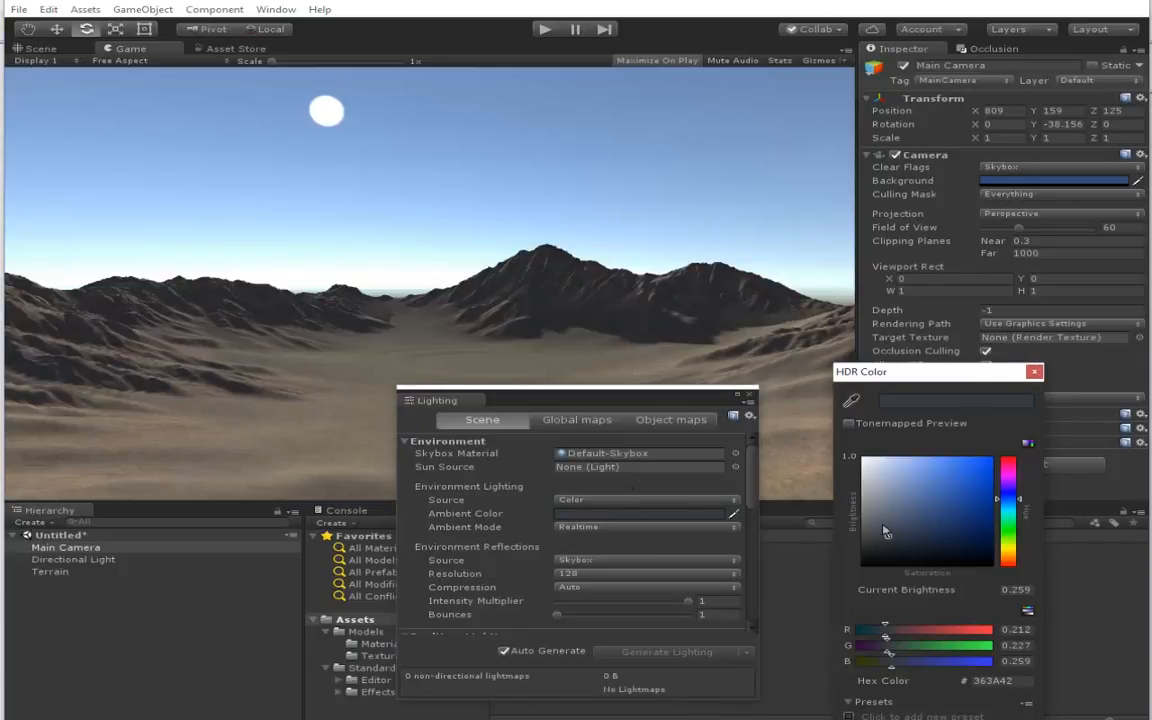
pyautogui.moveTo(885, 532); pyautogui.dragTo(879, 521)
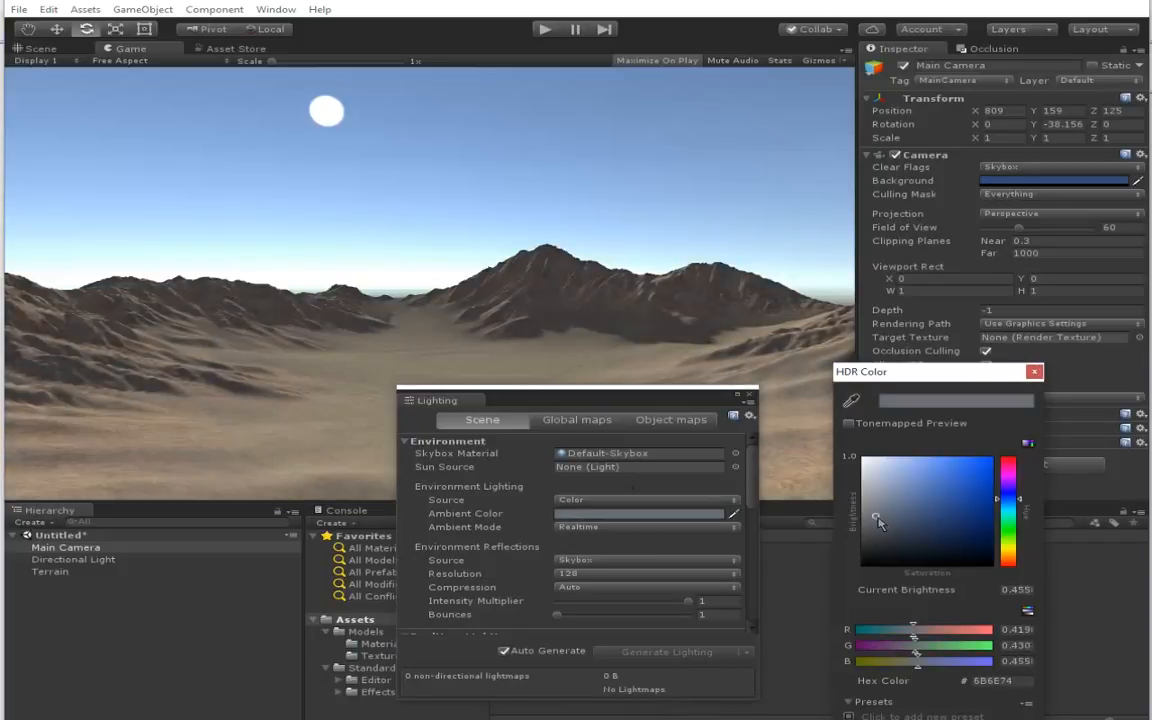
pyautogui.click(1008, 555)
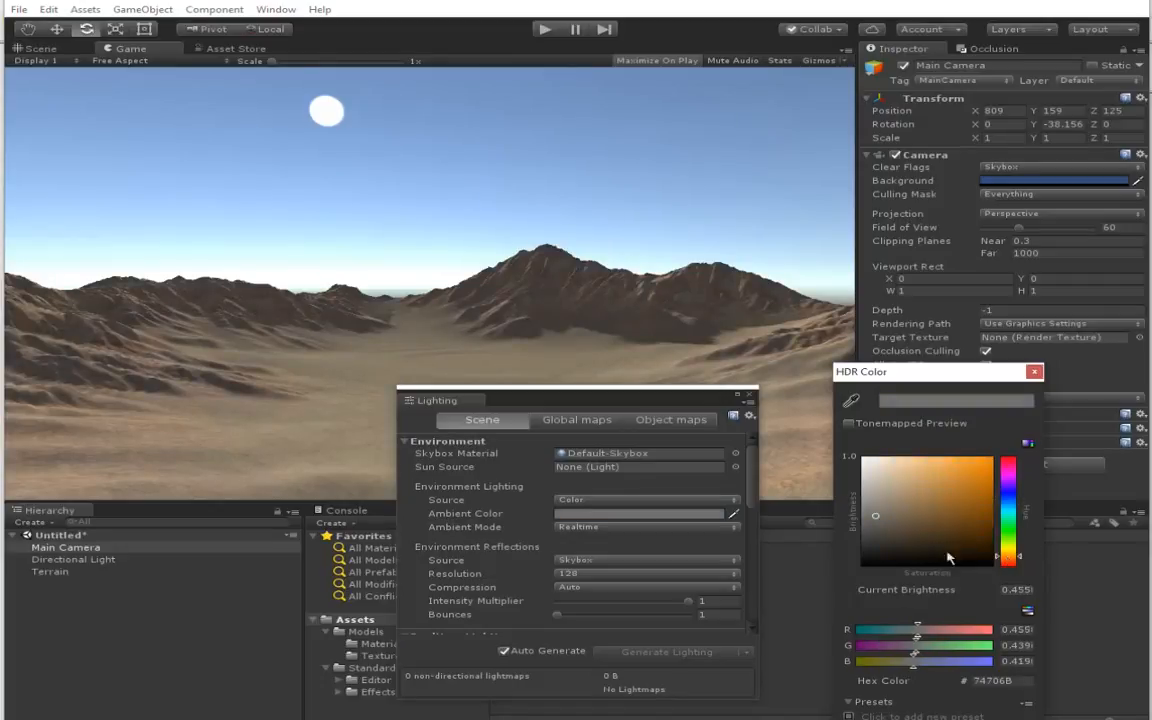
pyautogui.click(866, 518)
pyautogui.click(1035, 373)
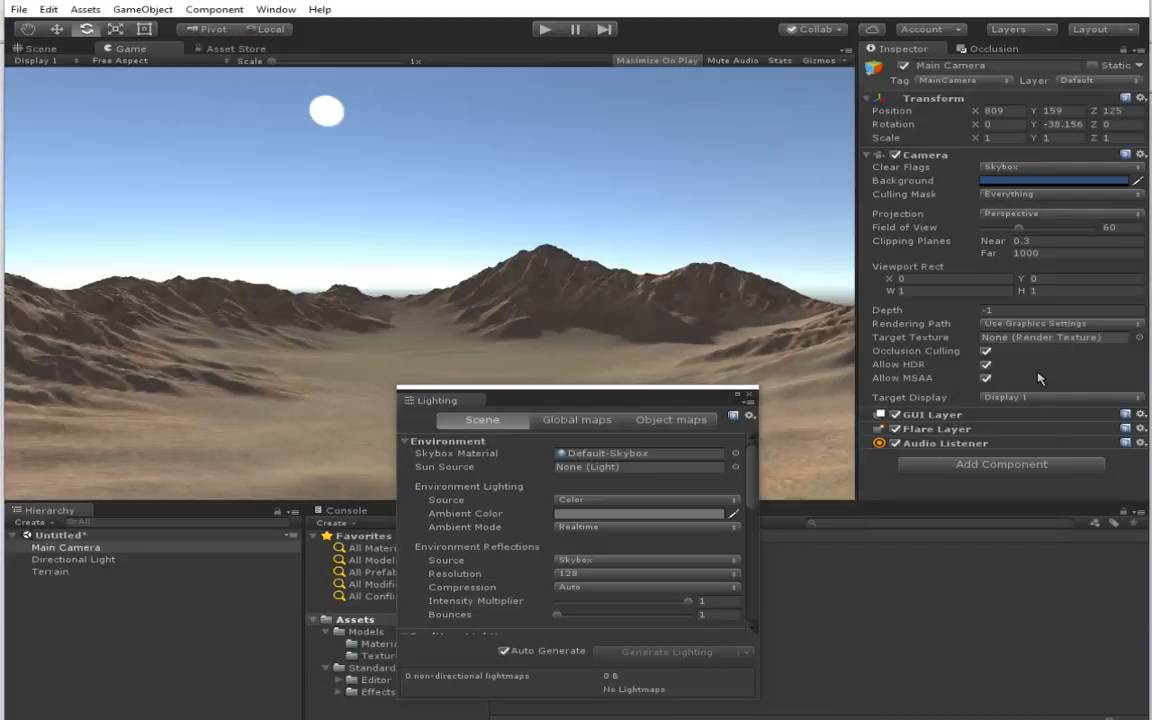
pyautogui.click(751, 396)
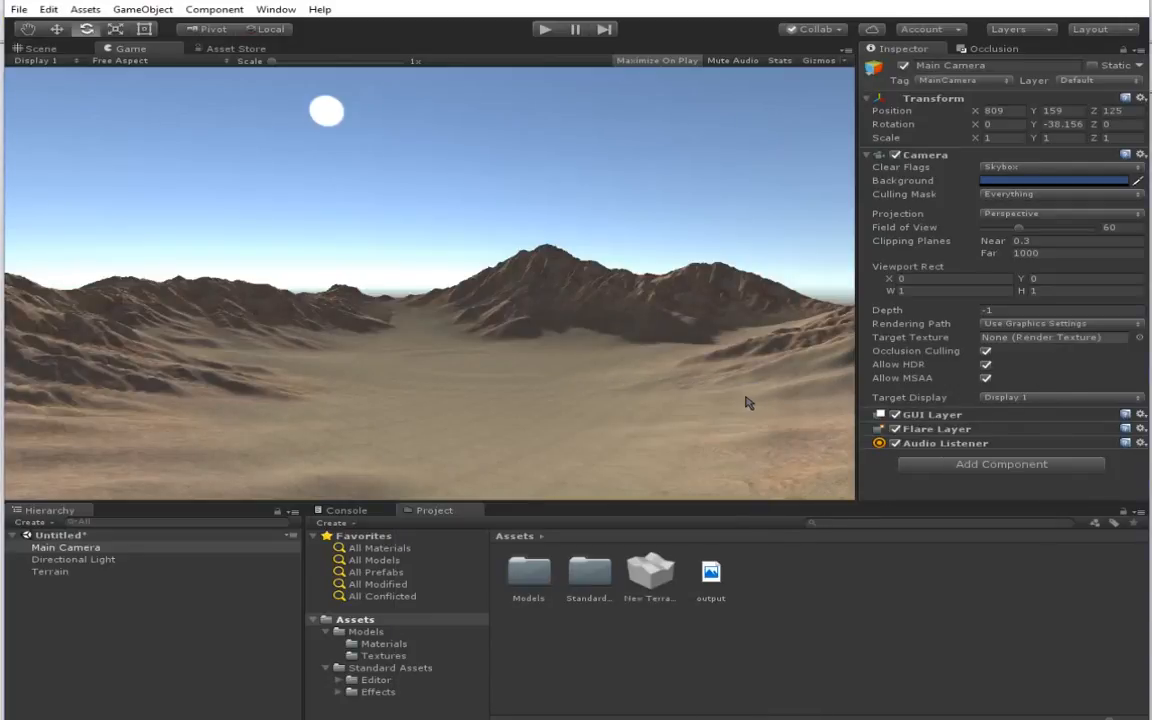
# Step: Move the main camera to about X 827, Y 141, Z 139 and check its framing in the game view
pyautogui.click(40, 60)
pyautogui.click(40, 48)
pyautogui.click(40, 48)
pyautogui.click(56, 31)
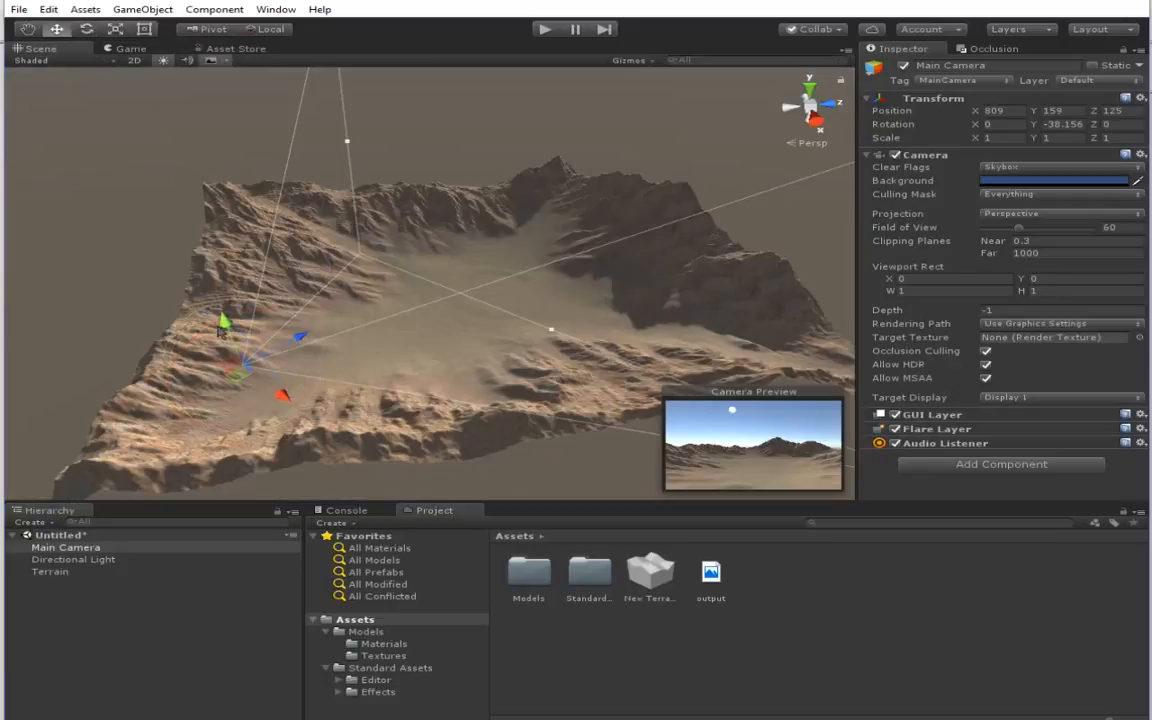
pyautogui.moveTo(221, 319); pyautogui.dragTo(234, 335)
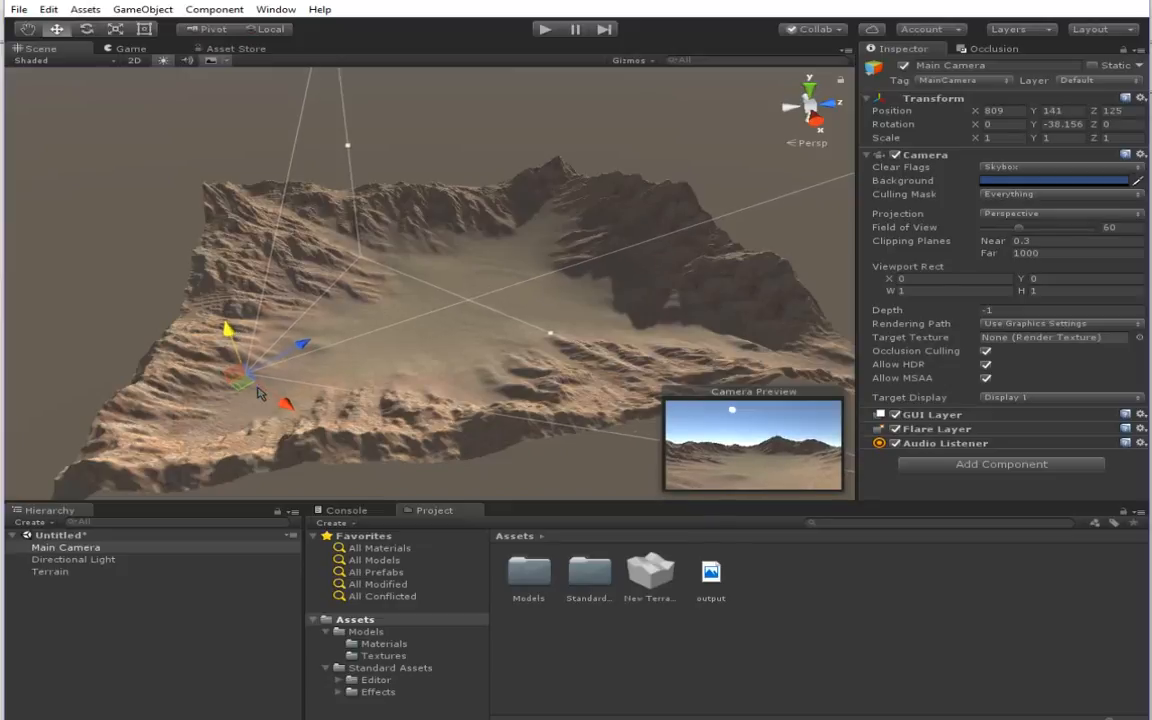
pyautogui.moveTo(286, 404); pyautogui.dragTo(297, 416)
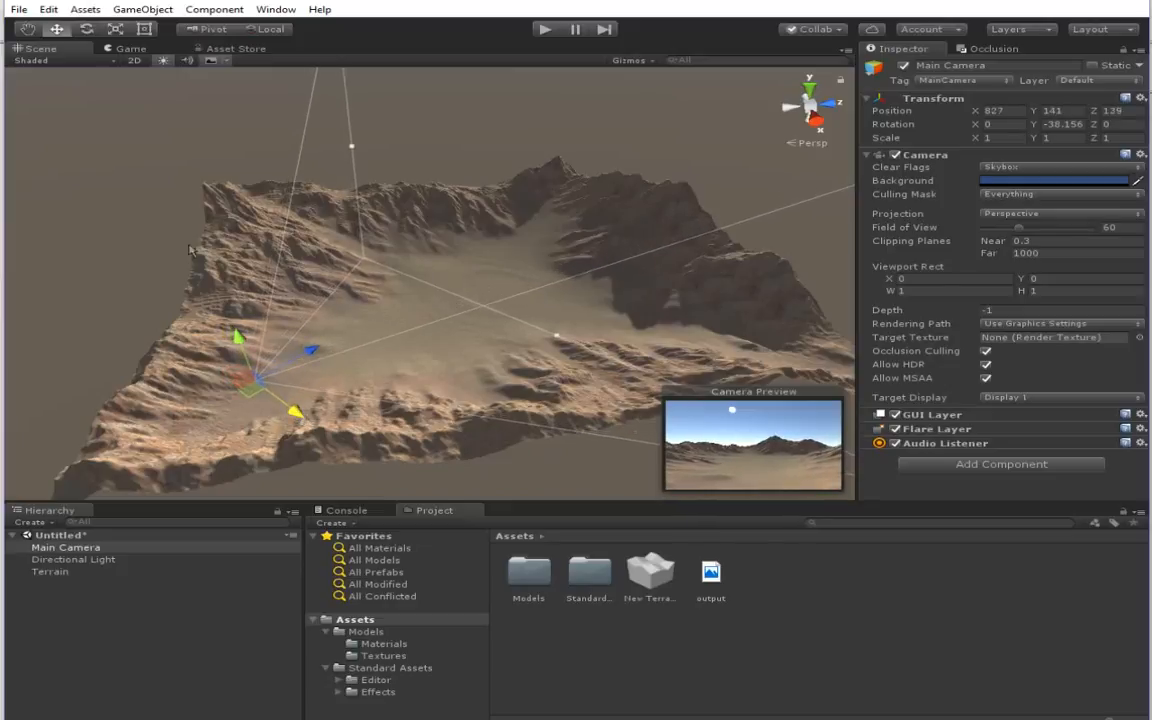
pyautogui.click(132, 49)
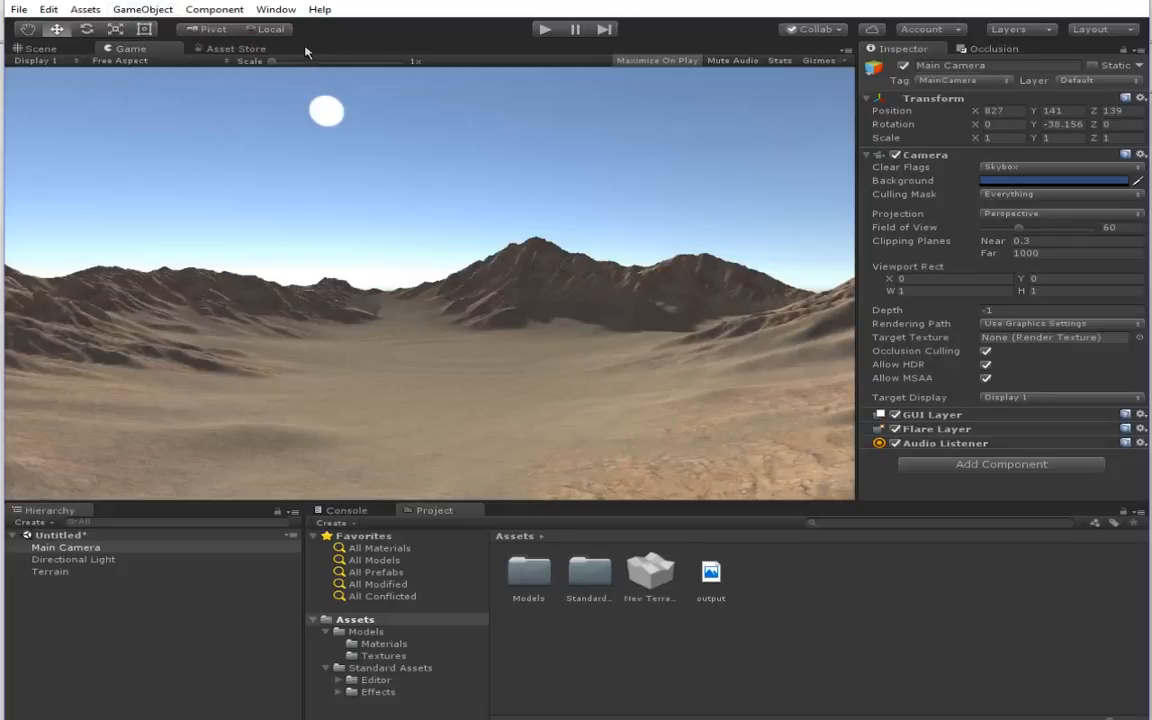
# Step: Enable fog in the scene's lighting settings
pyautogui.click(276, 9)
pyautogui.moveTo(394, 392)
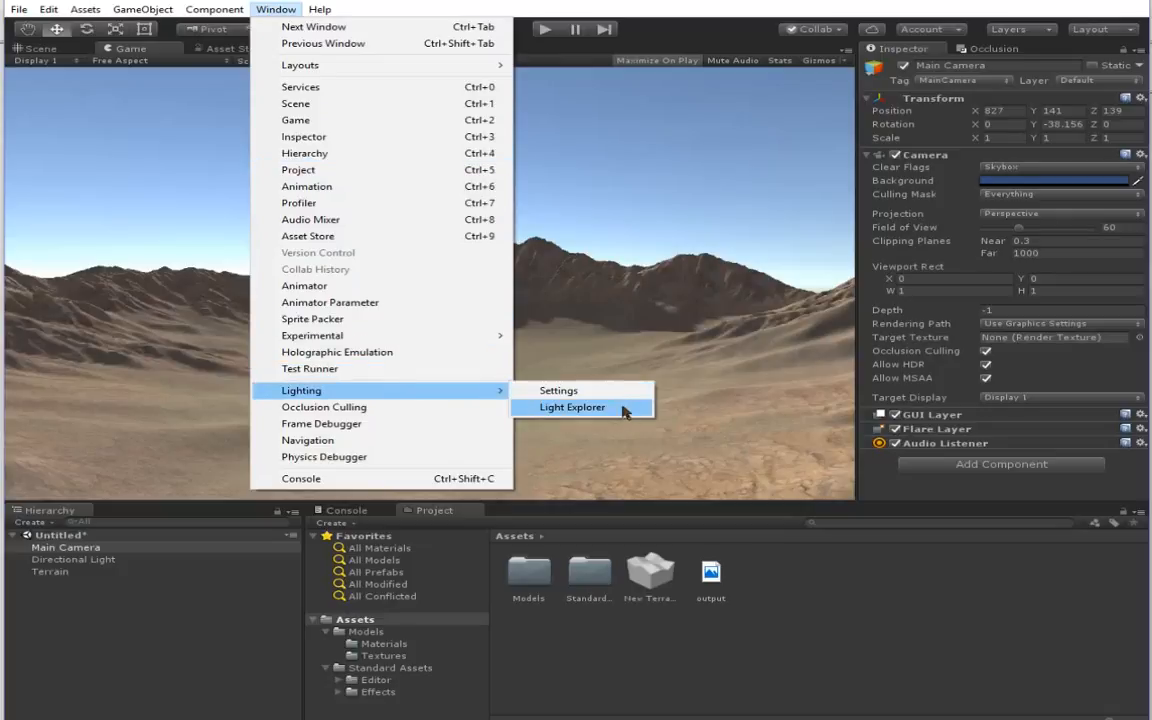
pyautogui.click(600, 389)
pyautogui.scroll(-3, 632, 568)
pyautogui.scroll(-1, 632, 568)
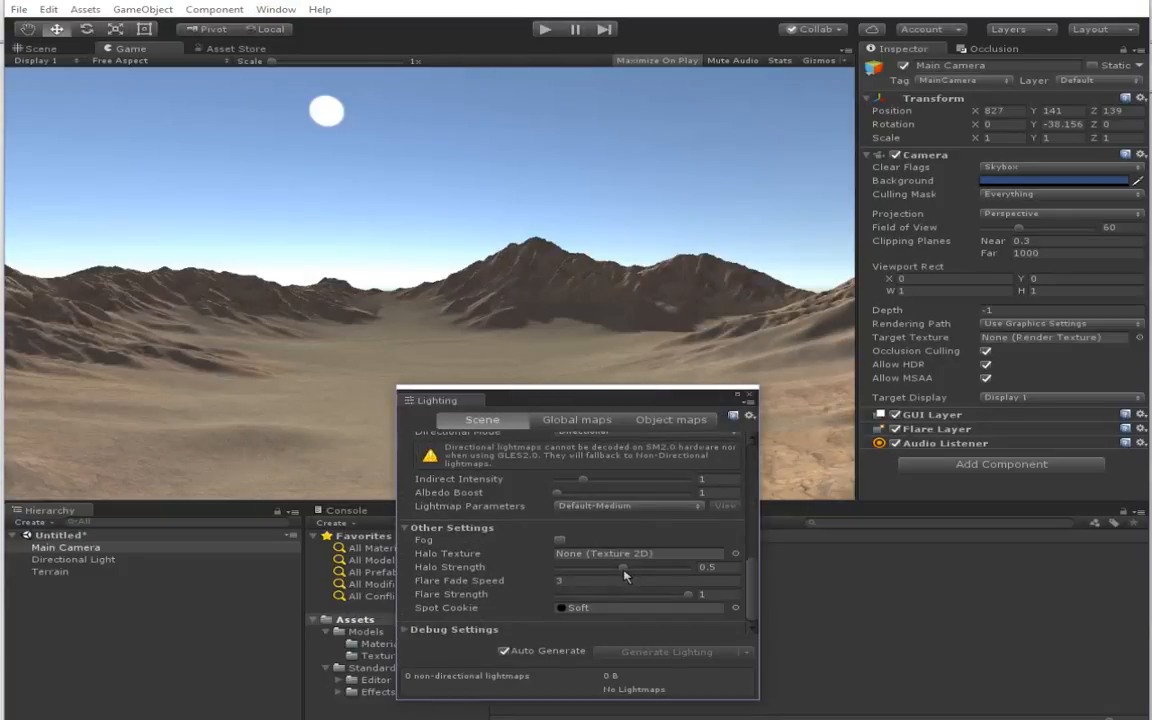
pyautogui.click(559, 541)
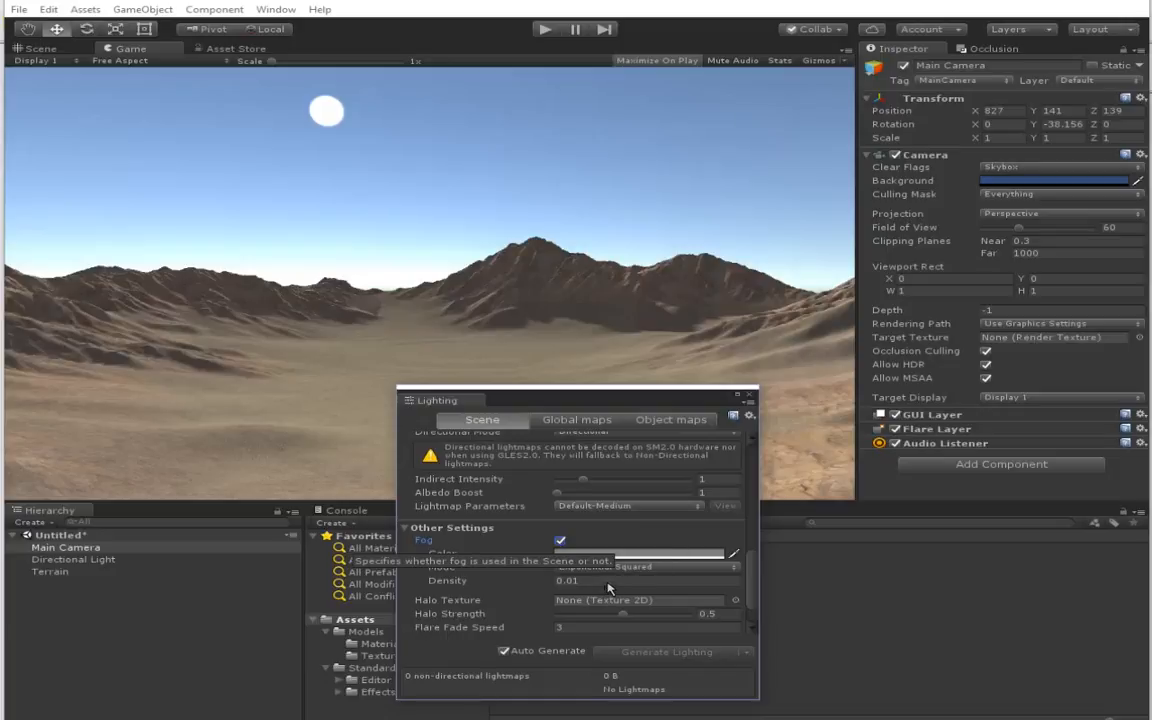
# Step: Try fog densities of 0.001 and 0.0001, and settle on 0.0008
pyautogui.click(606, 581)
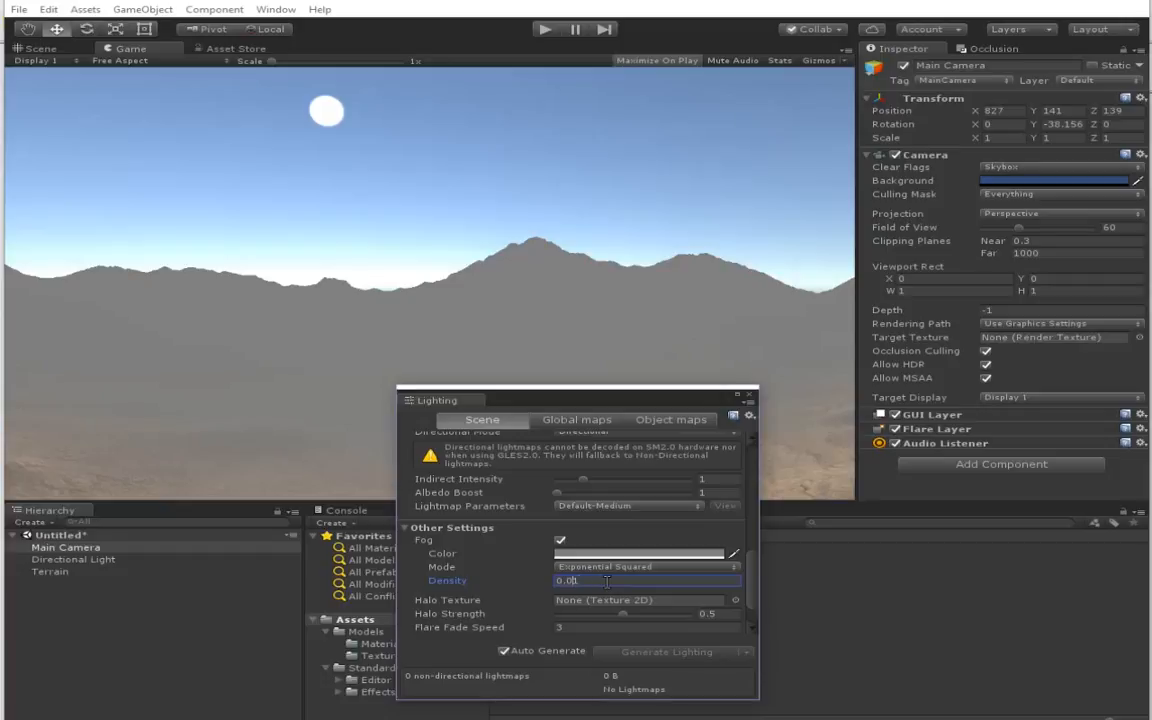
pyautogui.write('0.00')
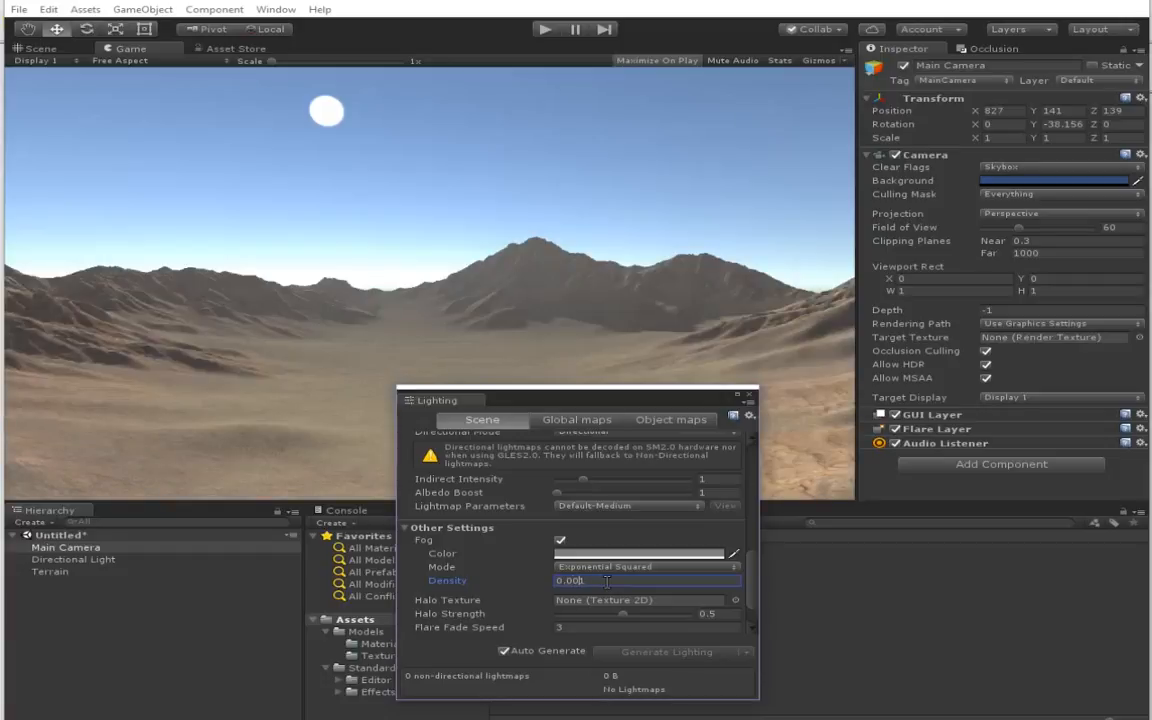
pyautogui.write('1')
pyautogui.press('BackSpace')
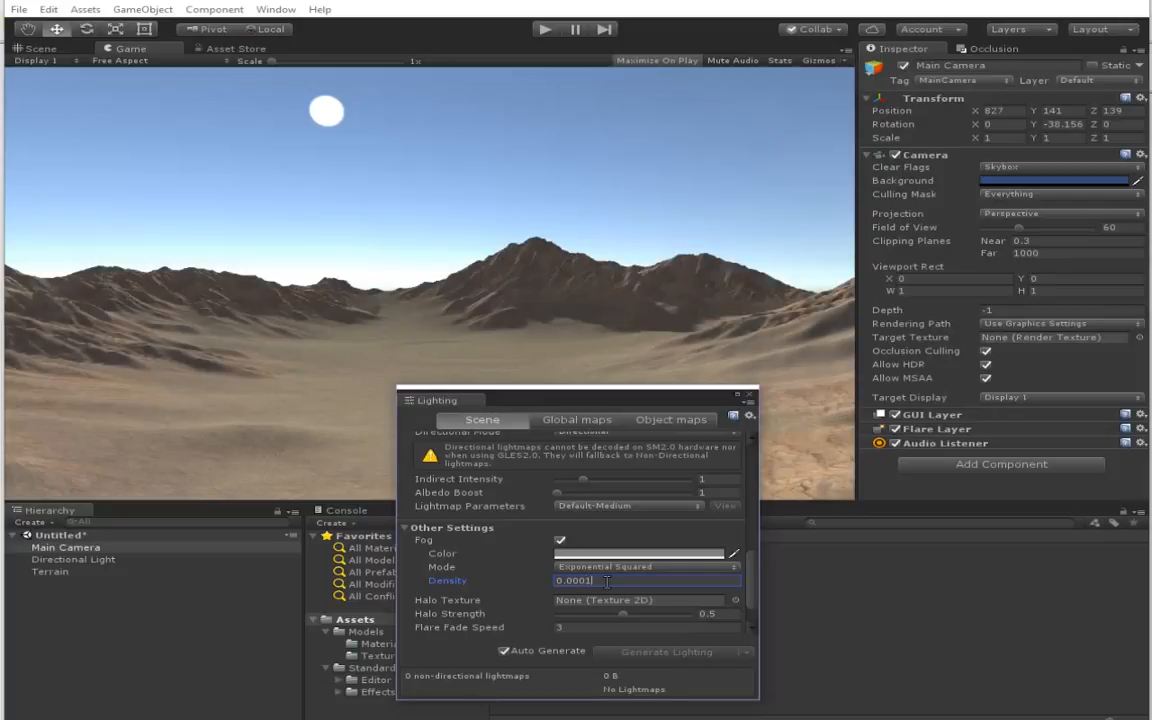
pyautogui.write('01')
pyautogui.press('BackSpace')
pyautogui.write('8')
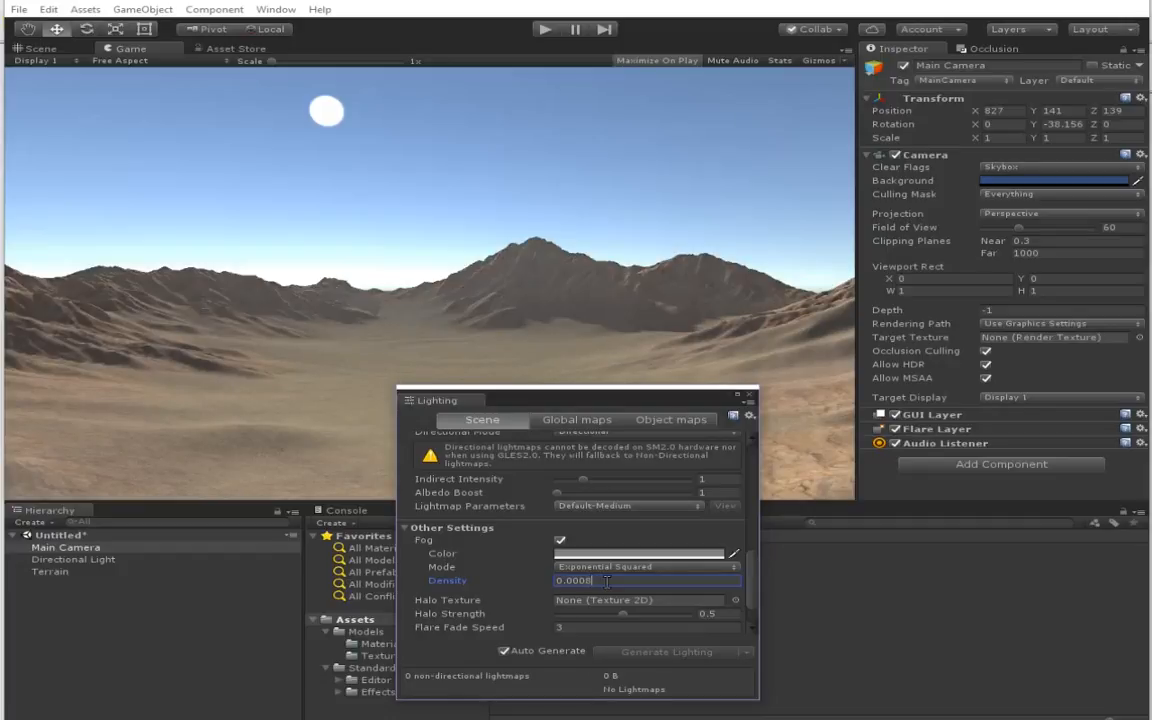
# Step: Change the fog color to a dark desaturated blue, about hex 354352
pyautogui.click(640, 553)
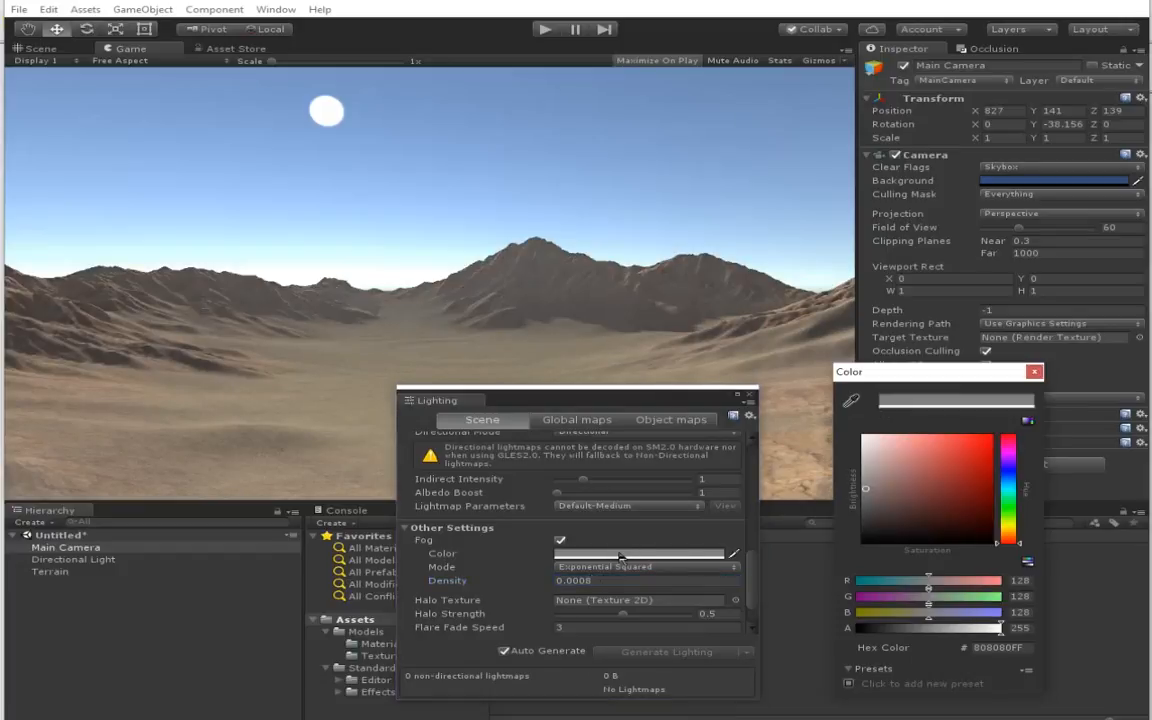
pyautogui.click(1008, 487)
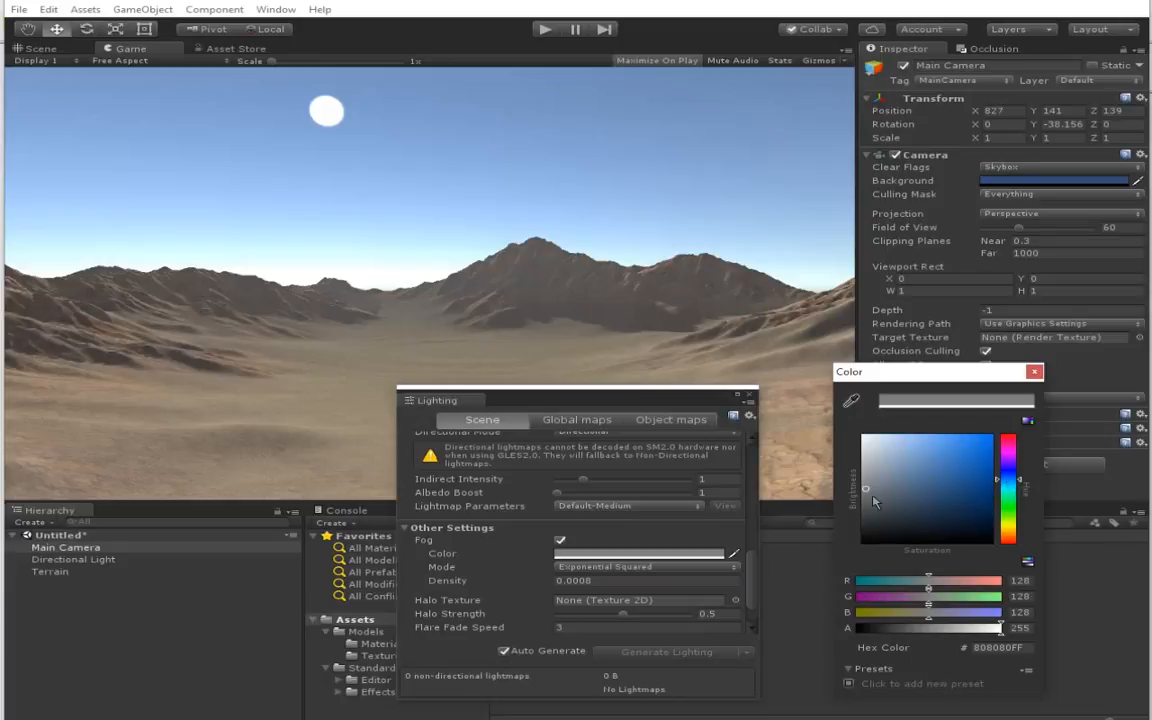
pyautogui.moveTo(878, 503)
pyautogui.mouseDown()
pyautogui.moveTo(878, 515)
pyautogui.moveTo(911, 512)
pyautogui.mouseUp()
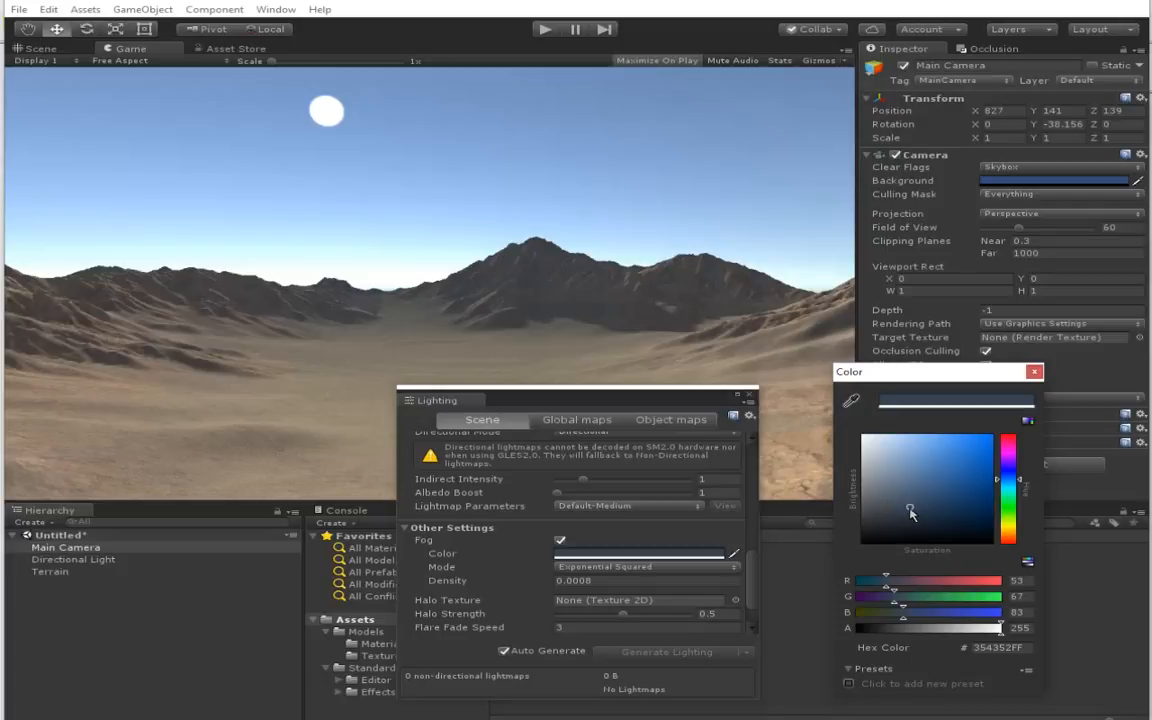
# Step: Try a fog density of 0.0009 and return it to 0.0008
pyautogui.click(615, 581)
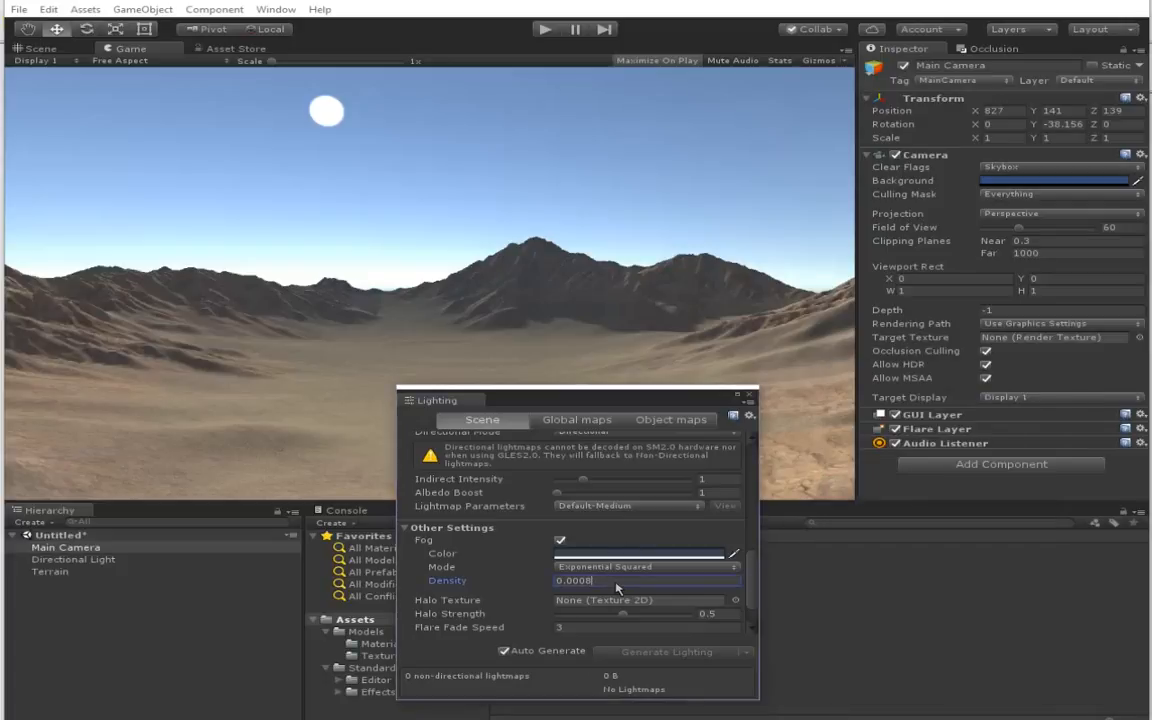
pyautogui.write('0.000')
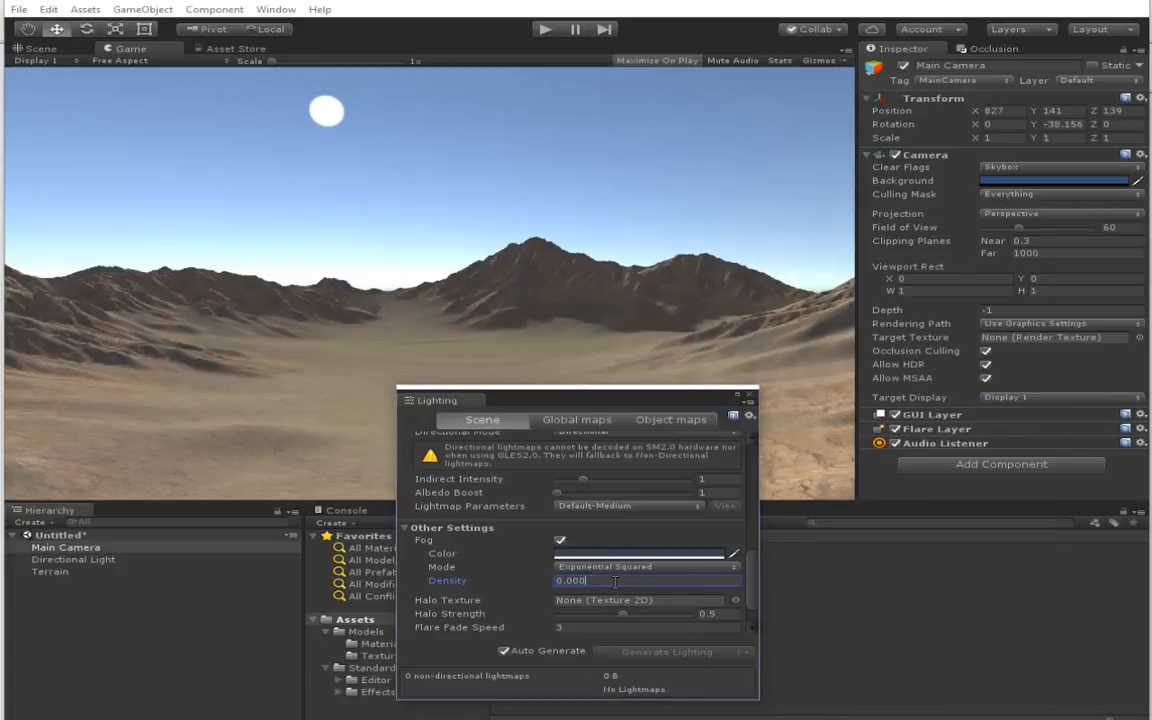
pyautogui.write('9')
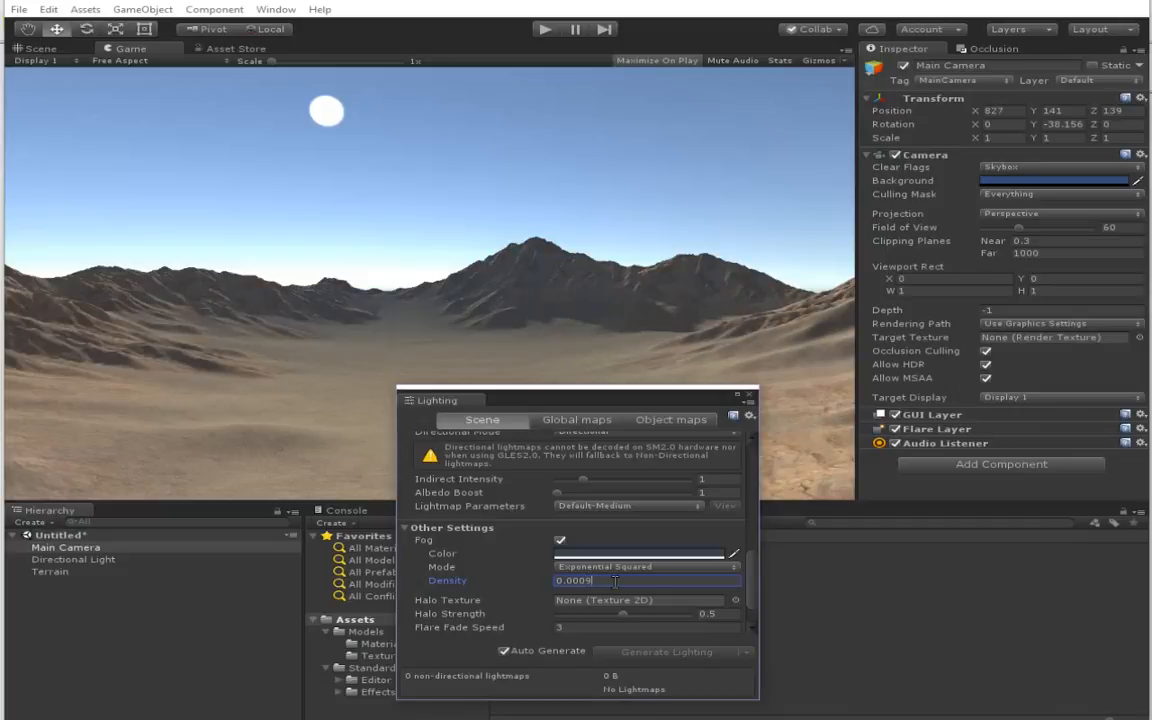
pyautogui.press('BackSpace')
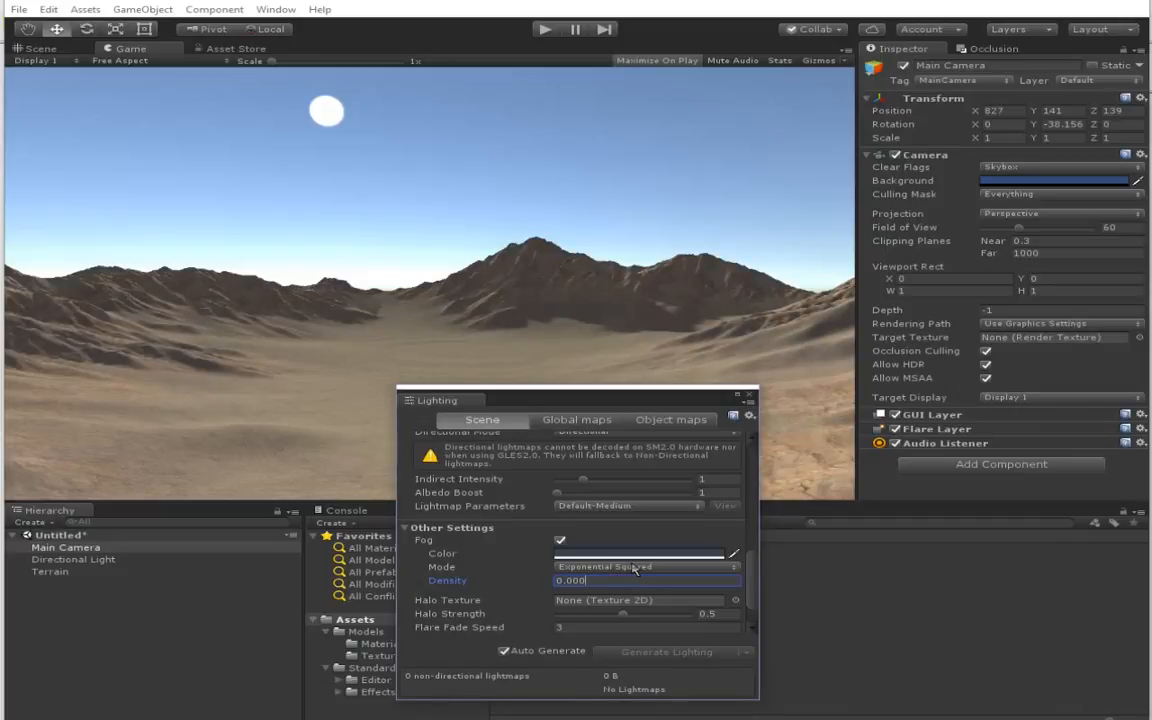
pyautogui.write('8')
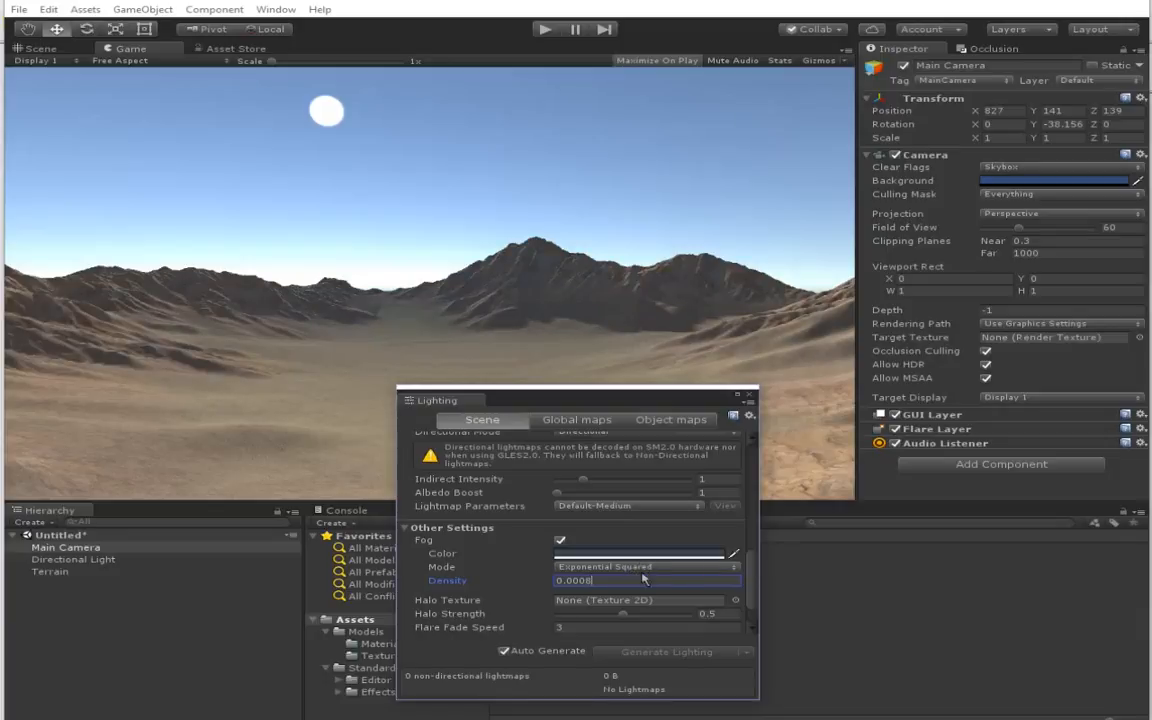
# Step: Lighten the fog color to a muted blue-grey, about hex 566678, and close the lighting settings
pyautogui.click(640, 553)
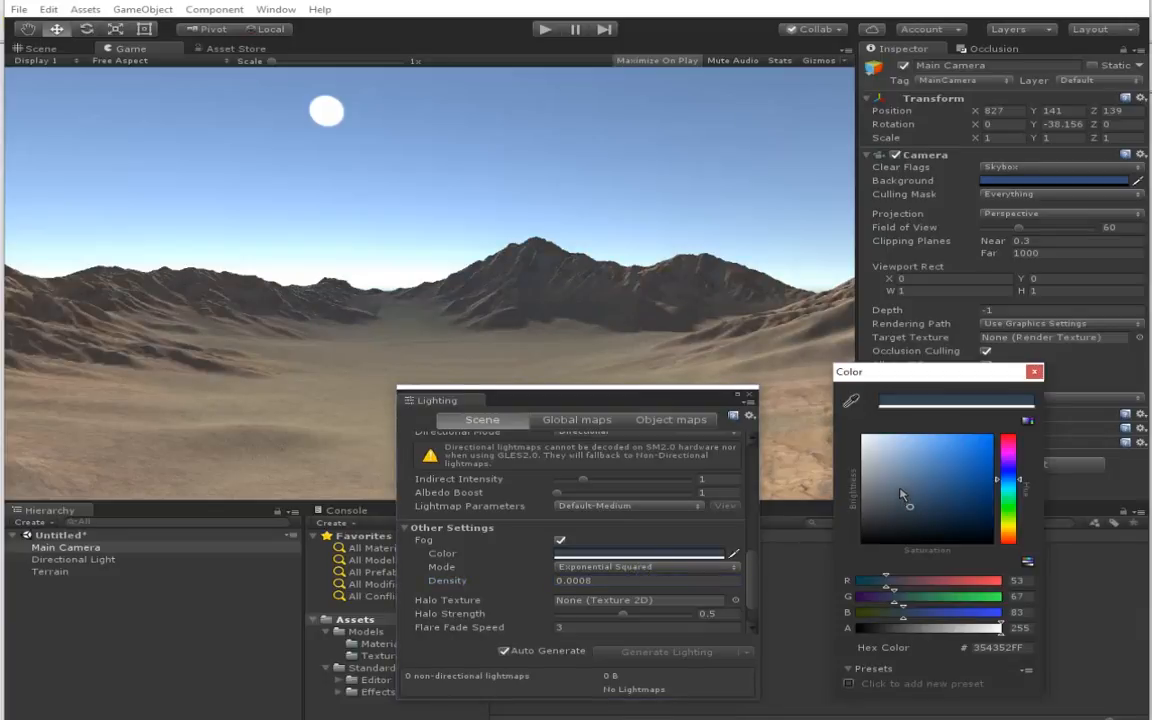
pyautogui.moveTo(901, 494); pyautogui.dragTo(902, 492)
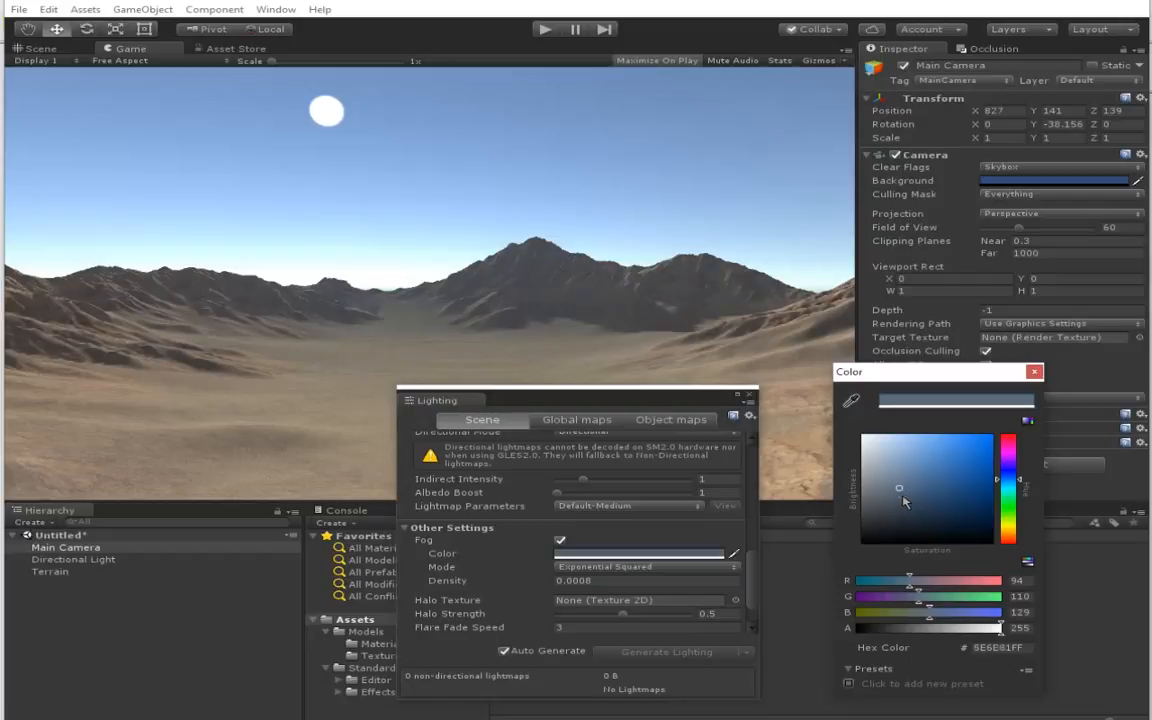
pyautogui.click(900, 491)
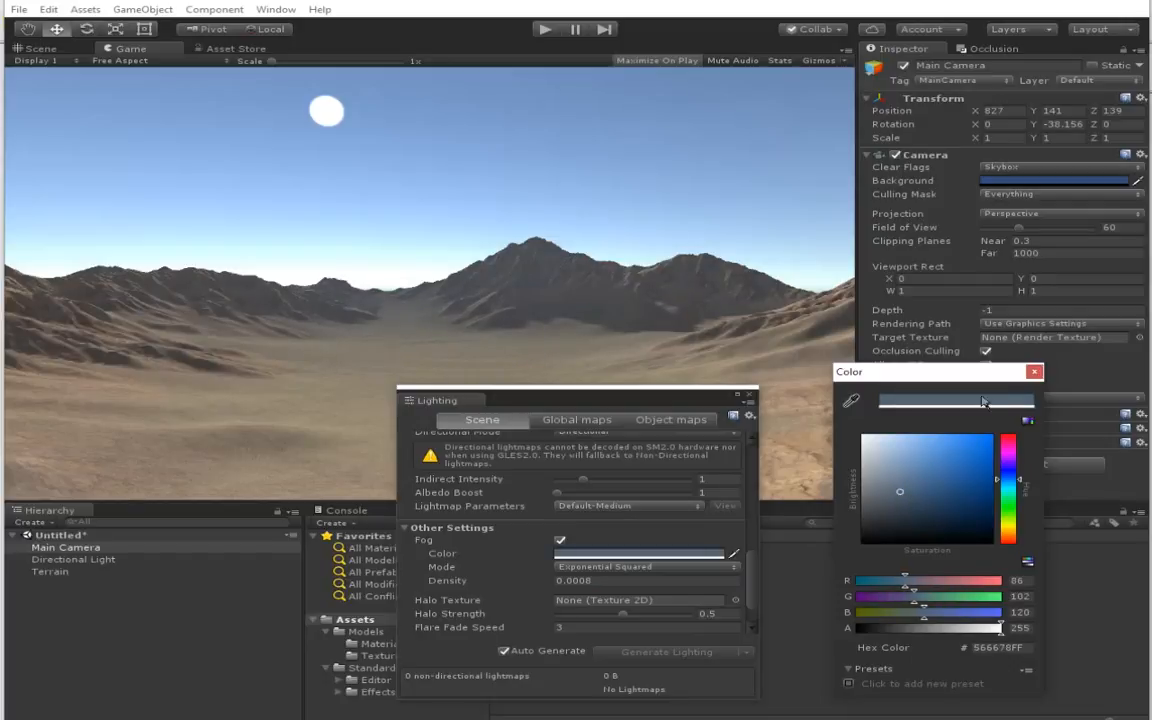
pyautogui.click(1035, 372)
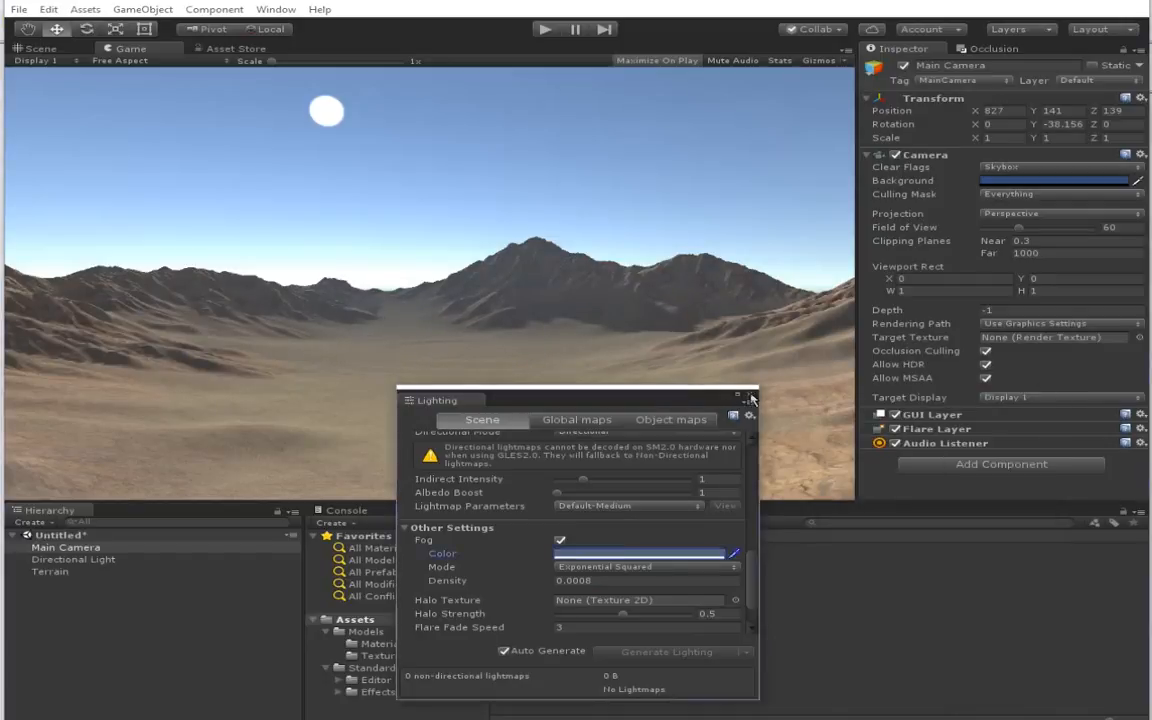
pyautogui.click(751, 396)
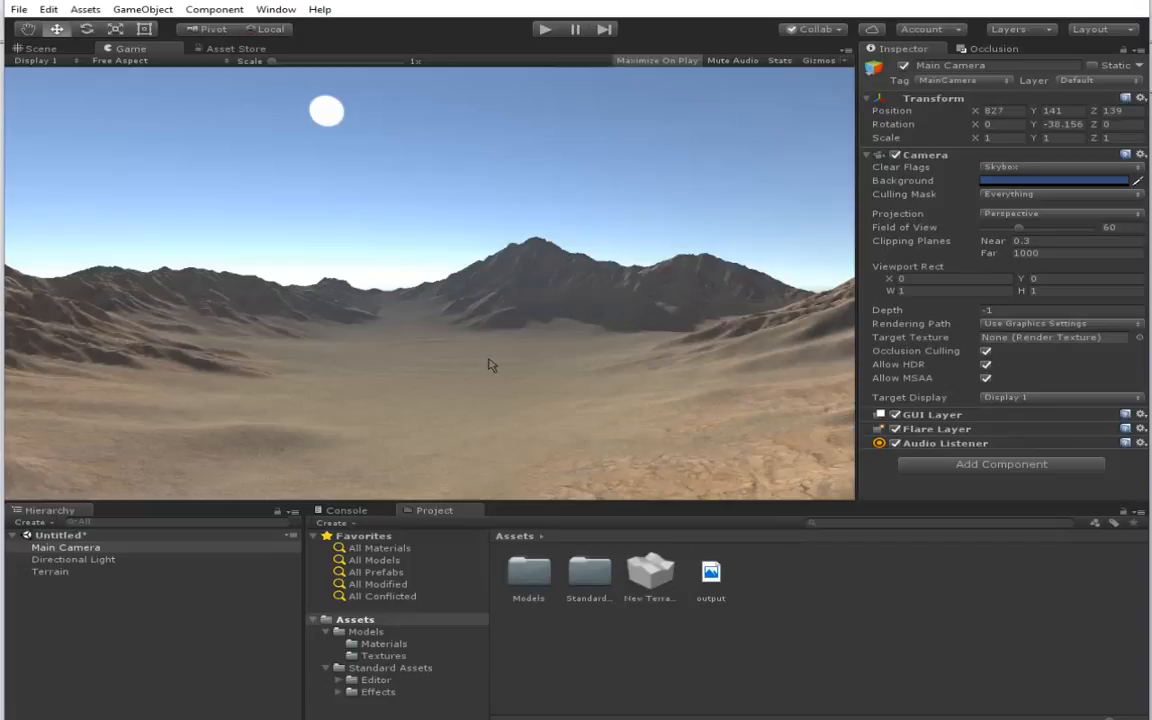
# Step: Assign the level2_n normal map to the orange cracked-rock terrain texture and apply it
pyautogui.click(70, 575)
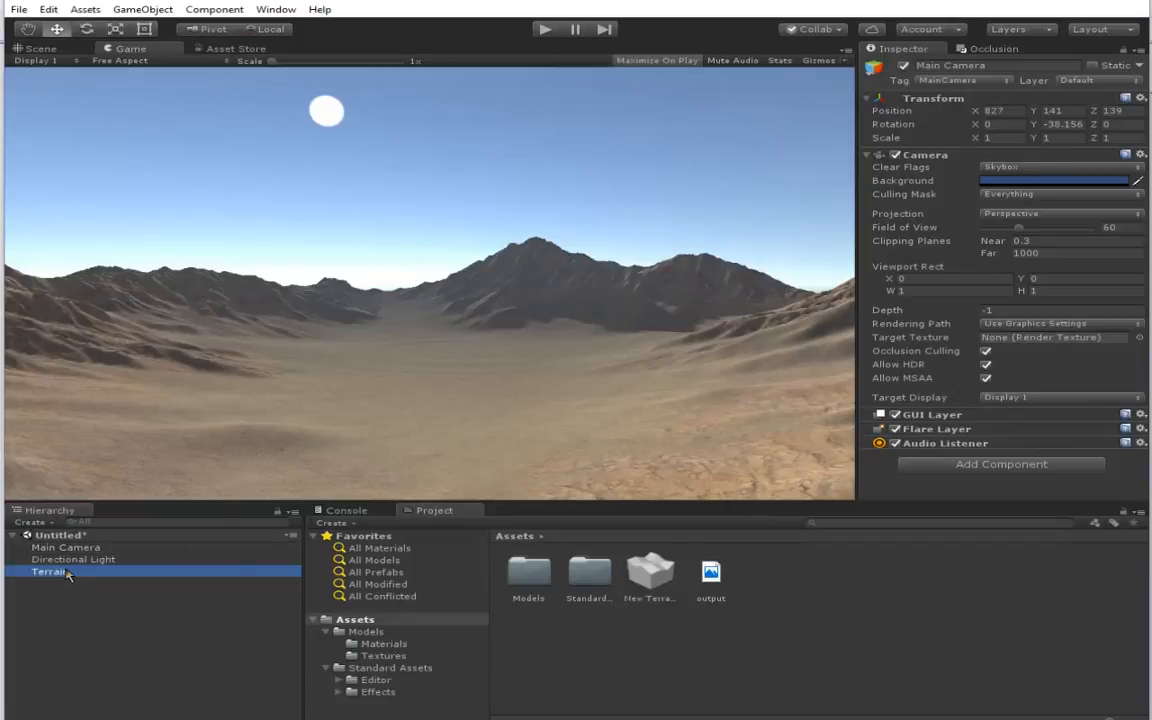
pyautogui.click(1005, 172)
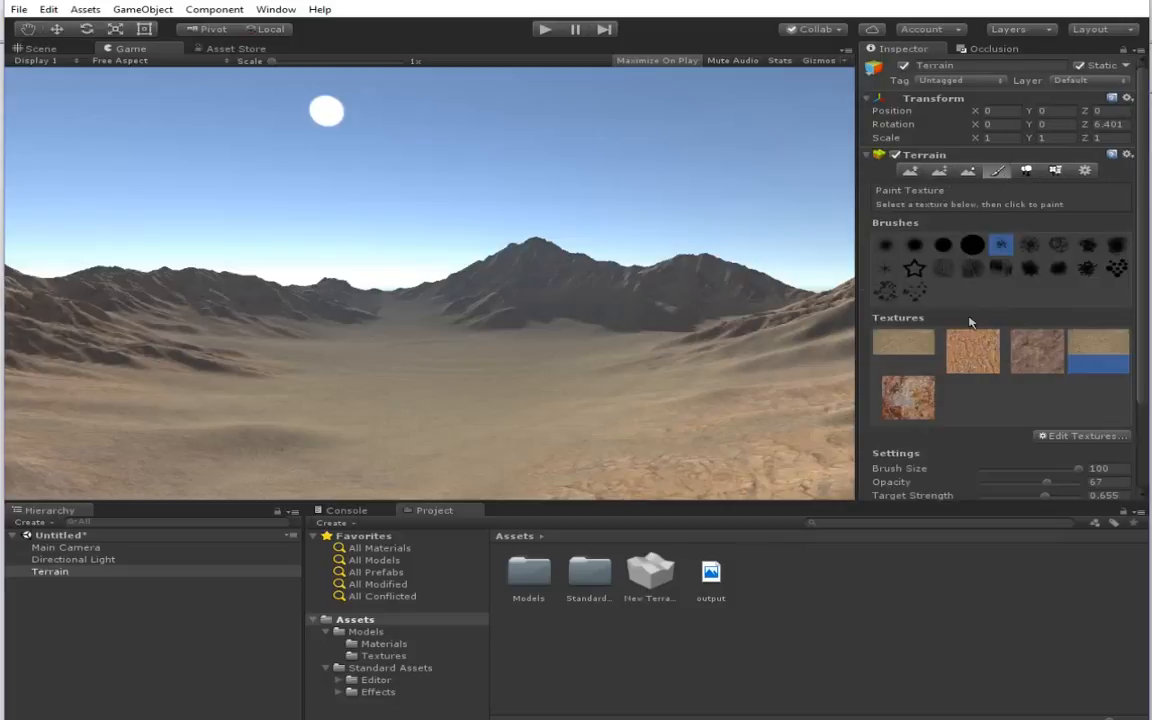
pyautogui.doubleClick(965, 373)
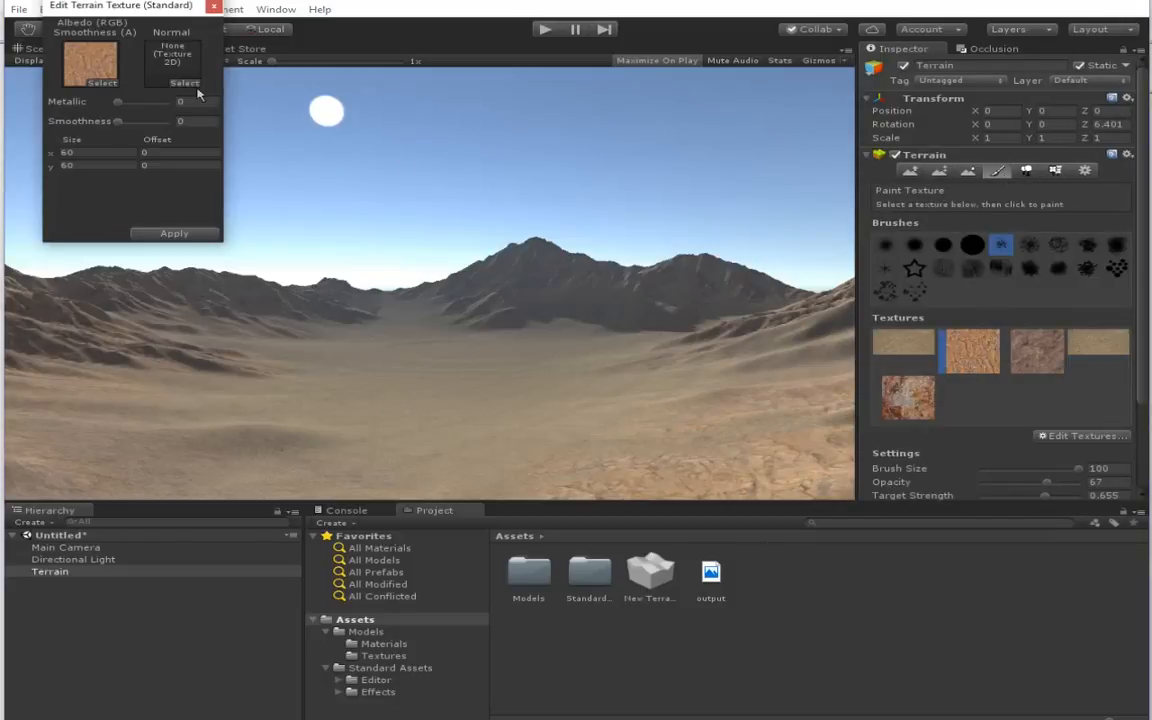
pyautogui.click(98, 68)
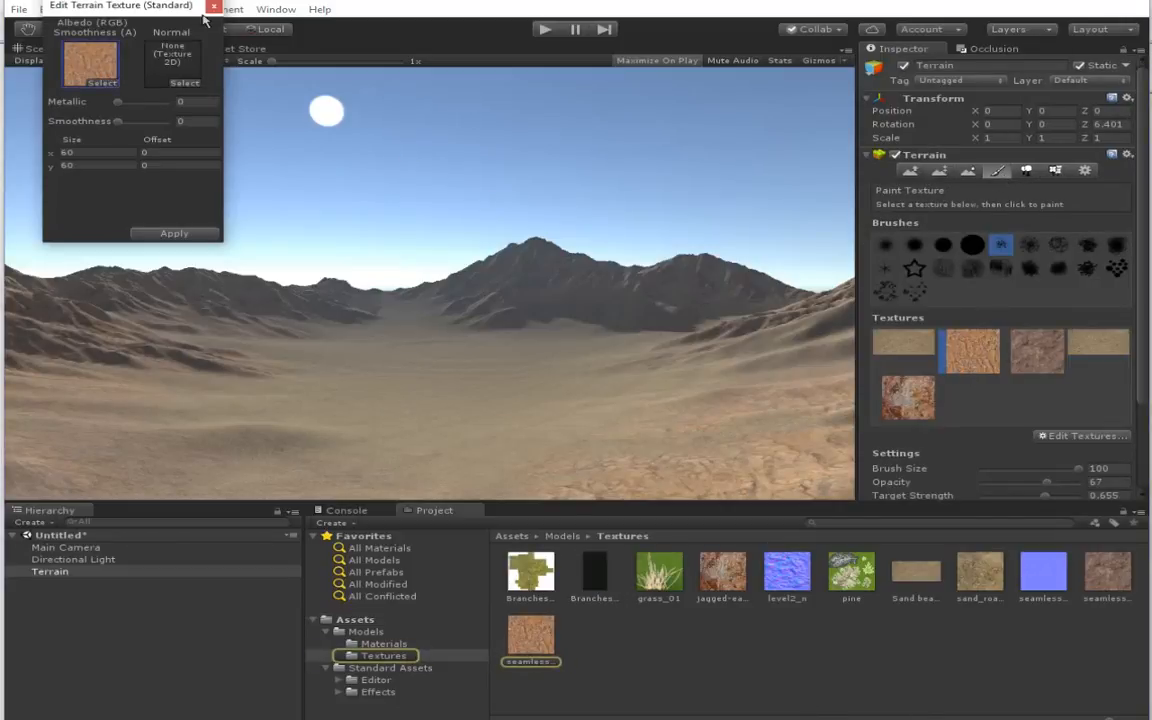
pyautogui.moveTo(195, 7); pyautogui.dragTo(744, 397)
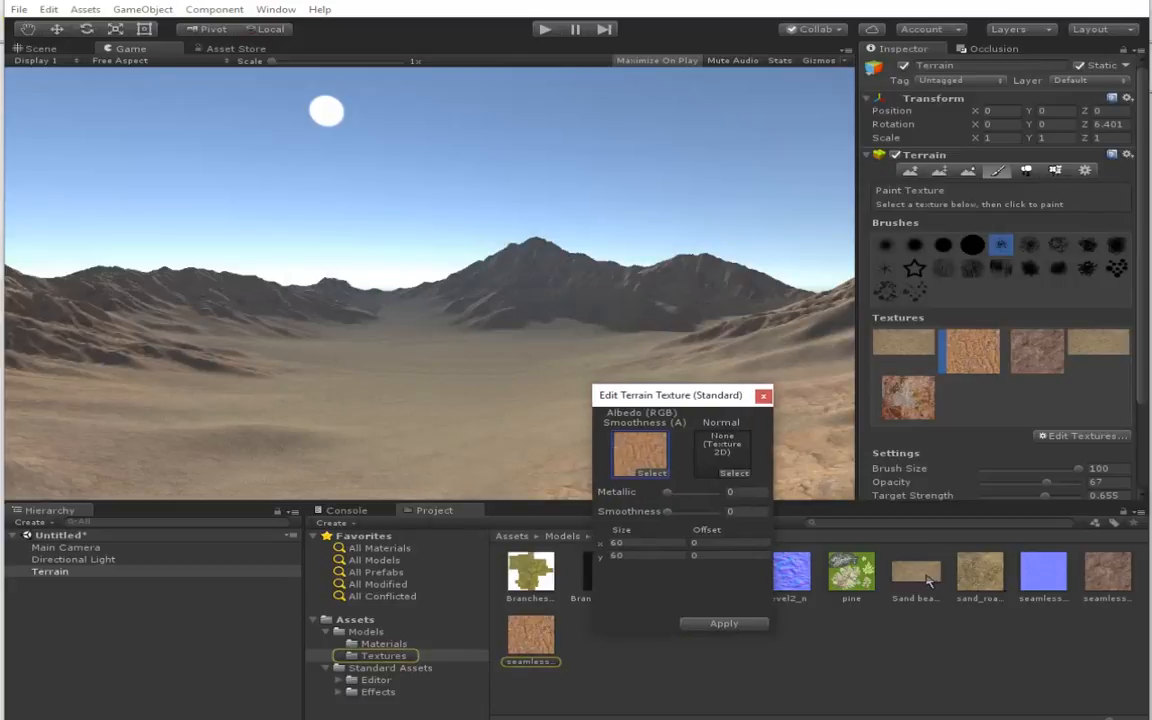
pyautogui.moveTo(791, 571); pyautogui.dragTo(722, 450)
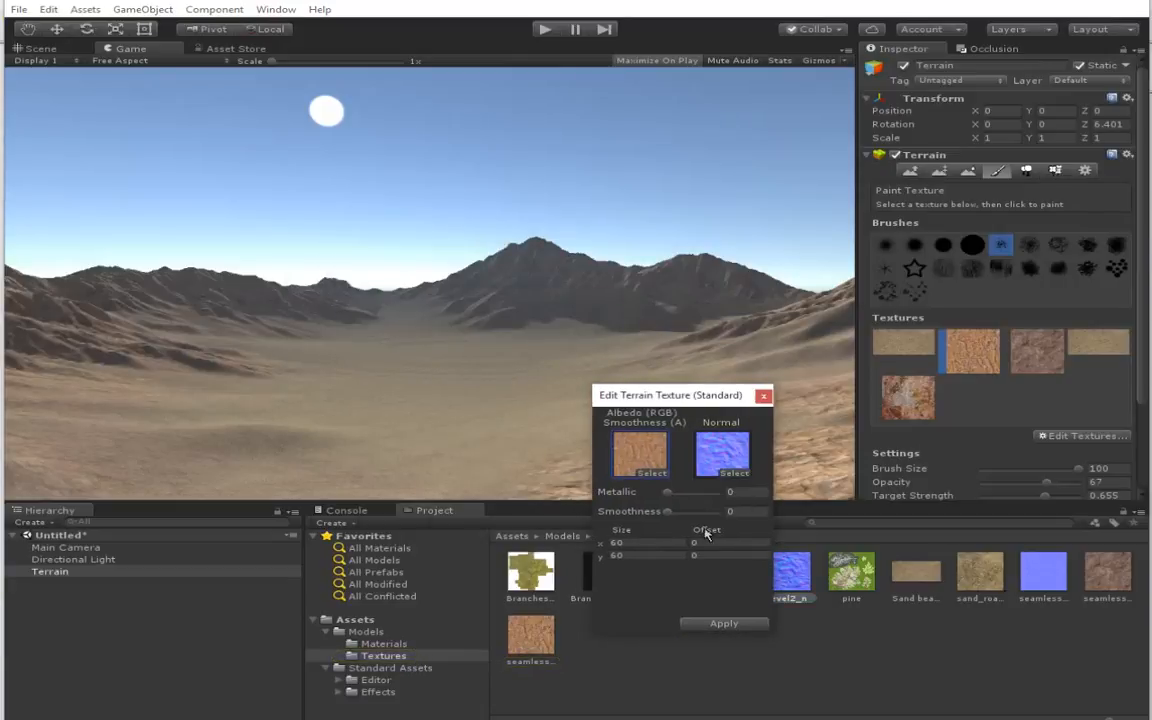
pyautogui.click(722, 624)
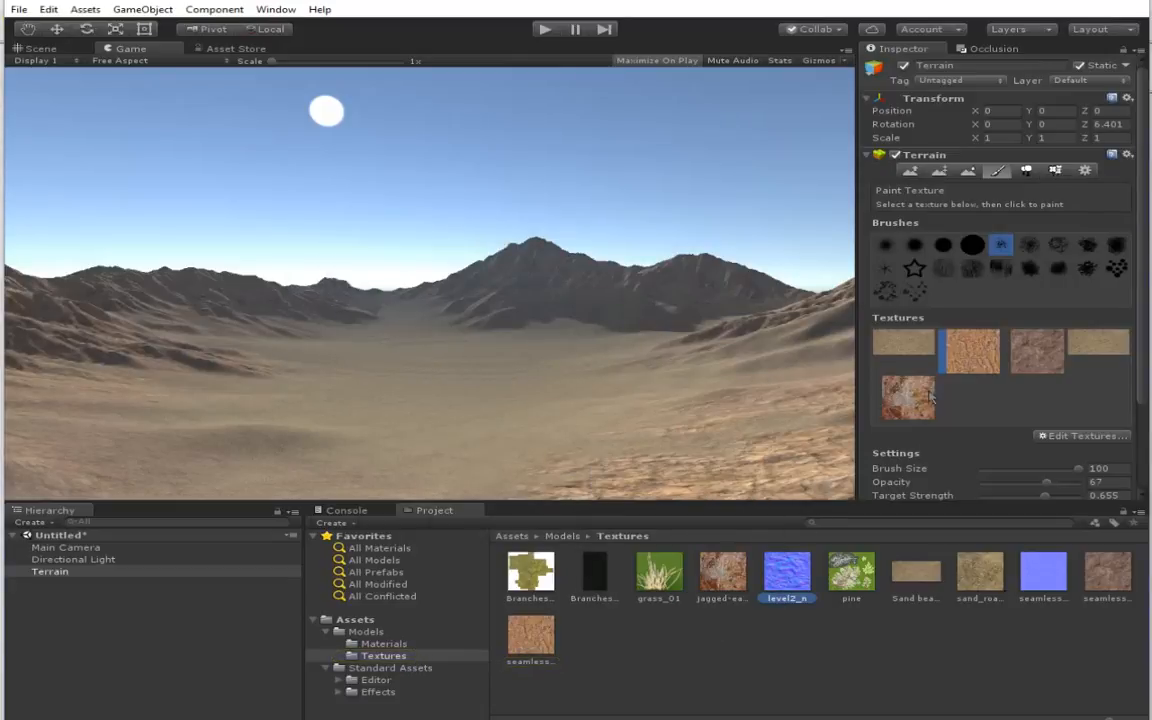
# Step: Assign the level2_n normal map to the dark brown rock terrain texture and apply it
pyautogui.doubleClick(1037, 369)
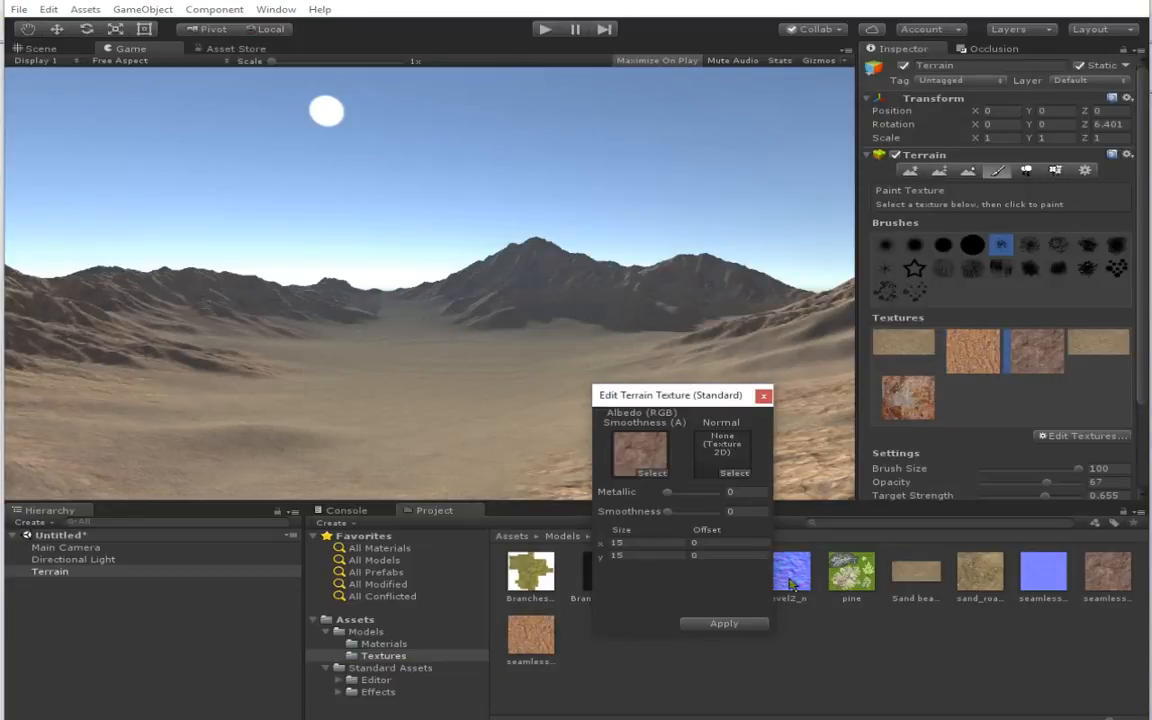
pyautogui.moveTo(789, 578); pyautogui.dragTo(726, 466)
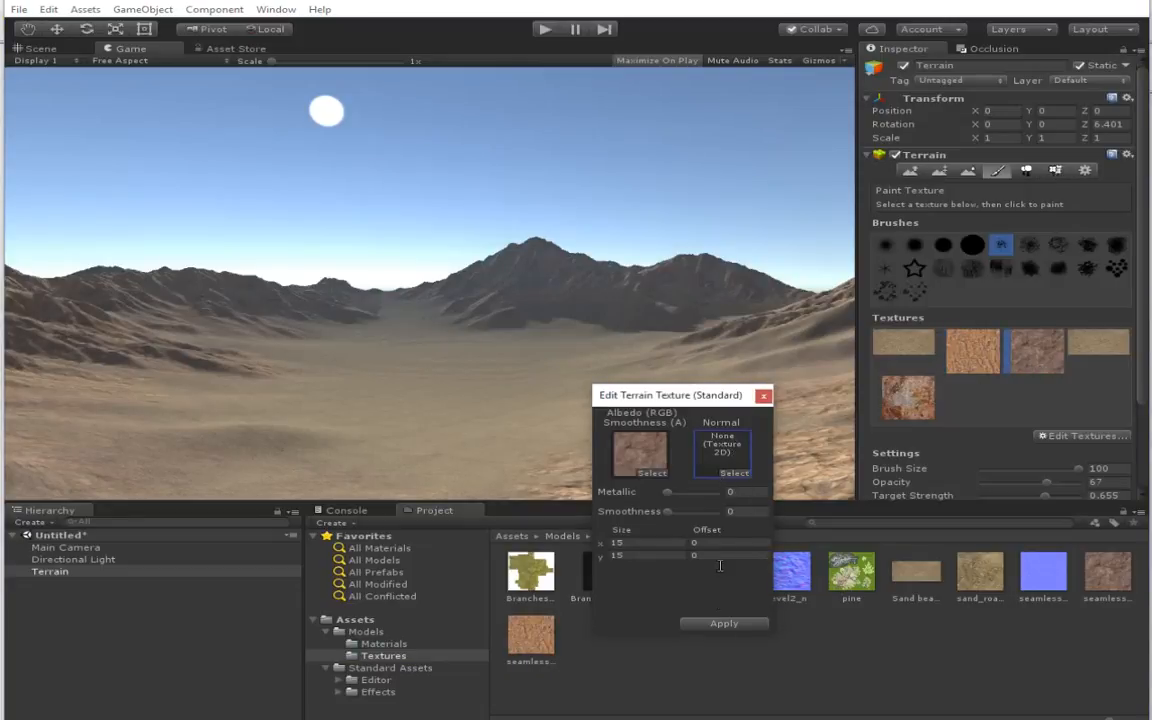
pyautogui.click(726, 623)
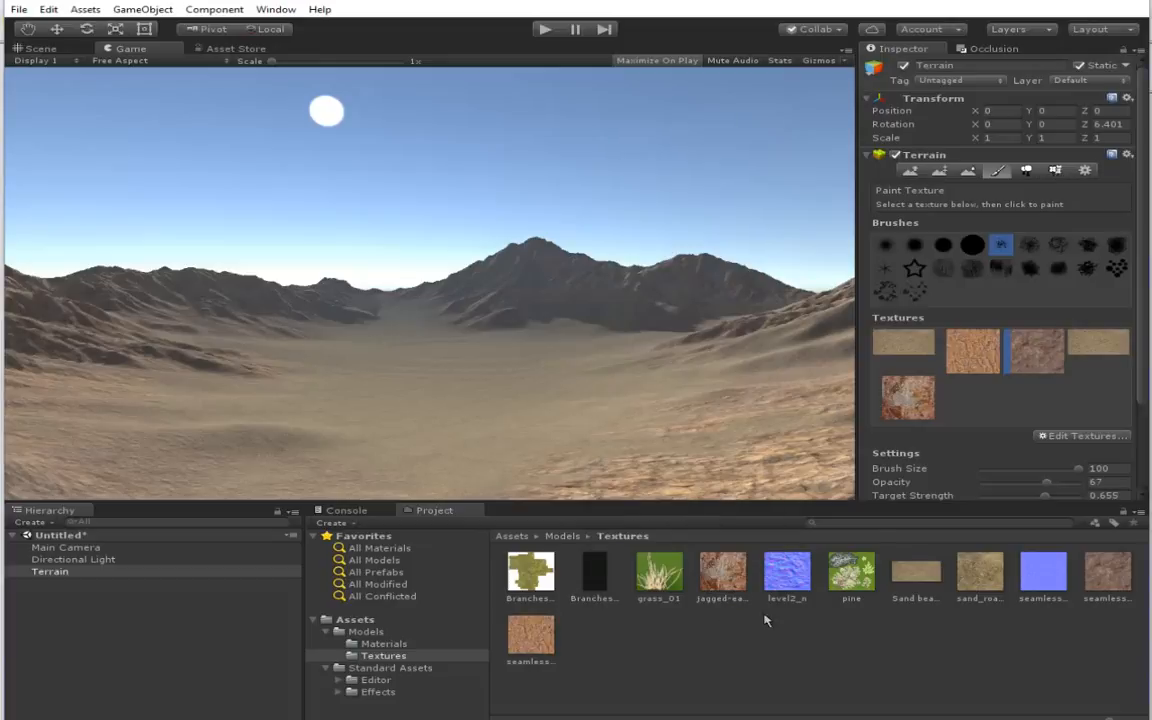
# Step: Assign the plain blue seamless normal map to both sand terrain textures, applying each change
pyautogui.doubleClick(893, 347)
pyautogui.moveTo(1040, 580); pyautogui.dragTo(724, 458)
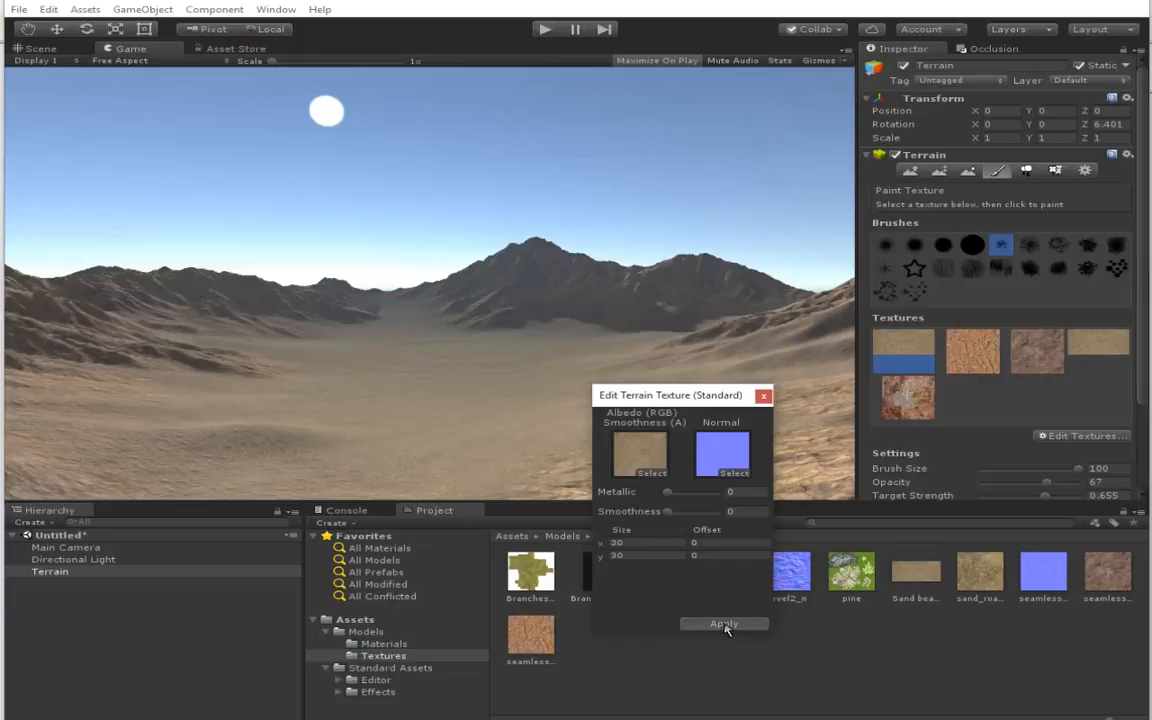
pyautogui.click(724, 624)
pyautogui.doubleClick(1100, 350)
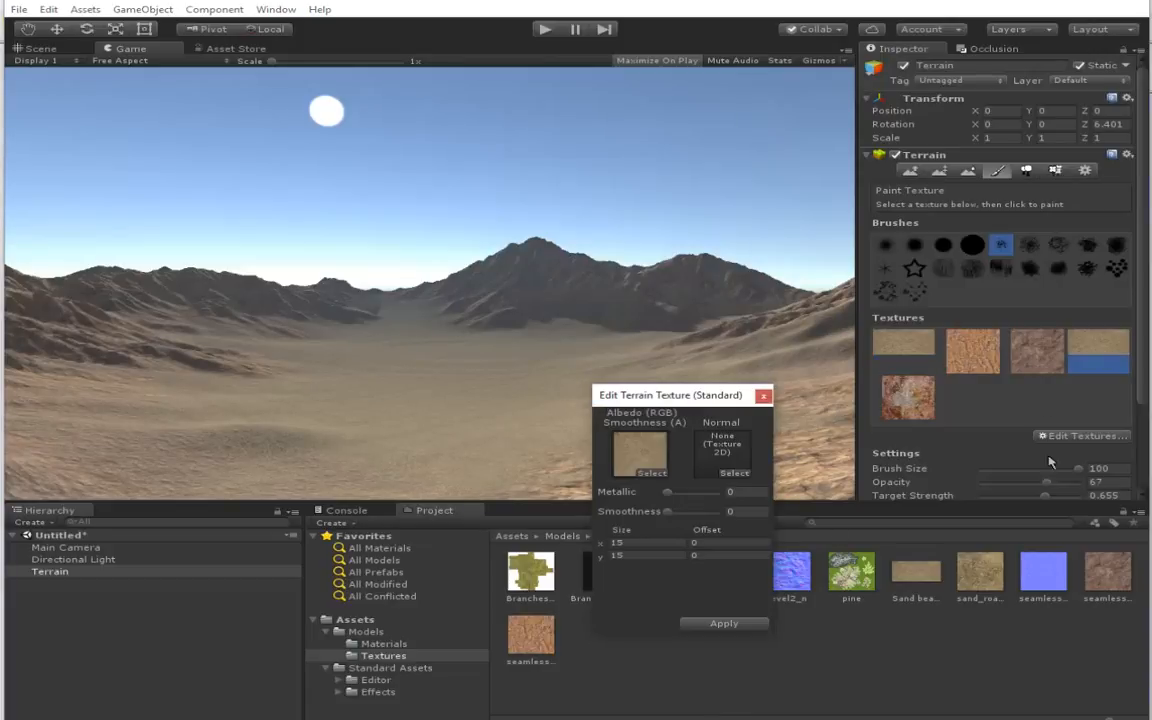
pyautogui.click(724, 623)
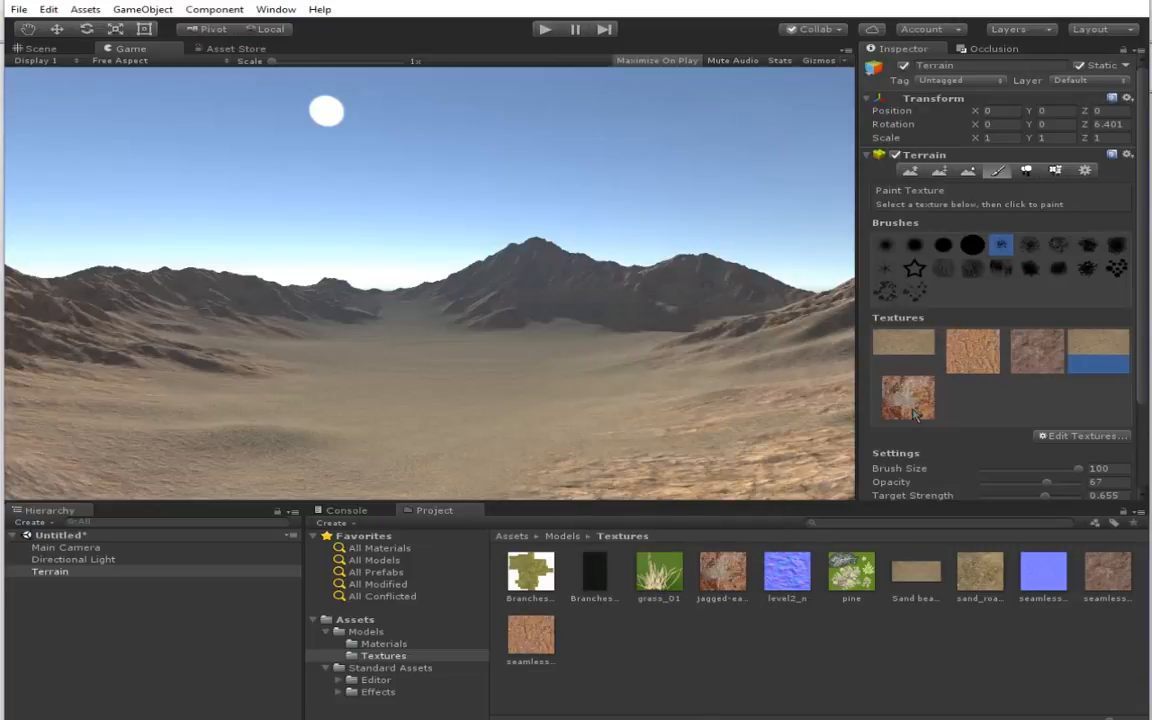
# Step: Assign the level2_n normal map to the jagged red rock terrain texture and apply it
pyautogui.doubleClick(912, 413)
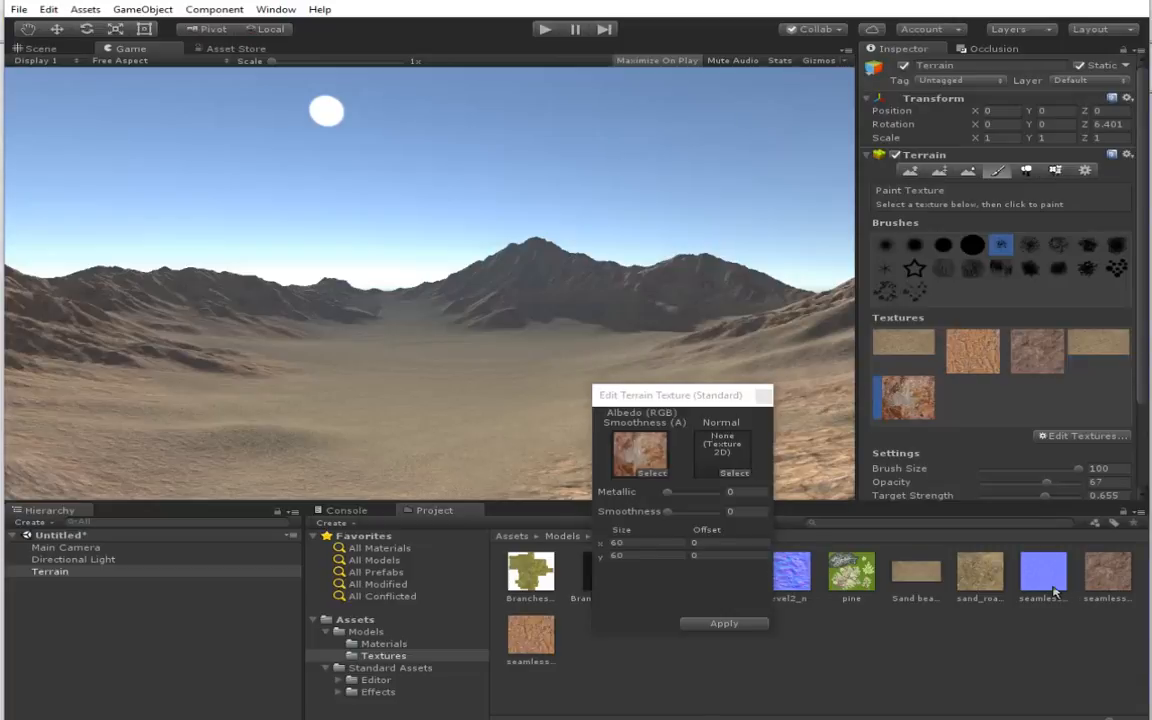
pyautogui.moveTo(797, 576); pyautogui.dragTo(736, 470)
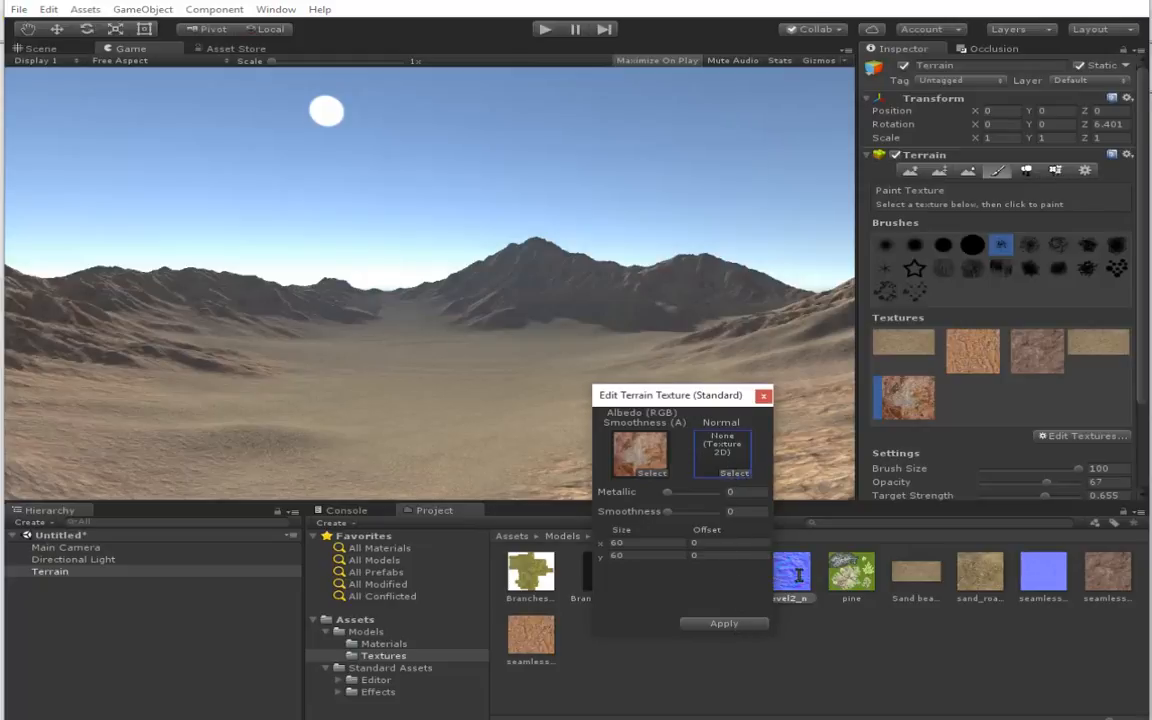
pyautogui.moveTo(798, 575); pyautogui.dragTo(722, 452)
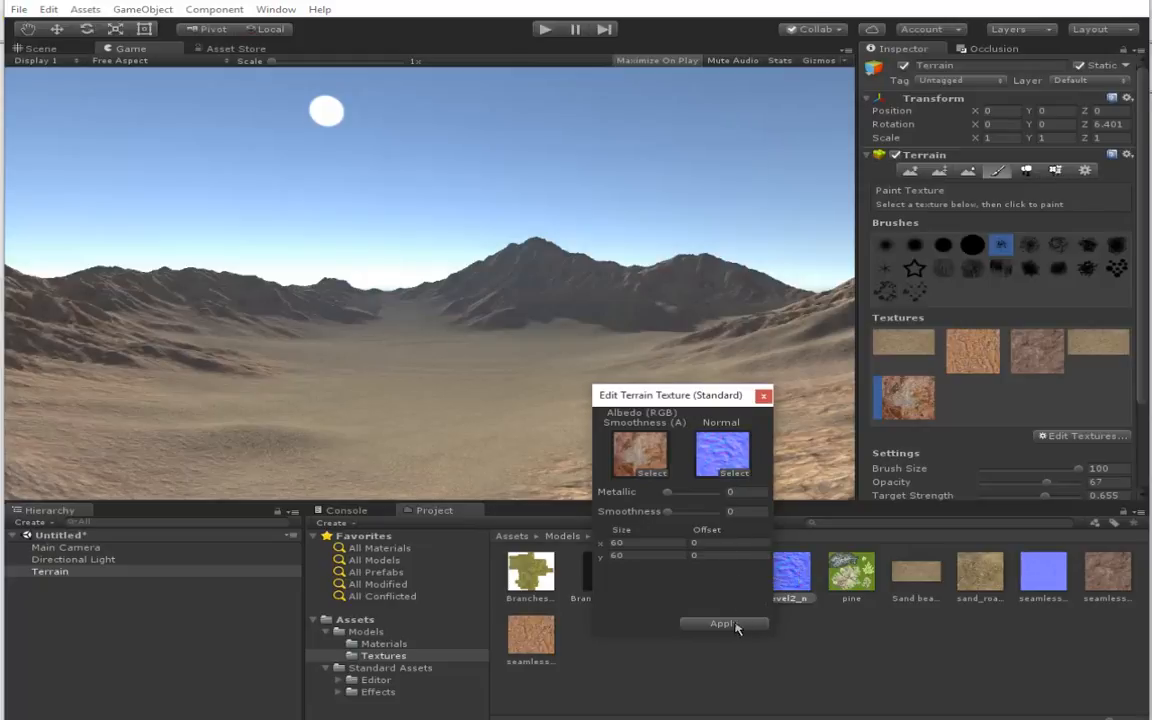
pyautogui.click(744, 624)
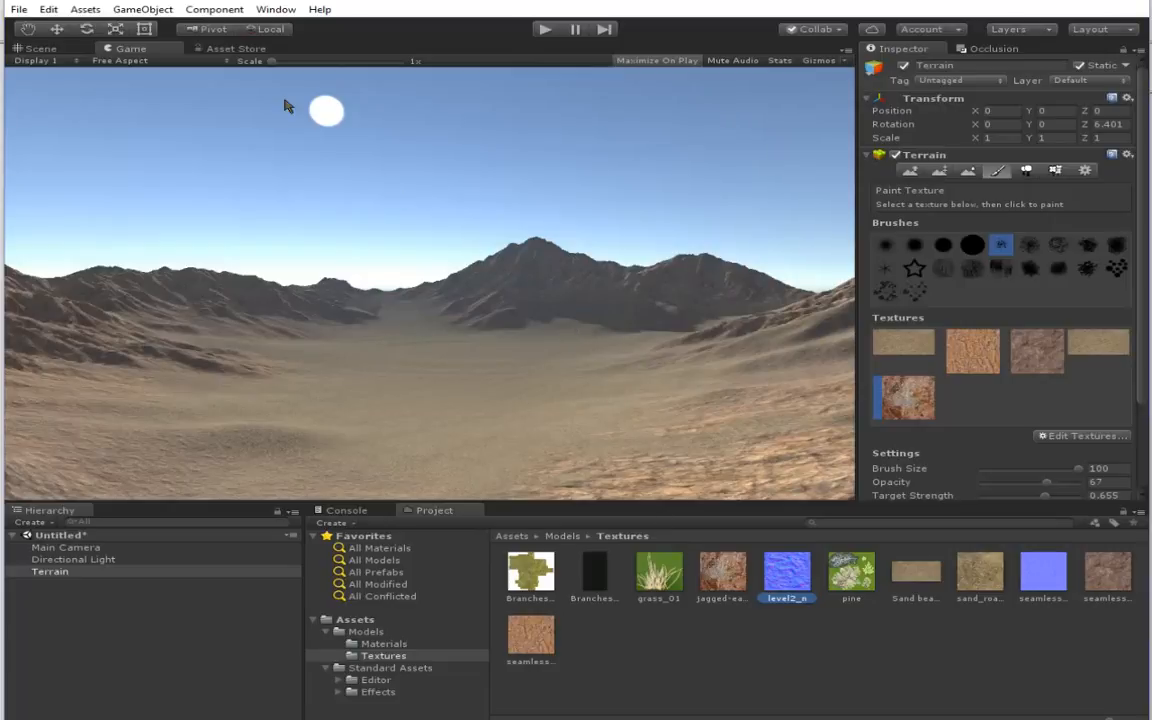
# Step: Add the Color Correction (Curves, Saturation) image effect to the Main Camera
pyautogui.click(229, 14)
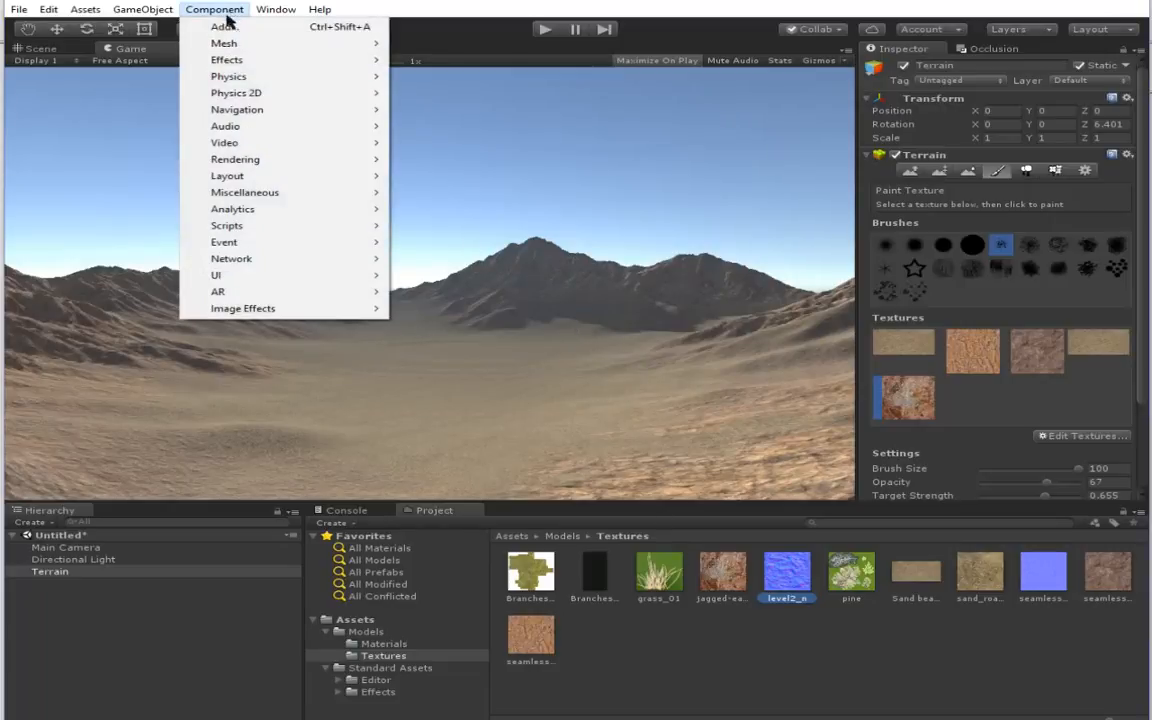
pyautogui.click(65, 547)
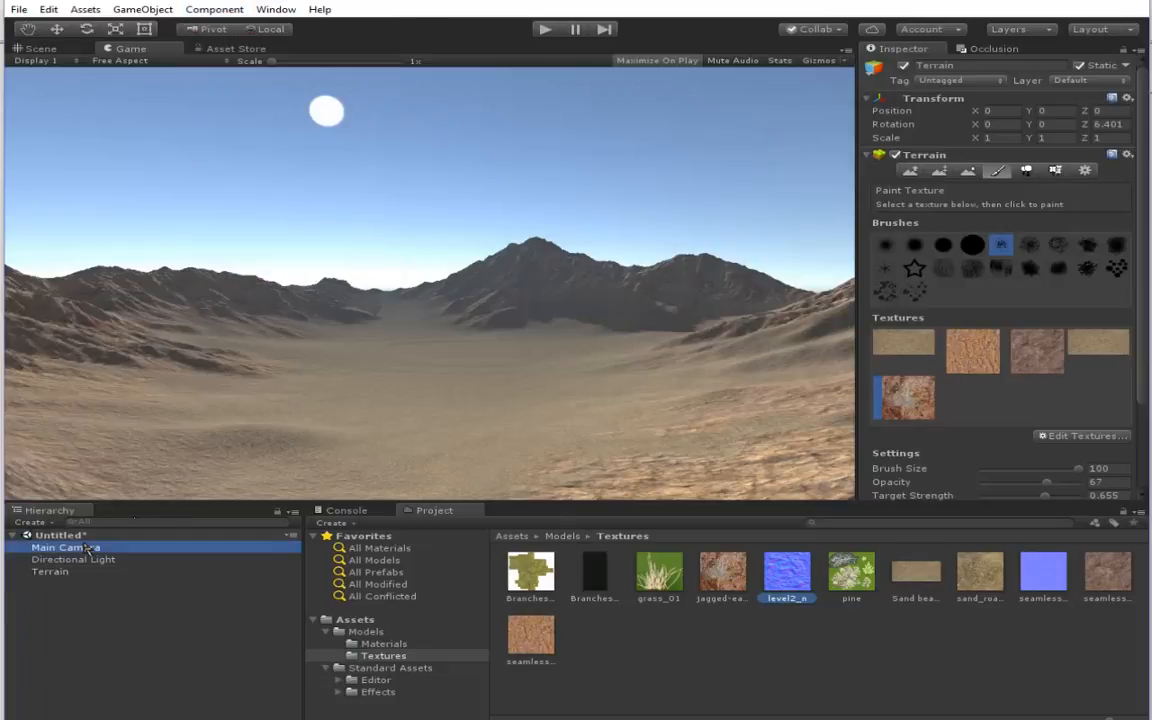
pyautogui.click(233, 11)
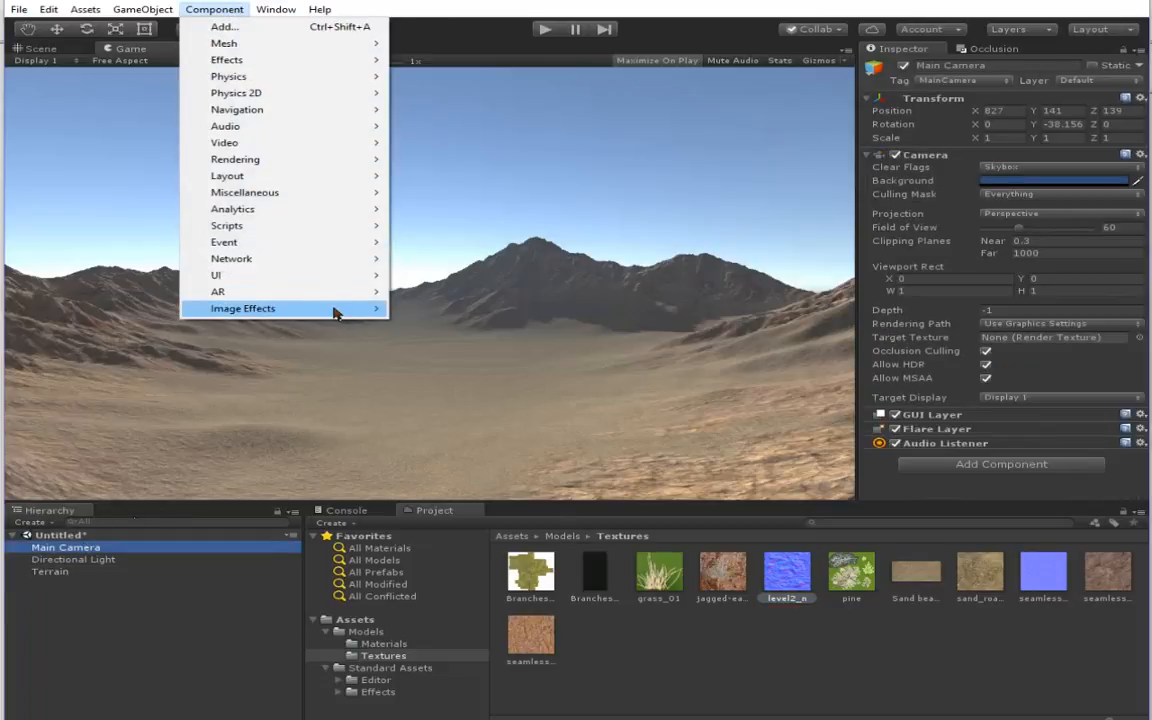
pyautogui.moveTo(330, 308)
pyautogui.moveTo(470, 376)
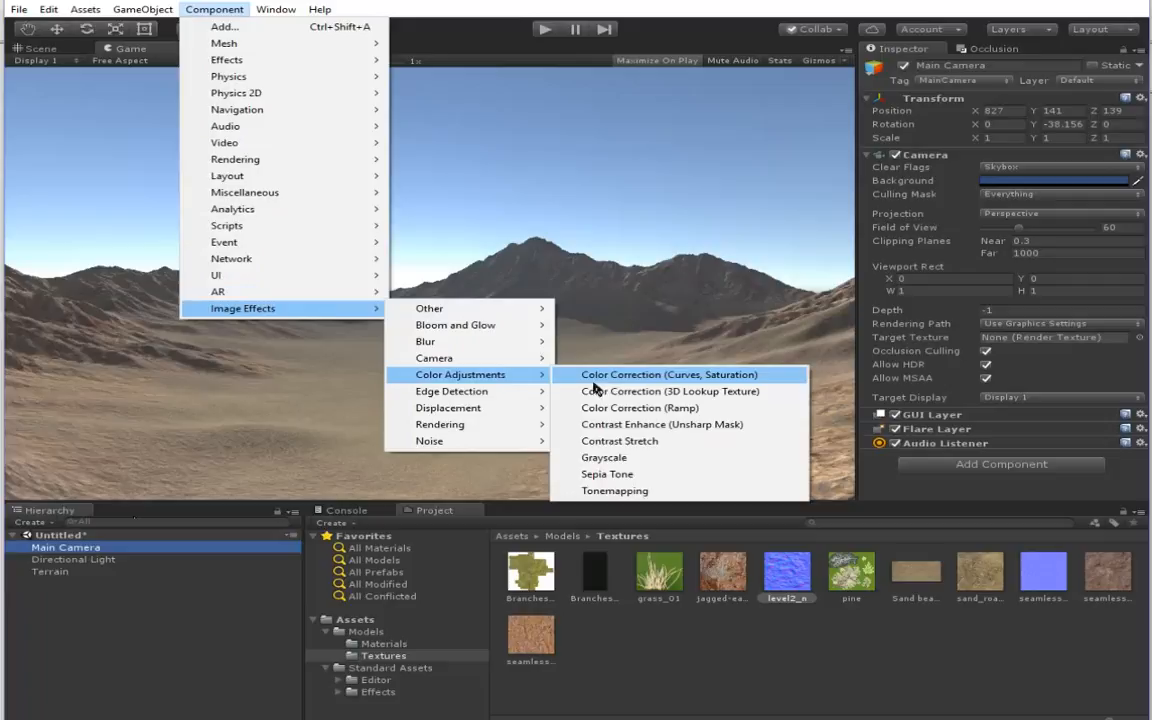
pyautogui.click(716, 378)
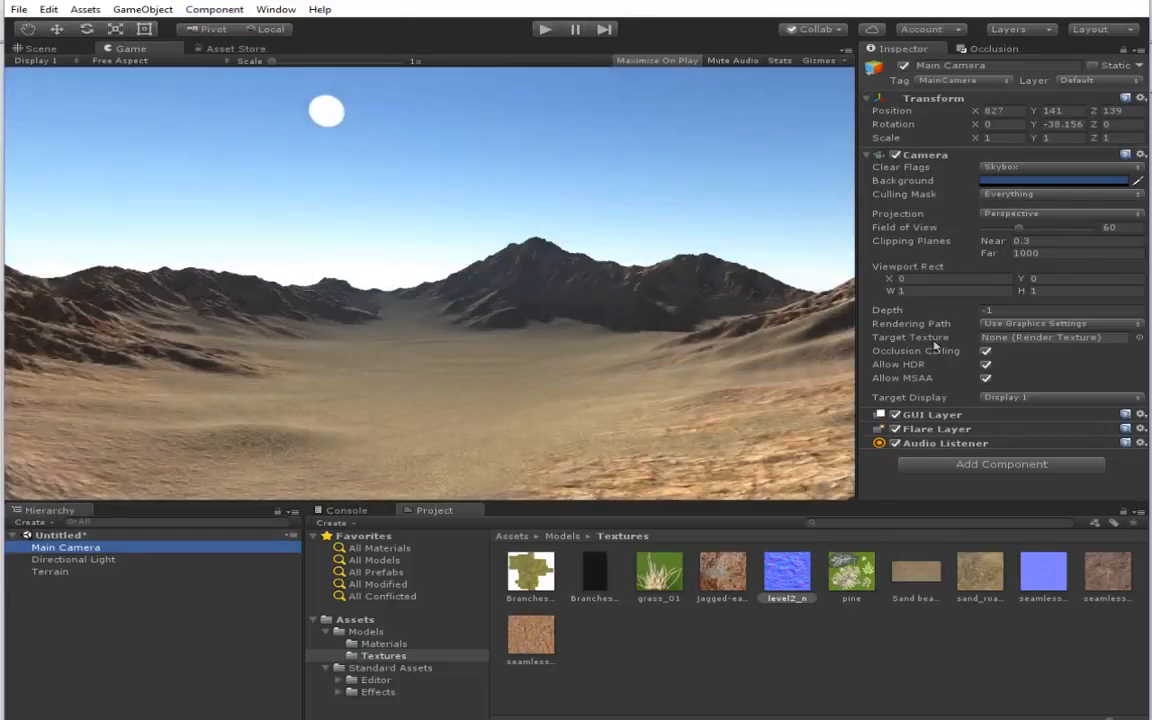
# Step: Set the color correction saturation to 0.8
pyautogui.scroll(-3, 1048, 345)
pyautogui.moveTo(1121, 372); pyautogui.dragTo(1094, 374)
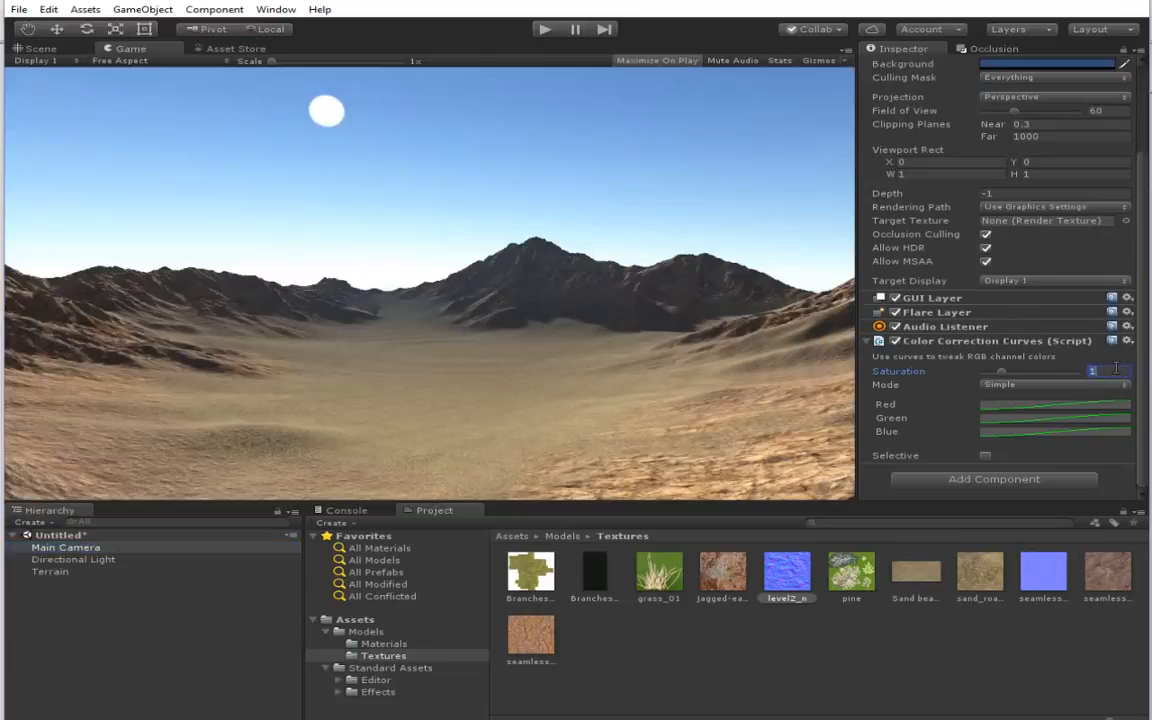
pyautogui.write('0.8')
# Step: Raise two of the RGB color correction curves slightly, adding two points to the first one, and close the curve editor
pyautogui.click(1025, 410)
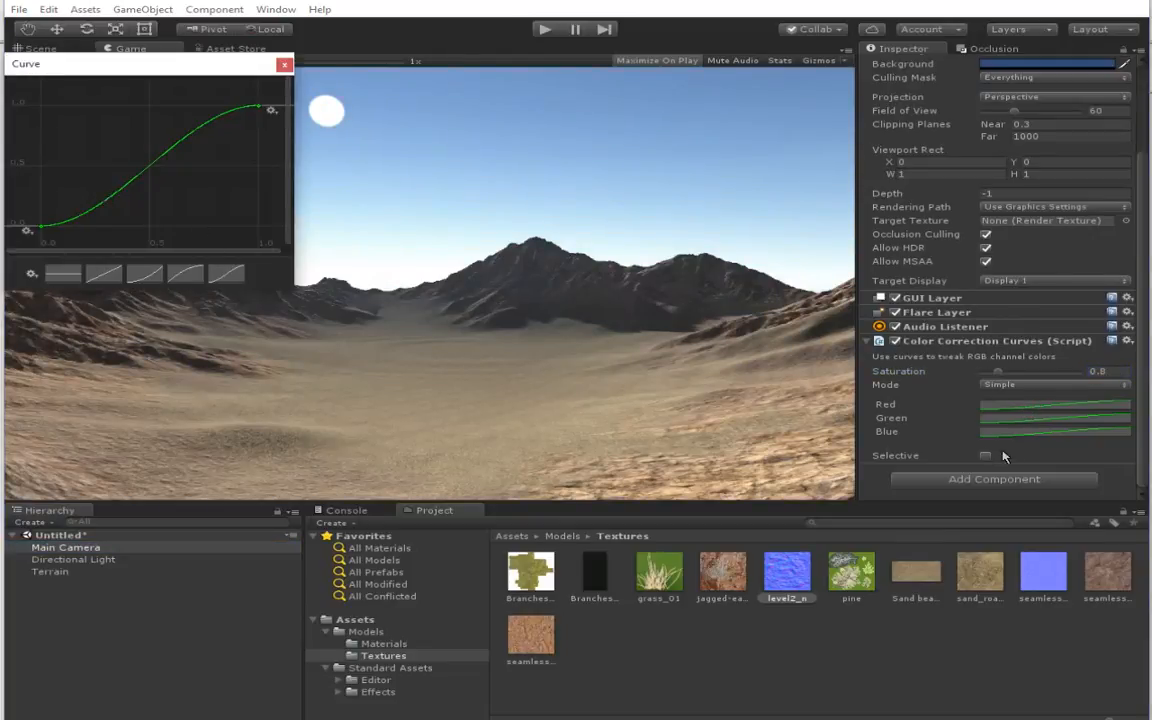
pyautogui.doubleClick(110, 204)
pyautogui.click(108, 203)
pyautogui.moveTo(174, 152)
pyautogui.mouseDown()
pyautogui.moveTo(173, 130)
pyautogui.moveTo(181, 142)
pyautogui.mouseUp()
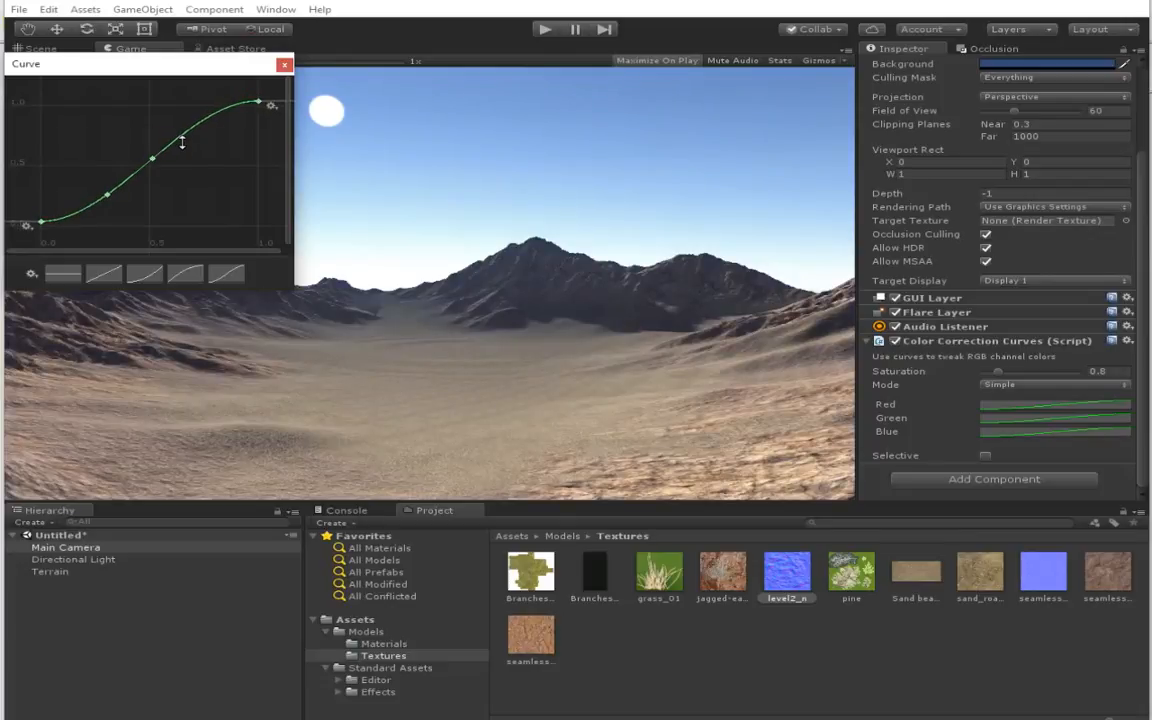
pyautogui.click(1014, 413)
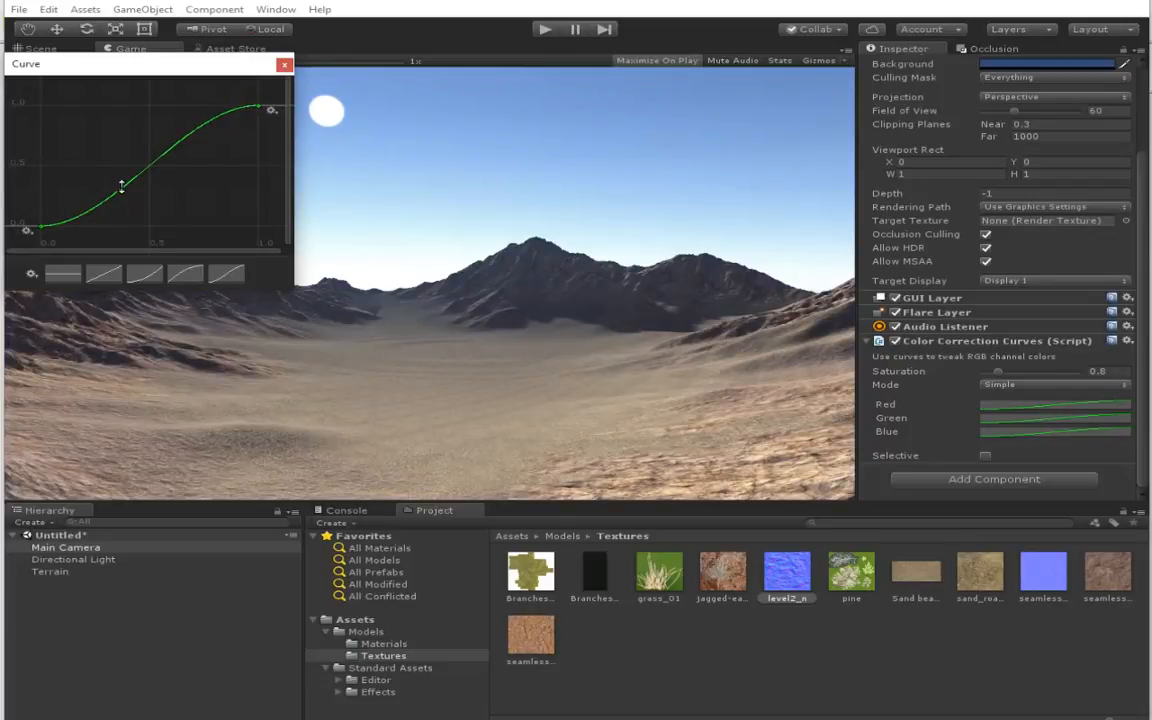
pyautogui.moveTo(121, 188); pyautogui.dragTo(118, 184)
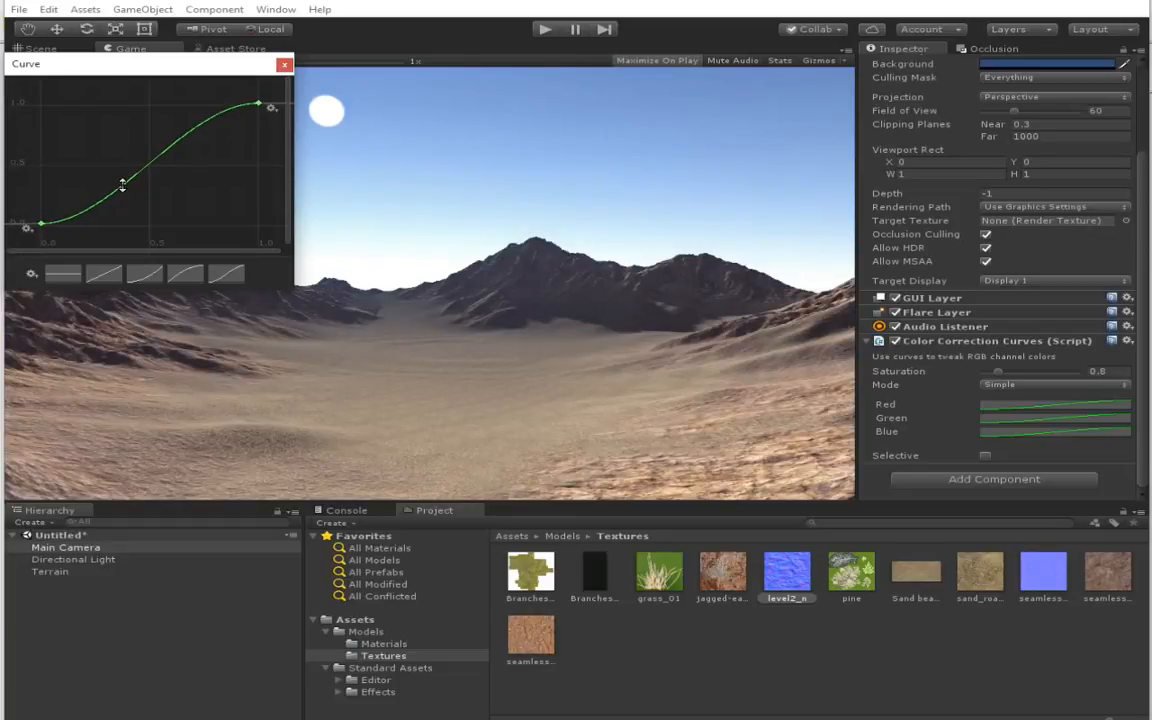
pyautogui.click(284, 64)
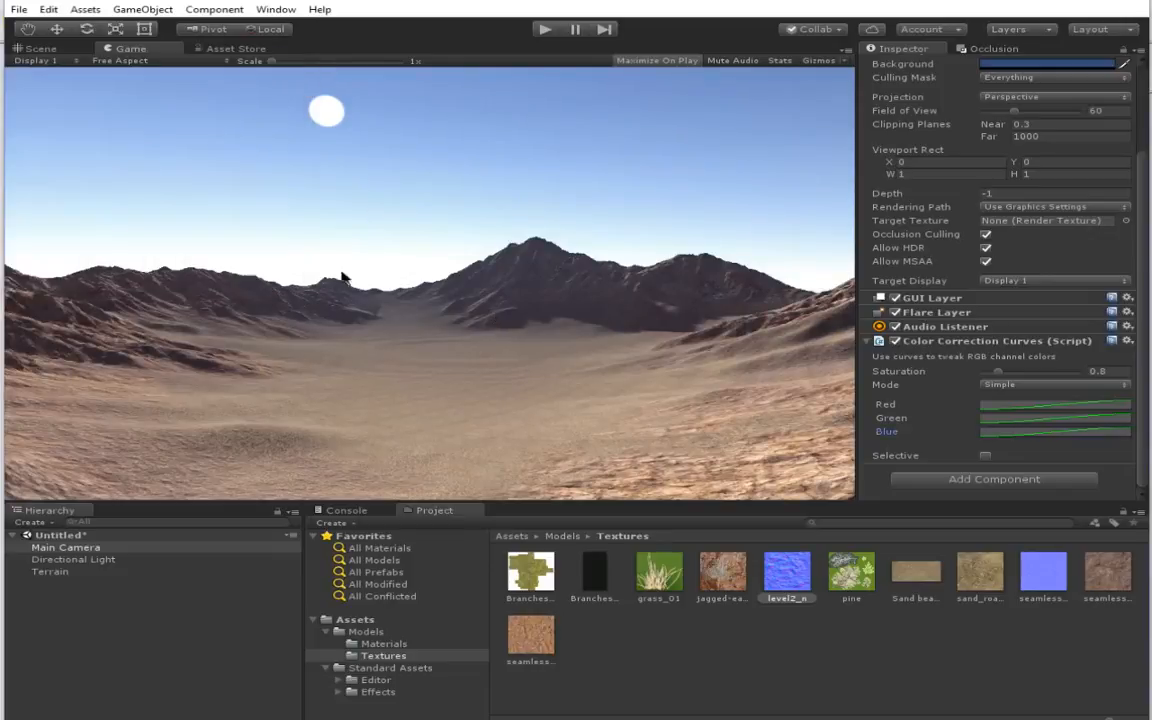
# Step: In the scene, shift the Main Camera slightly inward over the terrain, turn it a little about its vertical axis, and return to the game view
pyautogui.click(40, 50)
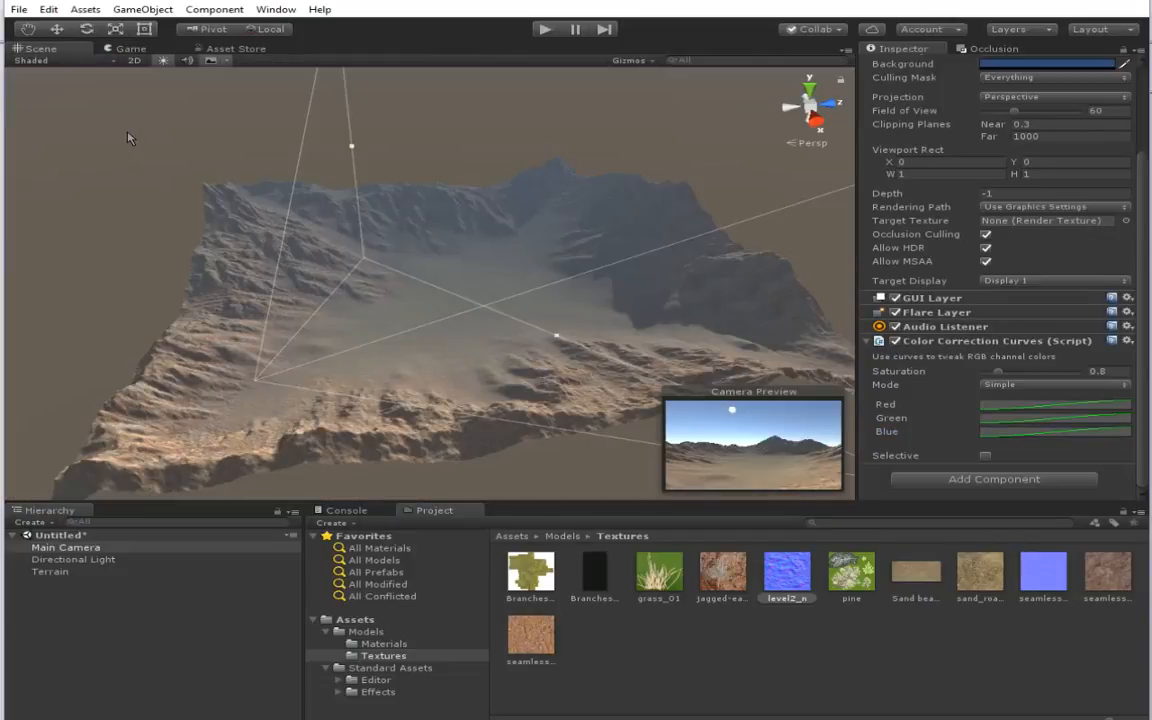
pyautogui.click(57, 29)
pyautogui.moveTo(297, 411); pyautogui.dragTo(285, 402)
pyautogui.moveTo(298, 339); pyautogui.dragTo(331, 341)
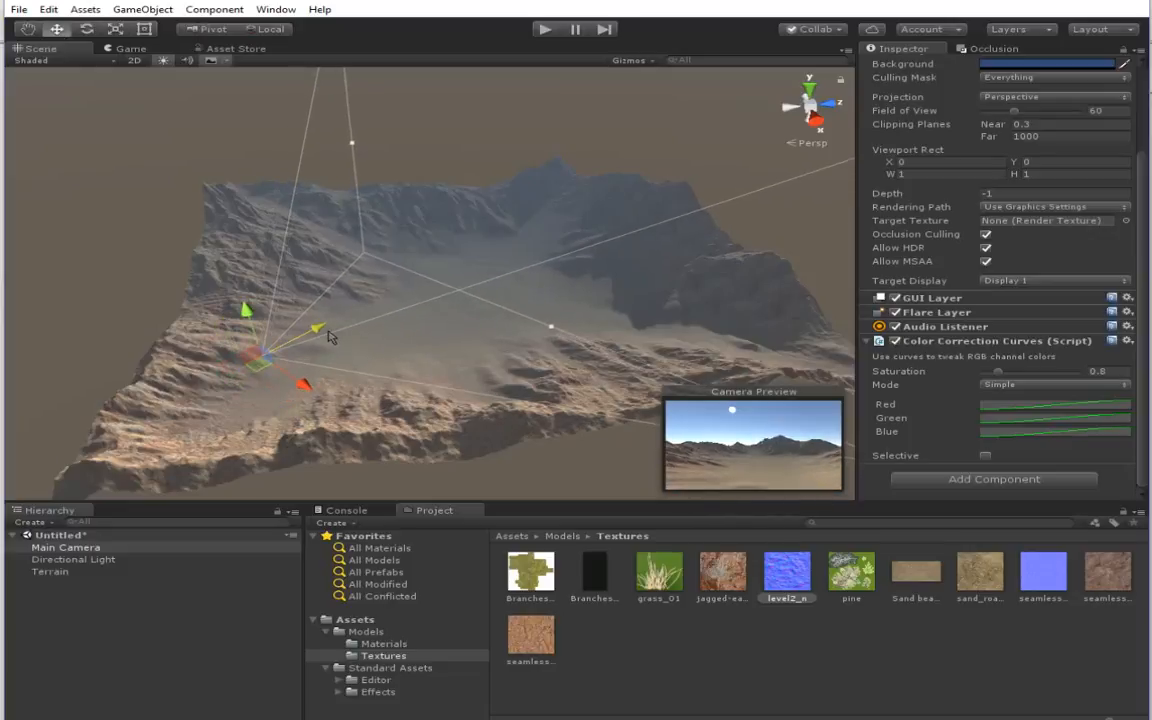
pyautogui.click(87, 29)
pyautogui.moveTo(268, 398); pyautogui.dragTo(266, 403)
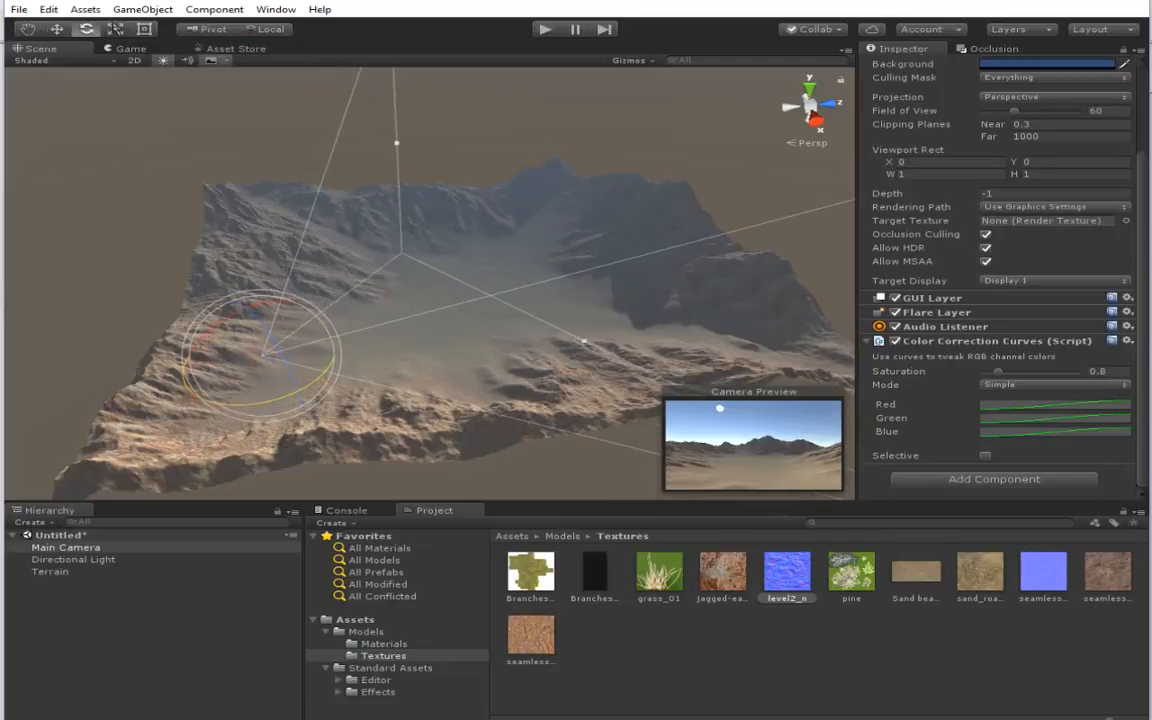
pyautogui.click(128, 49)
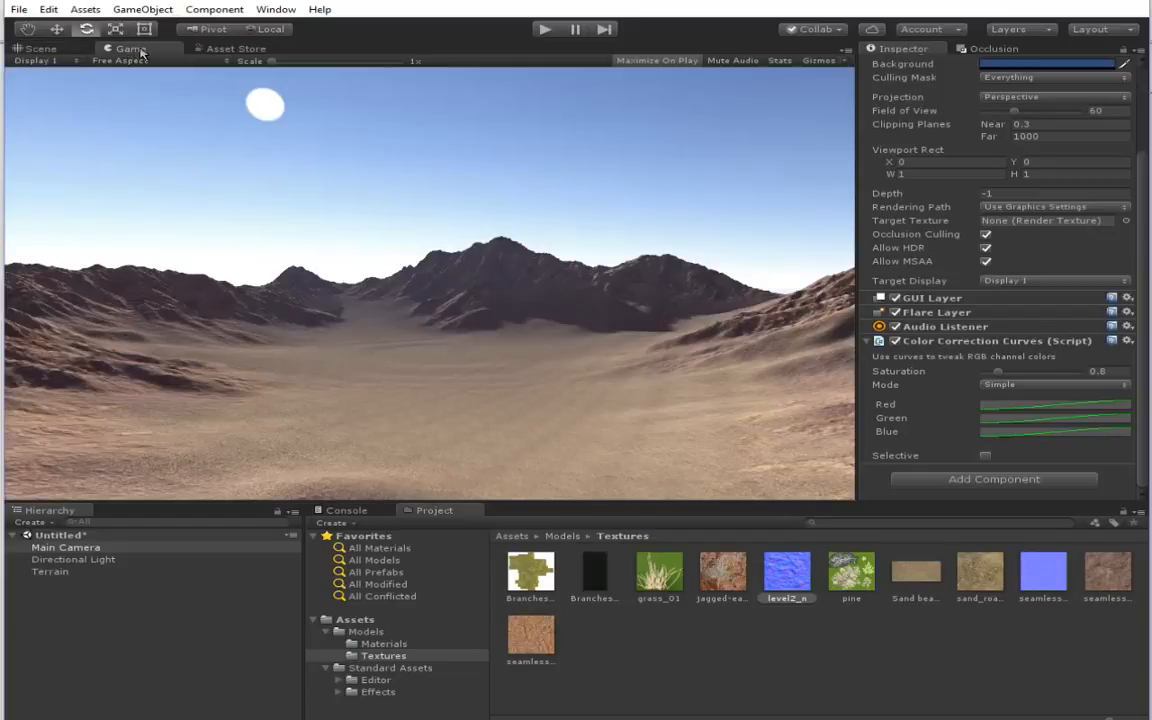
# Step: Add the Tonemapping image effect to the Main Camera
pyautogui.click(192, 10)
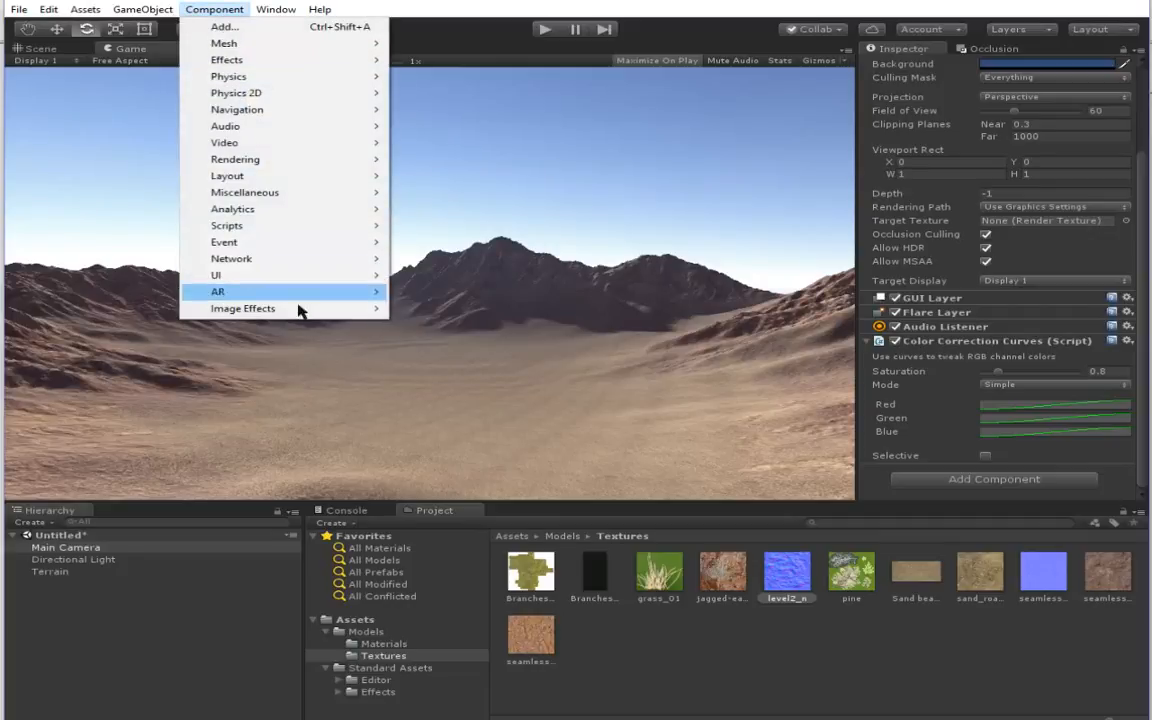
pyautogui.moveTo(305, 308)
pyautogui.moveTo(512, 376)
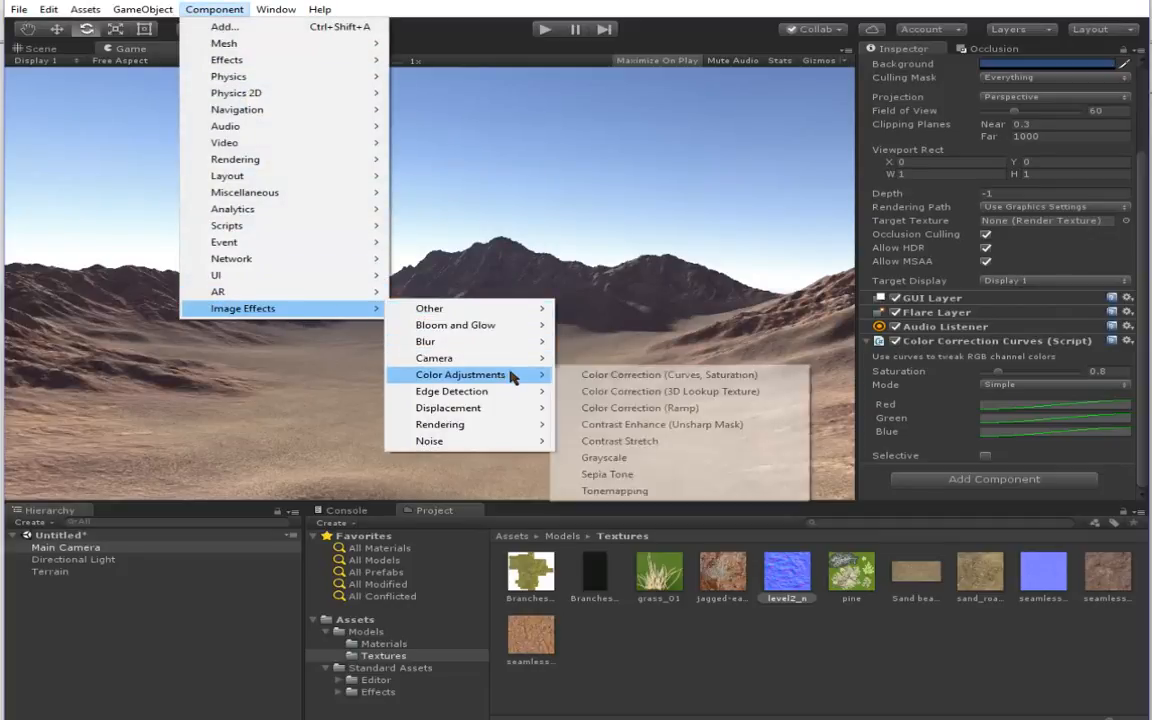
pyautogui.click(613, 491)
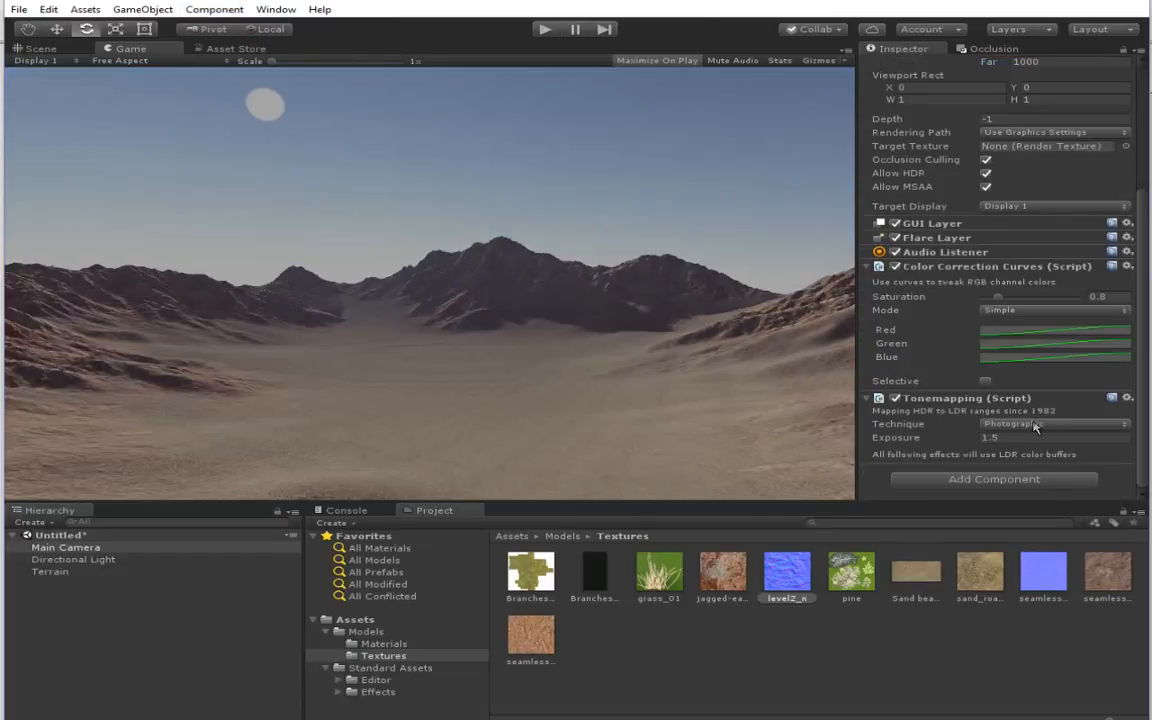
# Step: Set the Tonemapping technique to User Curve and pull the remap curve's end point inward to a lower input value
pyautogui.click(1036, 427)
pyautogui.click(1016, 457)
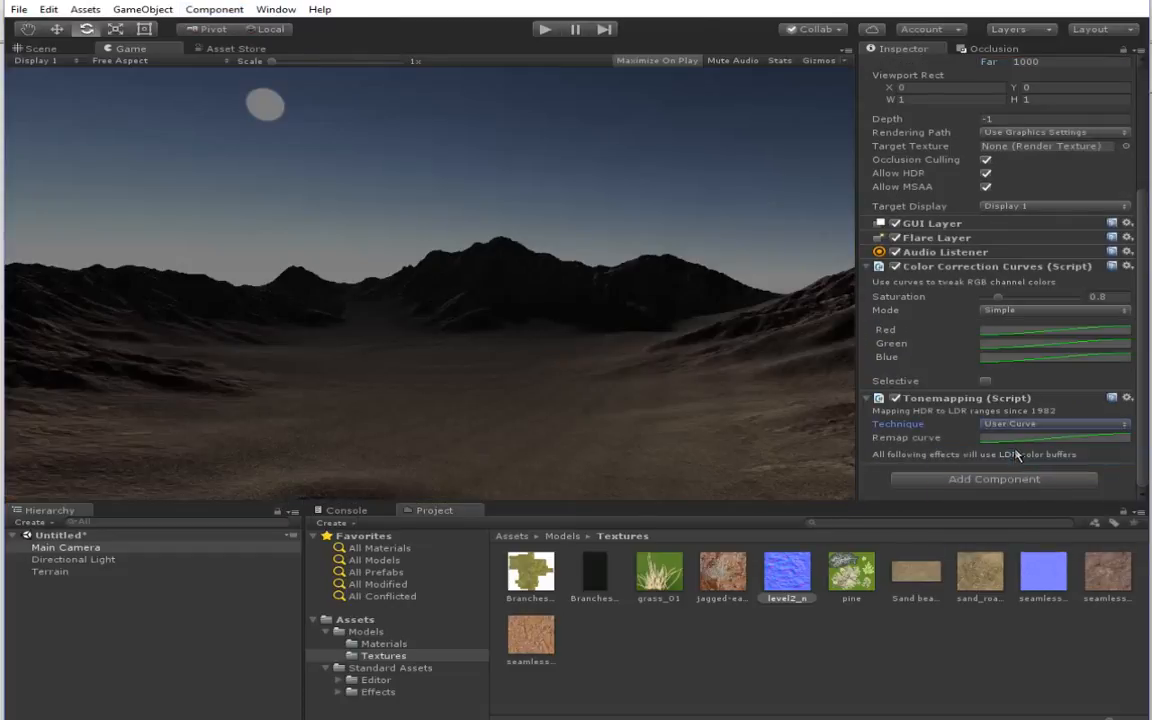
pyautogui.click(1008, 440)
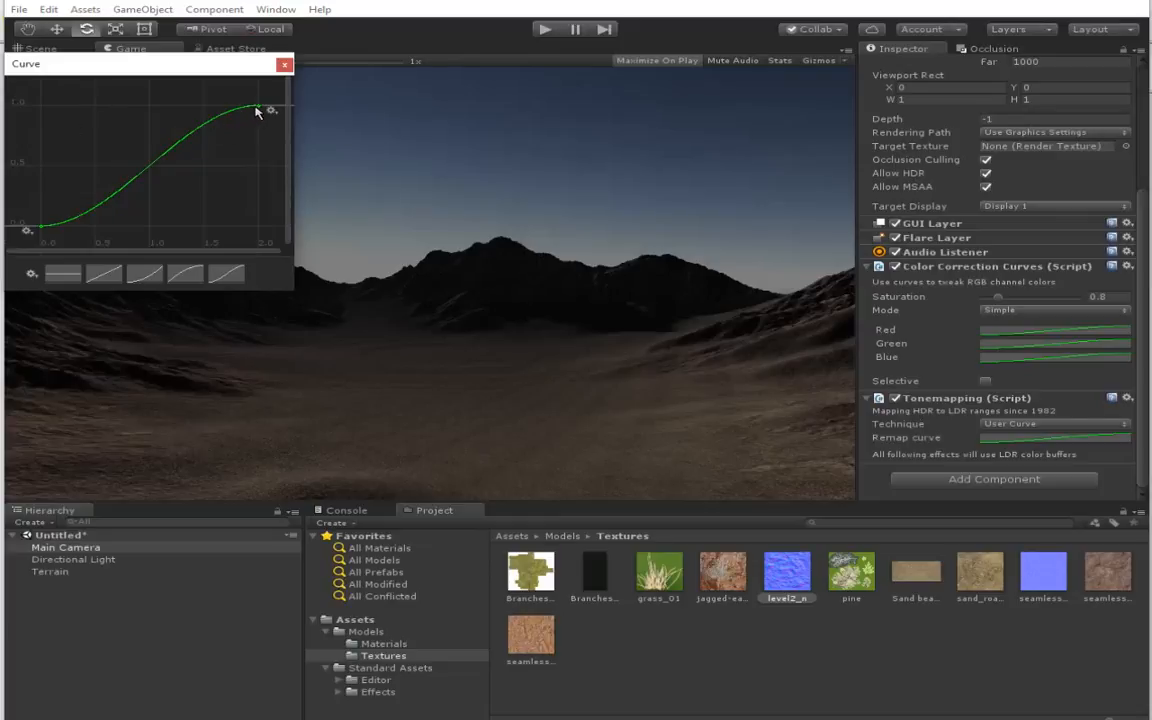
pyautogui.moveTo(255, 107); pyautogui.dragTo(217, 104)
pyautogui.scroll(-1, 128, 178)
# Step: Shift the remap curve's start point below zero, place its end point at about 1.45, 1.093, and close the curve editor
pyautogui.click(63, 218)
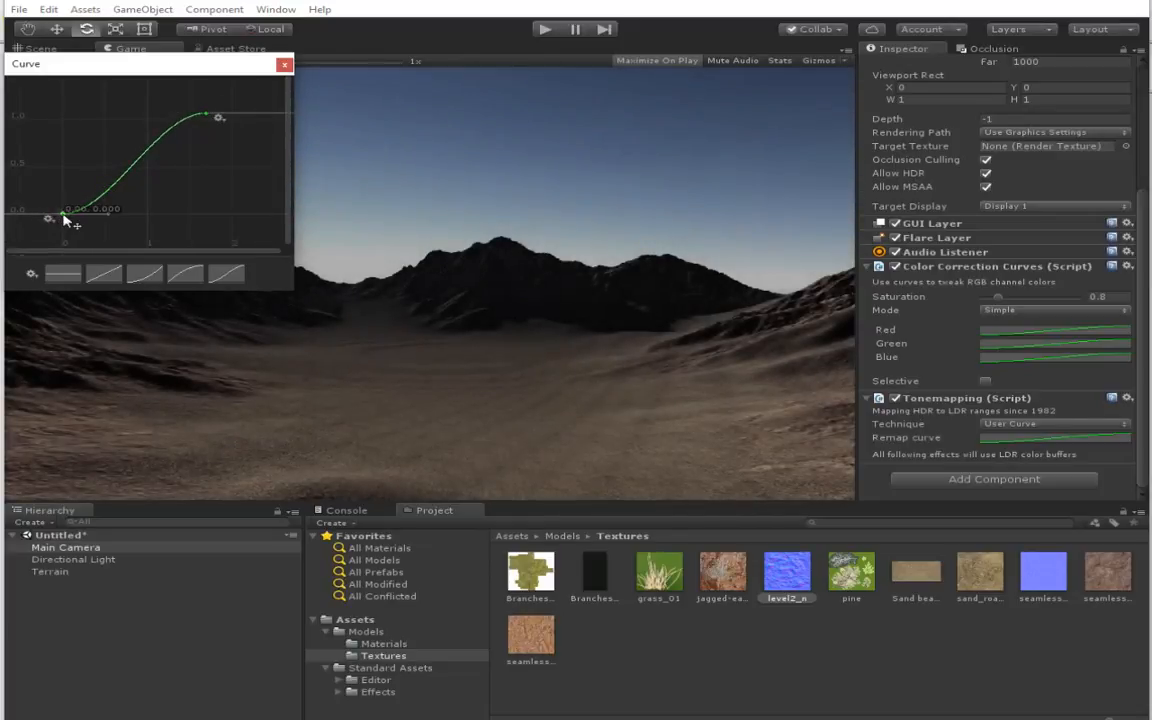
pyautogui.moveTo(64, 217); pyautogui.dragTo(28, 220)
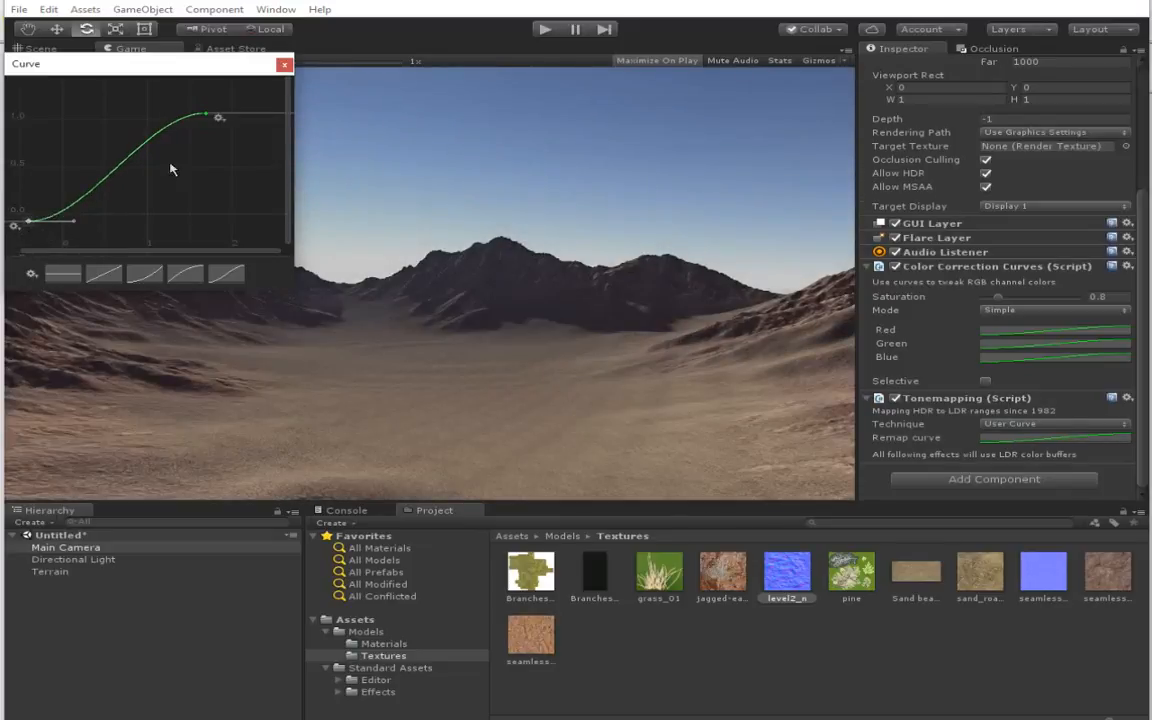
pyautogui.moveTo(208, 116)
pyautogui.mouseDown()
pyautogui.moveTo(216, 110)
pyautogui.moveTo(192, 113)
pyautogui.moveTo(205, 112)
pyautogui.mouseUp()
pyautogui.moveTo(32, 227)
pyautogui.mouseDown()
pyautogui.moveTo(35, 207)
pyautogui.moveTo(36, 232)
pyautogui.mouseUp()
pyautogui.moveTo(206, 114); pyautogui.dragTo(185, 113)
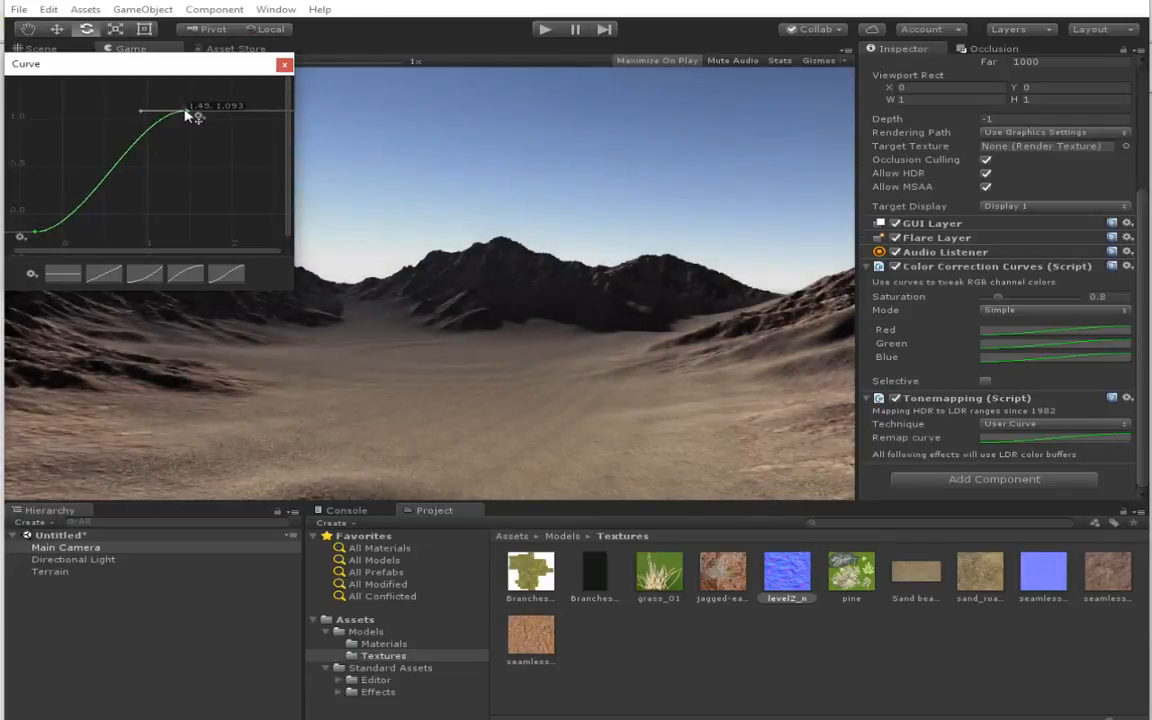
pyautogui.click(285, 65)
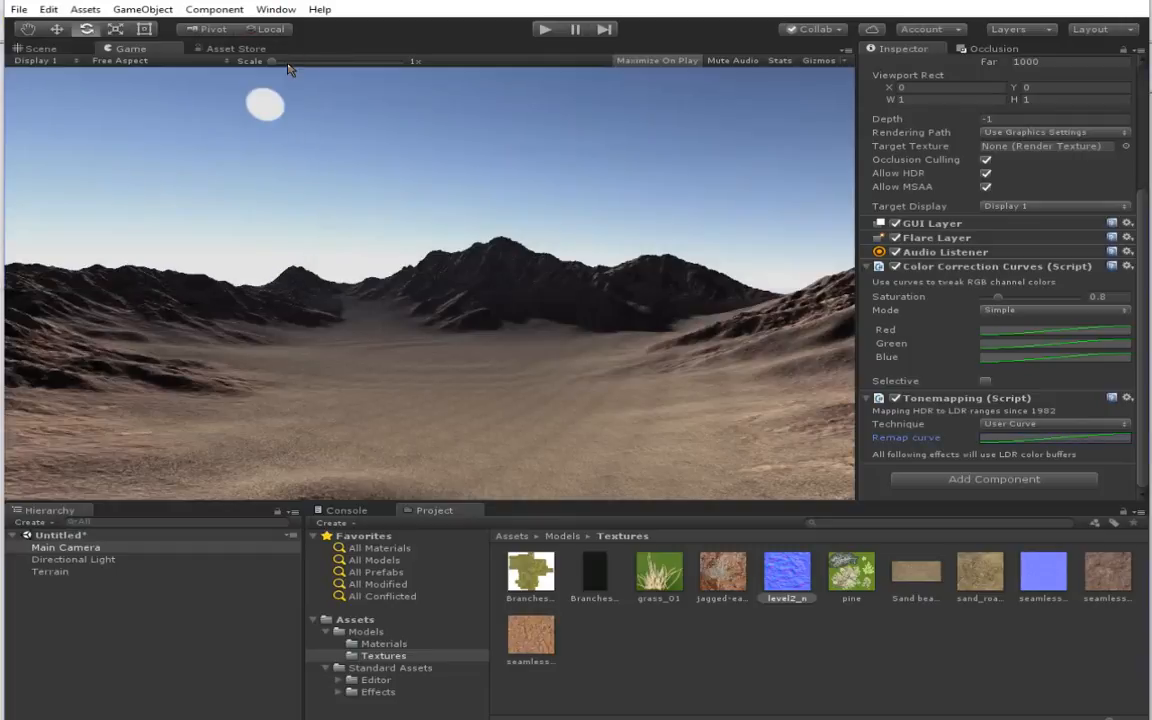
# Step: Open the scene lighting settings and change the ambient color to a light beige, hex B4AD98
pyautogui.click(274, 9)
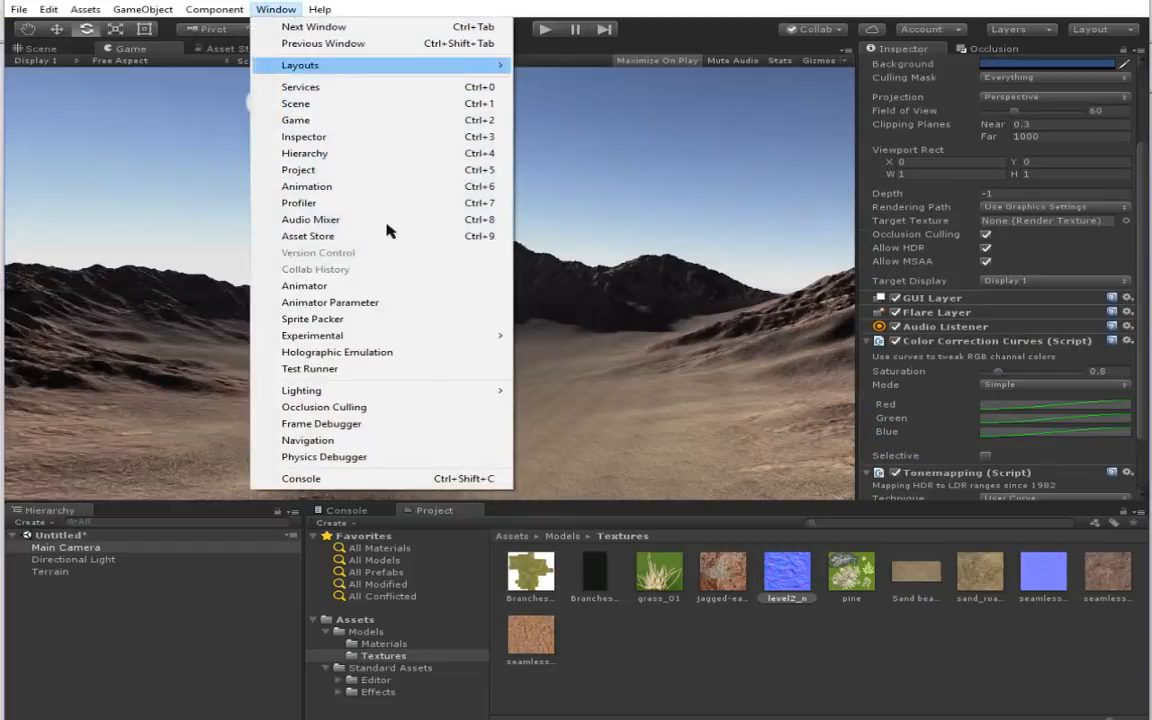
pyautogui.moveTo(415, 391)
pyautogui.click(555, 378)
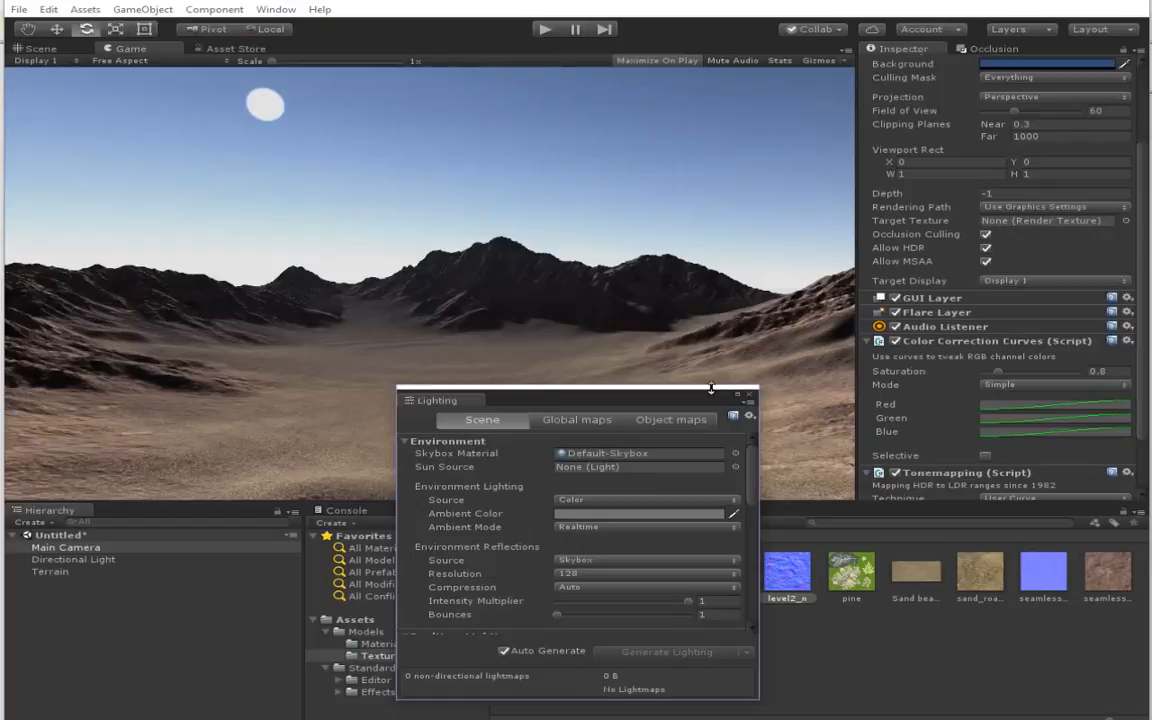
pyautogui.click(620, 516)
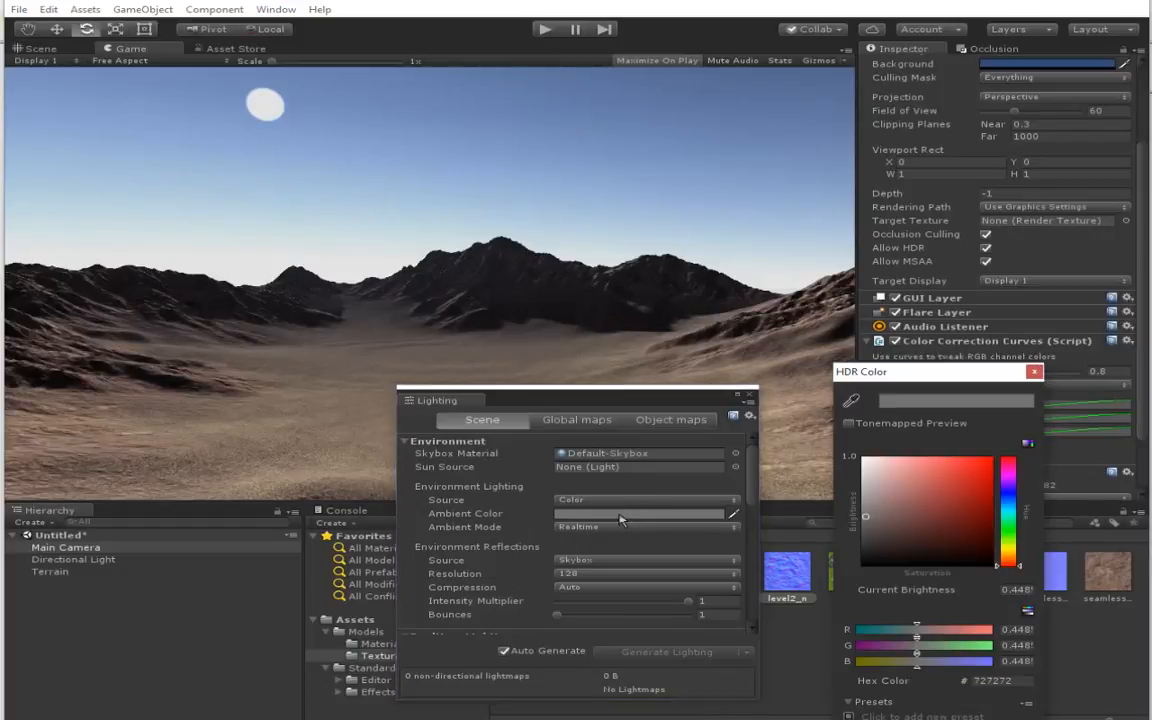
pyautogui.click(887, 499)
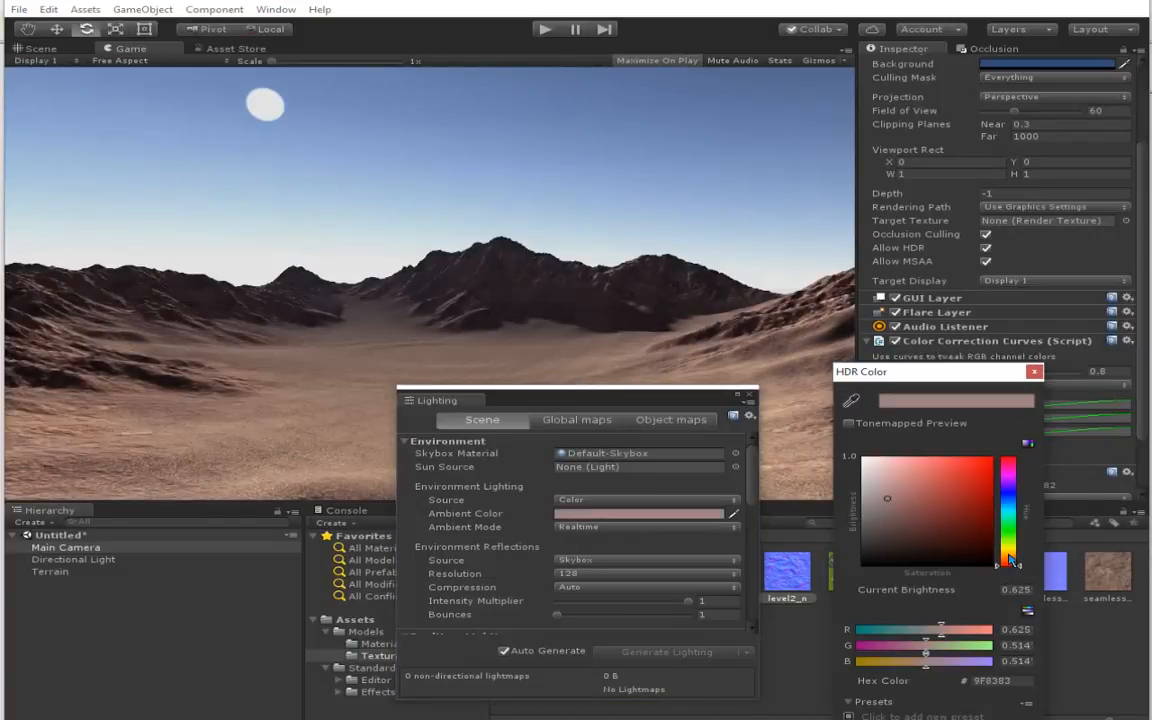
pyautogui.moveTo(1011, 560); pyautogui.dragTo(1010, 552)
pyautogui.moveTo(892, 491); pyautogui.dragTo(888, 485)
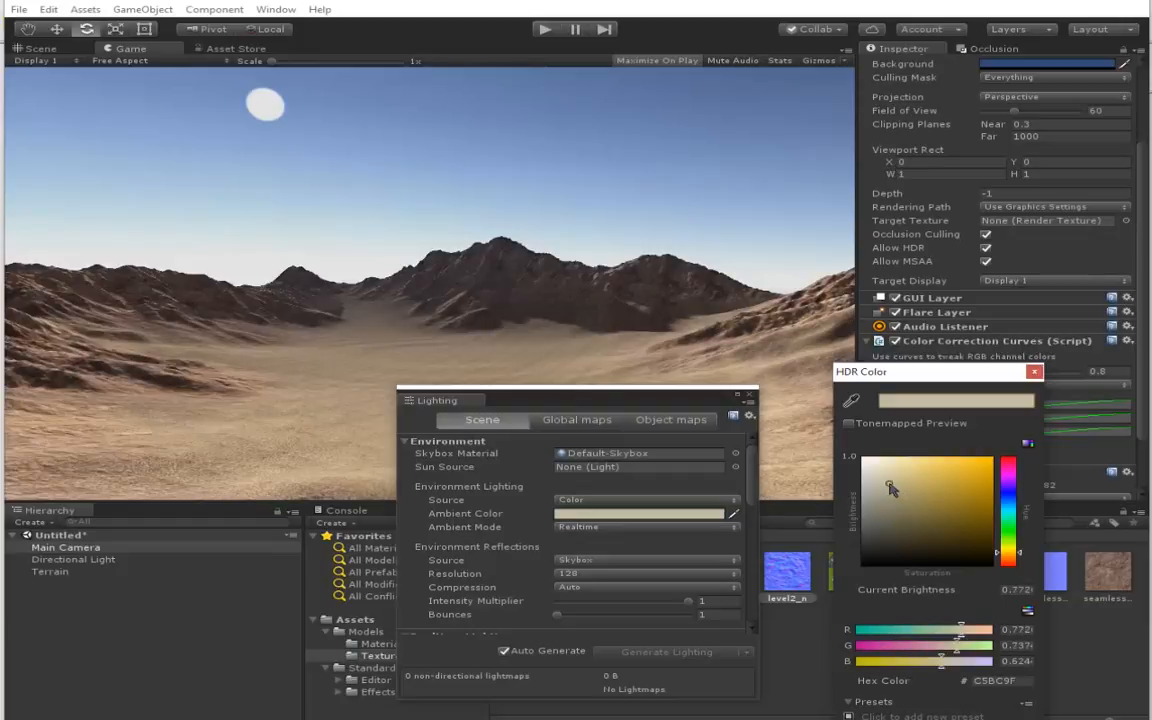
pyautogui.click(886, 491)
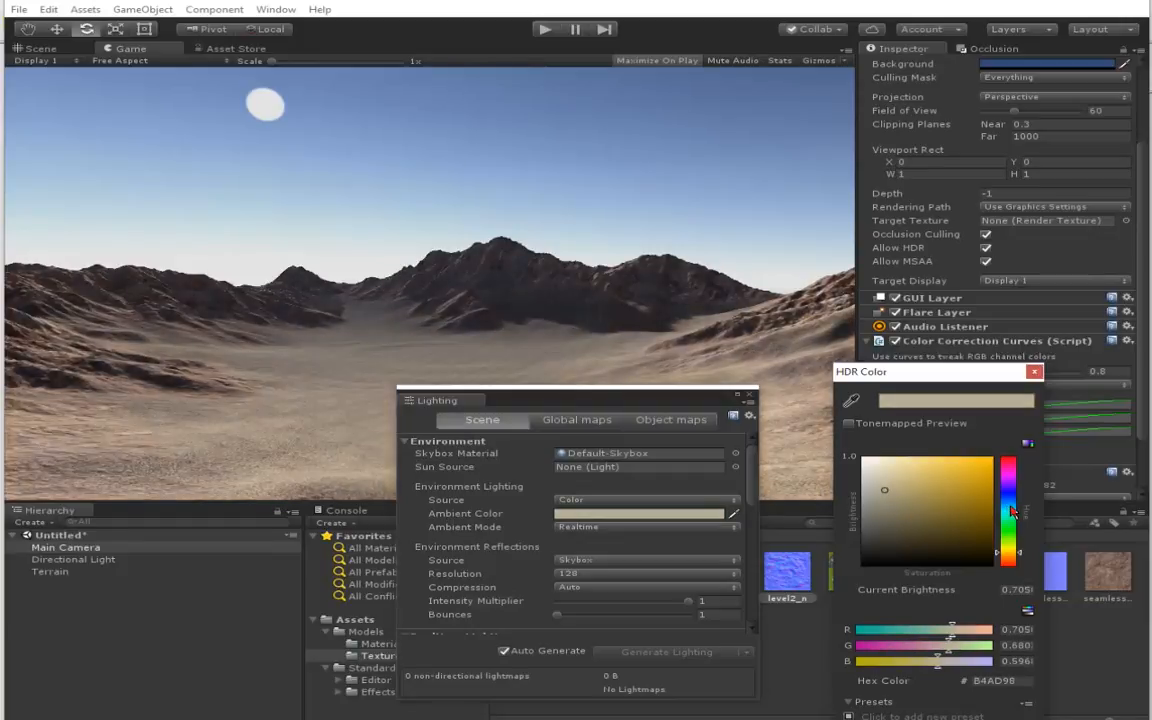
# Step: Try a bluish-grey ambient color, return its hue to a warm yellow-orange at the same pale saturation, and close the color picker
pyautogui.click(1010, 504)
pyautogui.click(872, 493)
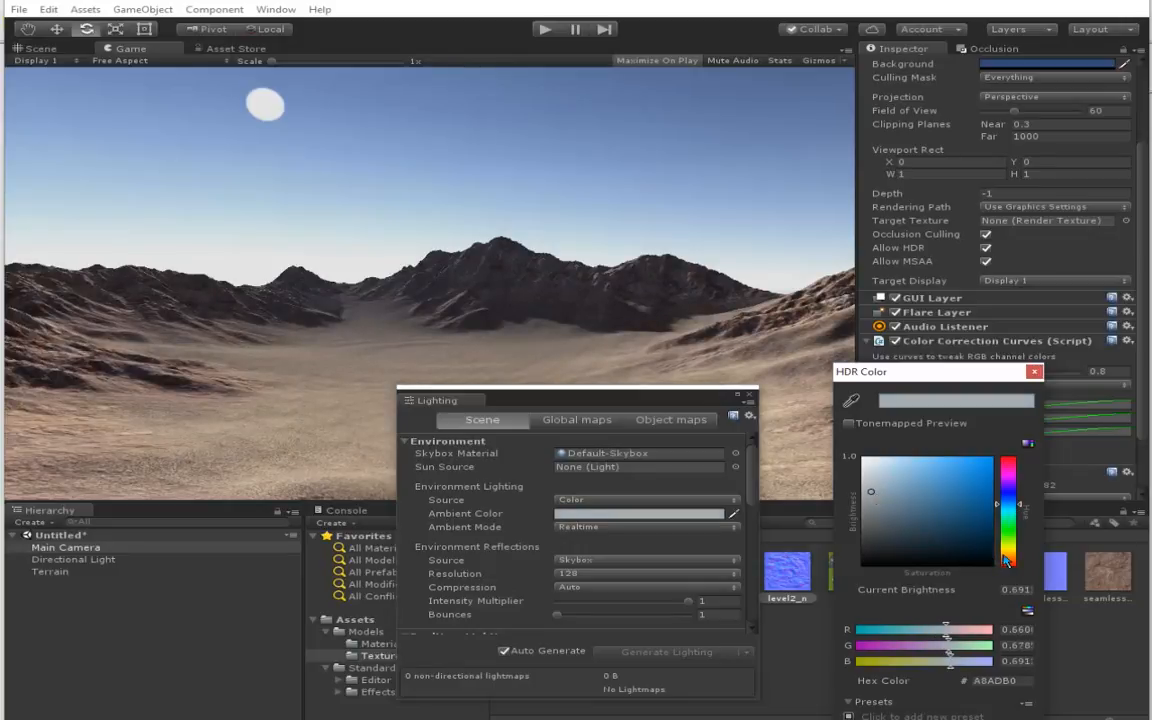
pyautogui.click(1005, 555)
pyautogui.click(1034, 372)
# Step: Set the fog density to 0.0009 and close the lighting settings
pyautogui.scroll(-10, 590, 553)
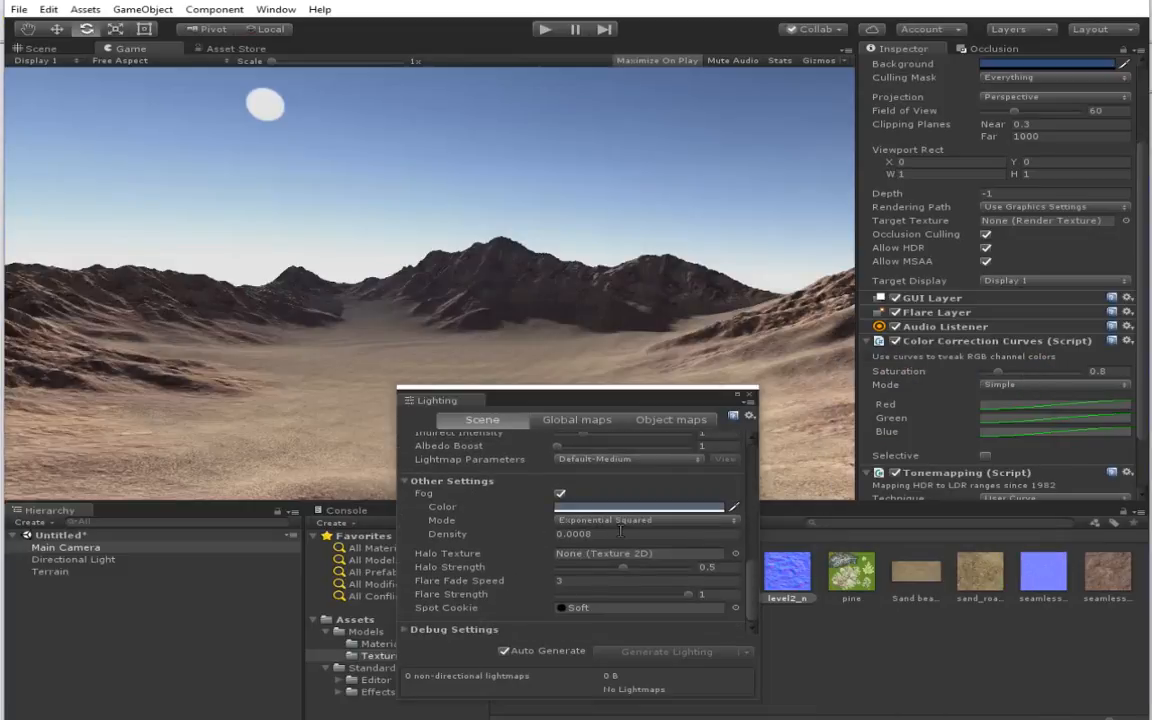
pyautogui.click(620, 533)
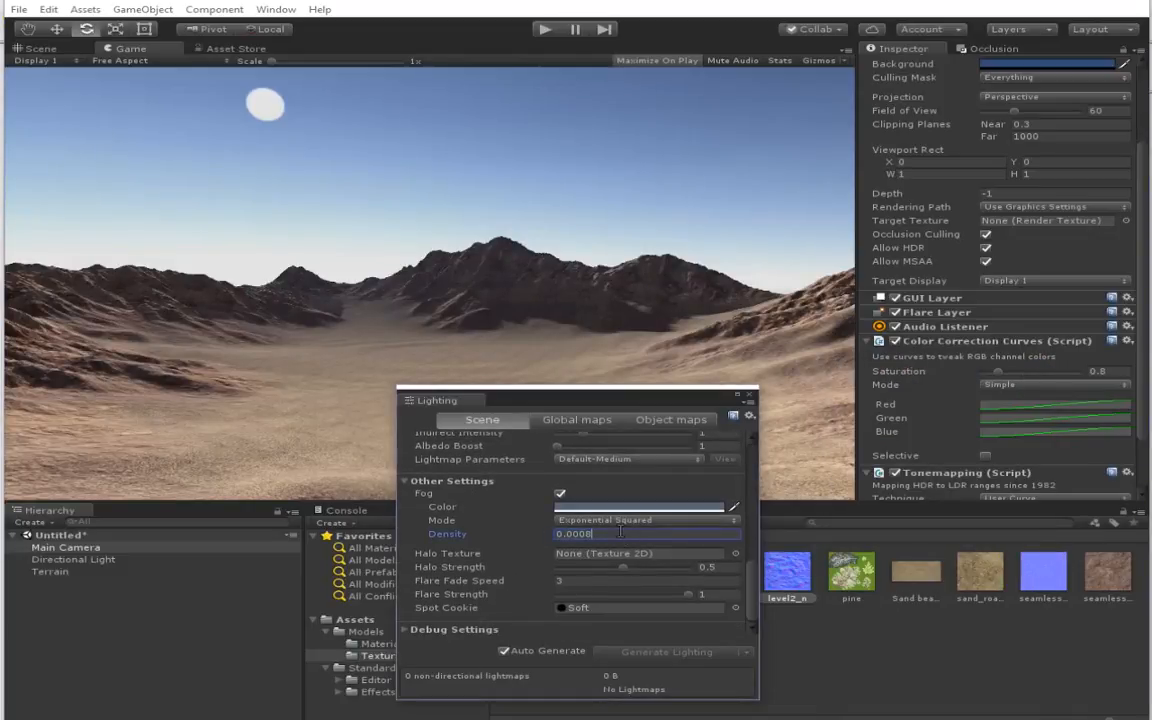
pyautogui.press('BackSpace')
pyautogui.write('9')
pyautogui.click(746, 400)
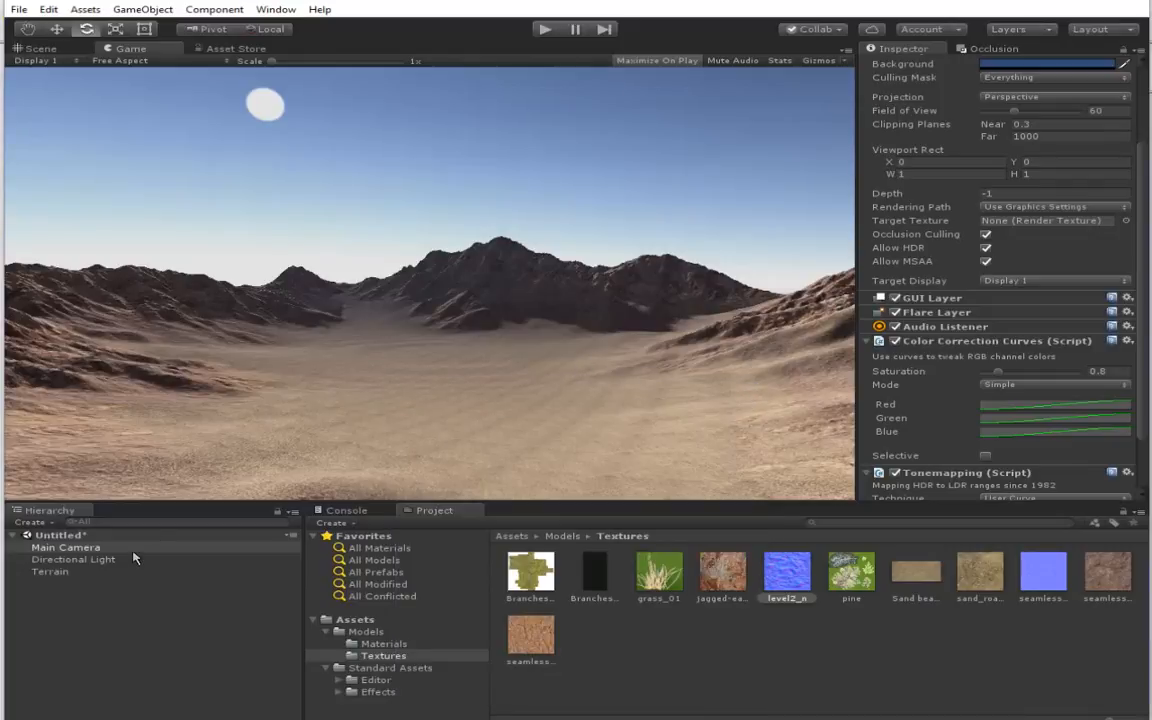
# Step: Add the Bloom image effect to the Main Camera and set its intensity to 0.3
pyautogui.click(198, 10)
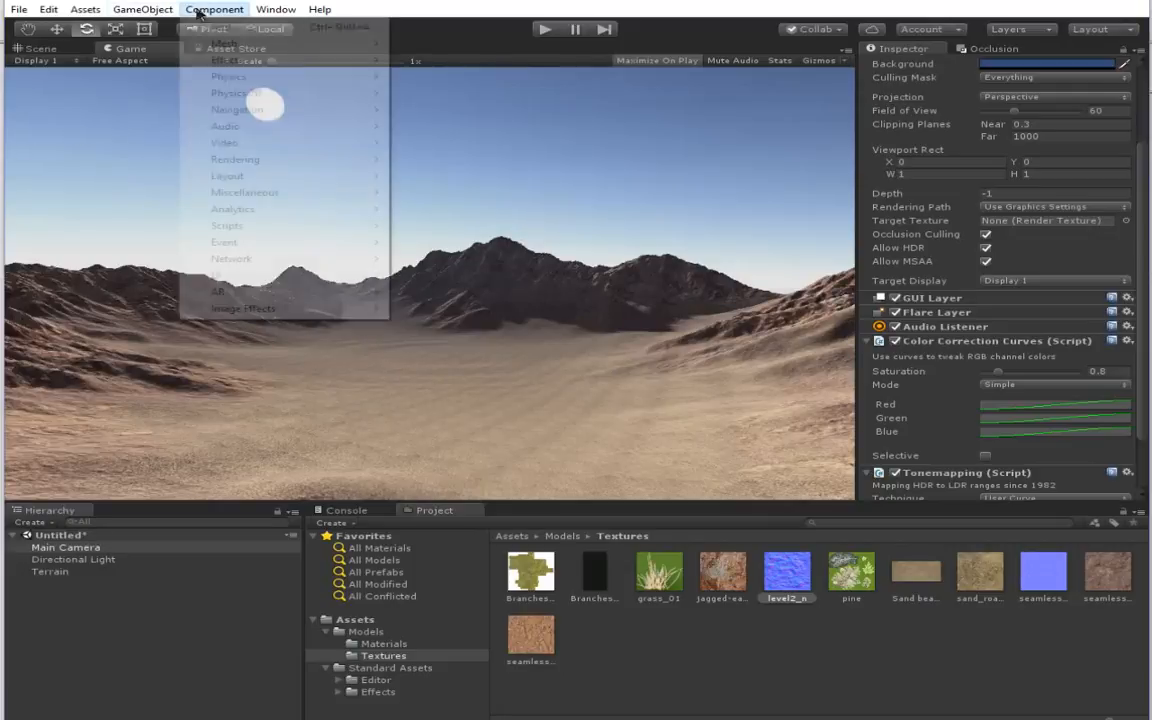
pyautogui.moveTo(300, 308)
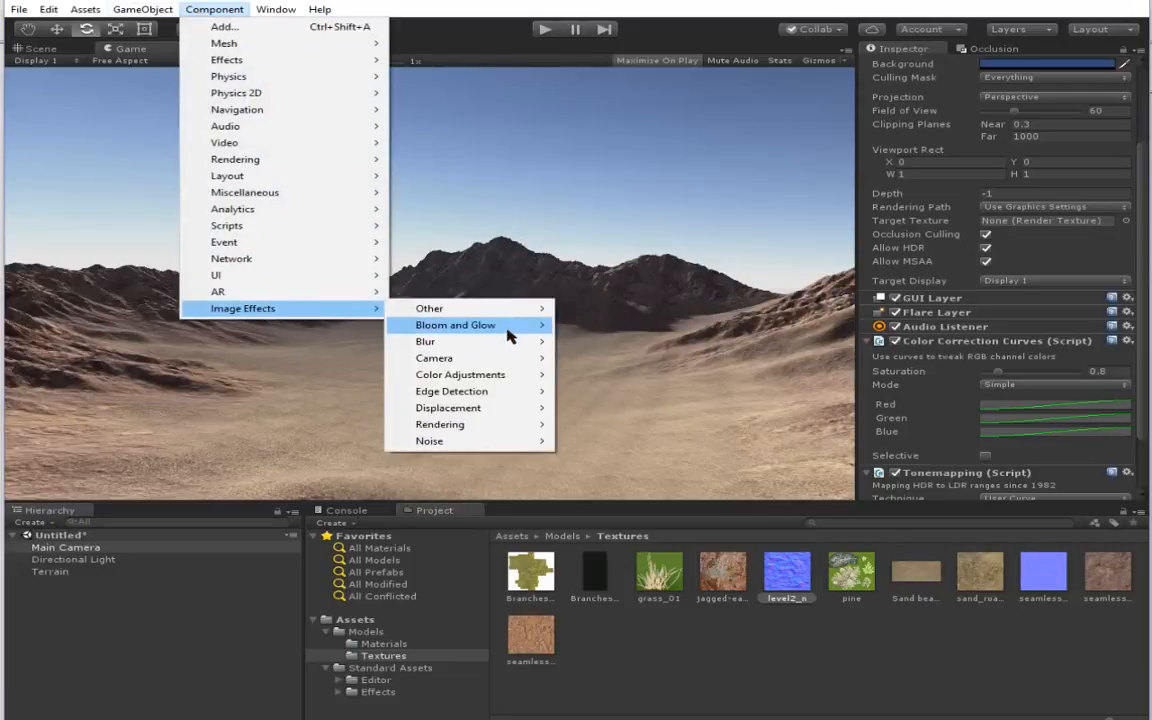
pyautogui.moveTo(507, 330)
pyautogui.click(600, 327)
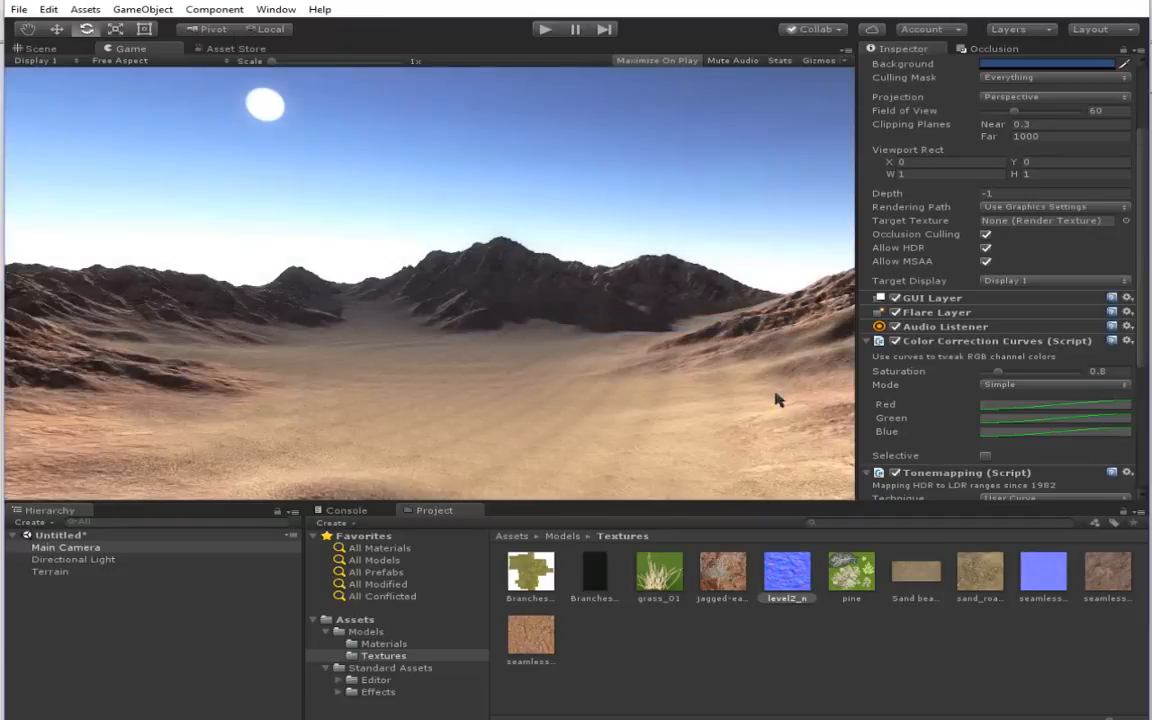
pyautogui.scroll(-5, 960, 400)
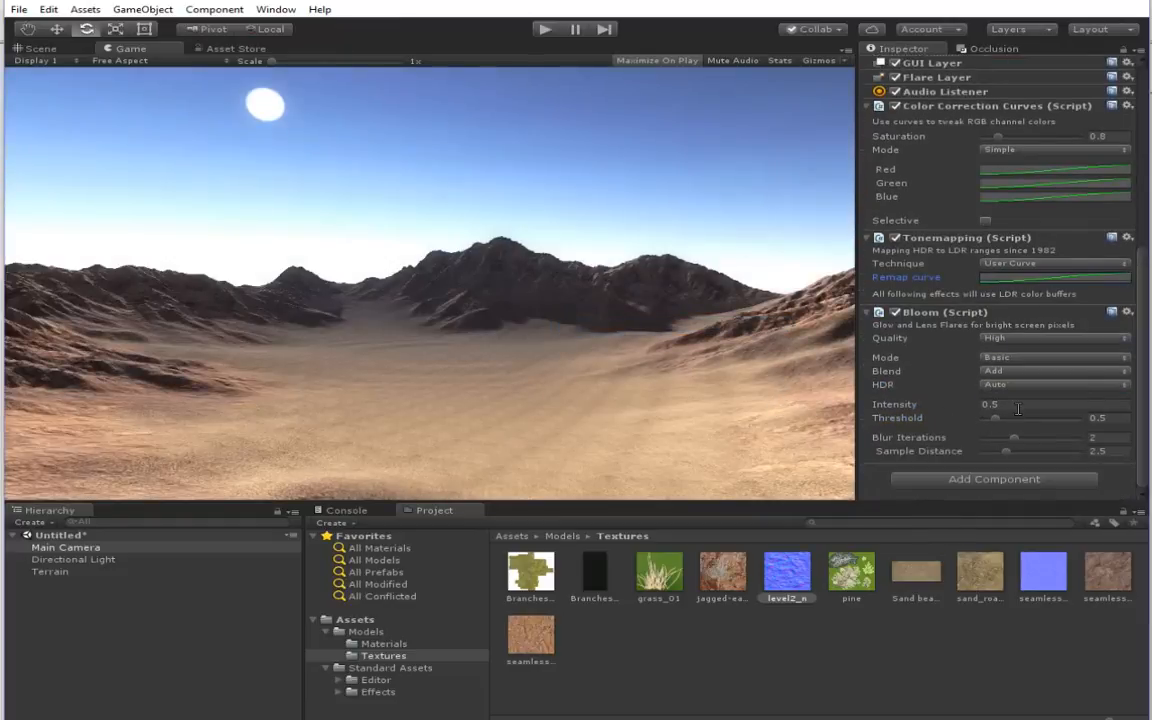
pyautogui.click(1020, 405)
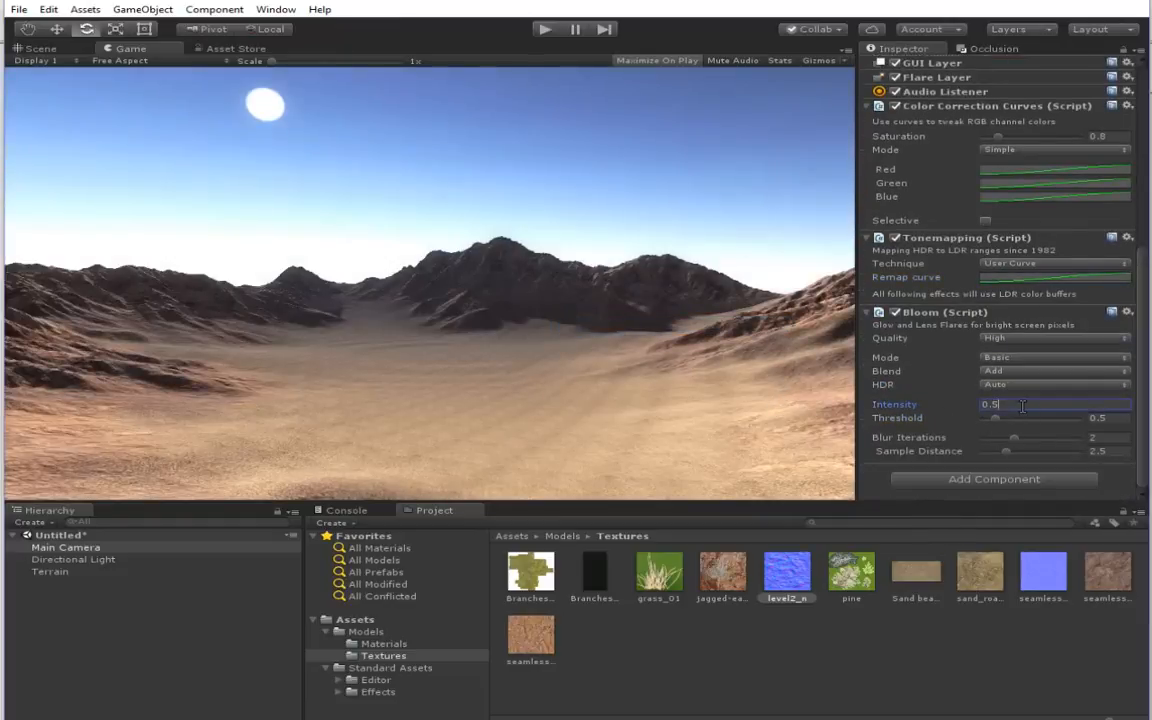
pyautogui.press('BackSpace')
pyautogui.write('3')
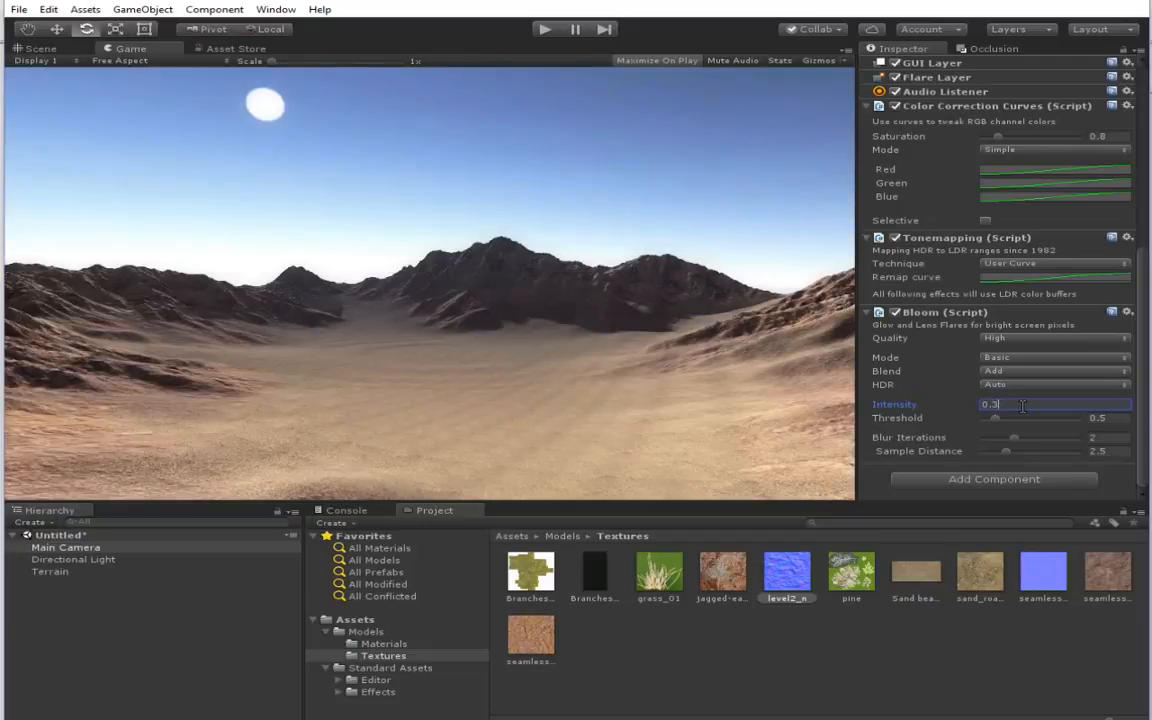
# Step: Add the Vignette and Chromatic Aberration image effect to the Main Camera and set its chromatic aberration to 0.5
pyautogui.click(143, 10)
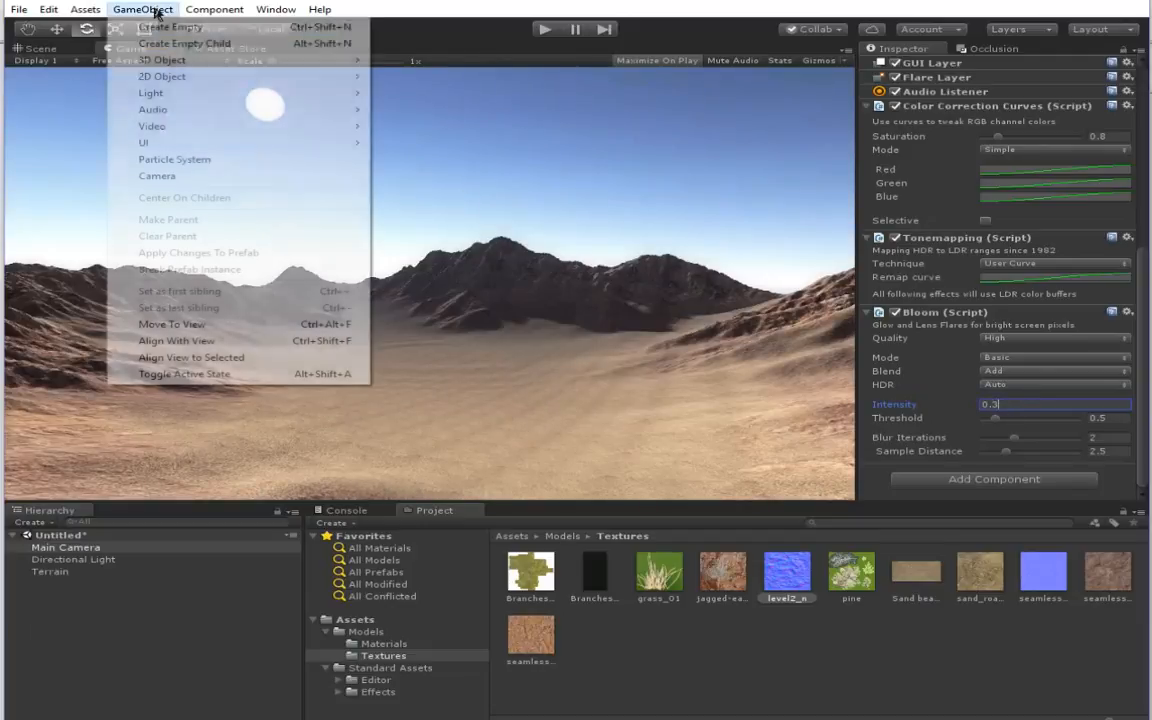
pyautogui.moveTo(214, 10)
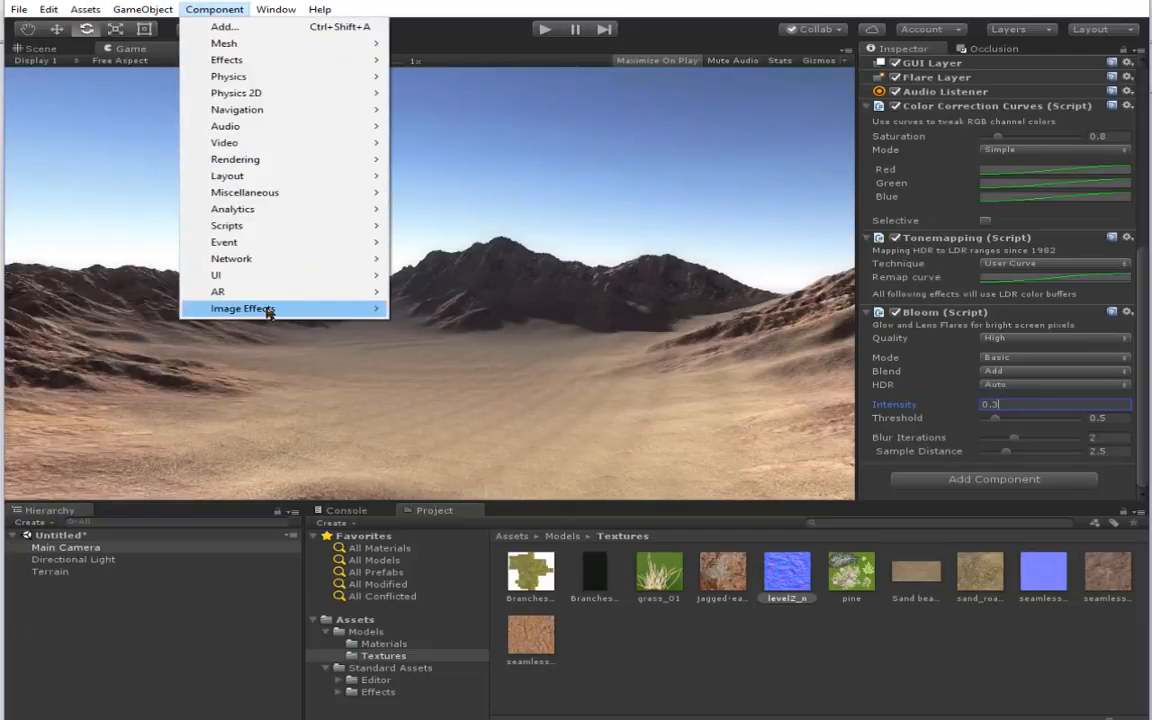
pyautogui.moveTo(257, 308)
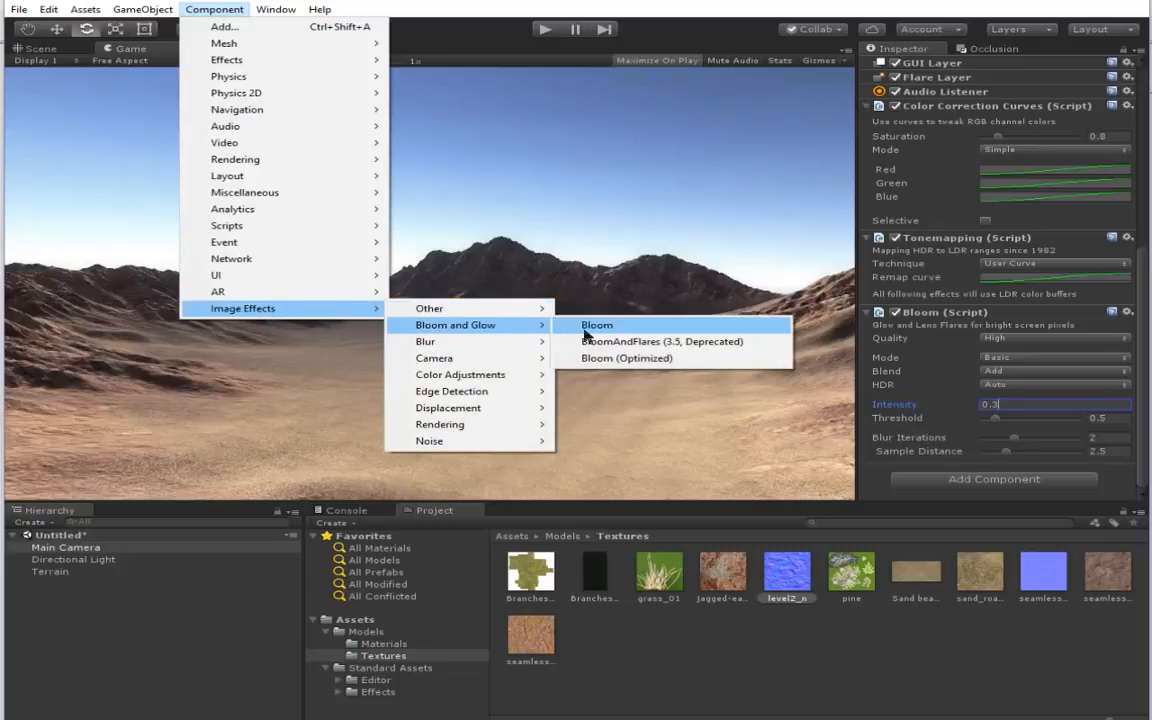
pyautogui.moveTo(509, 364)
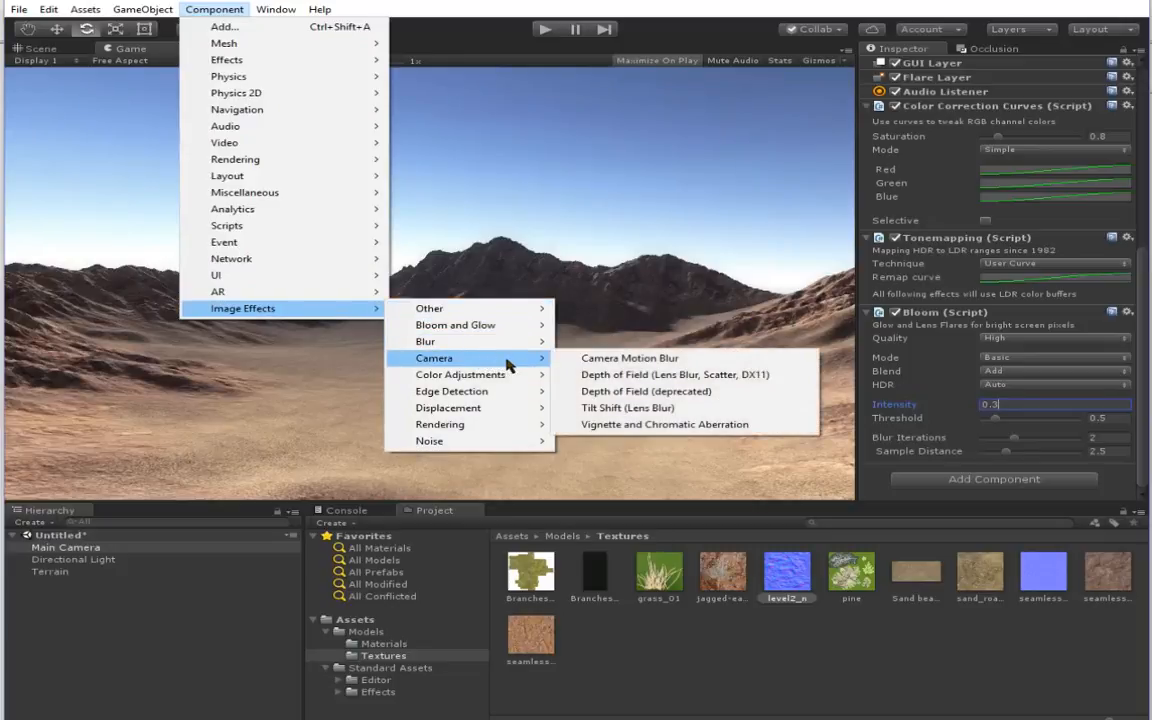
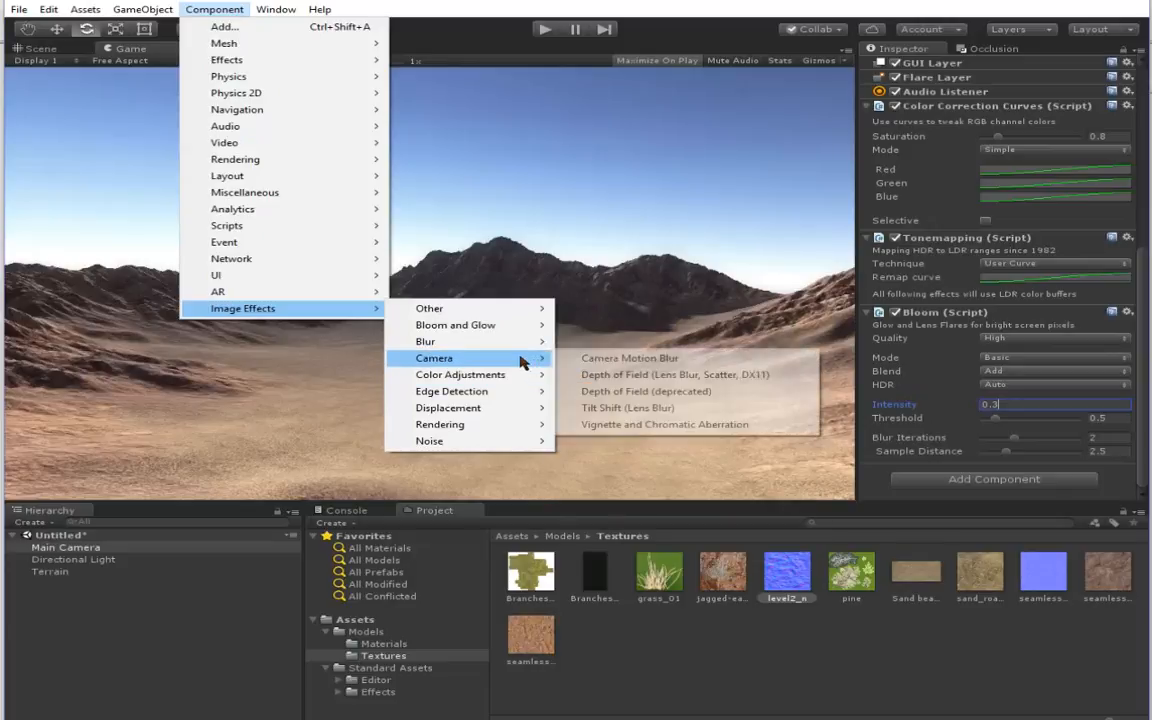
pyautogui.click(625, 427)
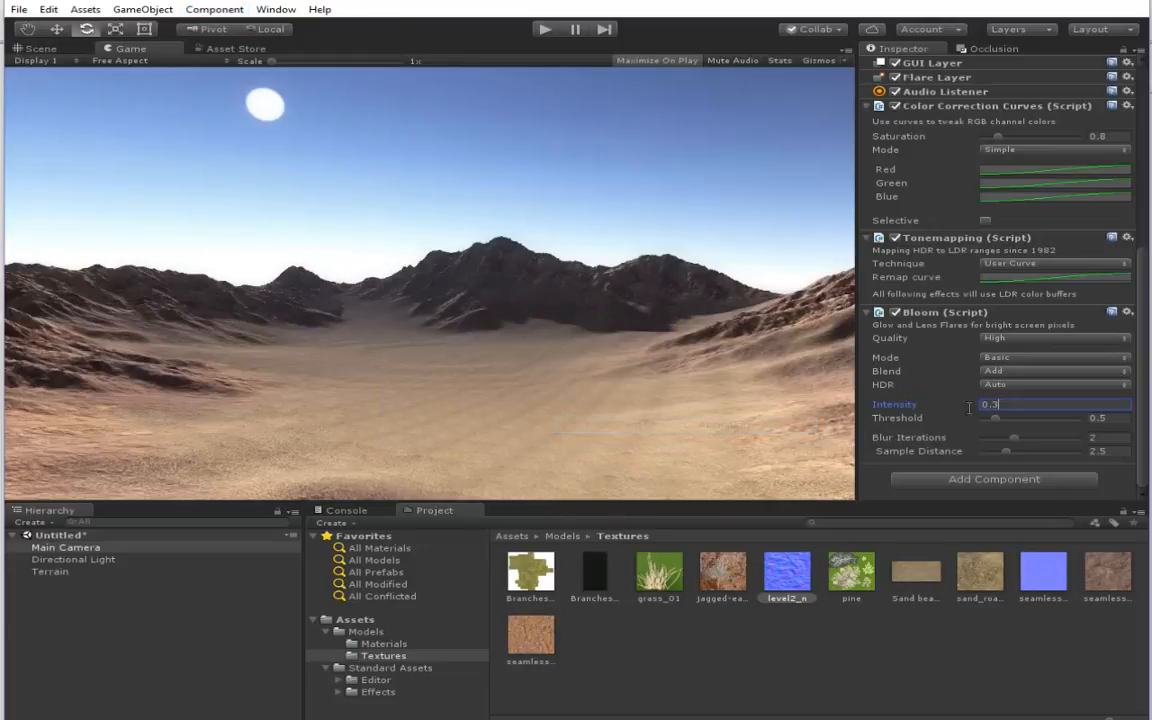
pyautogui.scroll(-3, 1000, 420)
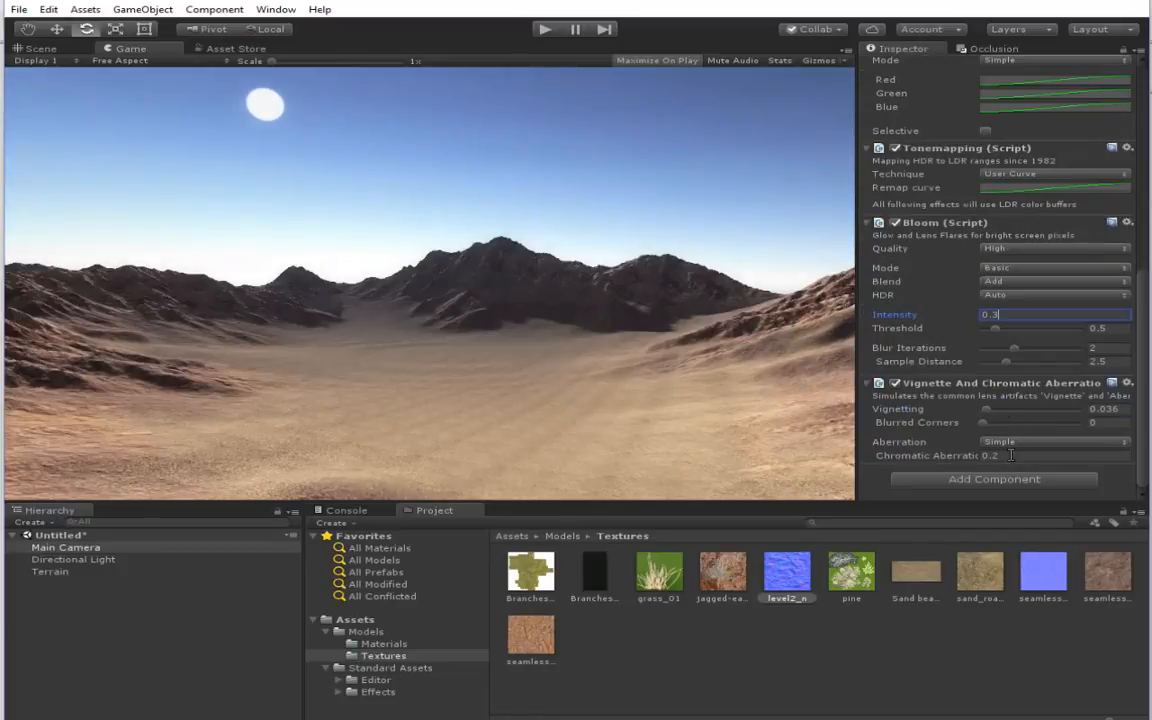
pyautogui.click(1011, 455)
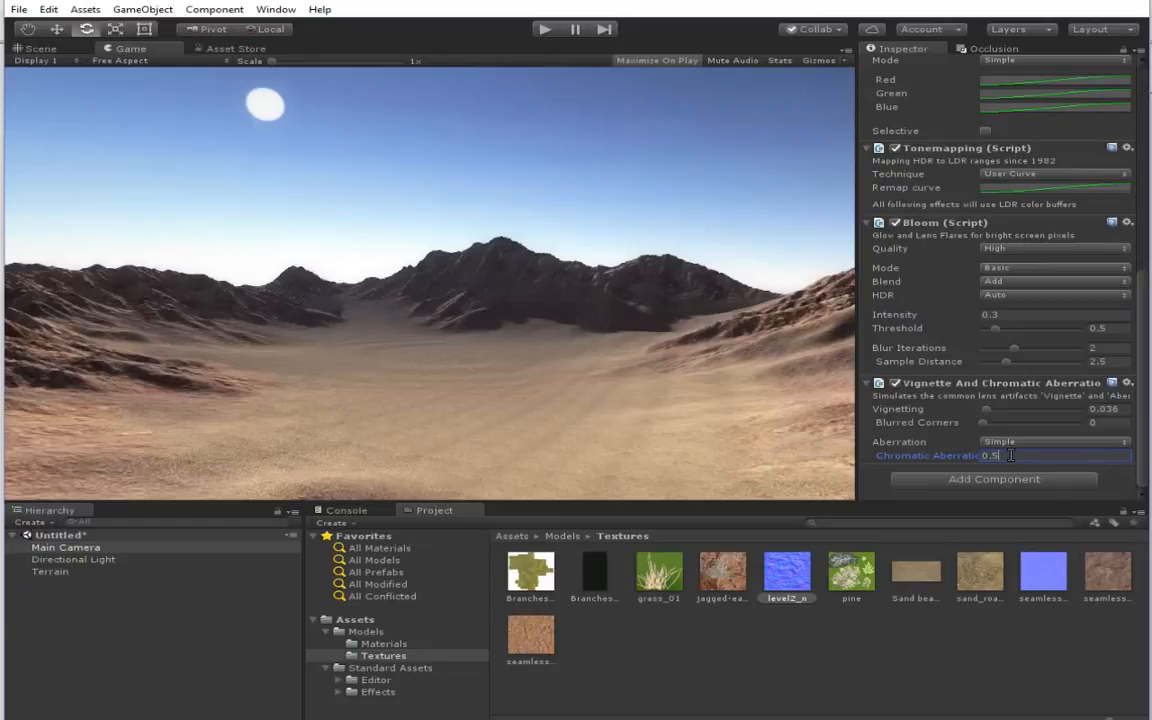
# Step: Try a vignetting value of 0.2, and settle on 0.1
pyautogui.click(1120, 408)
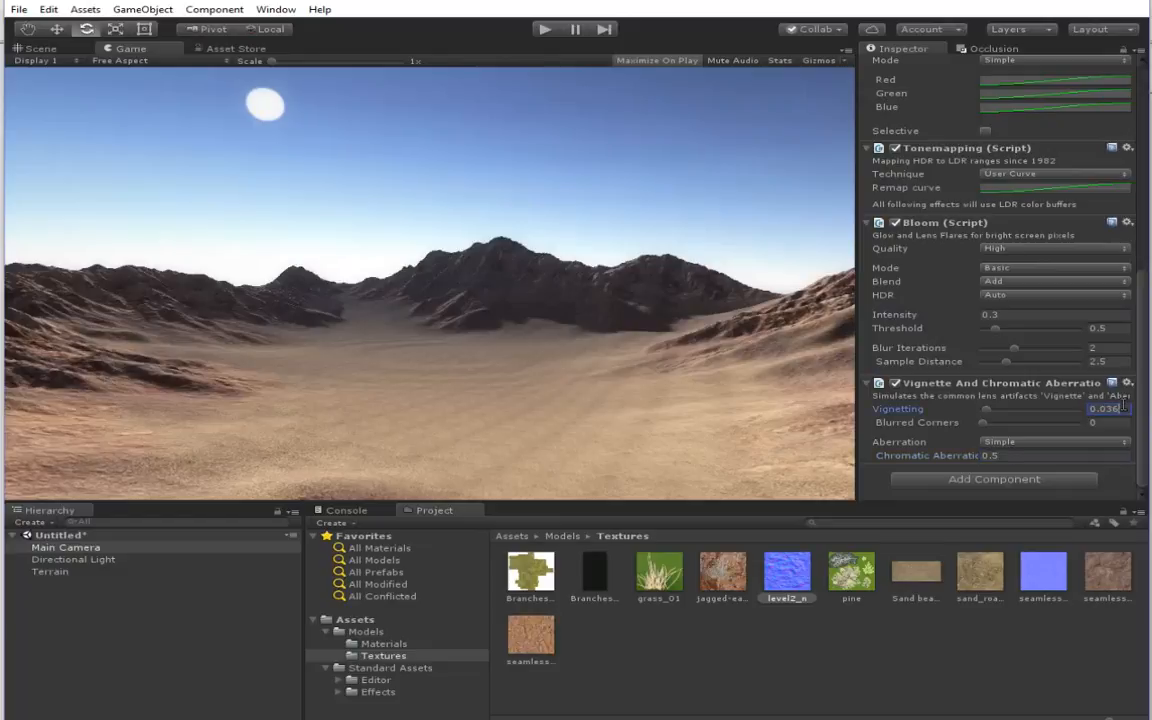
pyautogui.write('0.0')
pyautogui.write('2')
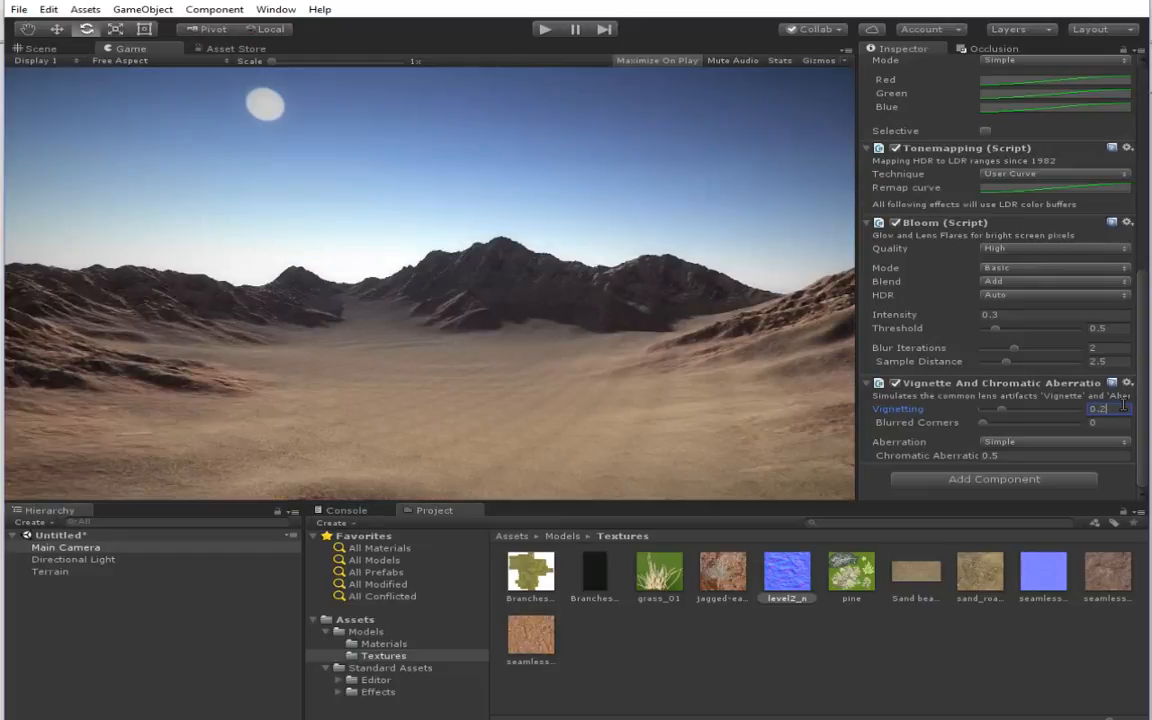
pyautogui.press('BackSpace')
pyautogui.write('1')
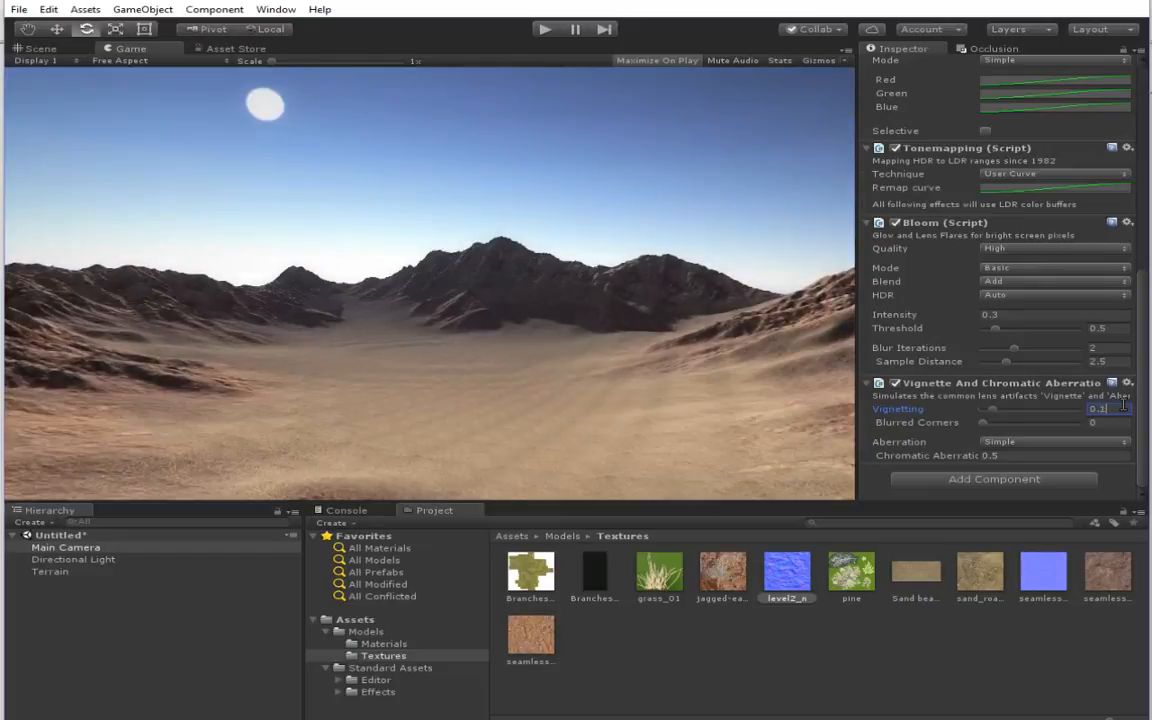
# Step: Add the Noise And Grain (Filmic) image effect to the Main Camera
pyautogui.click(205, 11)
pyautogui.moveTo(305, 308)
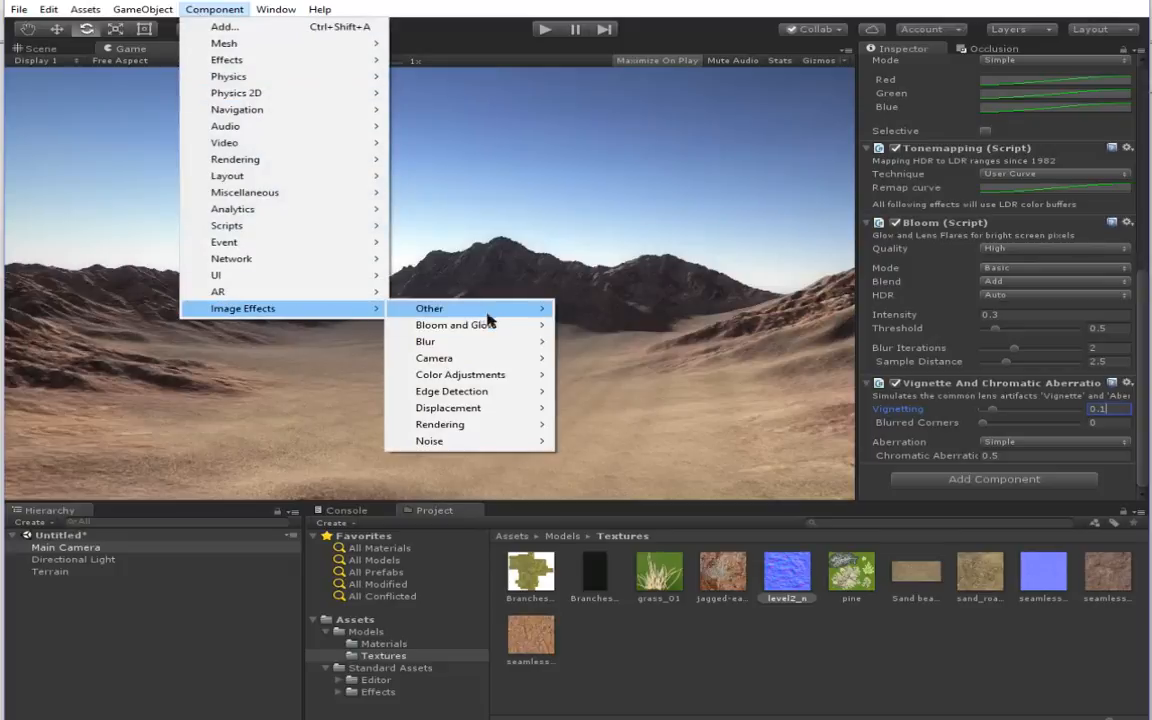
pyautogui.moveTo(476, 426)
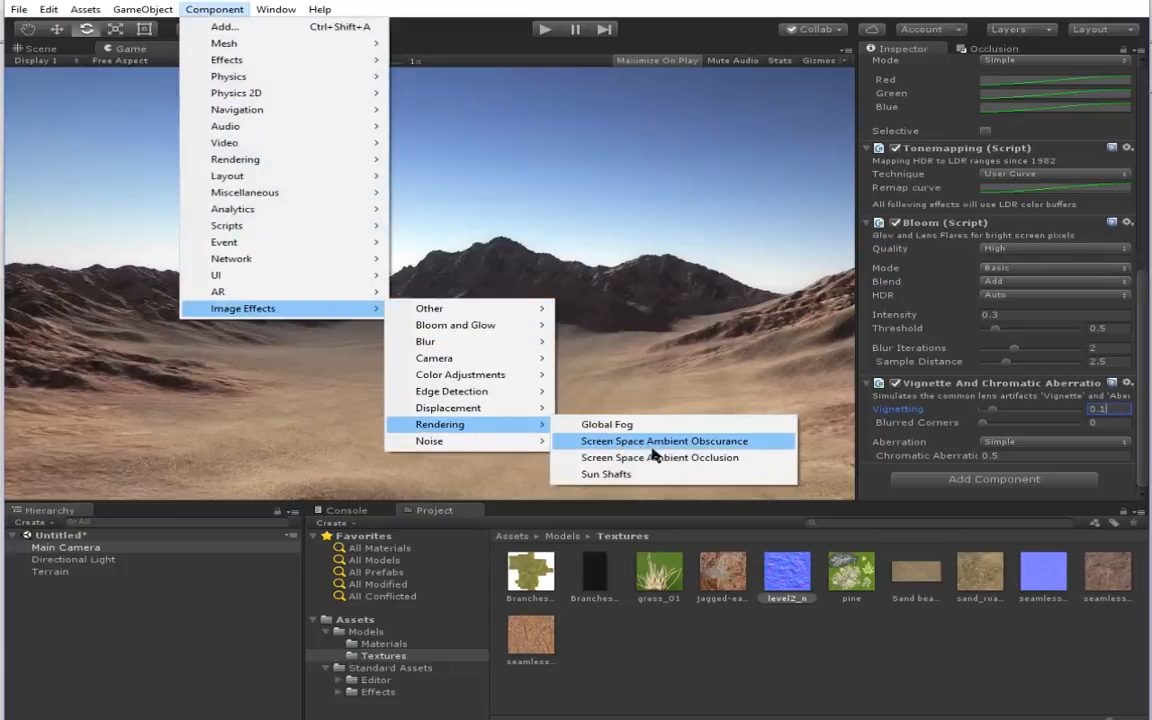
pyautogui.moveTo(532, 442)
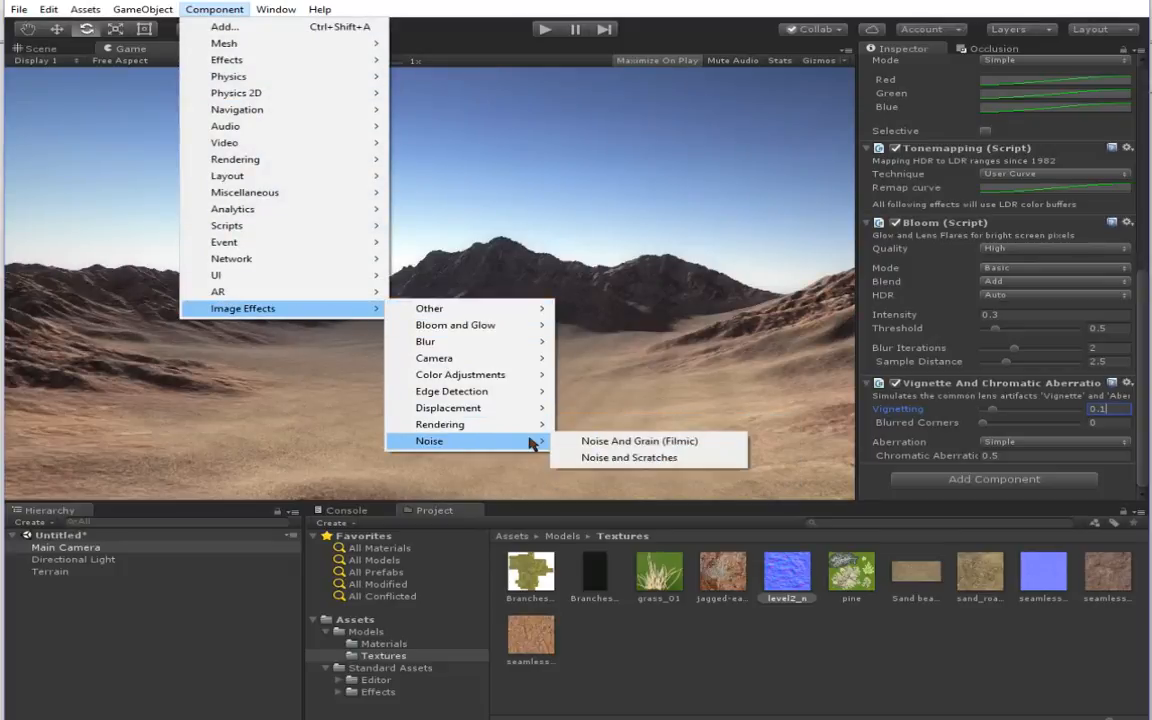
pyautogui.click(603, 446)
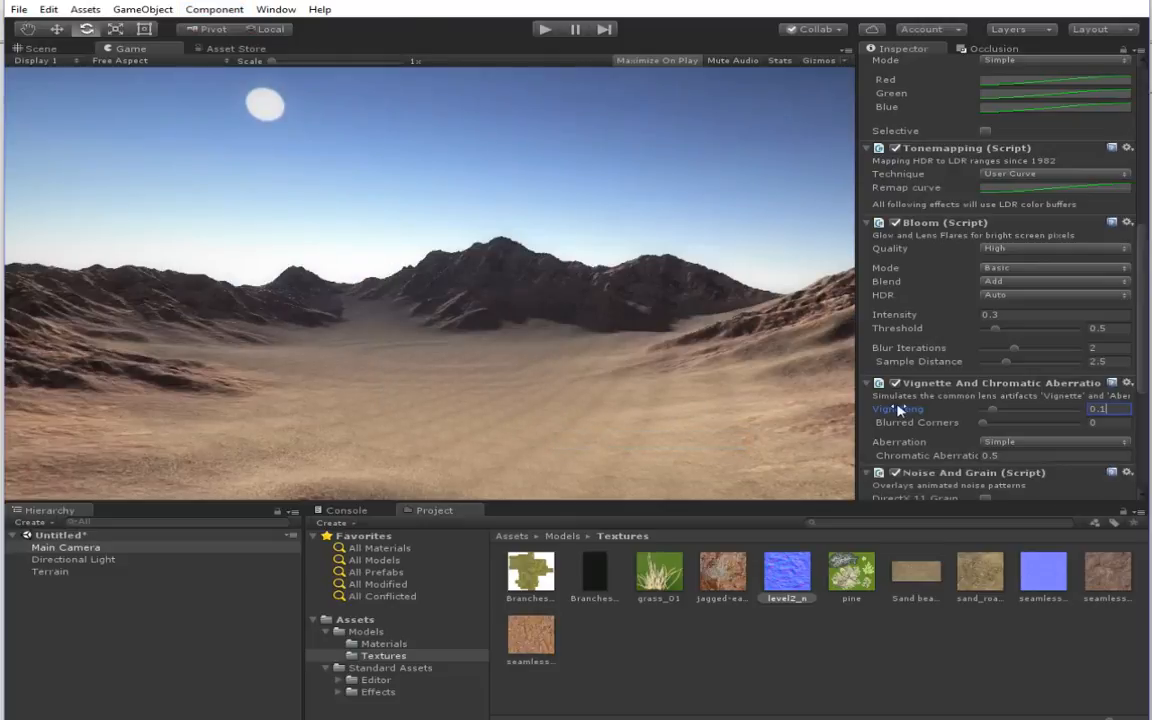
# Step: Add the Antialiasing image effect to the Main Camera
pyautogui.click(222, 10)
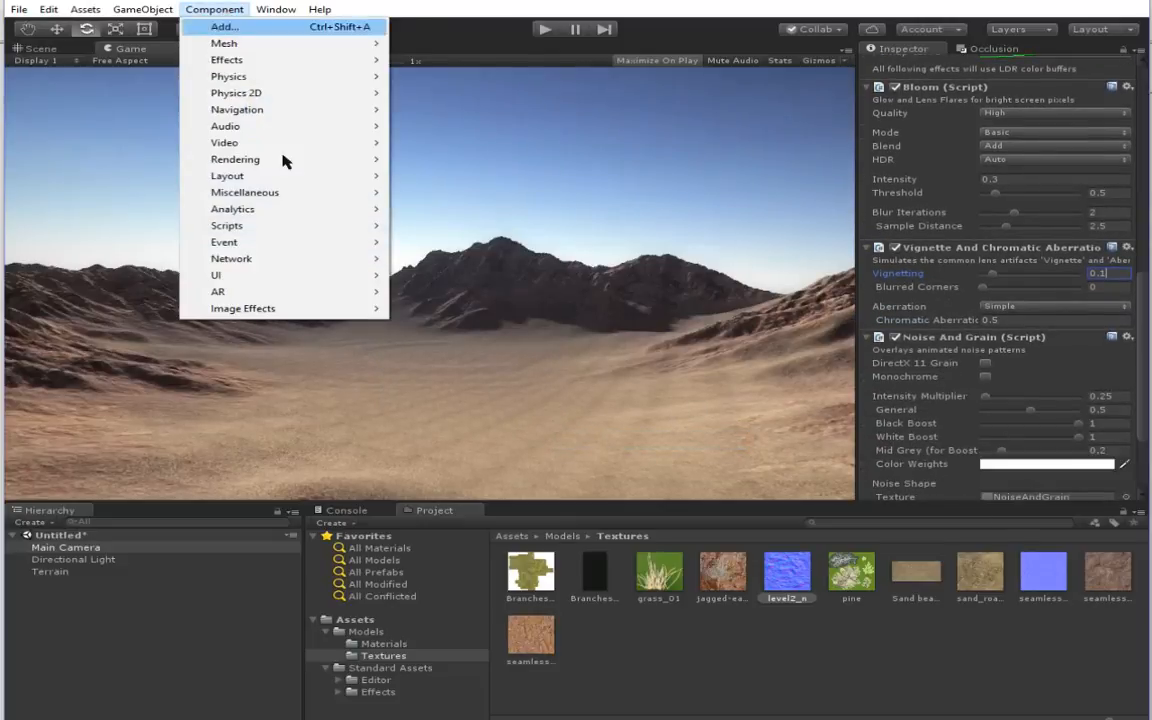
pyautogui.moveTo(305, 308)
pyautogui.moveTo(438, 308)
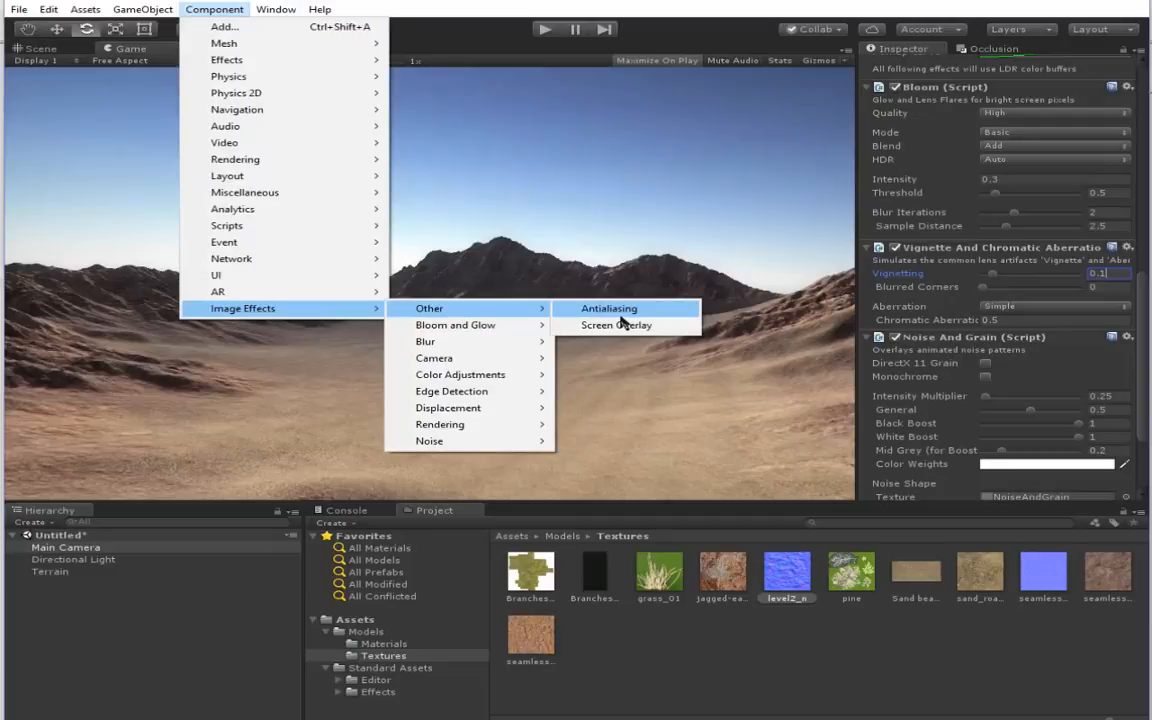
pyautogui.click(619, 312)
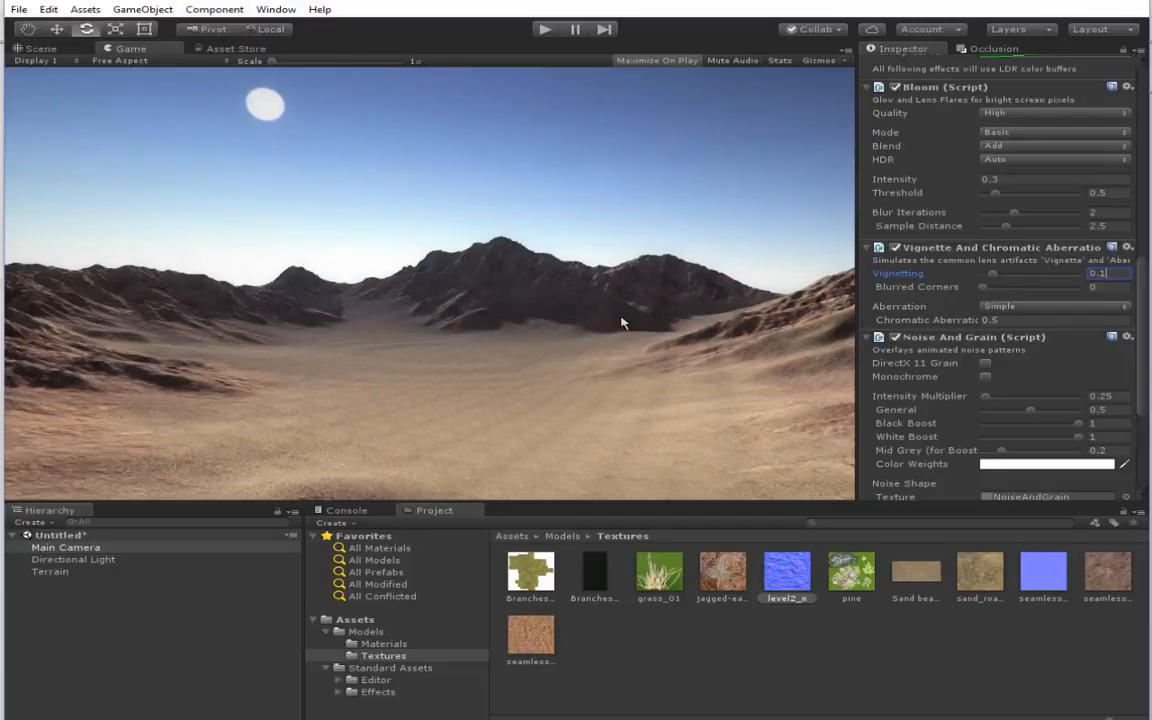
# Step: Start a new grass detail for the terrain and assign grass_01 as its detail texture
pyautogui.click(50, 572)
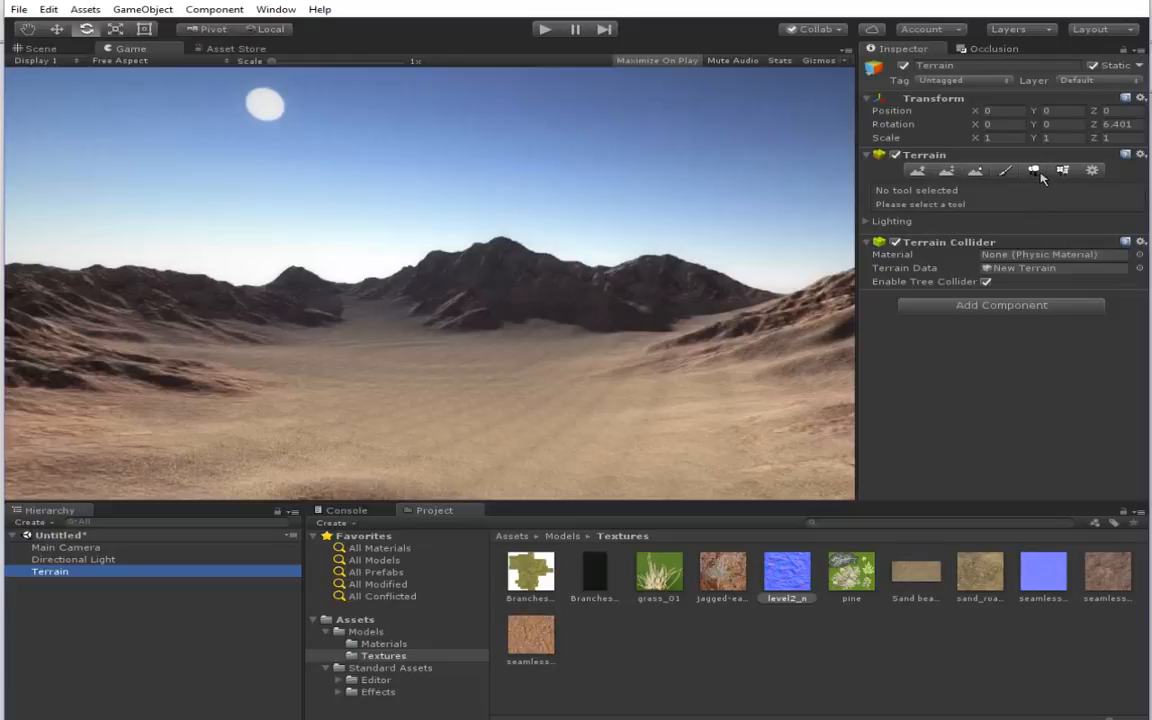
pyautogui.click(1036, 172)
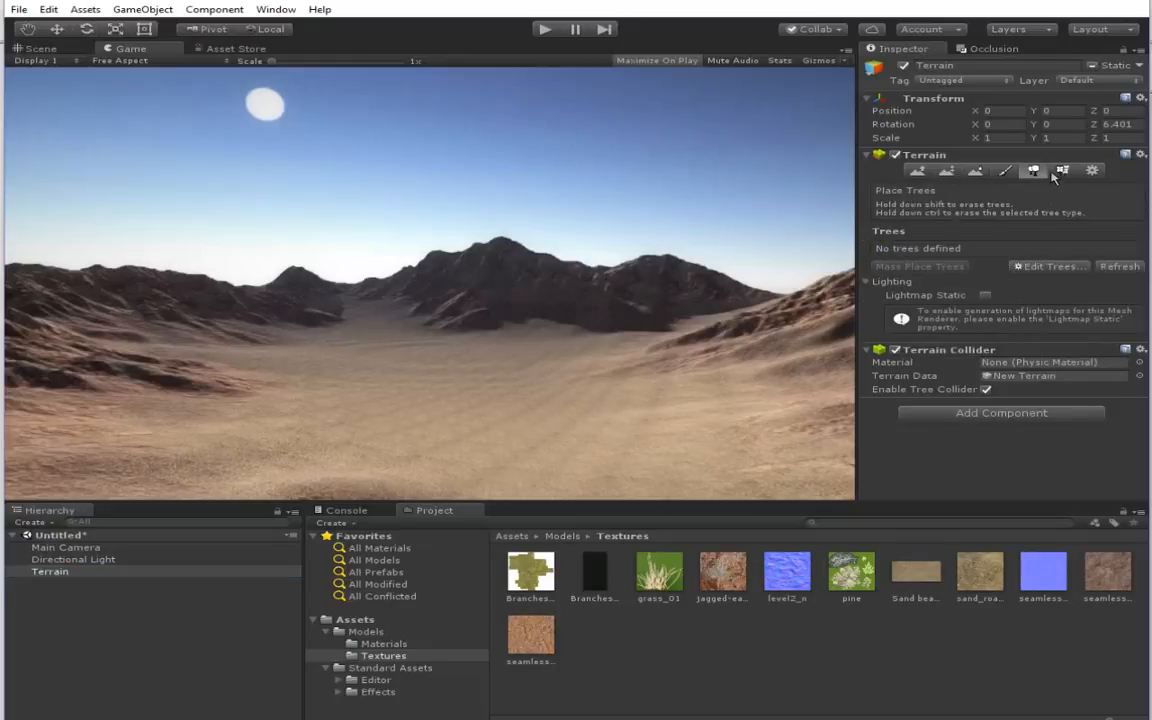
pyautogui.click(1056, 172)
pyautogui.click(1024, 362)
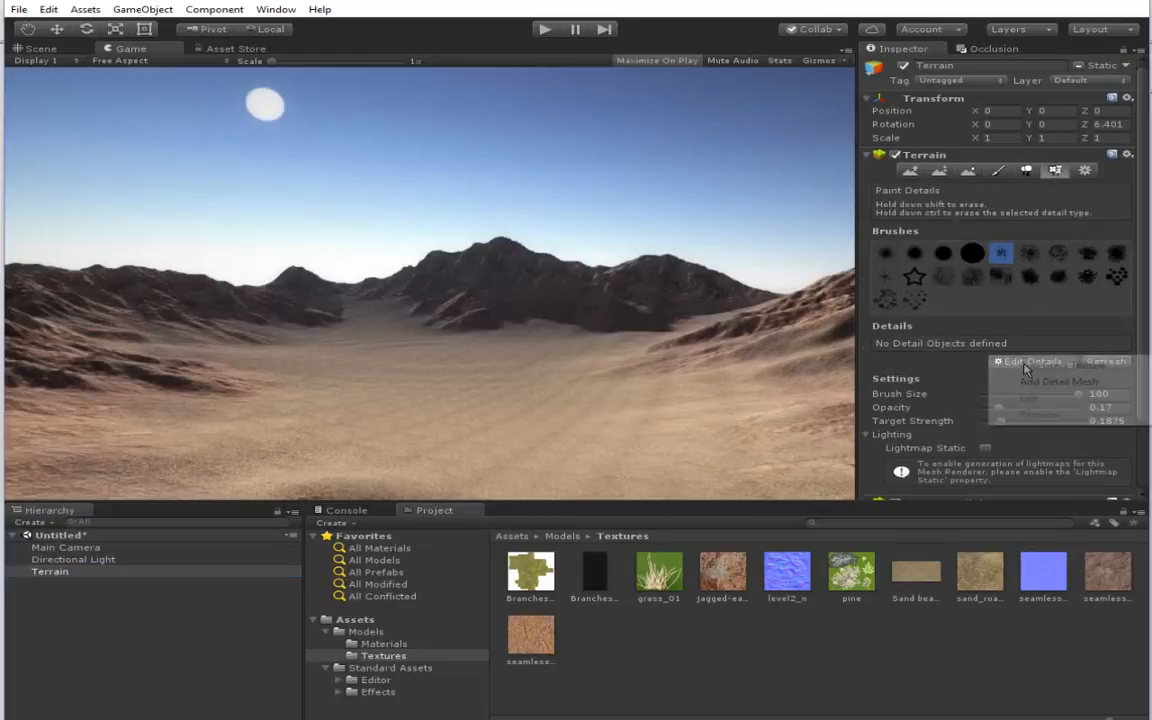
pyautogui.click(895, 367)
pyautogui.click(358, 25)
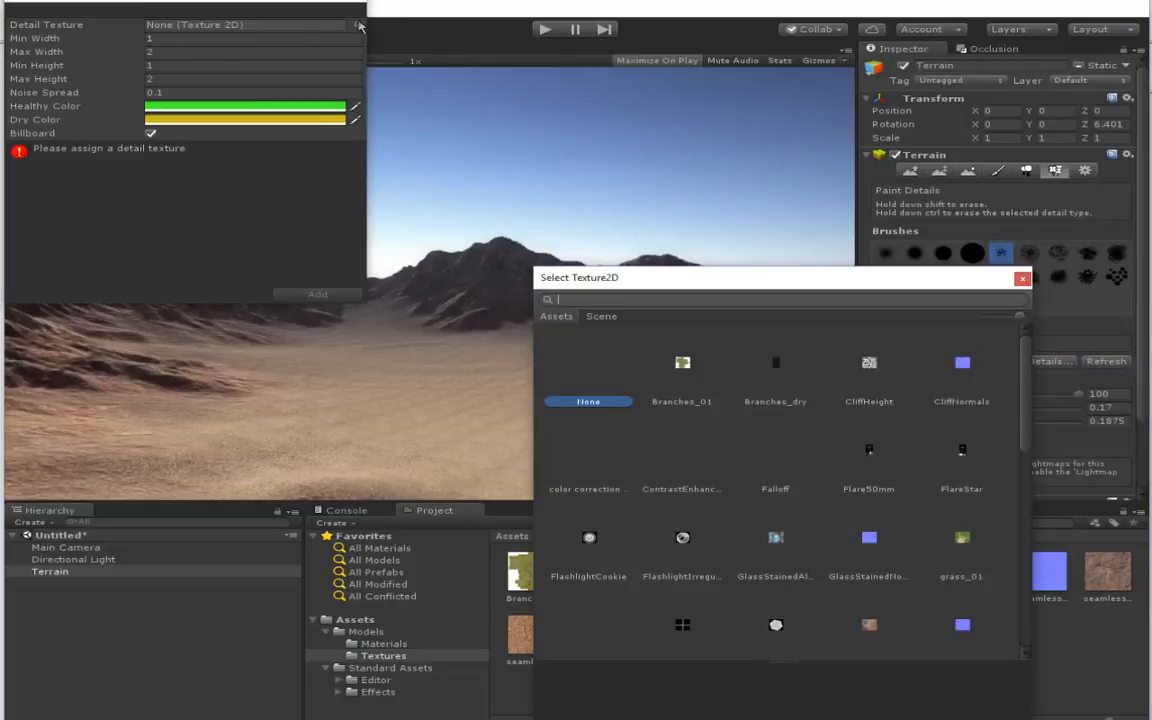
pyautogui.scroll(-3, 823, 393)
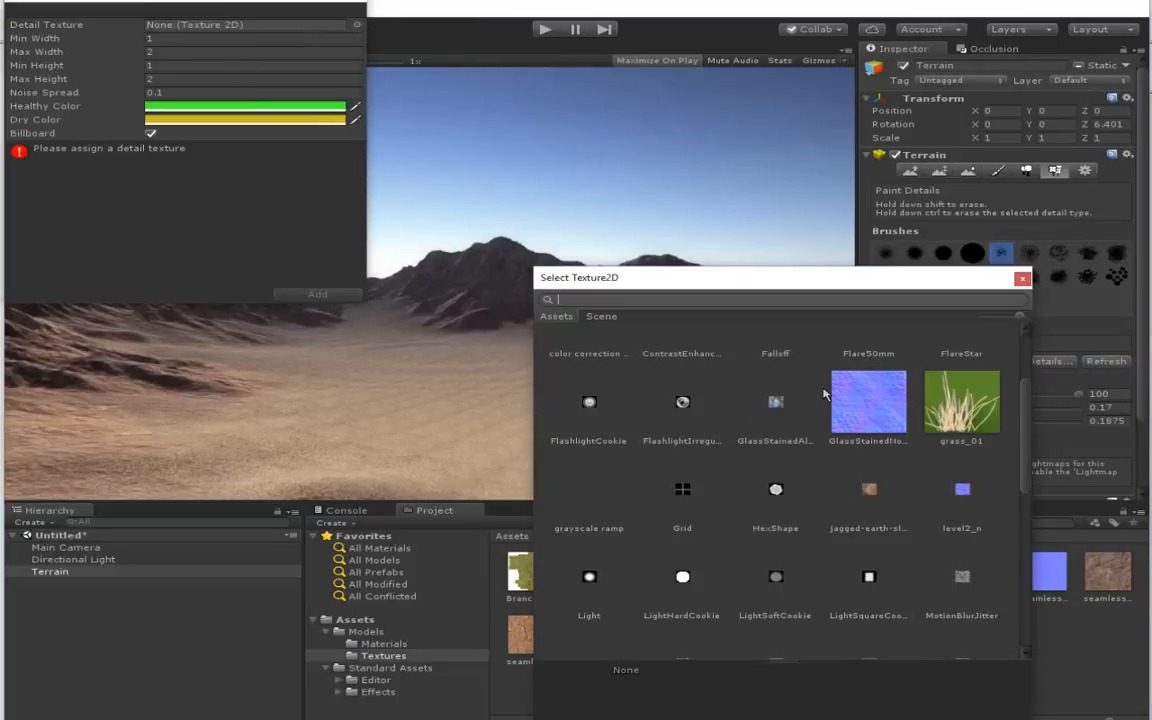
pyautogui.doubleClick(932, 412)
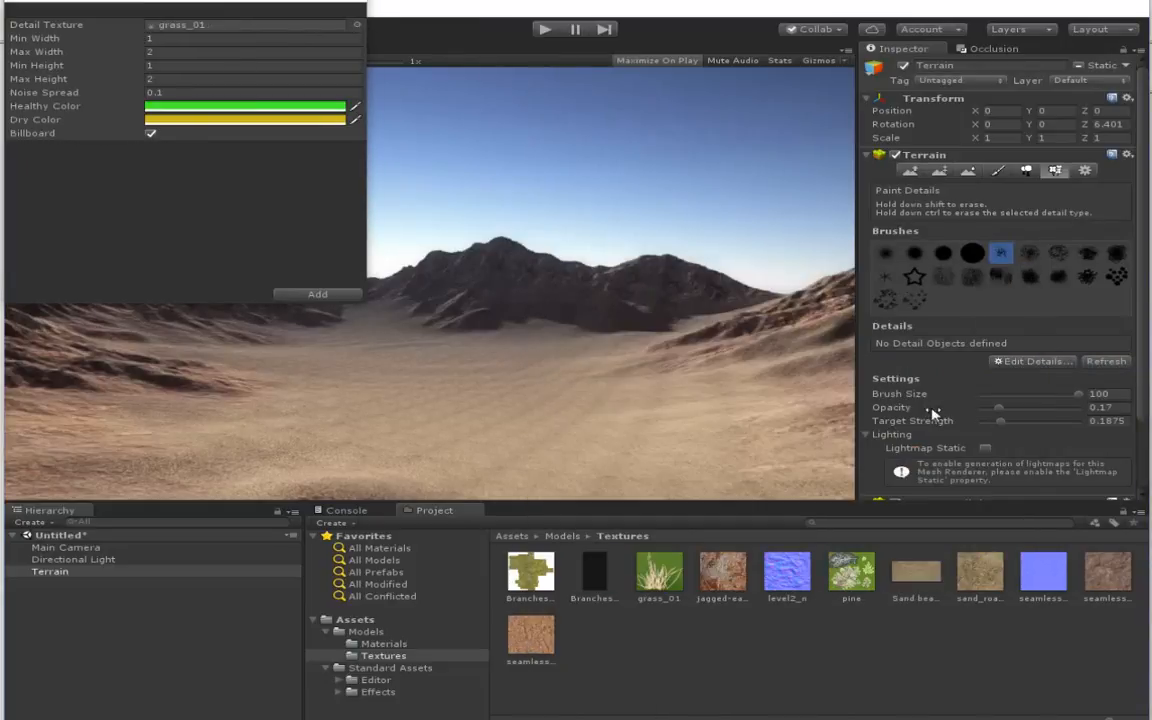
# Step: Set the grass's healthy color to light grey D7D4D7 and dry color to D6D6D6, and add it to the terrain details
pyautogui.click(287, 114)
pyautogui.click(863, 454)
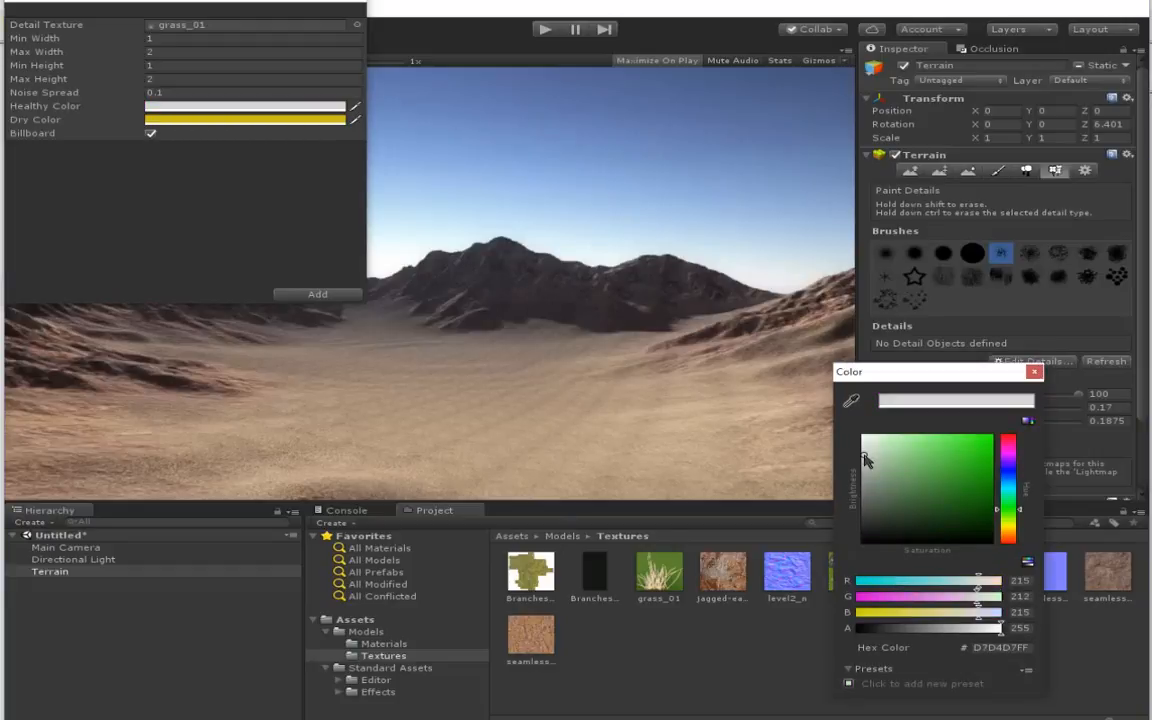
pyautogui.click(267, 120)
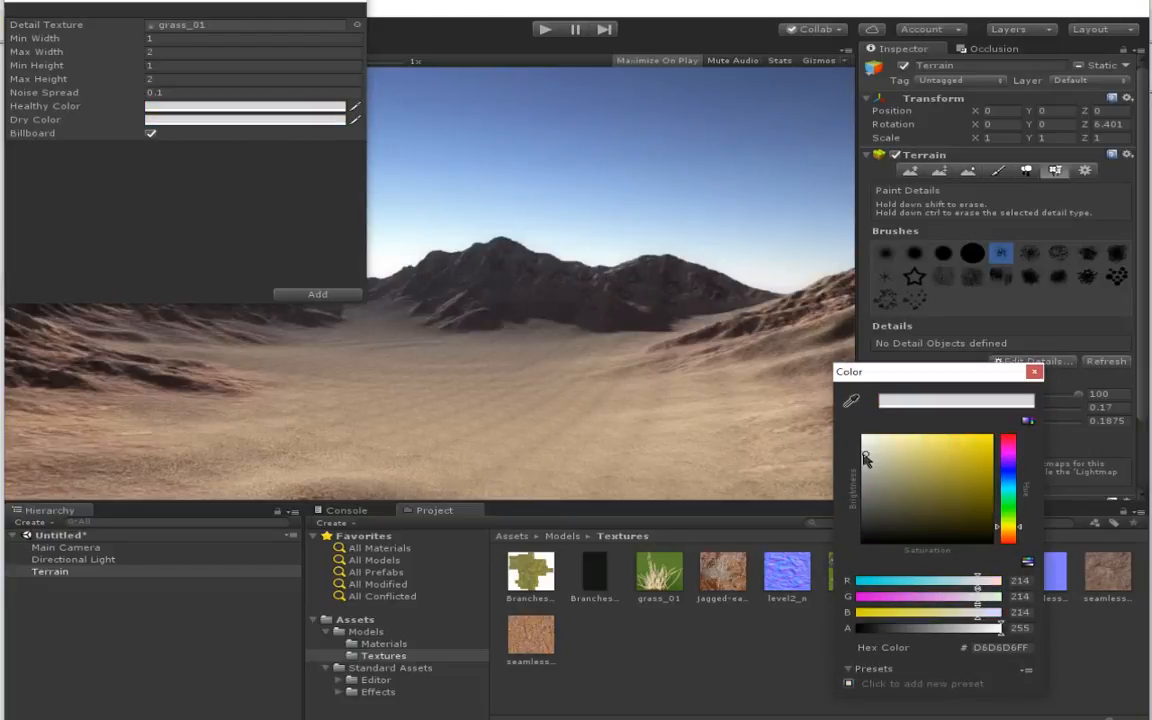
pyautogui.click(316, 294)
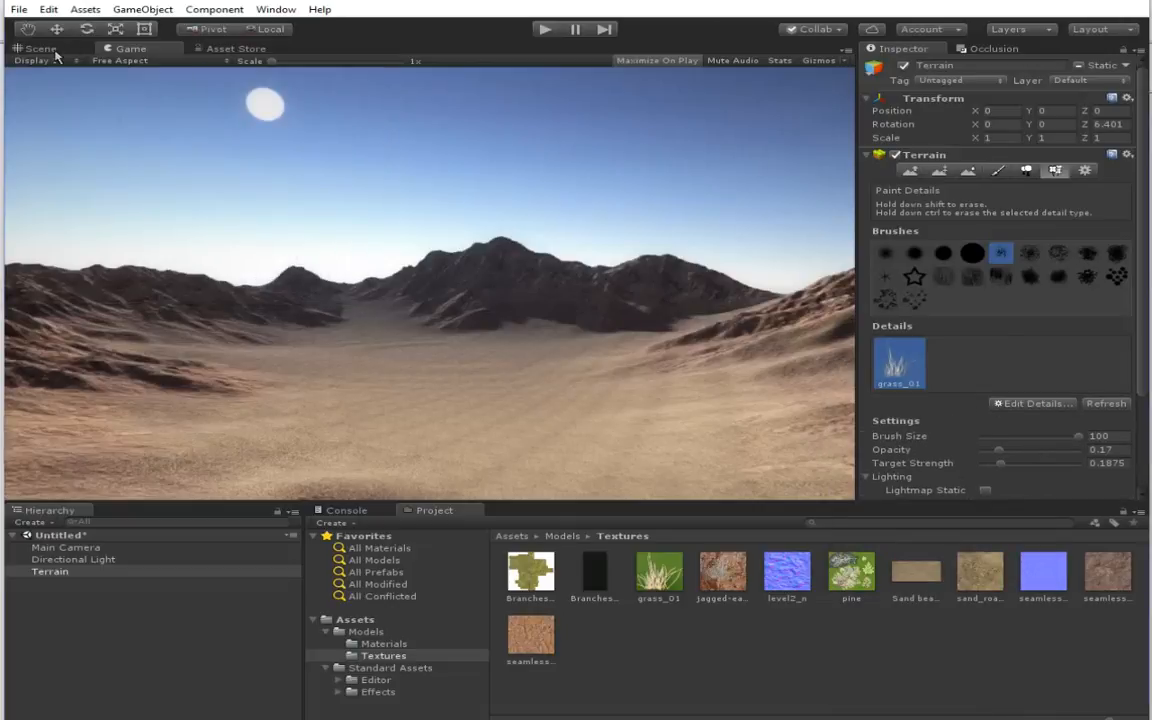
# Step: Paint grass_01 patches onto the sandy valley floor in the Scene view
pyautogui.click(40, 48)
pyautogui.keyDown('alt'); pyautogui.moveTo(476, 334); pyautogui.dragTo(388, 357); pyautogui.keyUp('alt')
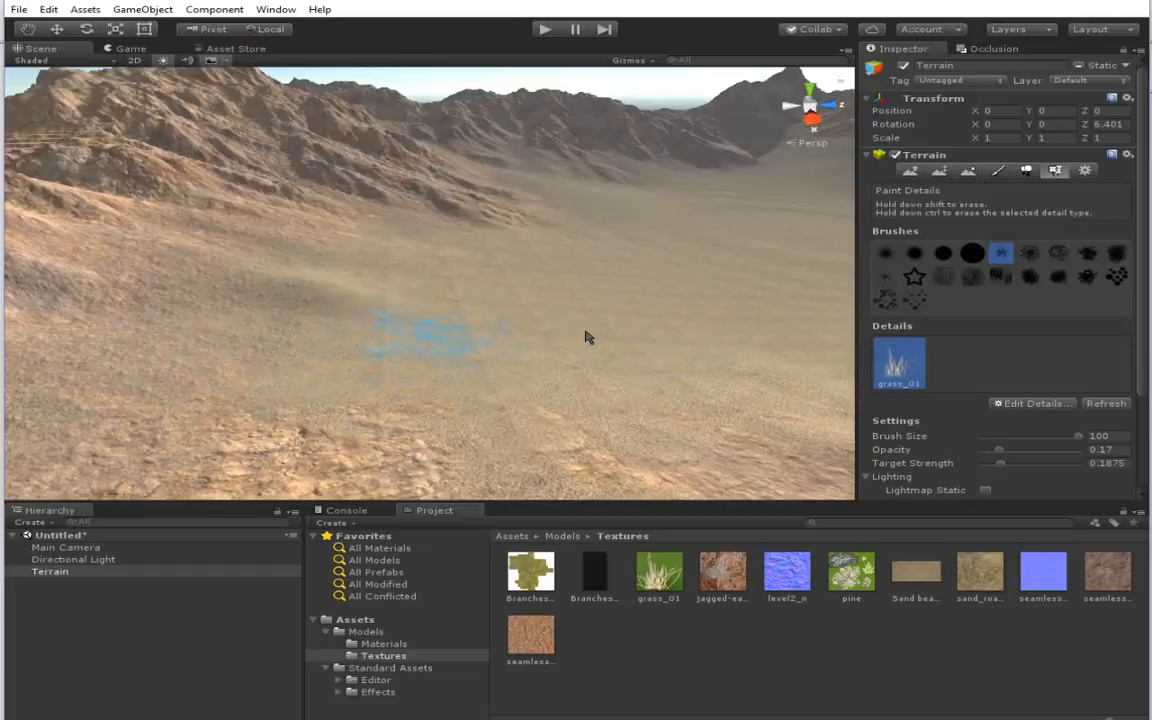
pyautogui.moveTo(428, 347); pyautogui.dragTo(453, 386, button='right')
pyautogui.press('w')
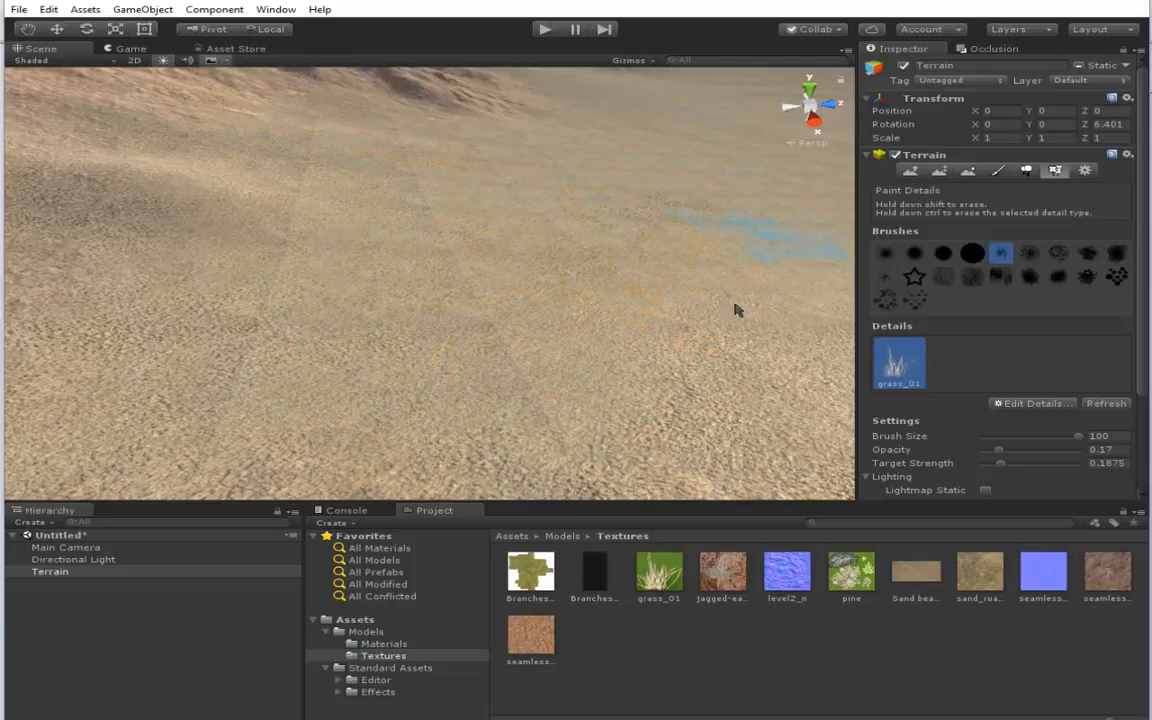
# Step: Change the terrain's grass tint to neutral grey, hex 989A9B00, in the terrain settings
pyautogui.click(1086, 171)
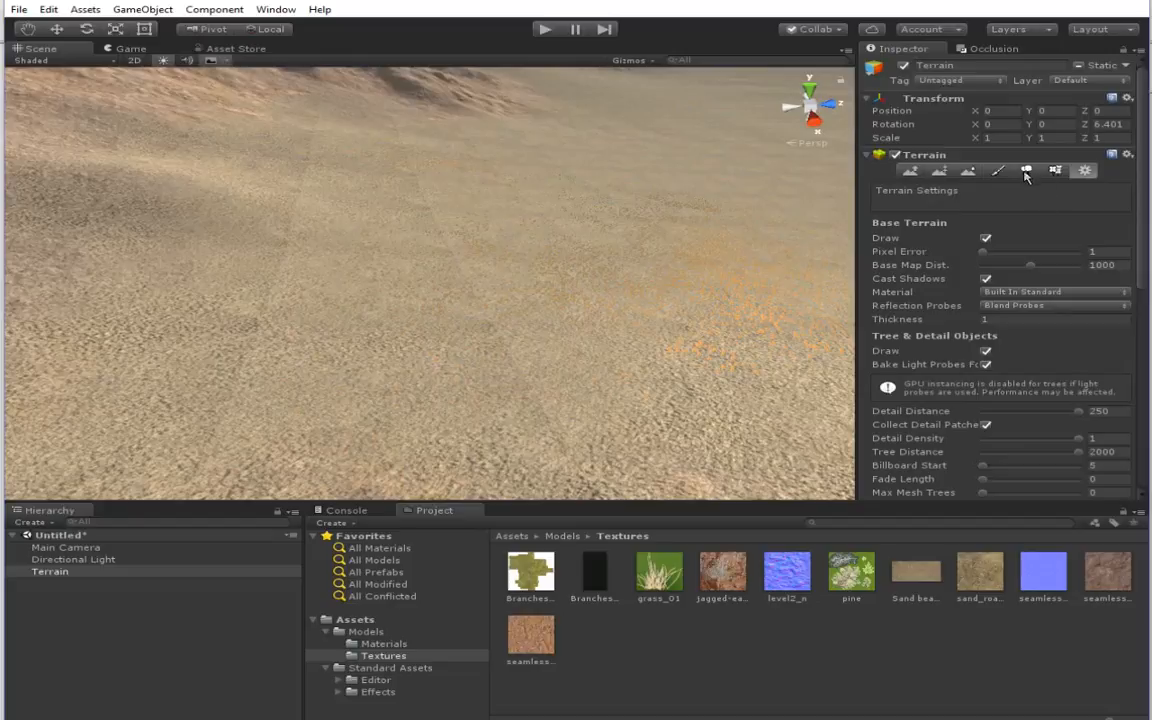
pyautogui.scroll(-3, 1020, 348)
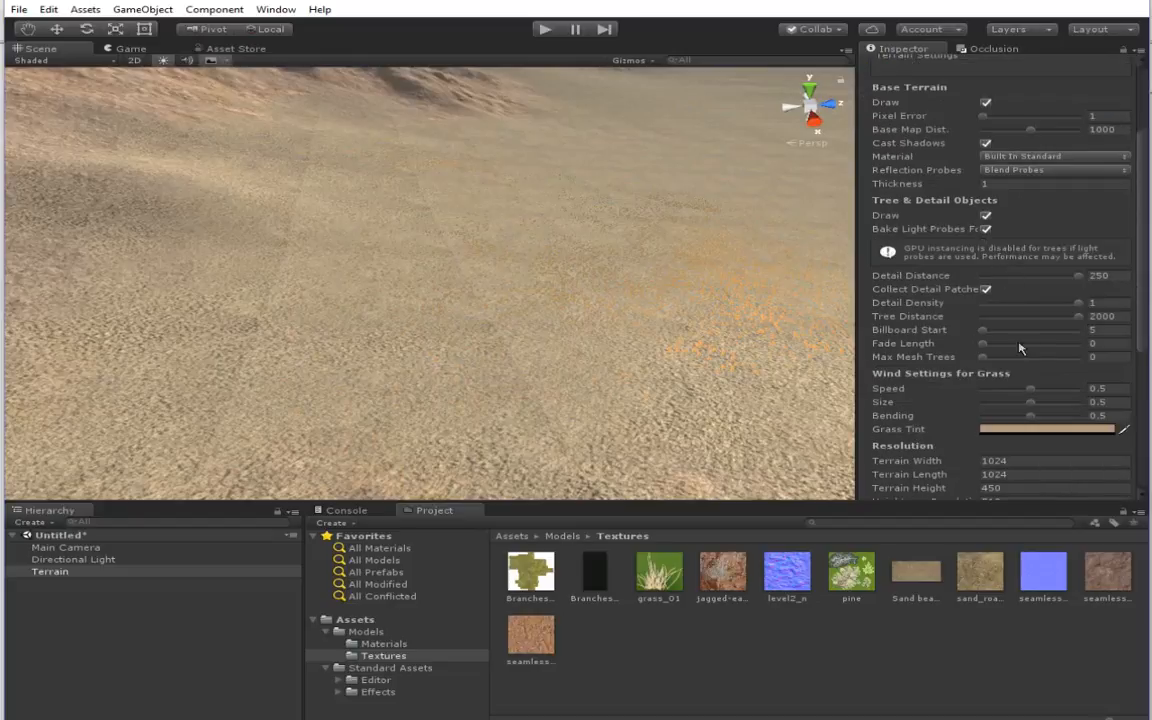
pyautogui.click(1010, 430)
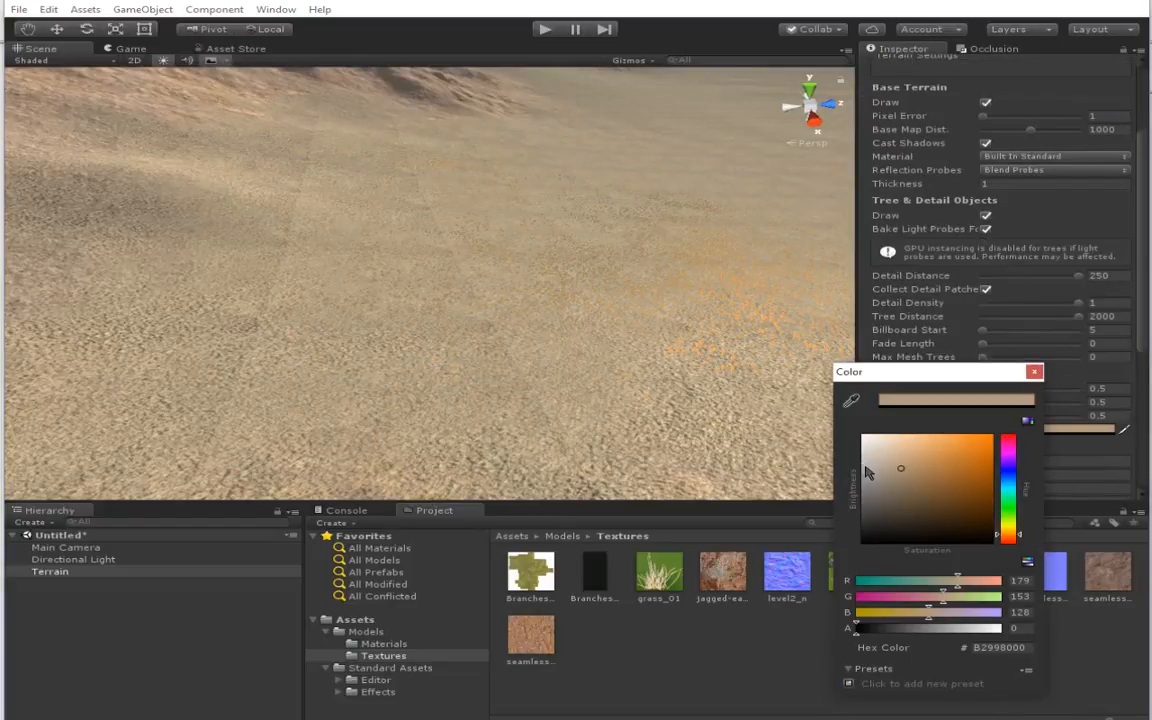
pyautogui.click(865, 467)
pyautogui.click(865, 483)
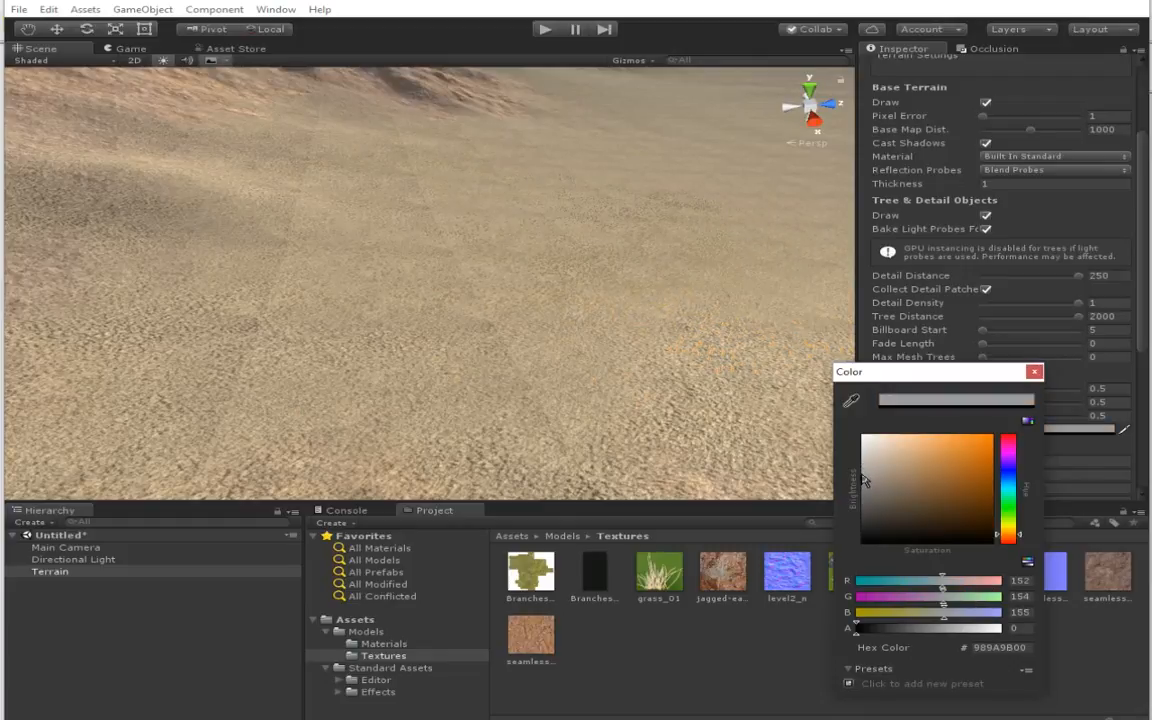
pyautogui.click(1035, 373)
# Step: Set the grass_01 detail's width range to 3–5 and height range to 3–5, and apply it
pyautogui.scroll(3, 1030, 200)
pyautogui.click(1027, 172)
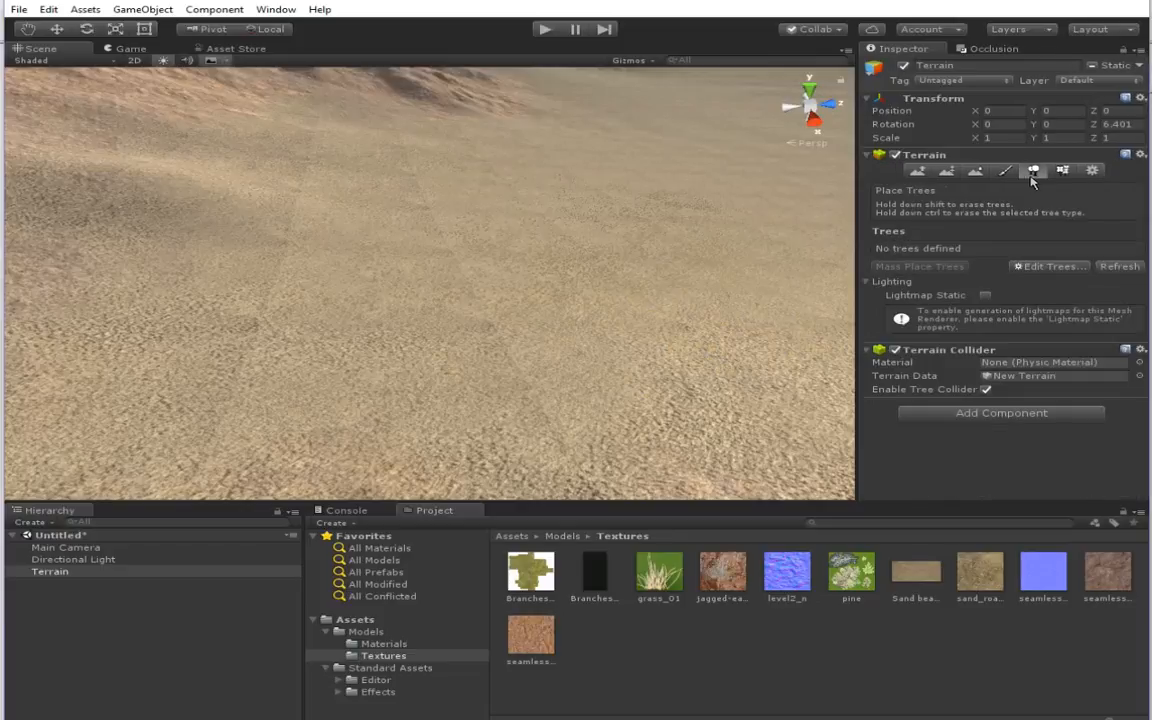
pyautogui.click(1061, 172)
pyautogui.doubleClick(916, 349)
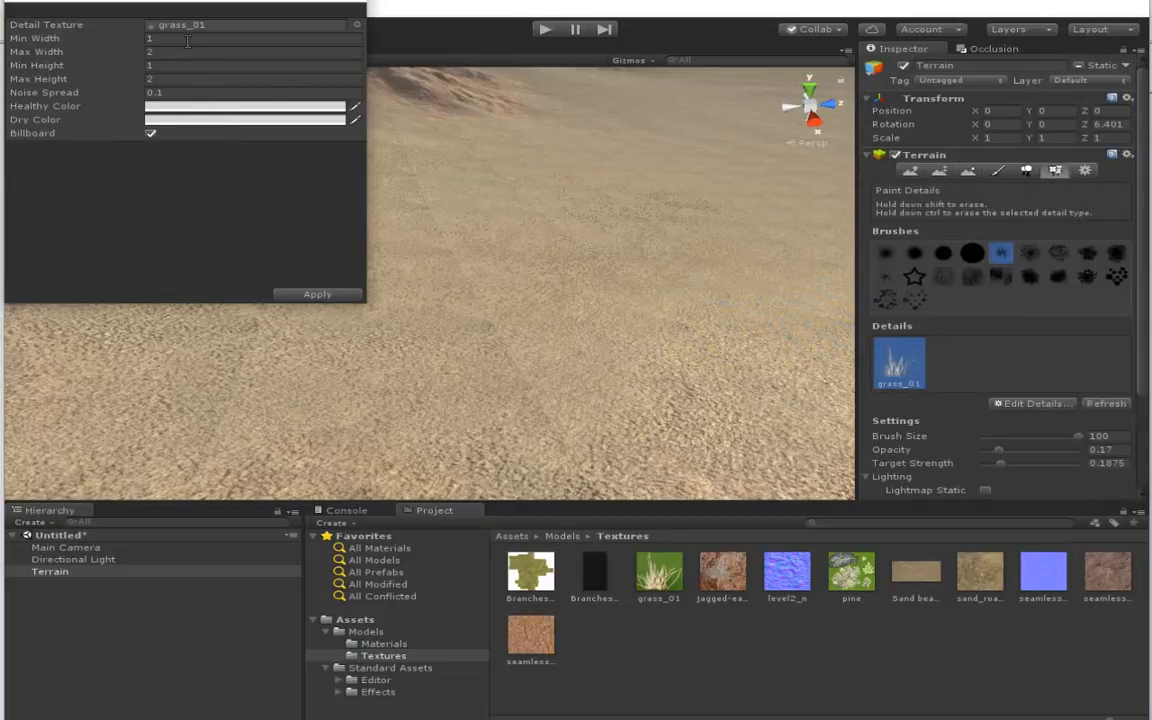
pyautogui.click(187, 39)
pyautogui.write('3')
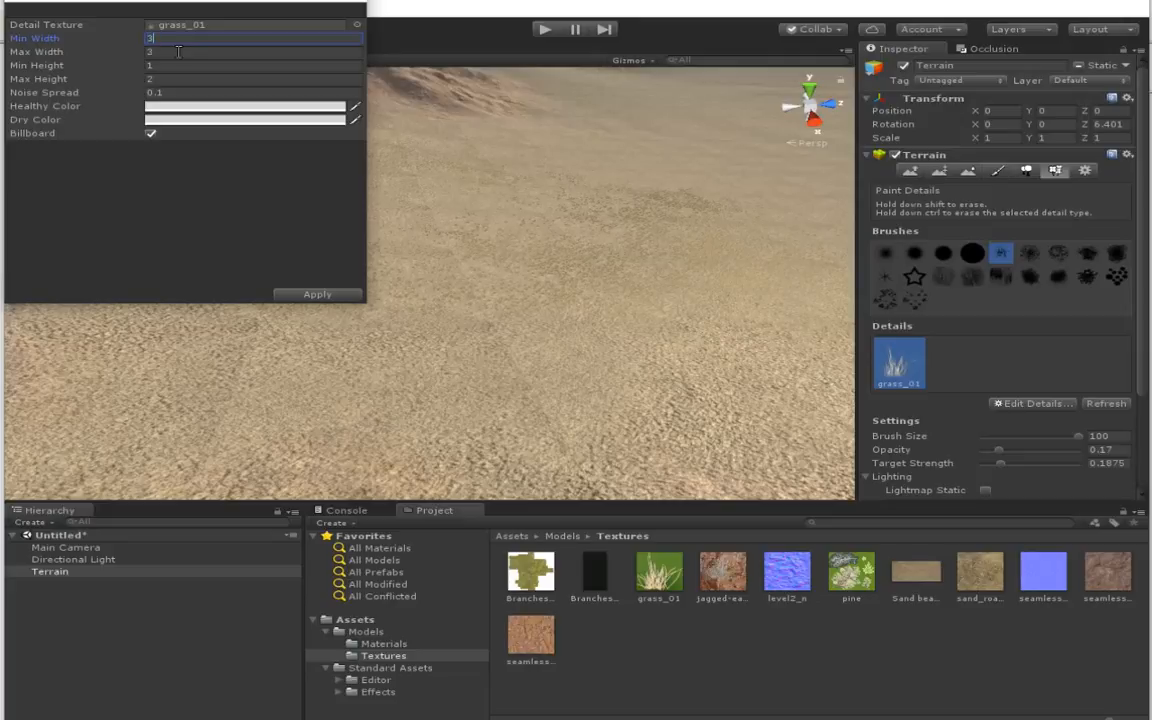
pyautogui.press('Tab')
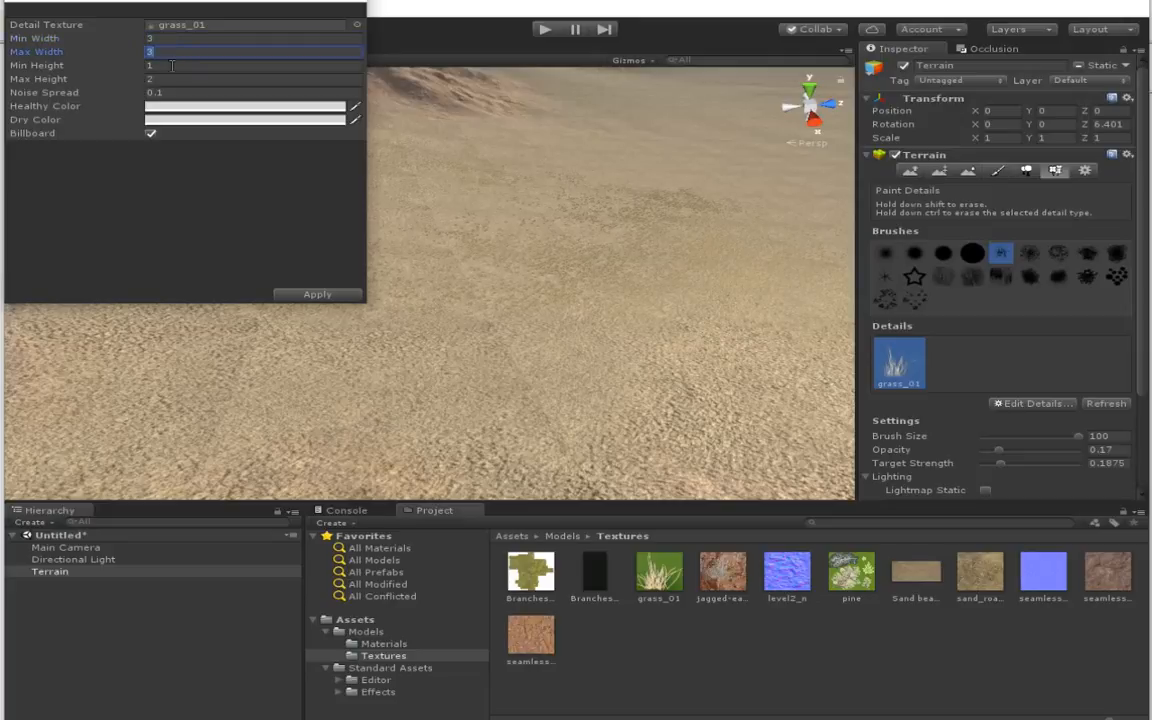
pyautogui.click(172, 65)
pyautogui.write('3')
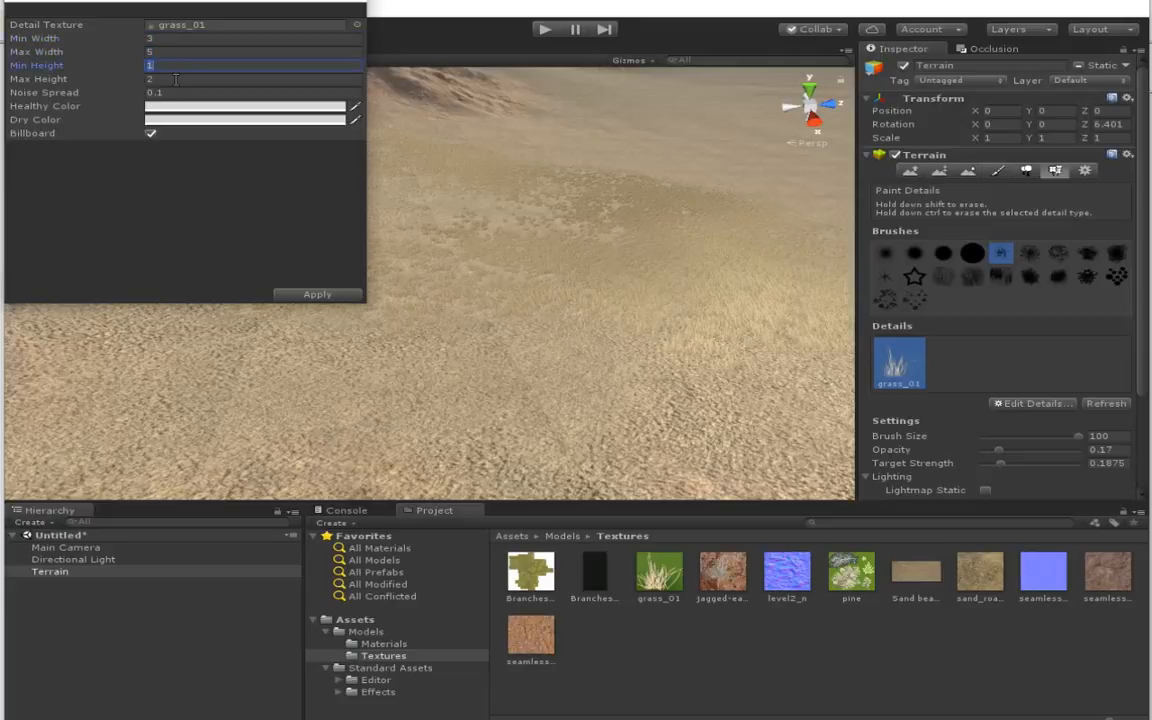
pyautogui.click(175, 80)
pyautogui.write('8')
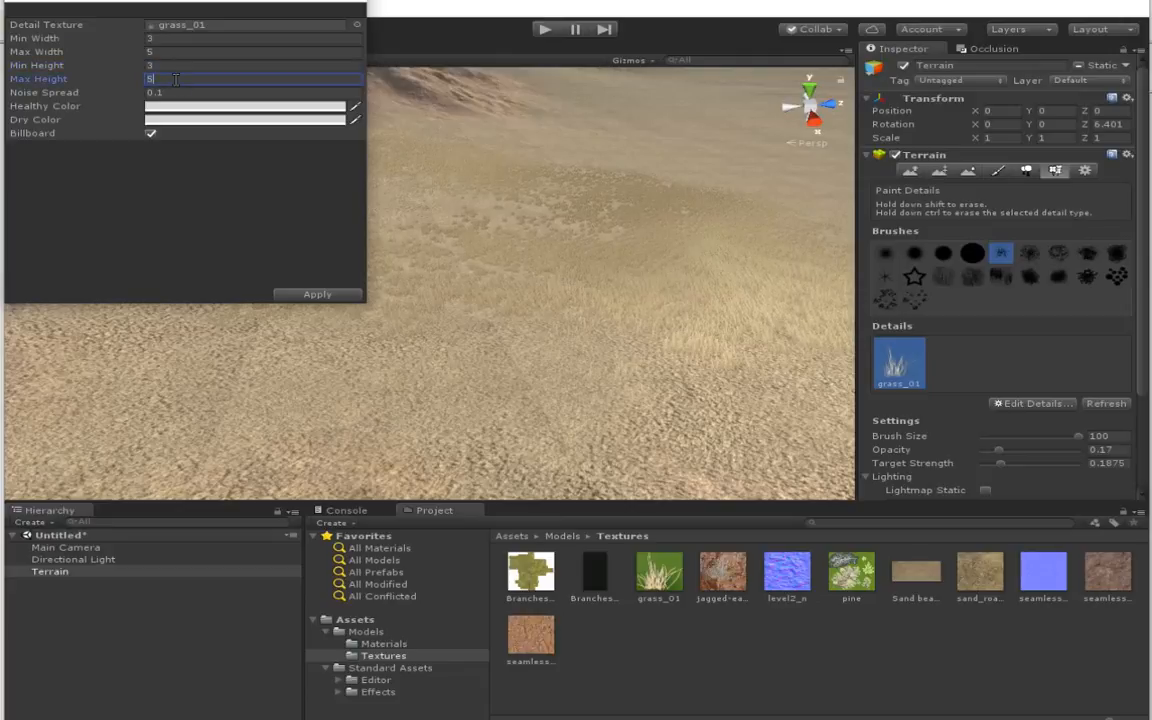
pyautogui.click(316, 294)
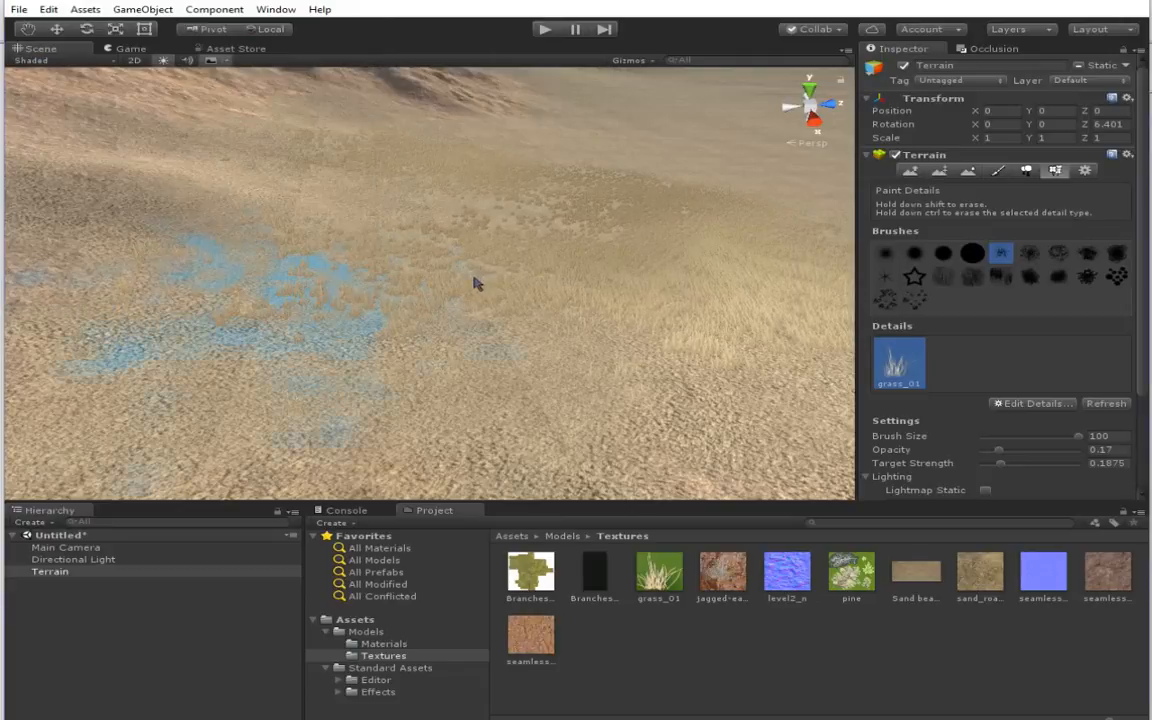
# Step: Examine the painted grass in the Scene and Game views, and return to the perspective Scene view with the Move tool active
pyautogui.moveTo(473, 283); pyautogui.dragTo(484, 243, button='right')
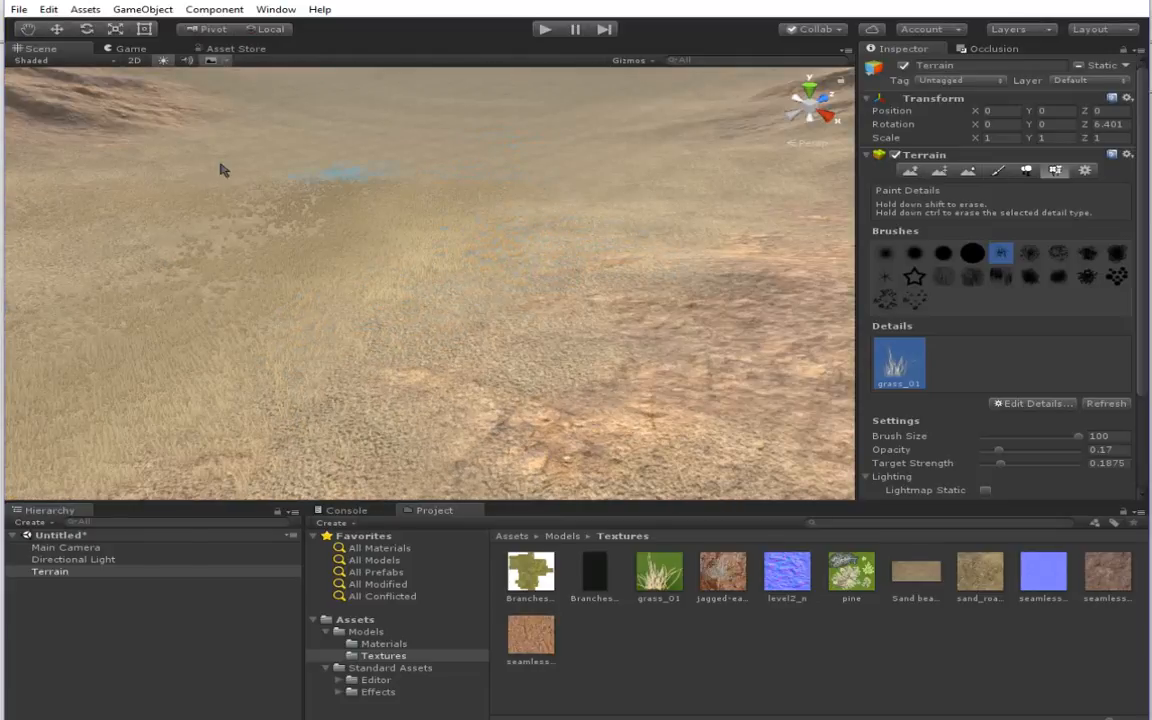
pyautogui.click(135, 61)
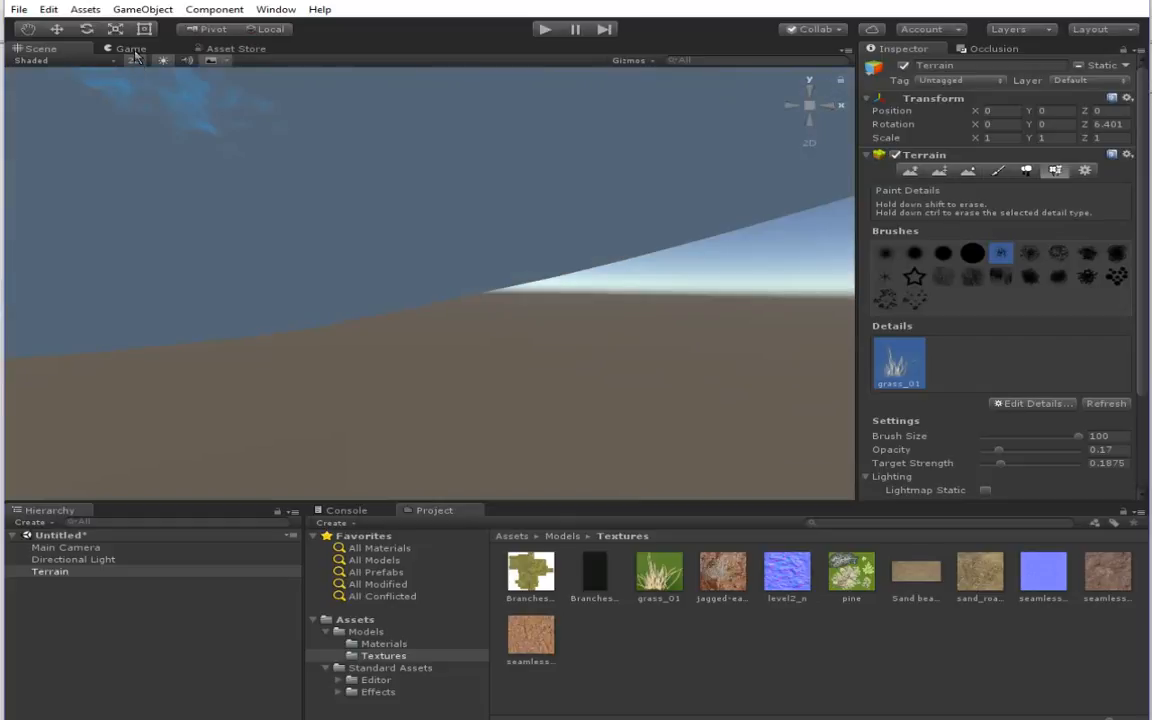
pyautogui.click(132, 50)
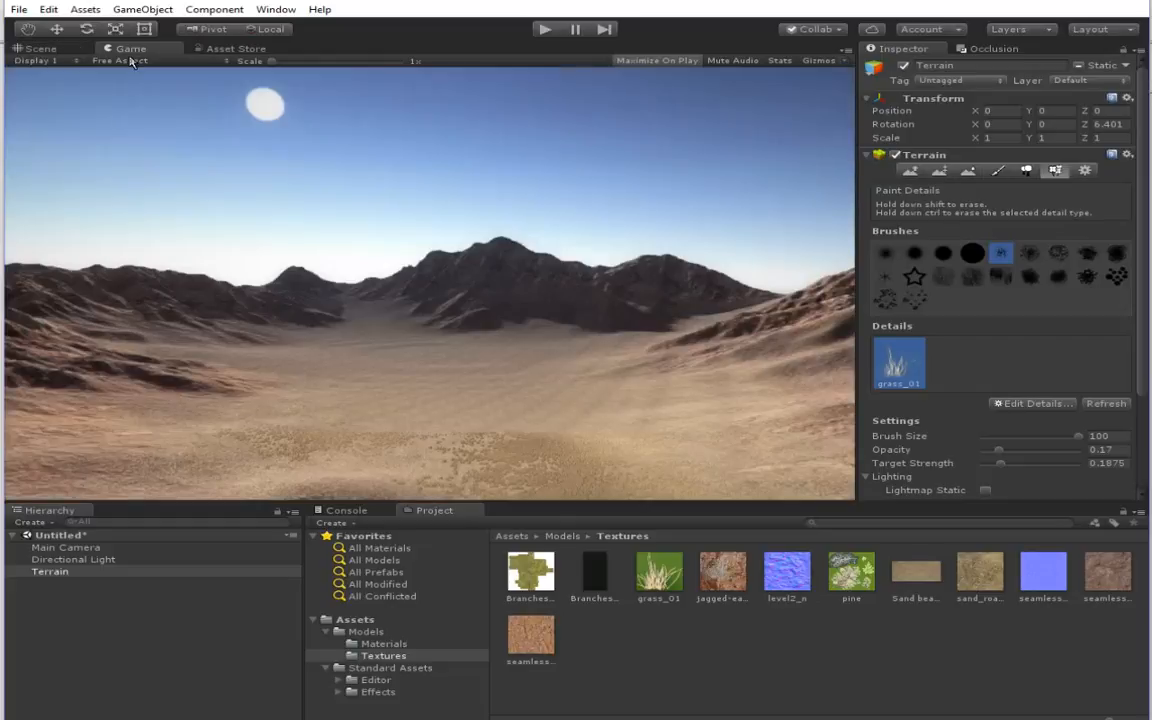
pyautogui.click(42, 50)
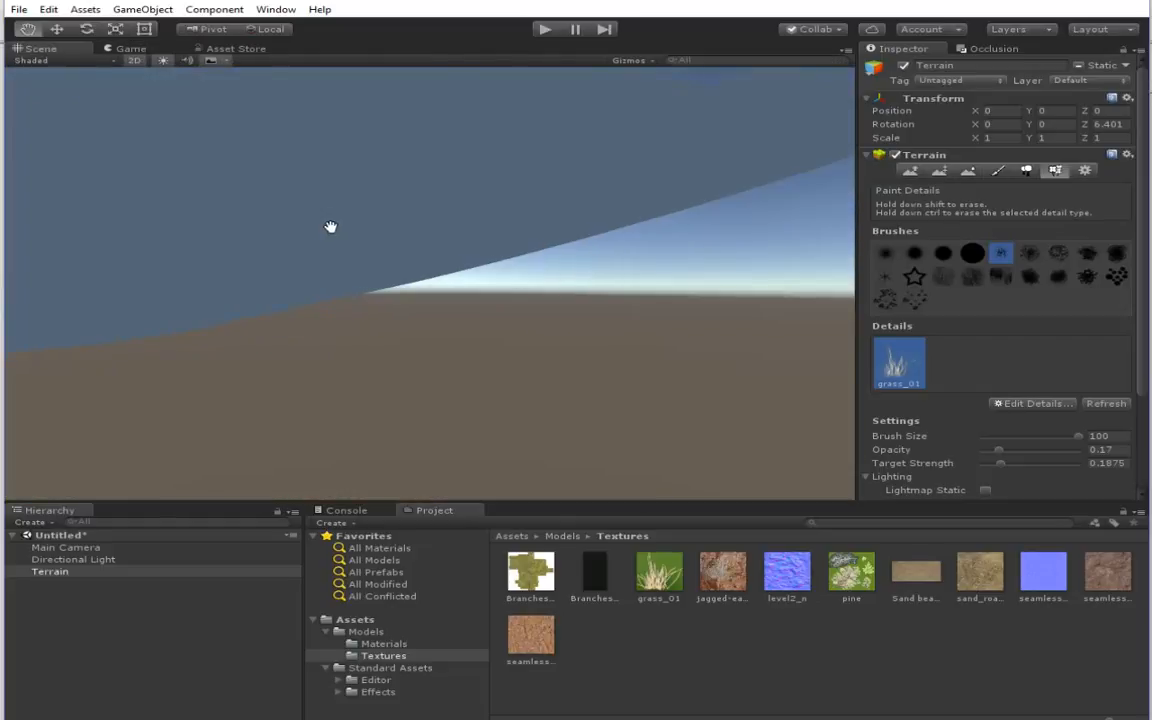
pyautogui.click(136, 60)
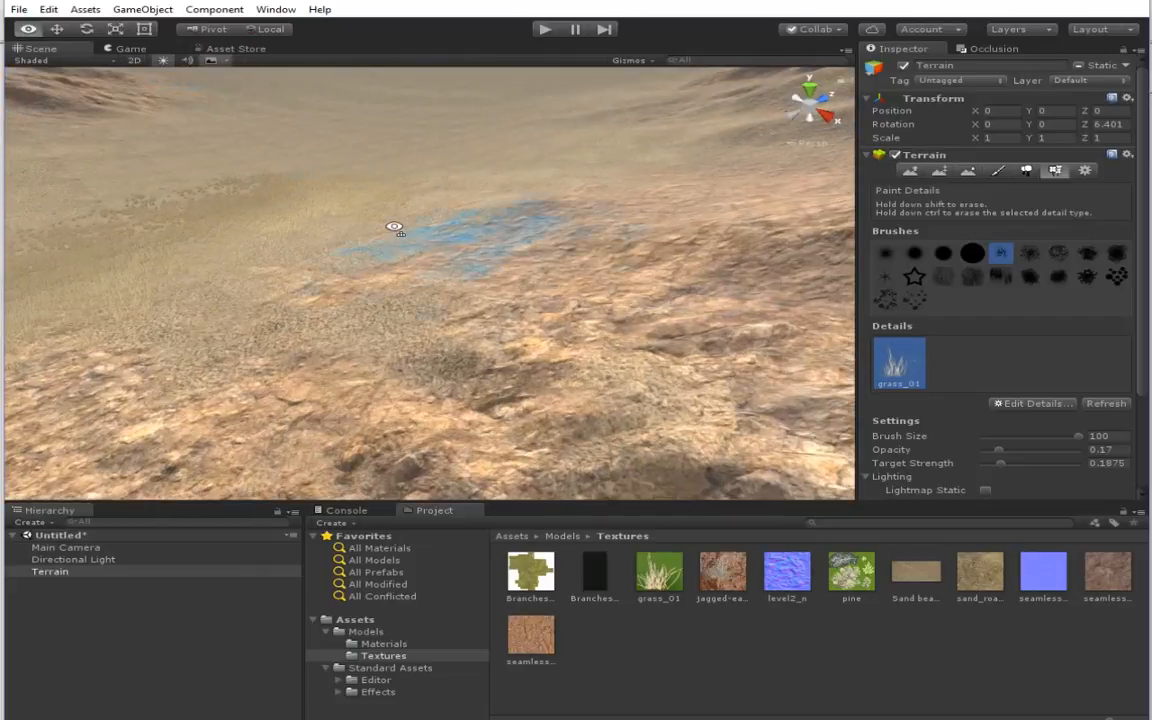
pyautogui.click(58, 30)
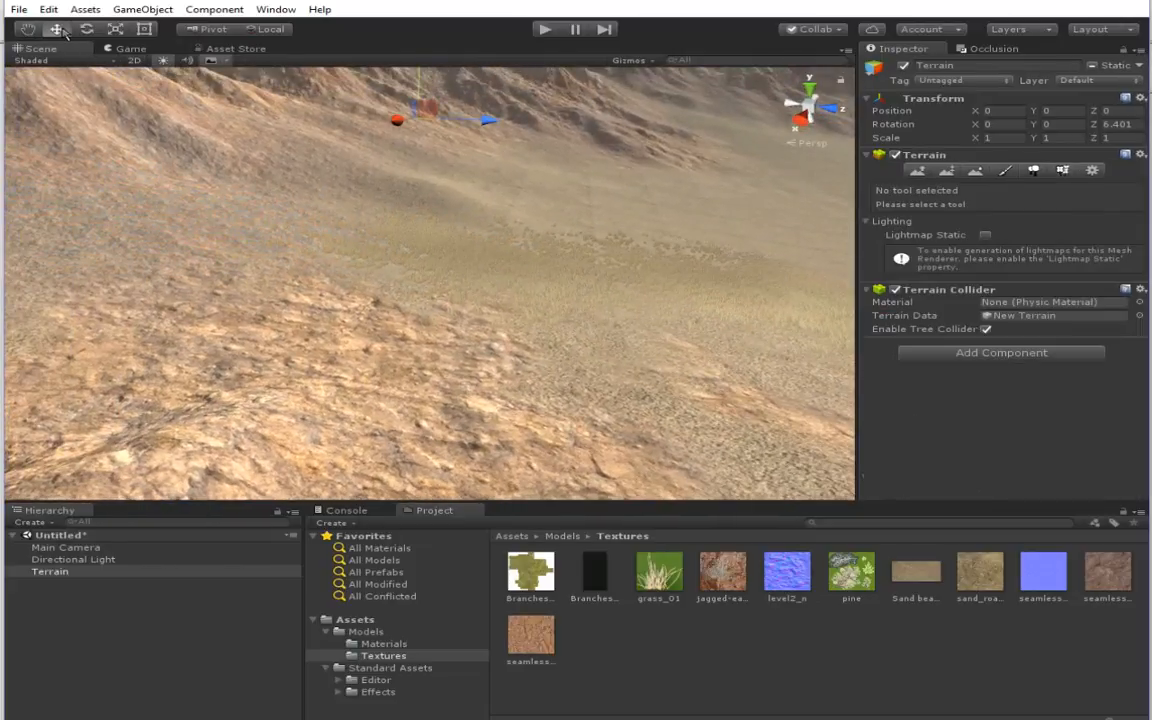
# Step: Move the Main Camera down and forward onto the valley slope, to about X 770, Y 104, Z 193
pyautogui.click(66, 548)
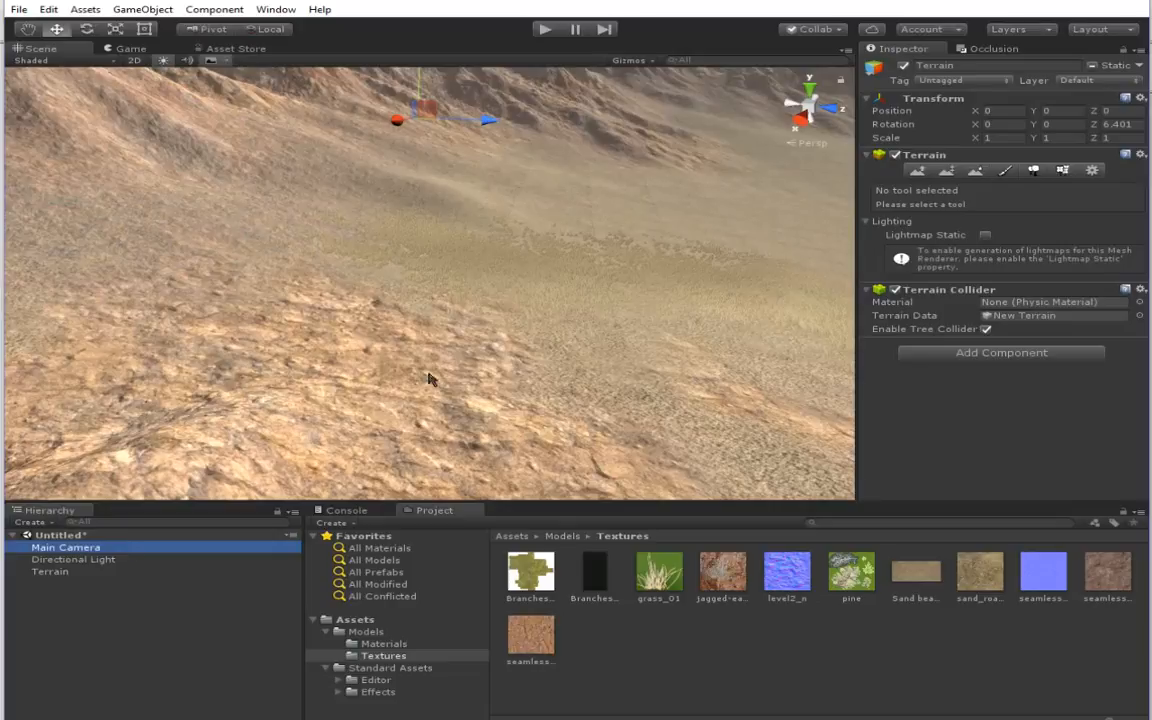
pyautogui.scroll(-6, 522, 252)
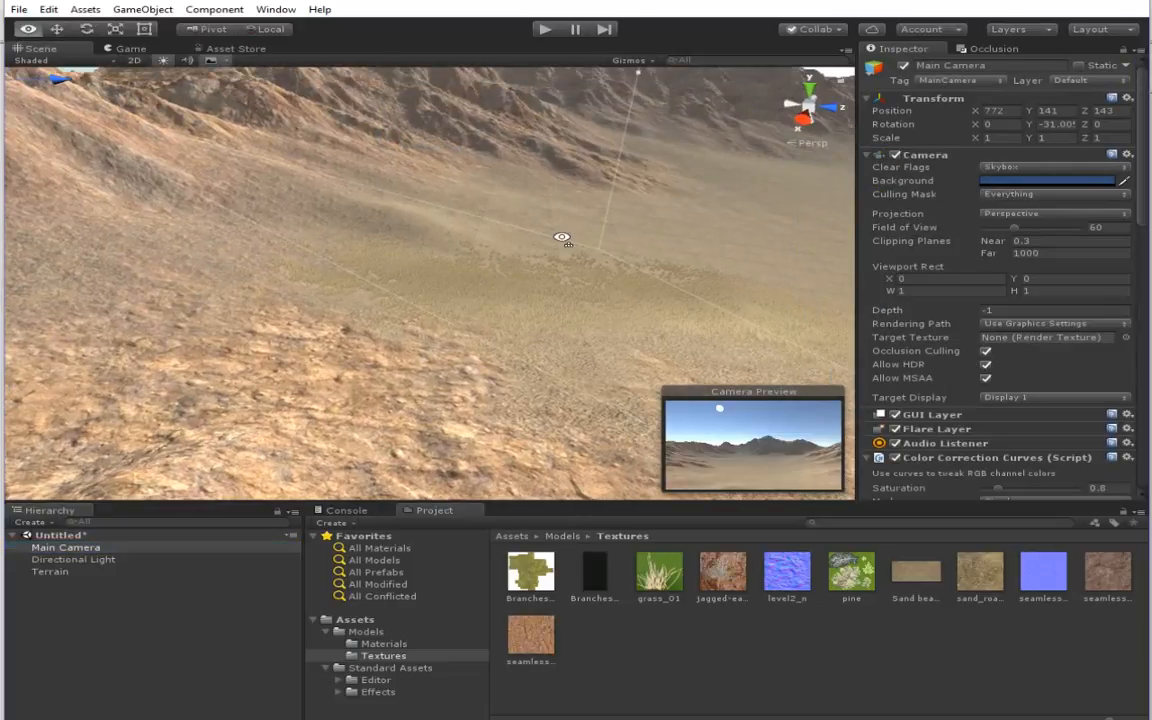
pyautogui.moveTo(212, 170); pyautogui.dragTo(72, 135, button='right')
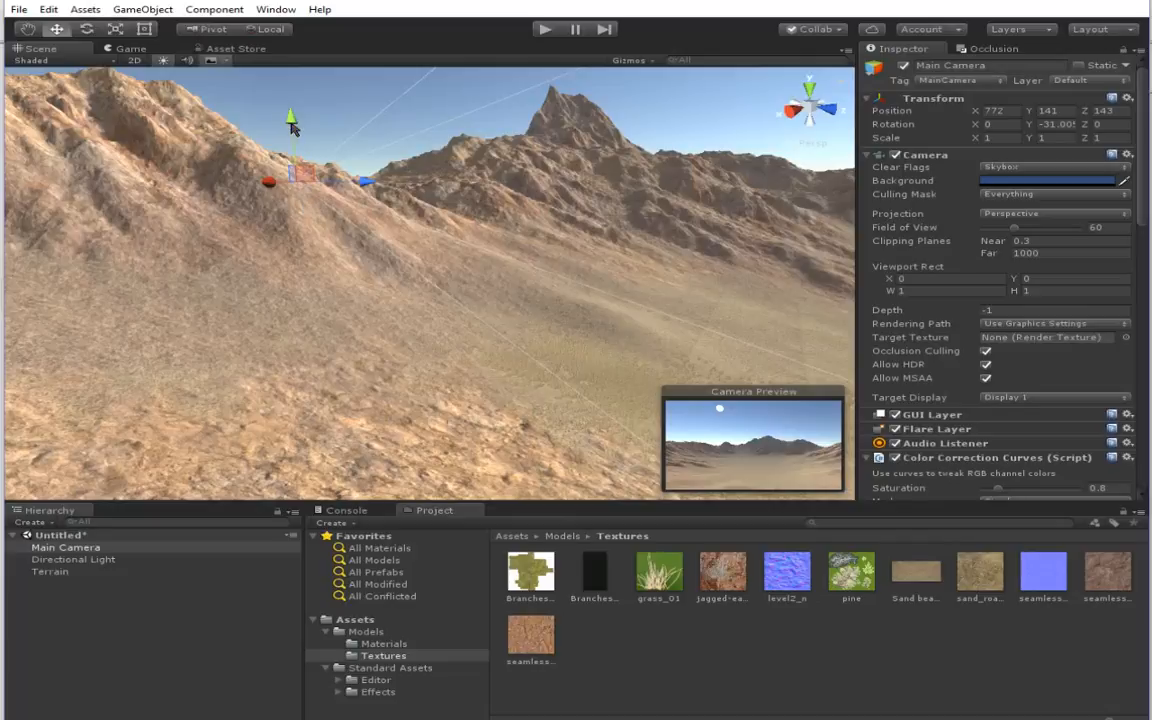
pyautogui.moveTo(291, 123); pyautogui.dragTo(304, 195)
pyautogui.moveTo(308, 203); pyautogui.dragTo(308, 211)
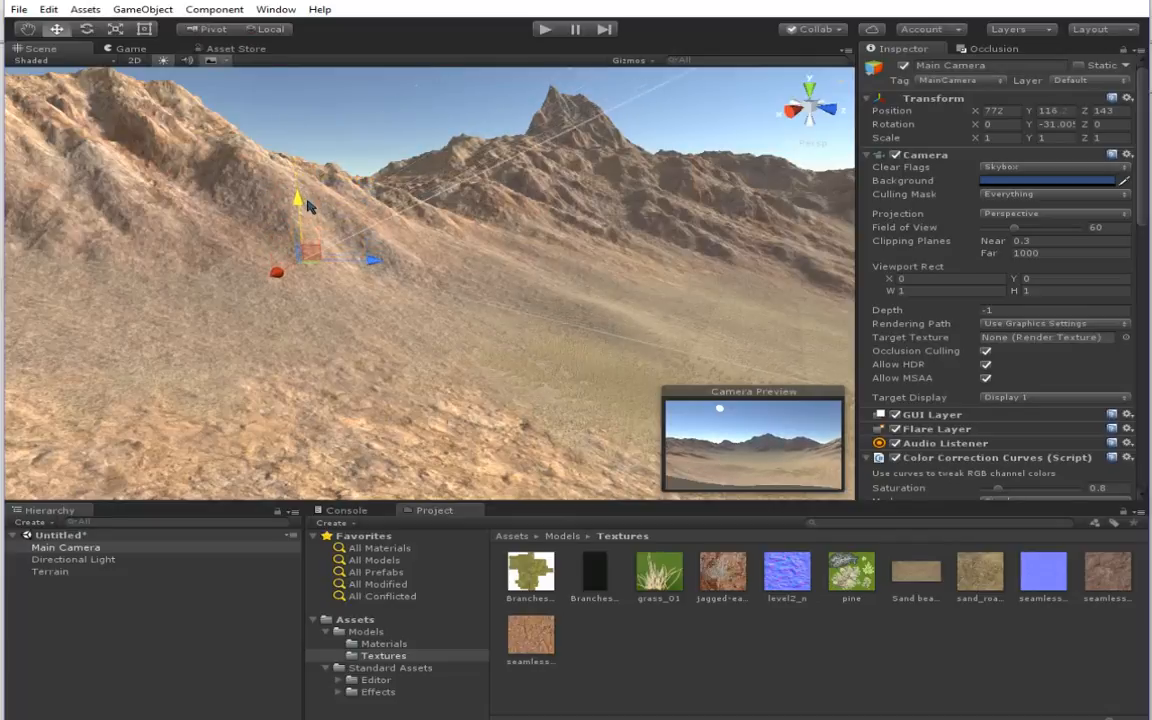
pyautogui.moveTo(388, 267); pyautogui.dragTo(486, 270)
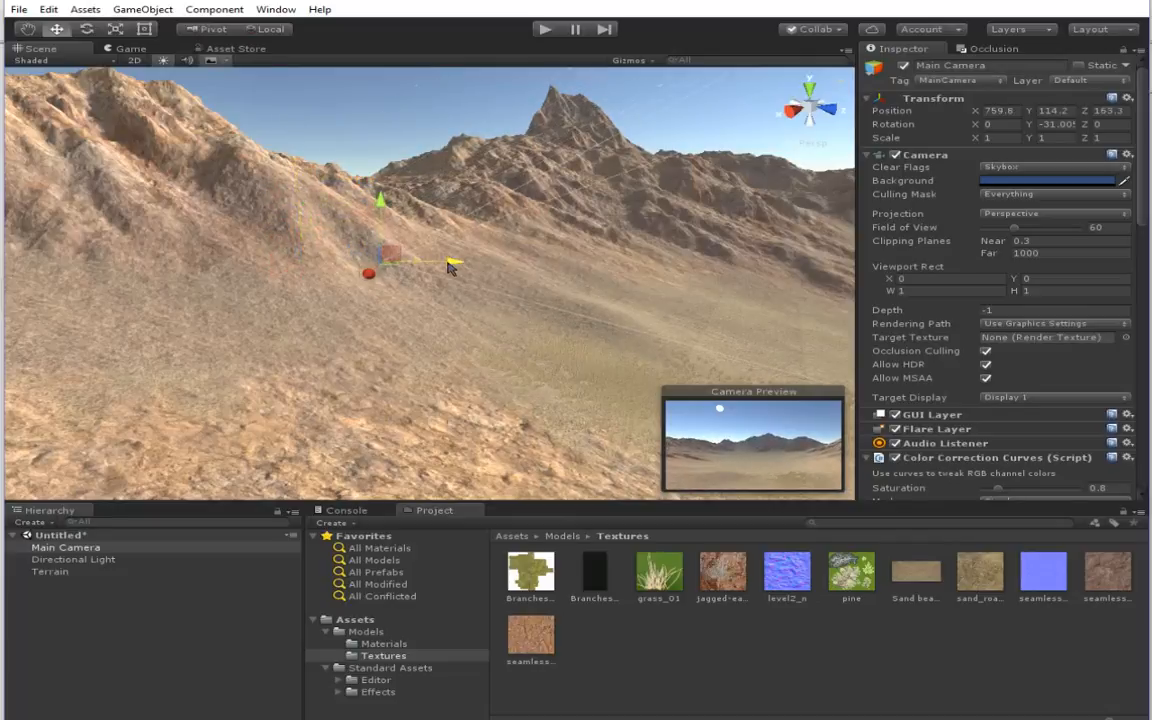
pyautogui.moveTo(376, 204); pyautogui.dragTo(392, 243)
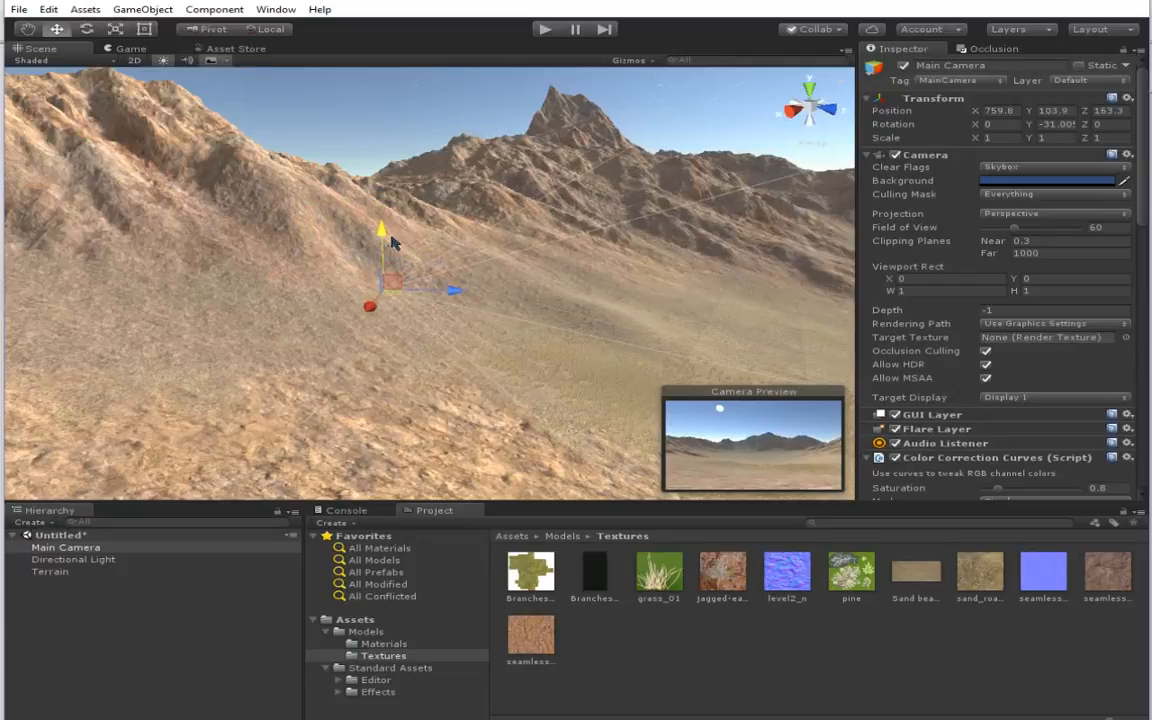
pyautogui.moveTo(454, 292); pyautogui.dragTo(525, 293)
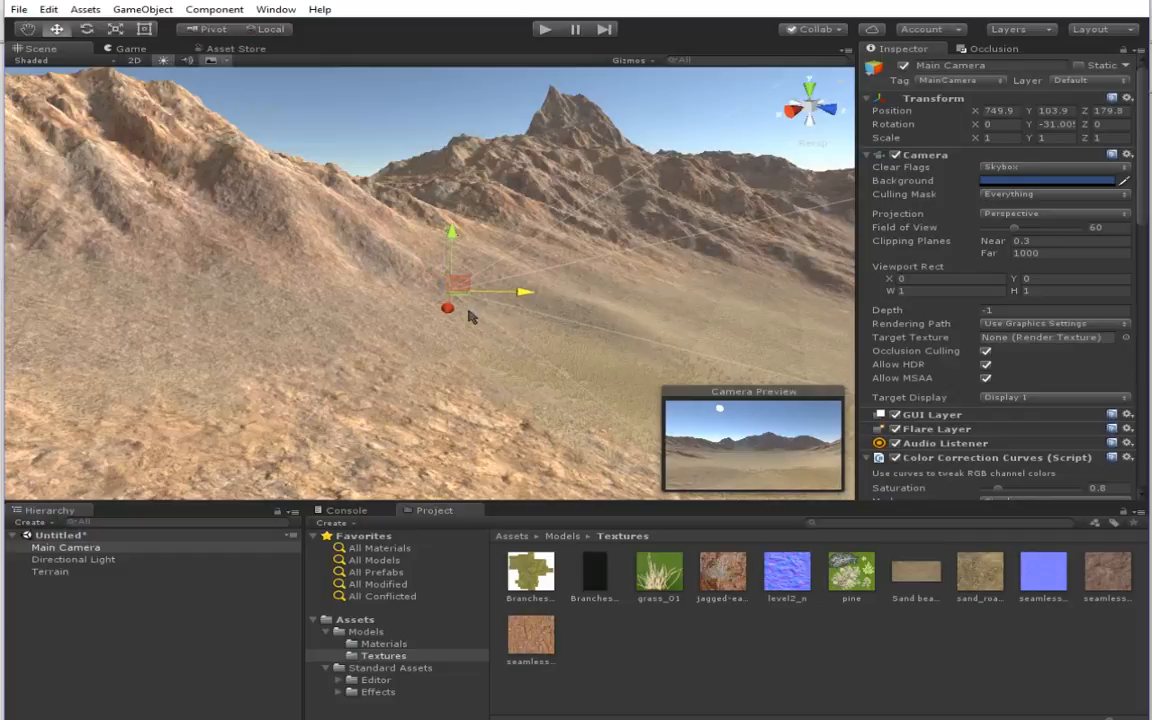
pyautogui.moveTo(447, 308); pyautogui.dragTo(477, 352)
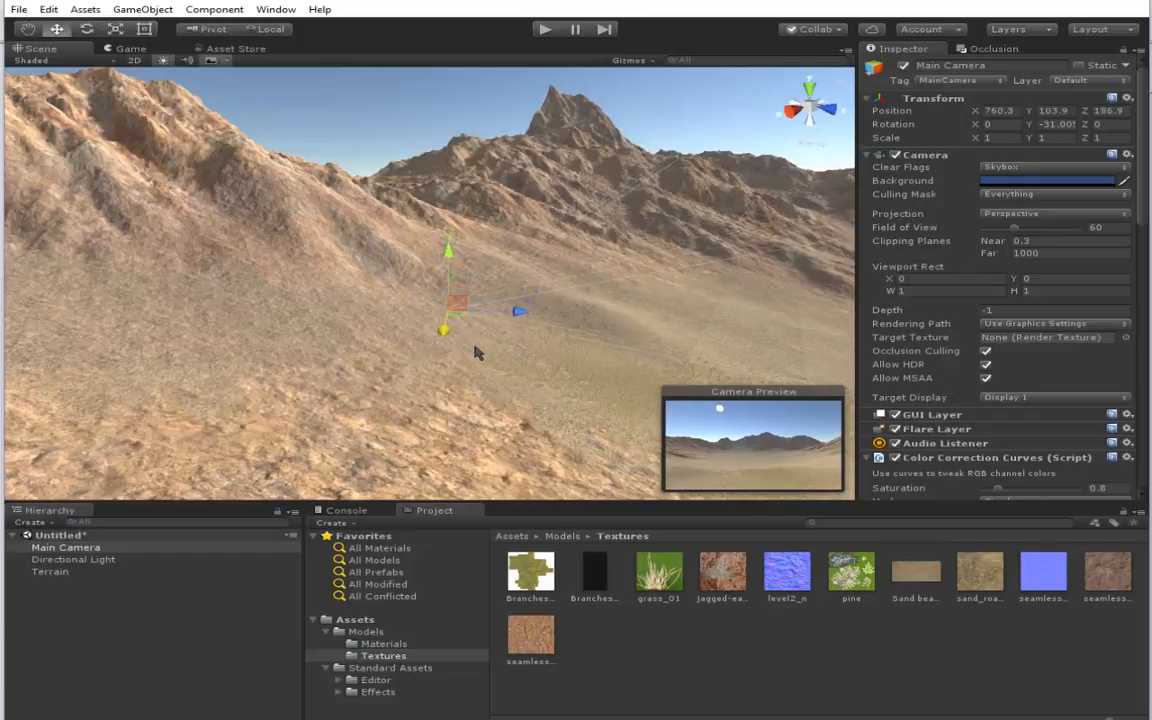
# Step: Reposition the Main Camera low at the grass patch, about X 766, Y 98, Z 199.2, and check it in the Game view
pyautogui.click(470, 290)
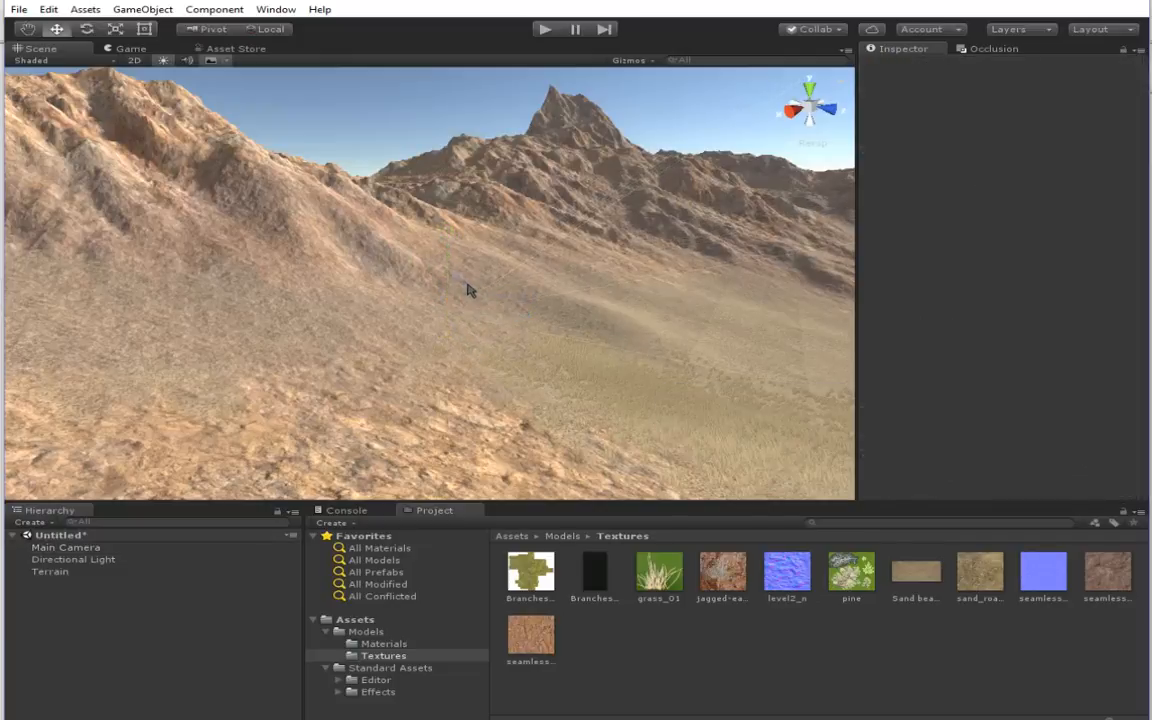
pyautogui.click(469, 290)
pyautogui.moveTo(490, 342); pyautogui.dragTo(145, 439, button='right')
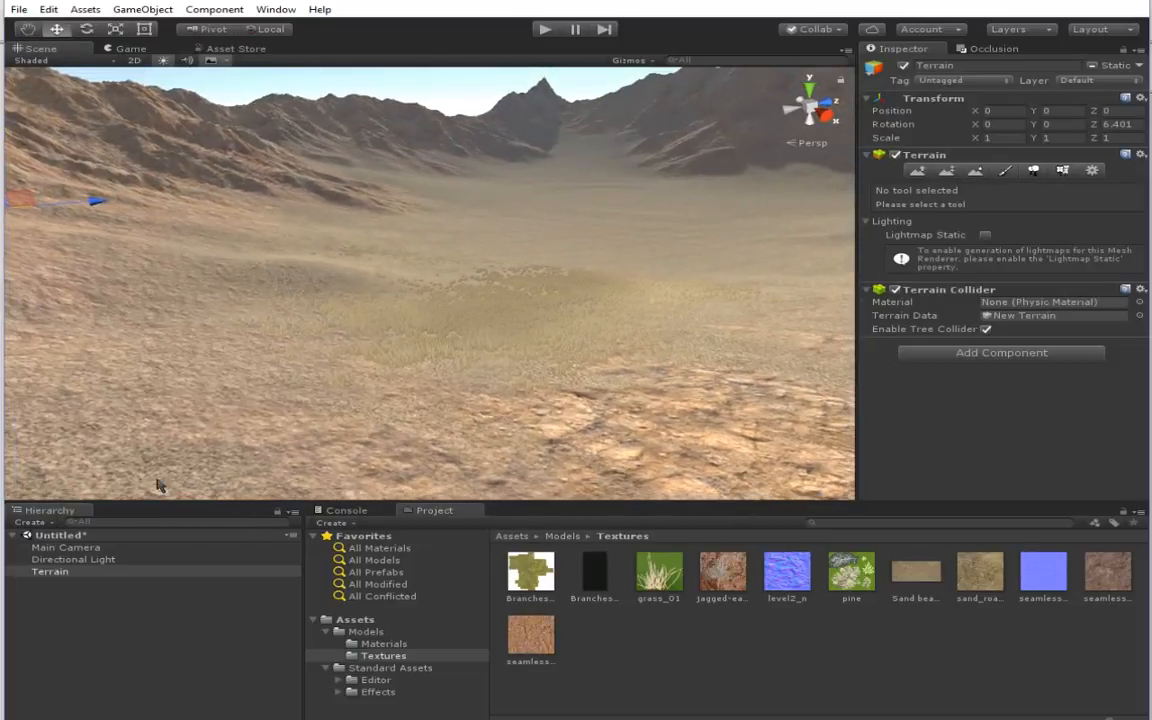
pyautogui.click(80, 546)
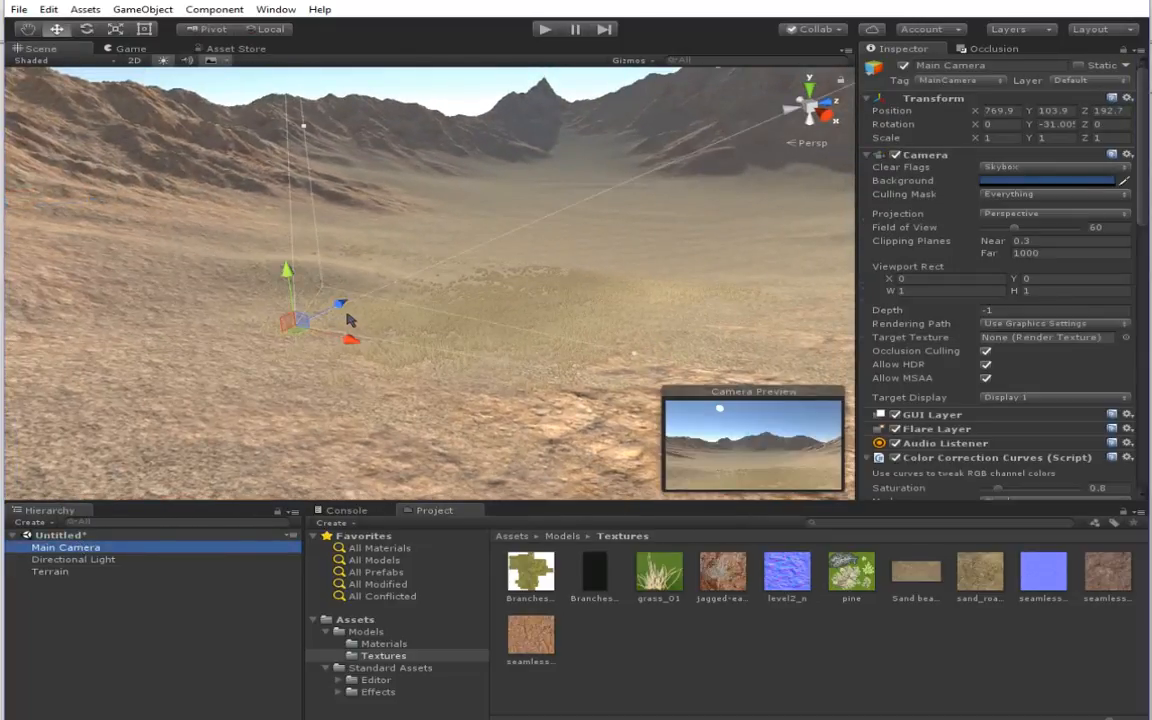
pyautogui.moveTo(362, 306)
pyautogui.mouseDown()
pyautogui.moveTo(378, 297)
pyautogui.moveTo(348, 278)
pyautogui.moveTo(362, 291)
pyautogui.moveTo(352, 287)
pyautogui.mouseUp()
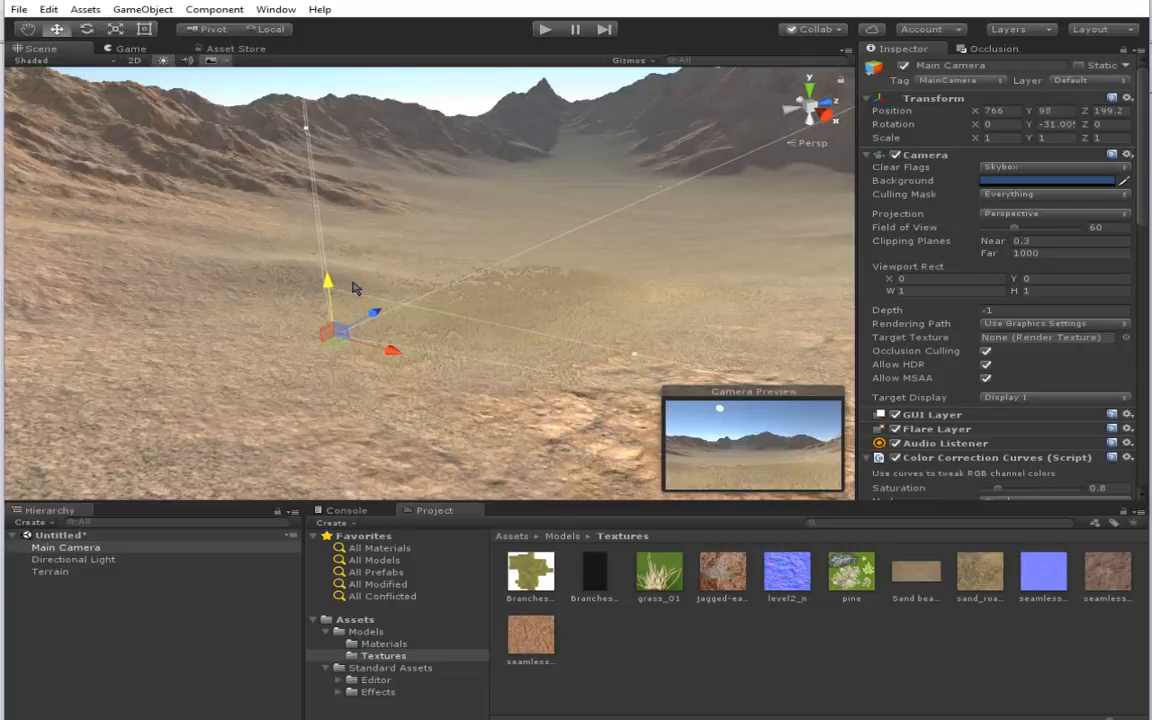
pyautogui.click(118, 52)
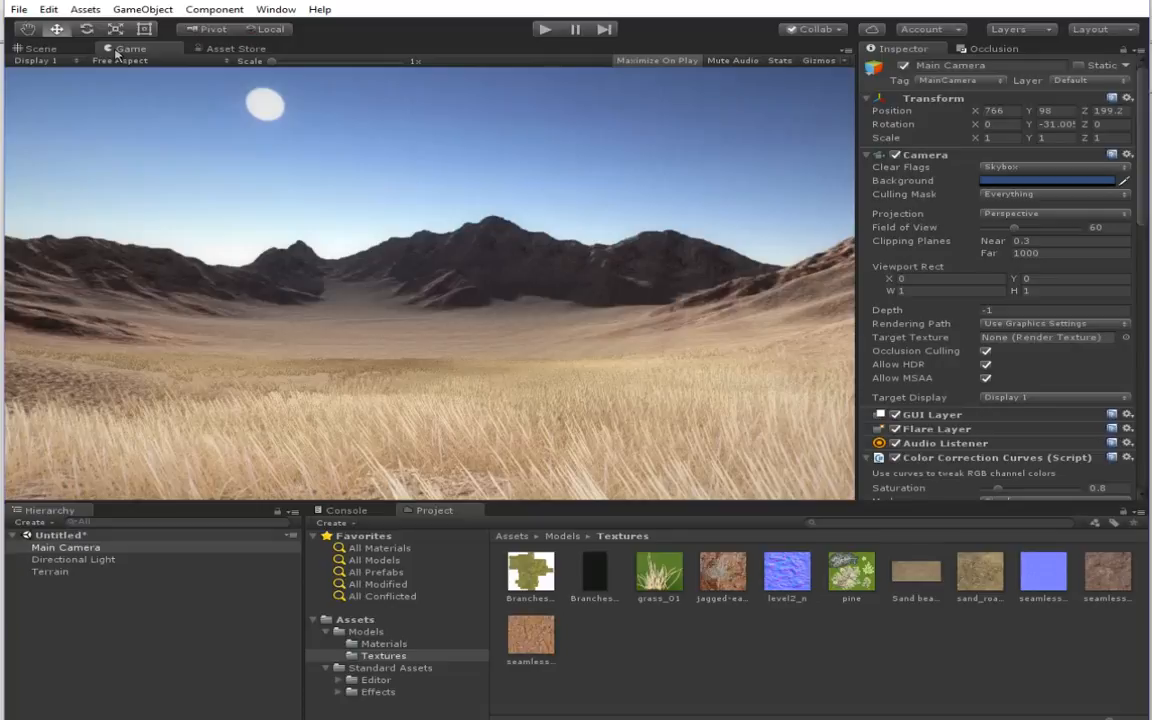
# Step: Change the scene's ambient color to a warm beige, hex C5BCA4, in the Lighting settings
pyautogui.click(276, 9)
pyautogui.moveTo(463, 390)
pyautogui.click(598, 392)
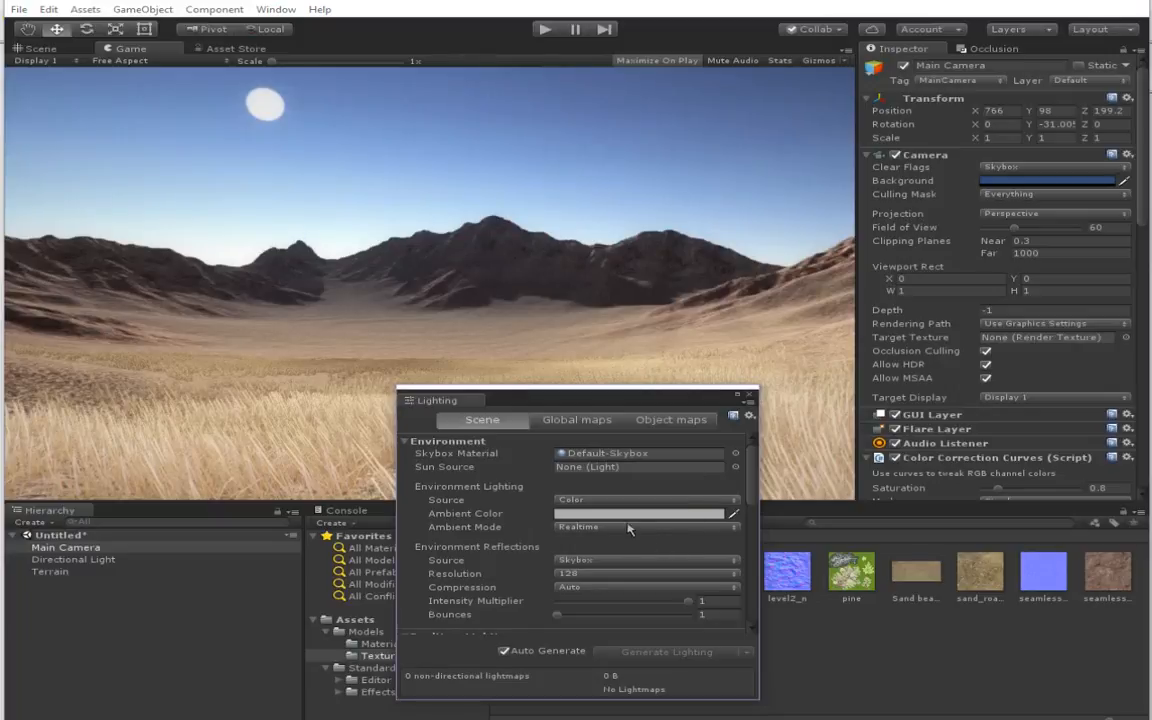
pyautogui.scroll(-5, 628, 529)
pyautogui.scroll(-8, 628, 508)
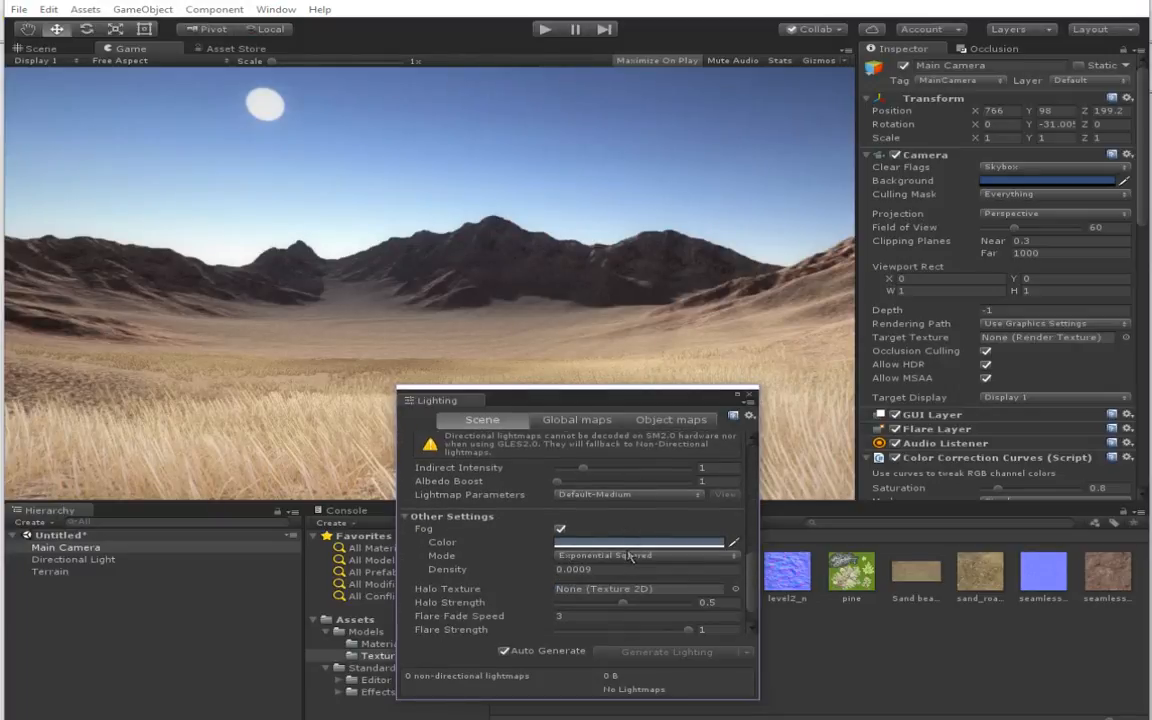
pyautogui.scroll(13, 628, 506)
pyautogui.click(628, 514)
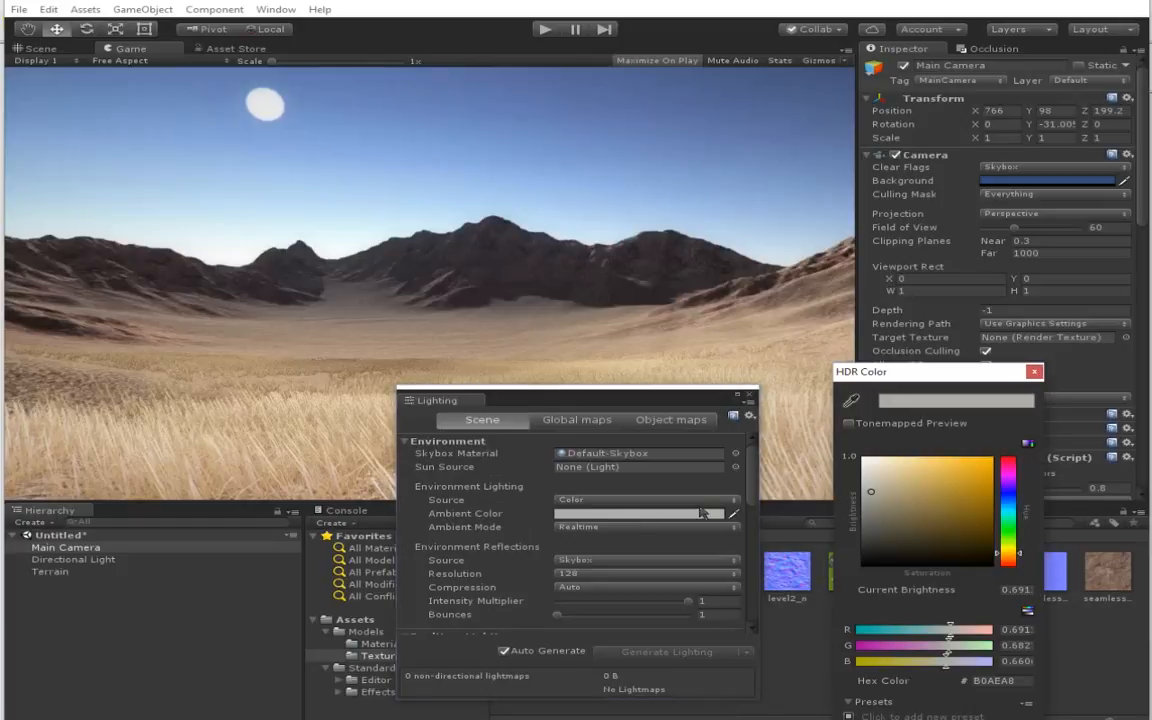
pyautogui.click(885, 491)
pyautogui.moveTo(888, 486)
pyautogui.mouseDown()
pyautogui.moveTo(900, 483)
pyautogui.moveTo(887, 485)
pyautogui.mouseUp()
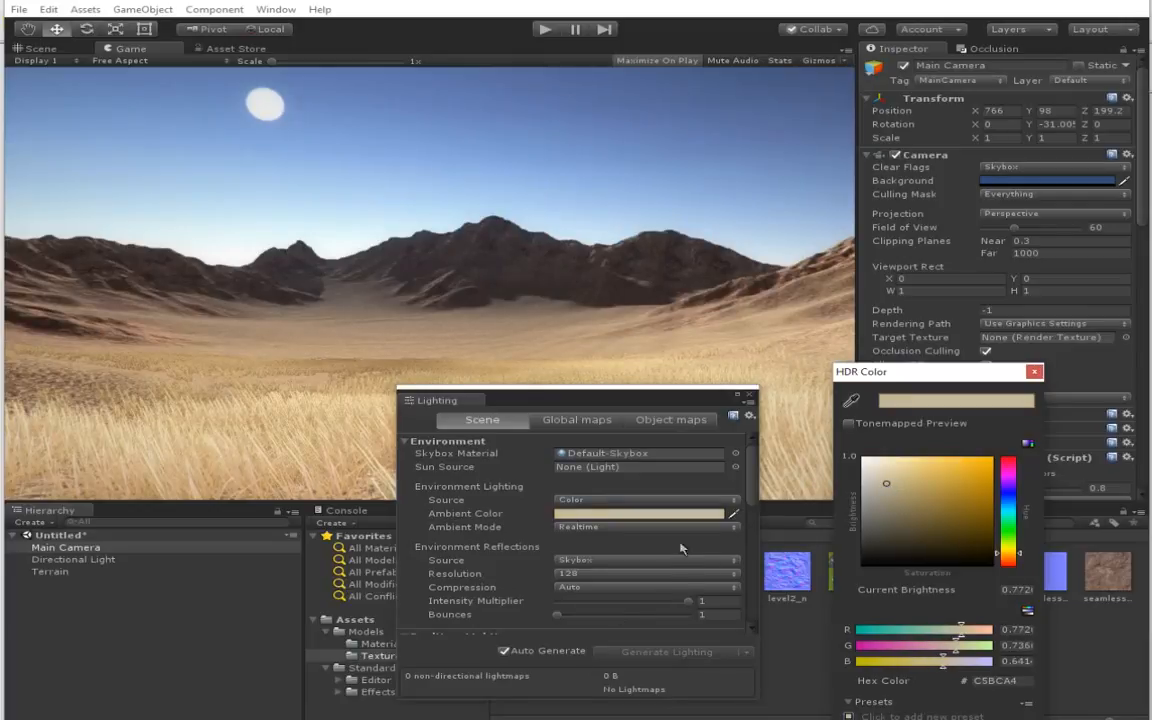
pyautogui.click(1034, 371)
# Step: Lighten the fog color to a pale blue-grey, trying beige 989179FF along the way, and close the Lighting settings
pyautogui.scroll(-5, 556, 478)
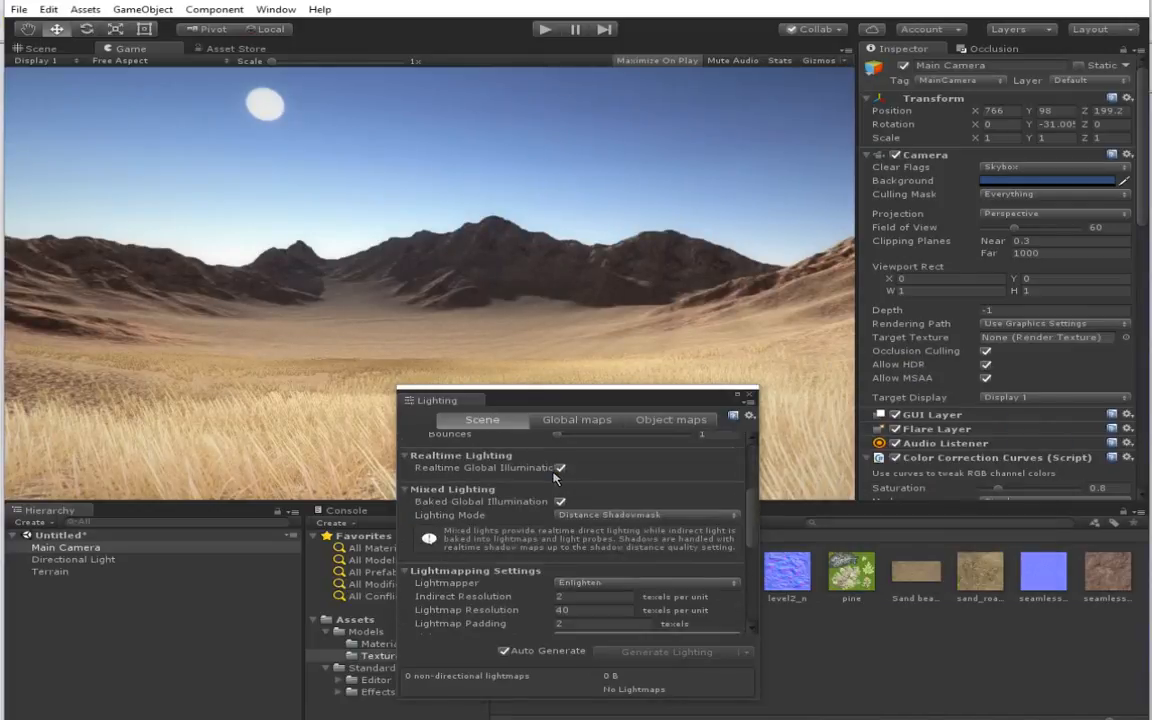
pyautogui.scroll(-5, 554, 478)
pyautogui.click(640, 507)
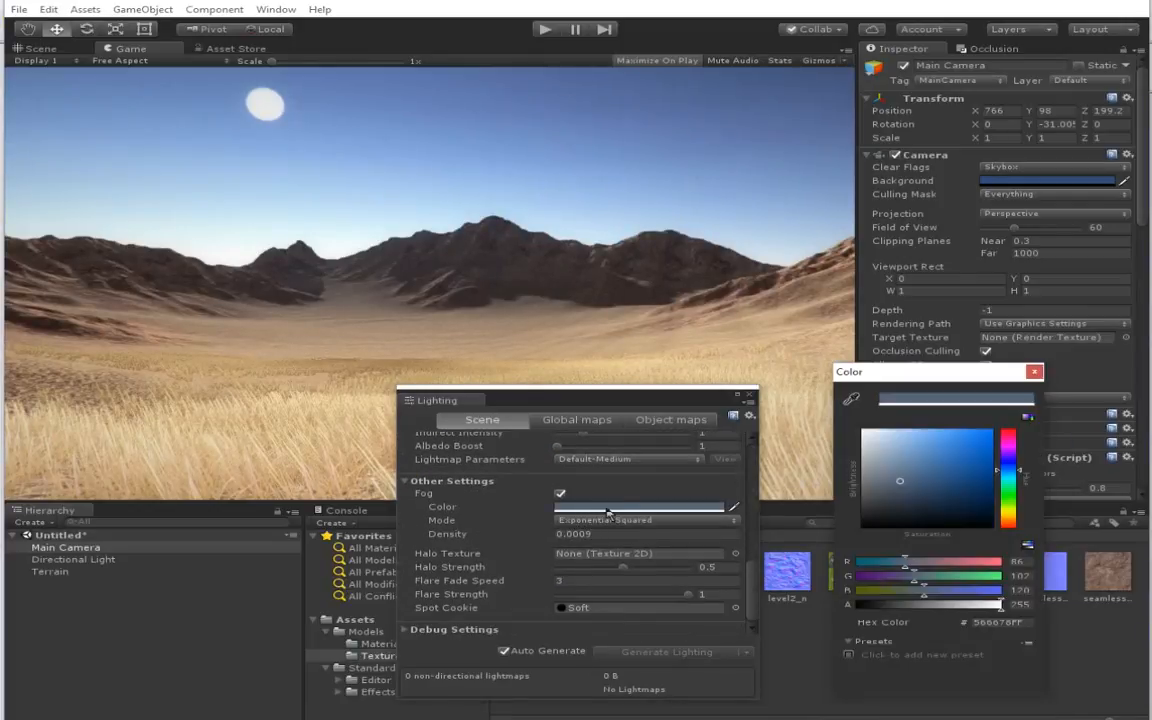
pyautogui.click(894, 485)
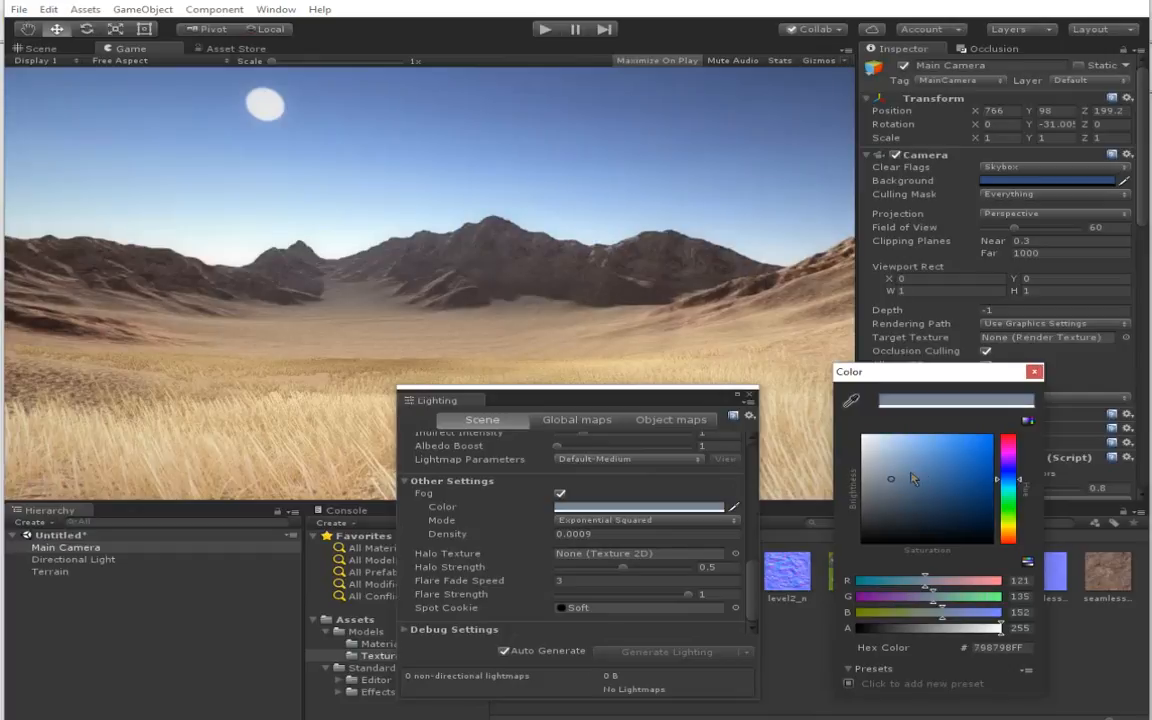
pyautogui.click(1034, 371)
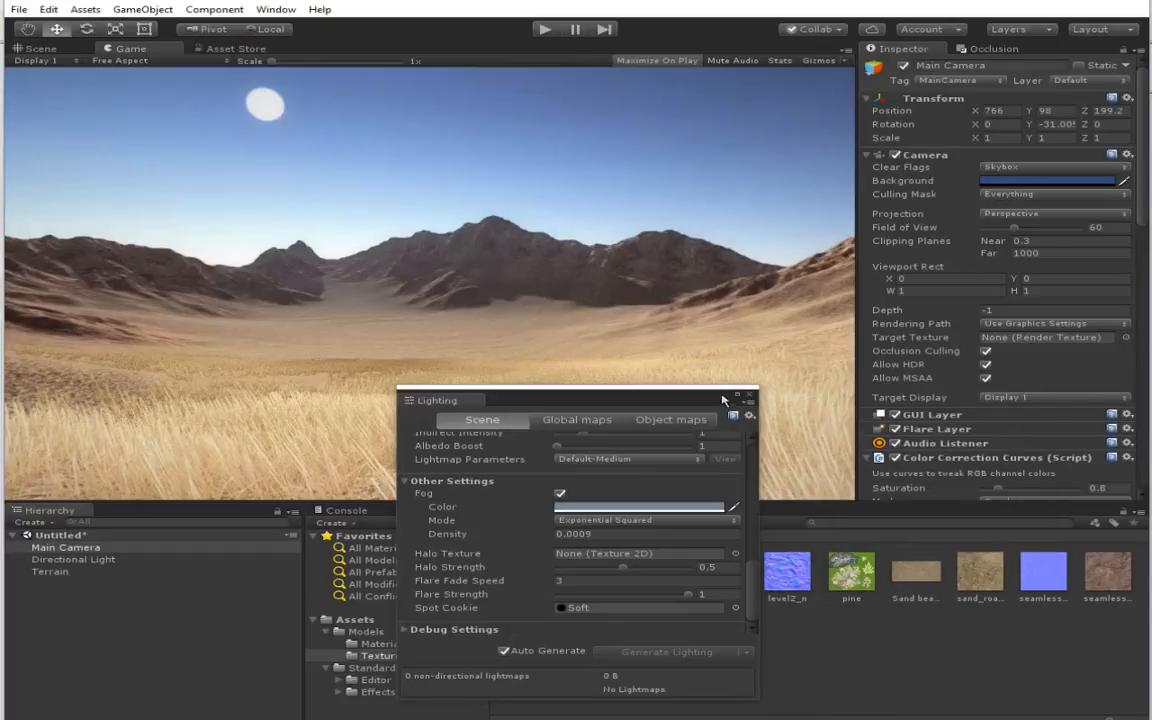
pyautogui.click(680, 510)
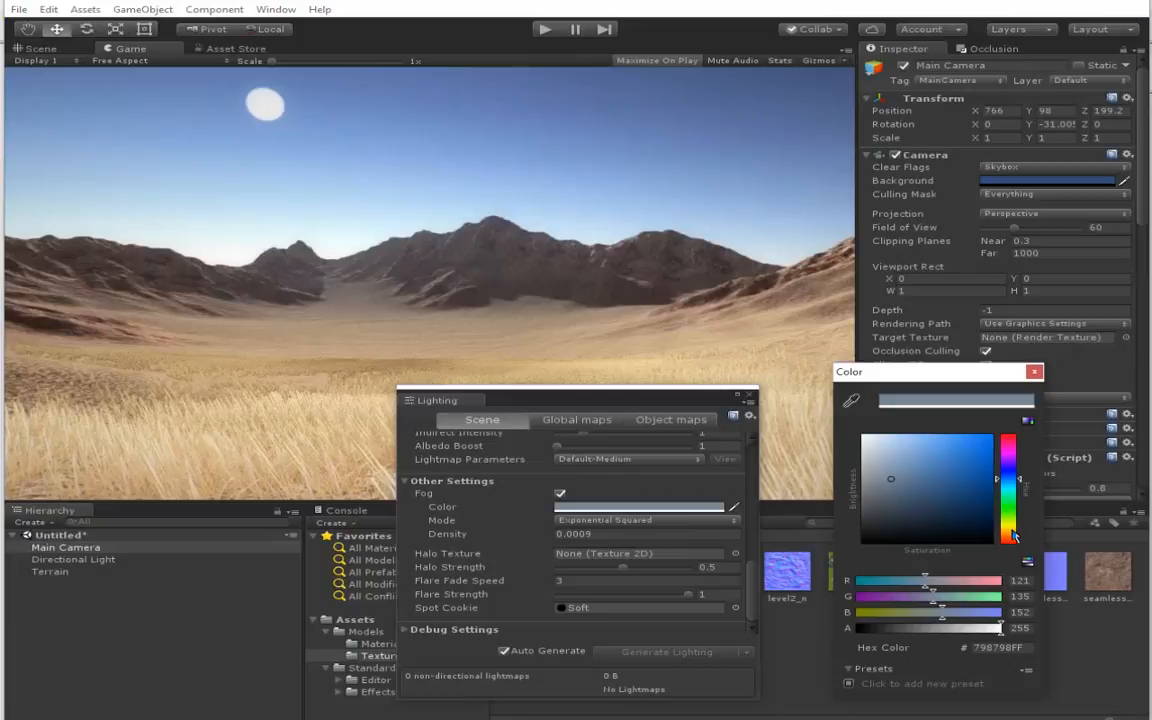
pyautogui.moveTo(1013, 532); pyautogui.dragTo(1013, 525)
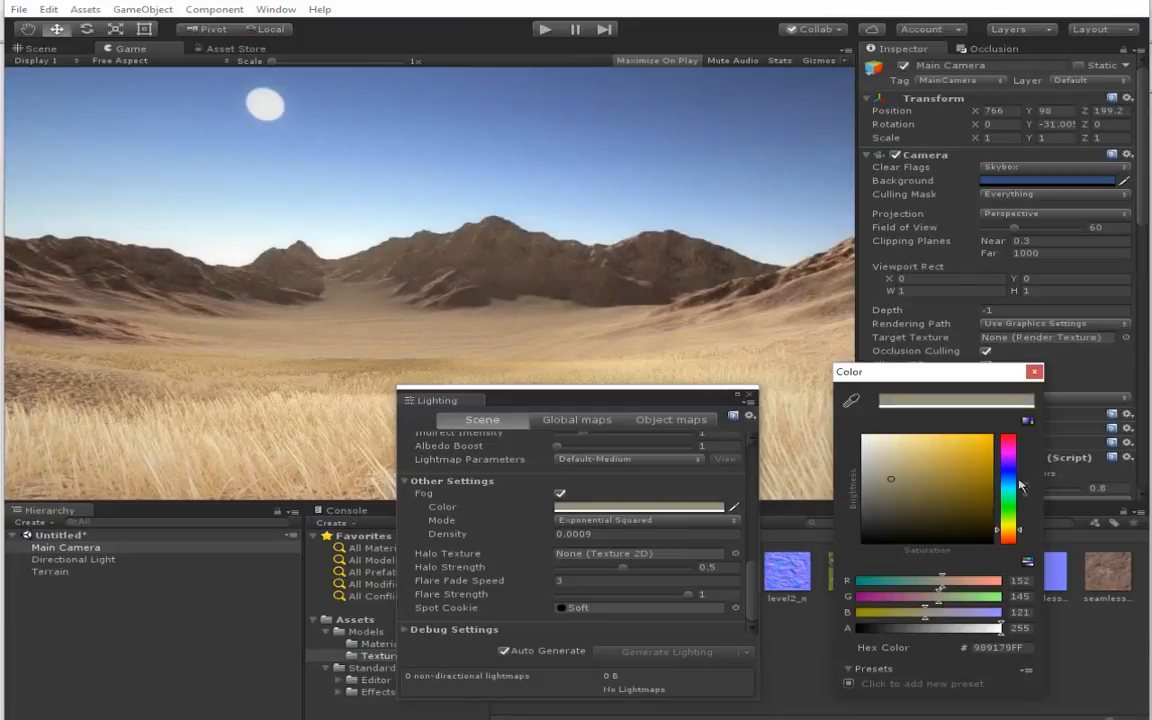
pyautogui.click(1014, 489)
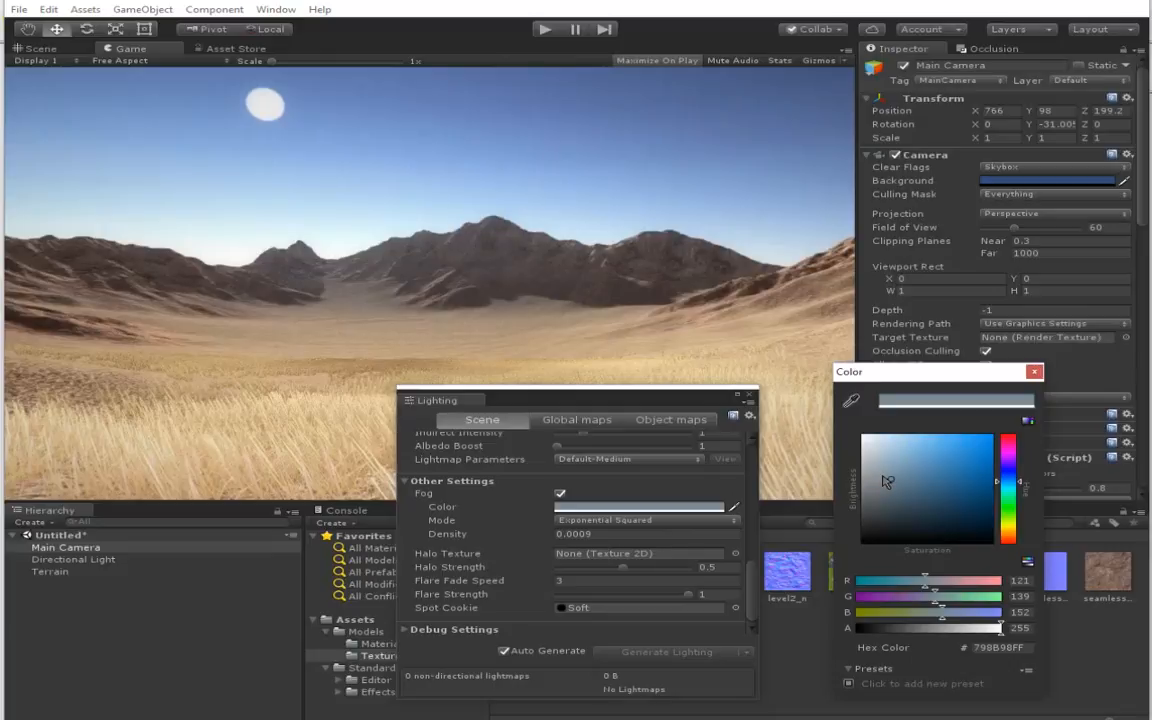
pyautogui.click(882, 475)
pyautogui.click(1034, 373)
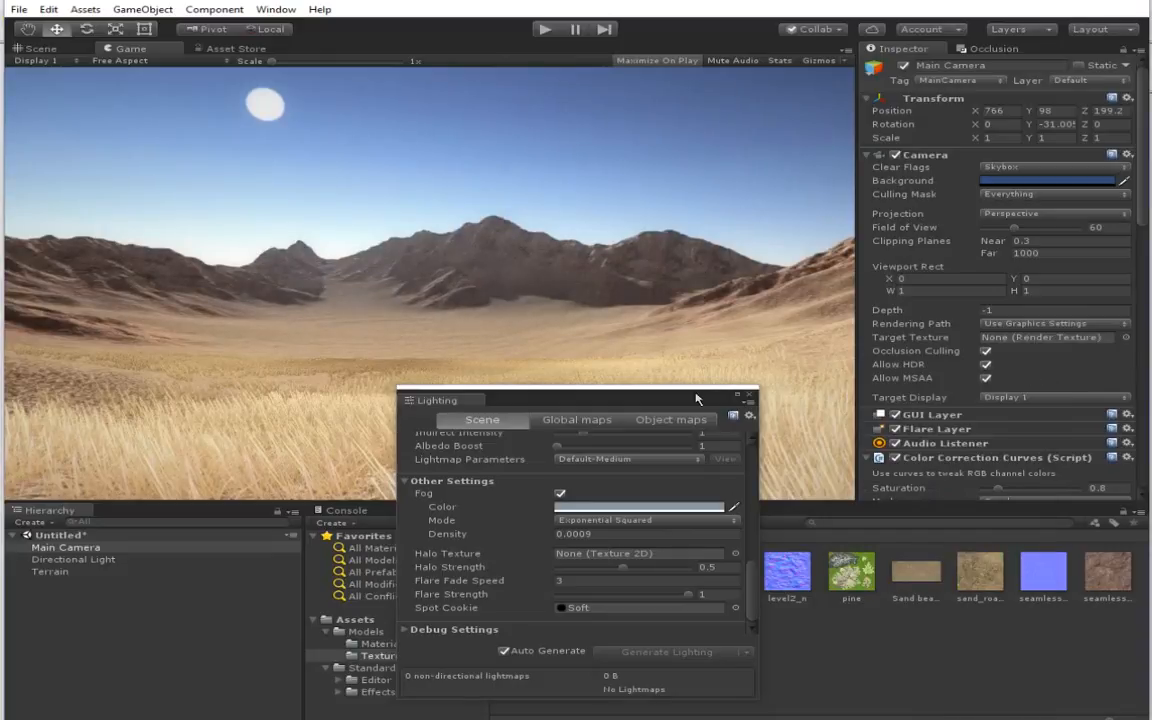
pyautogui.click(751, 396)
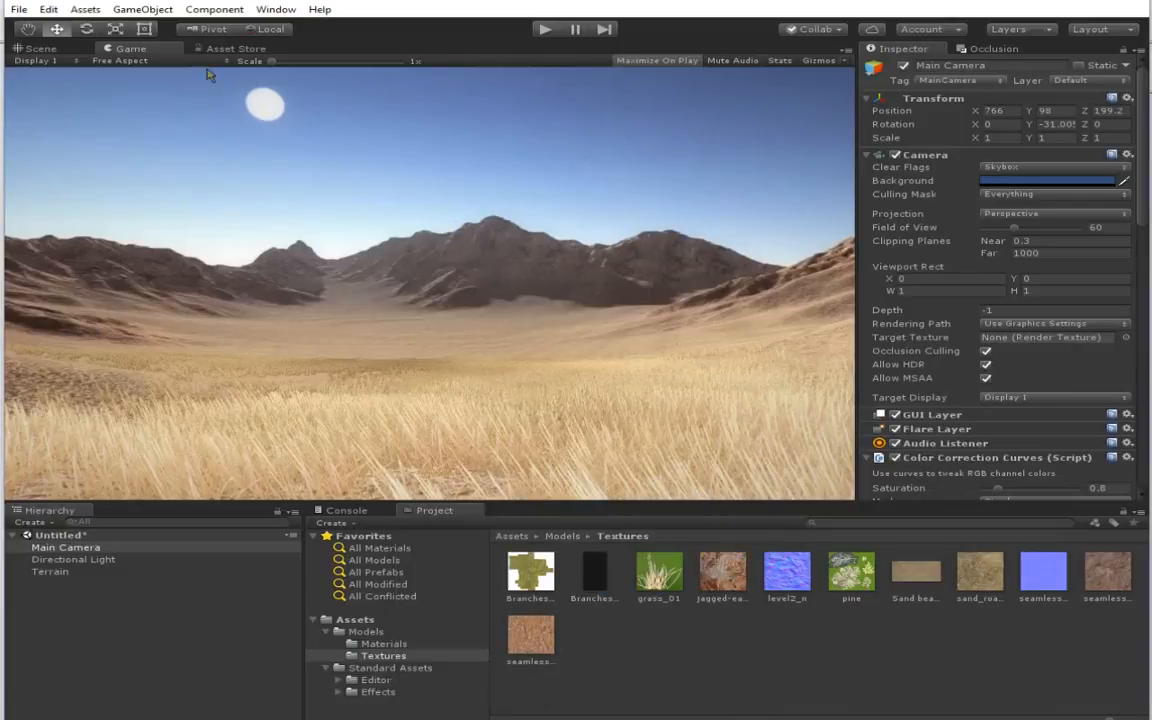
# Step: Raise the Blue channel curve slightly in the Main Camera's Color Correction Curves effect
pyautogui.click(60, 573)
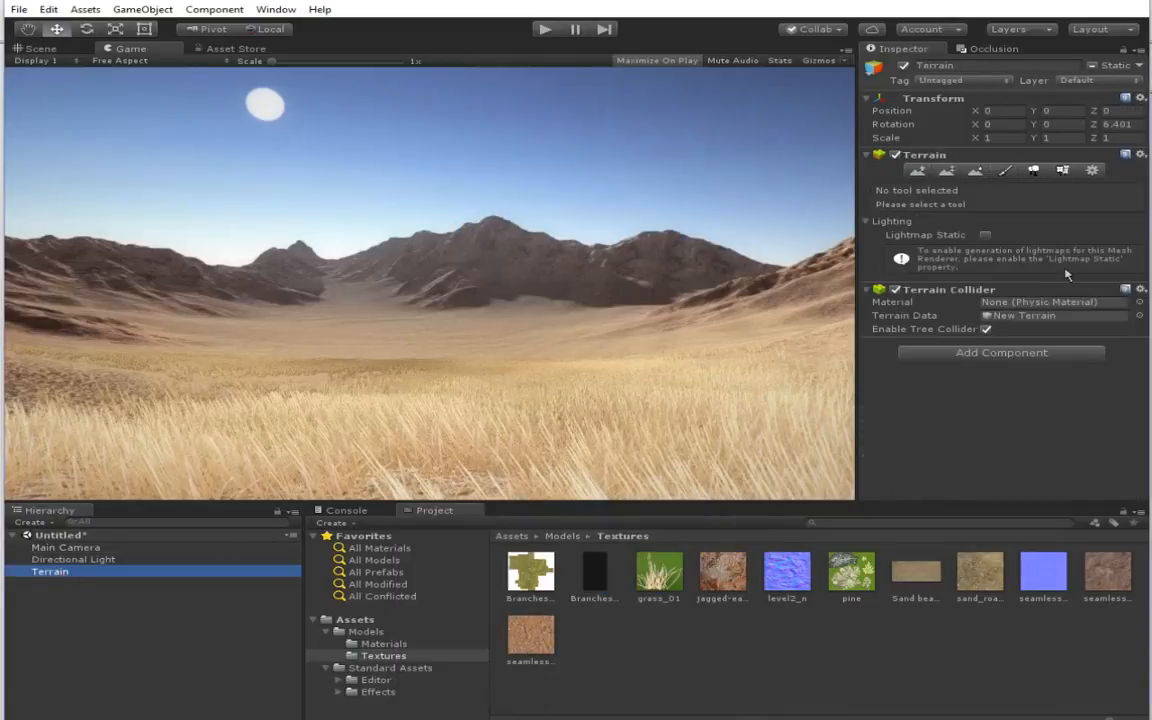
pyautogui.click(66, 548)
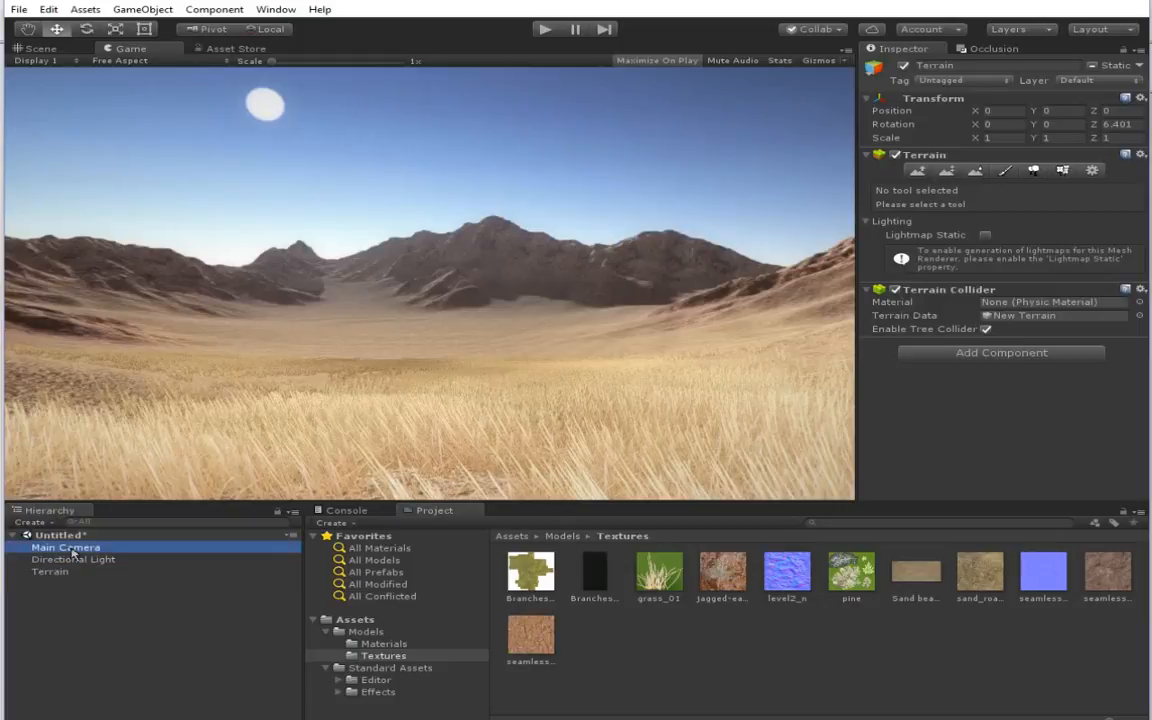
pyautogui.scroll(-10, 1024, 268)
pyautogui.scroll(3, 1024, 268)
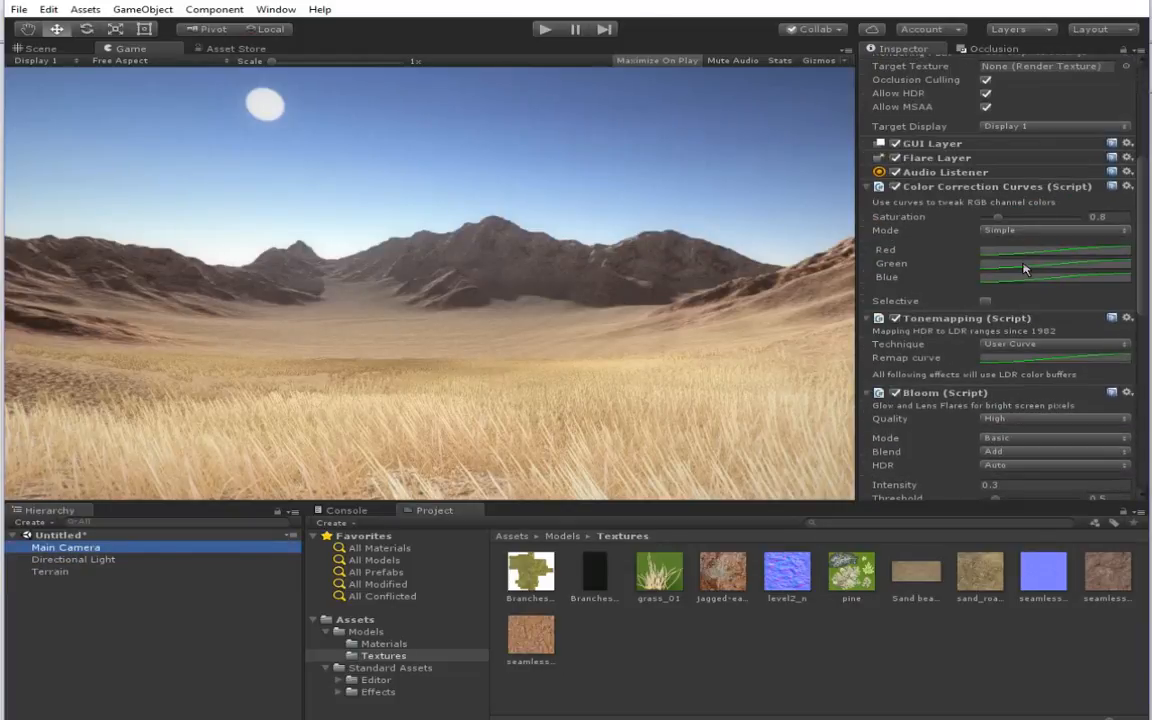
pyautogui.scroll(-3, 1065, 274)
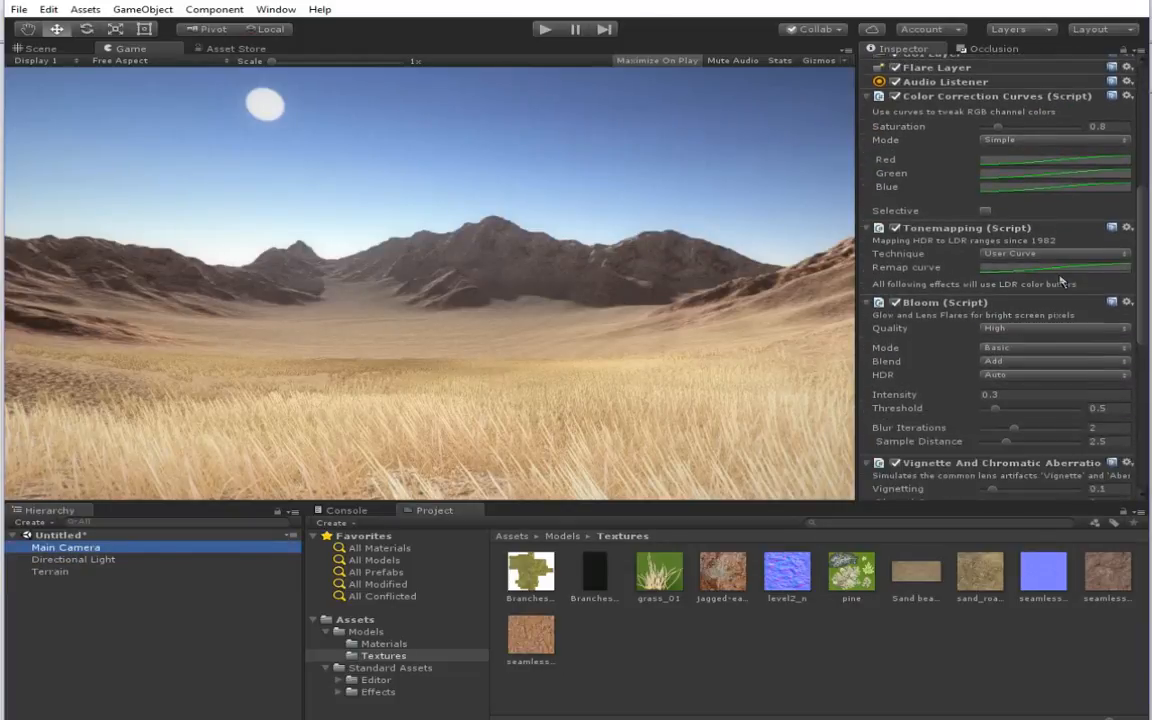
pyautogui.click(1030, 187)
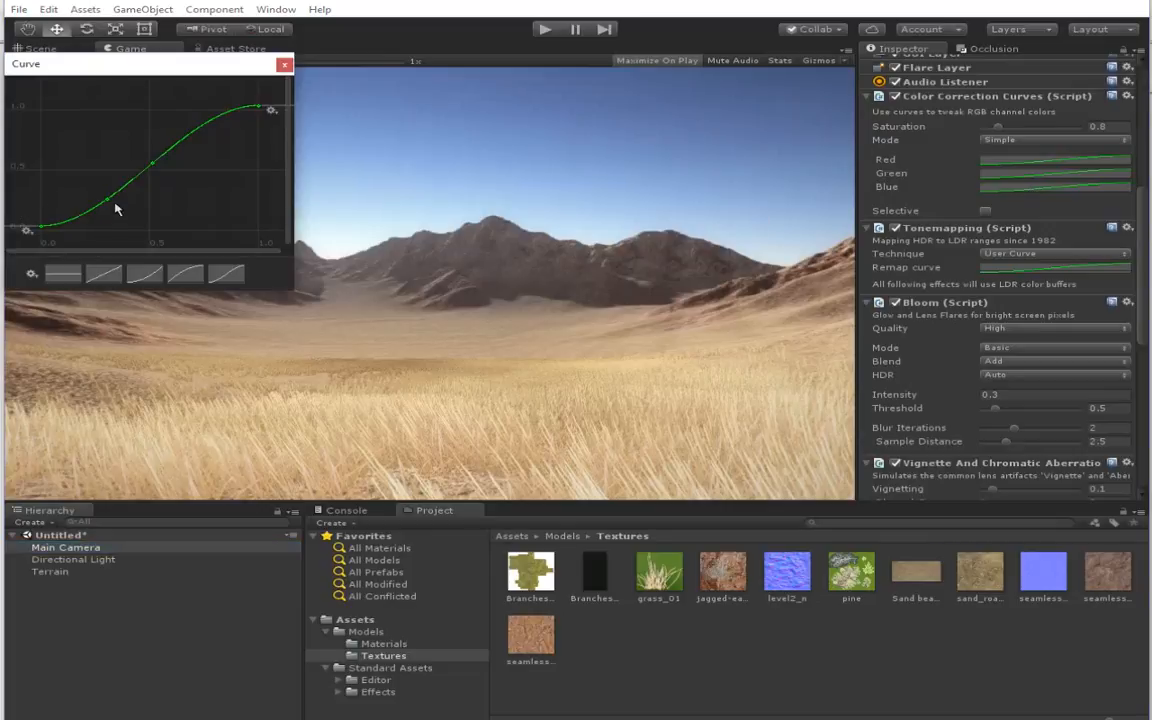
pyautogui.moveTo(121, 188); pyautogui.dragTo(120, 186)
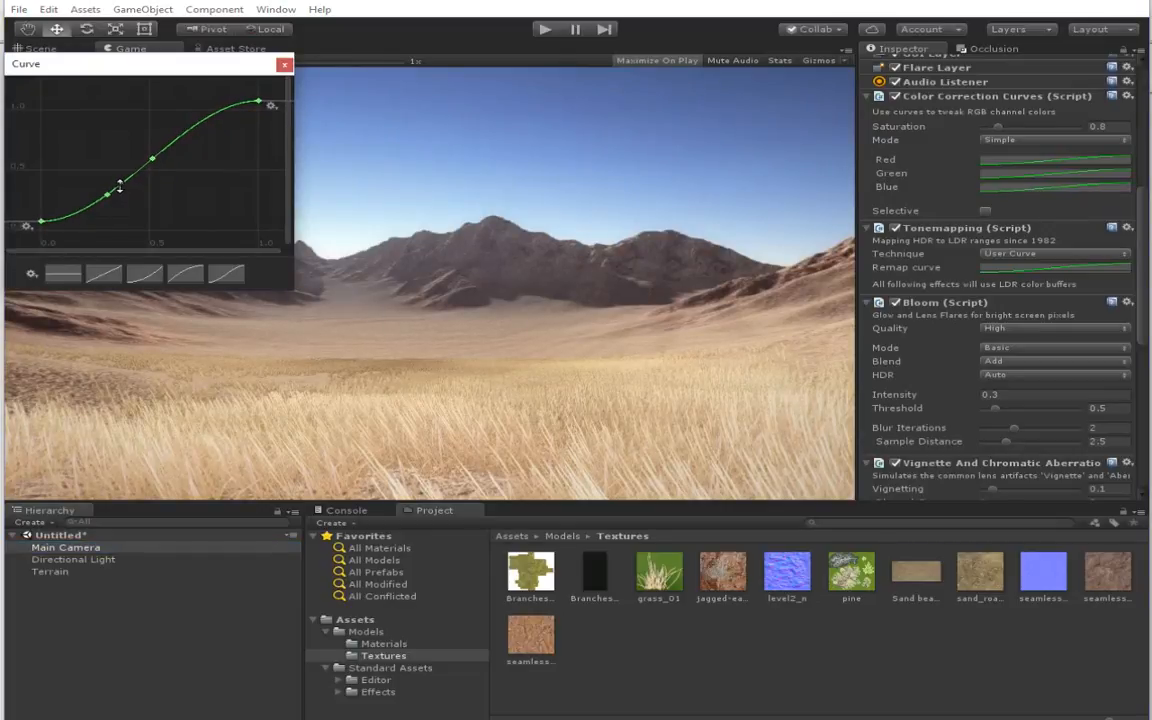
pyautogui.click(285, 64)
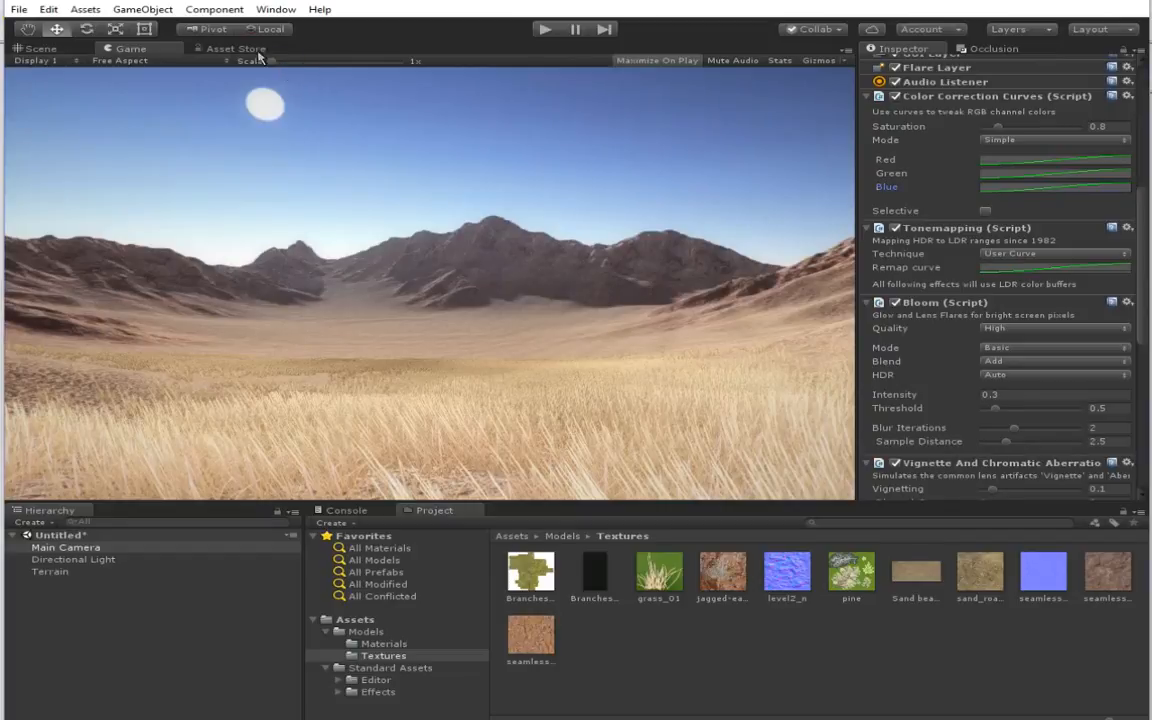
# Step: Adjust the Main Camera's height and tilt it slightly downward, checking the framing in the Game view
pyautogui.click(50, 48)
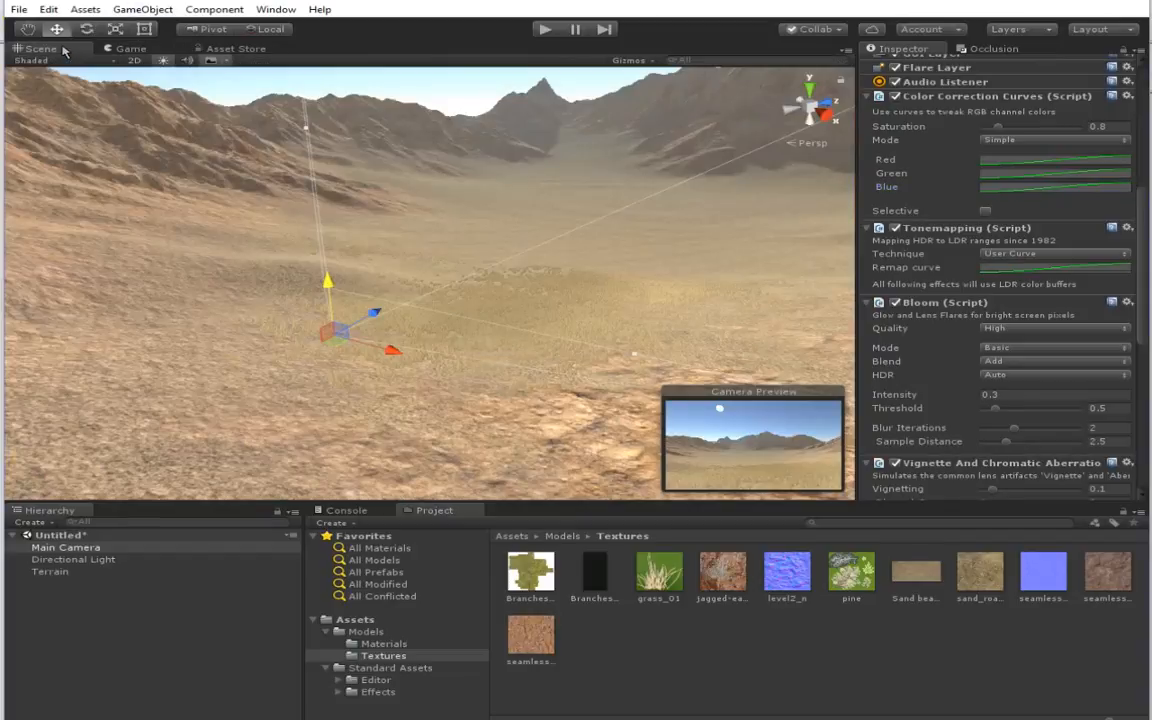
pyautogui.moveTo(328, 287); pyautogui.dragTo(303, 302)
pyautogui.click(87, 30)
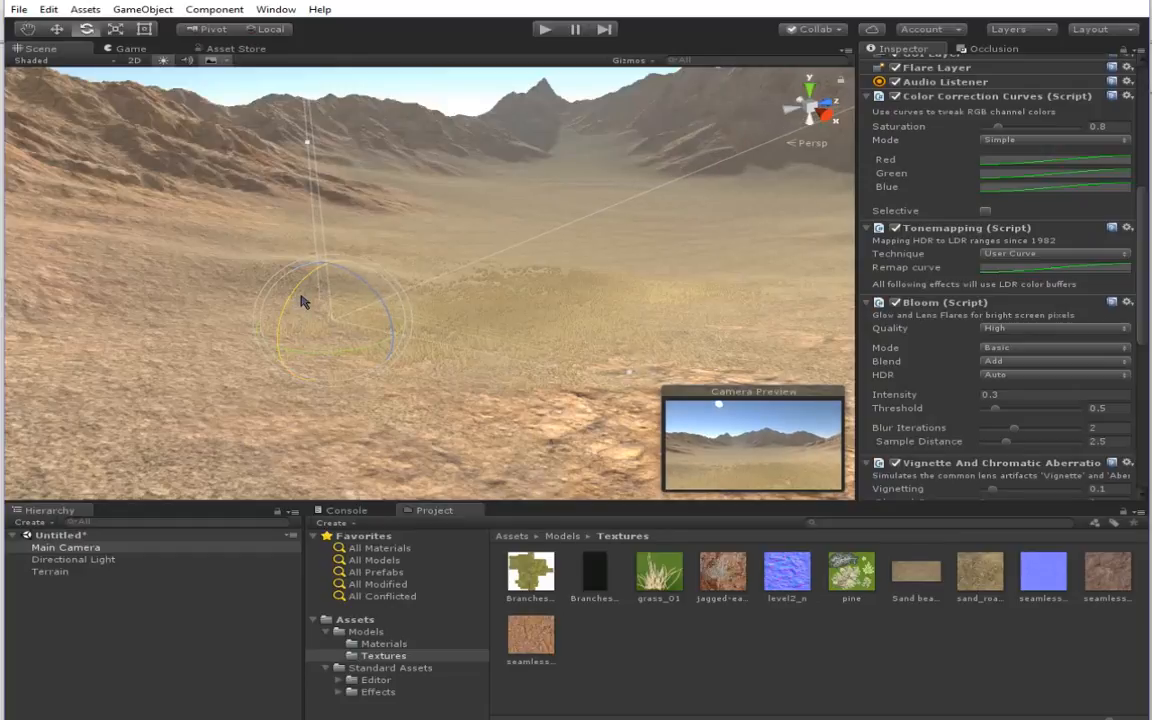
pyautogui.click(128, 48)
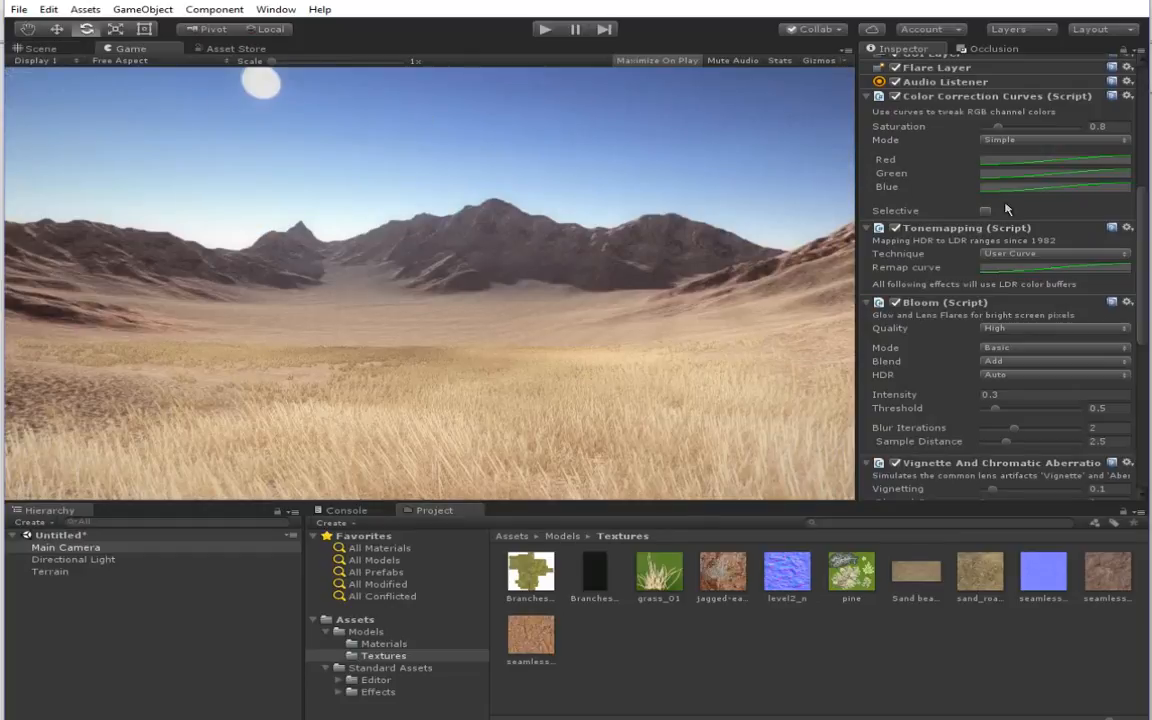
# Step: Set the terrain's Grass Tint to a darker warm grey, hex 85838000, and close the color picker
pyautogui.scroll(10, 1007, 208)
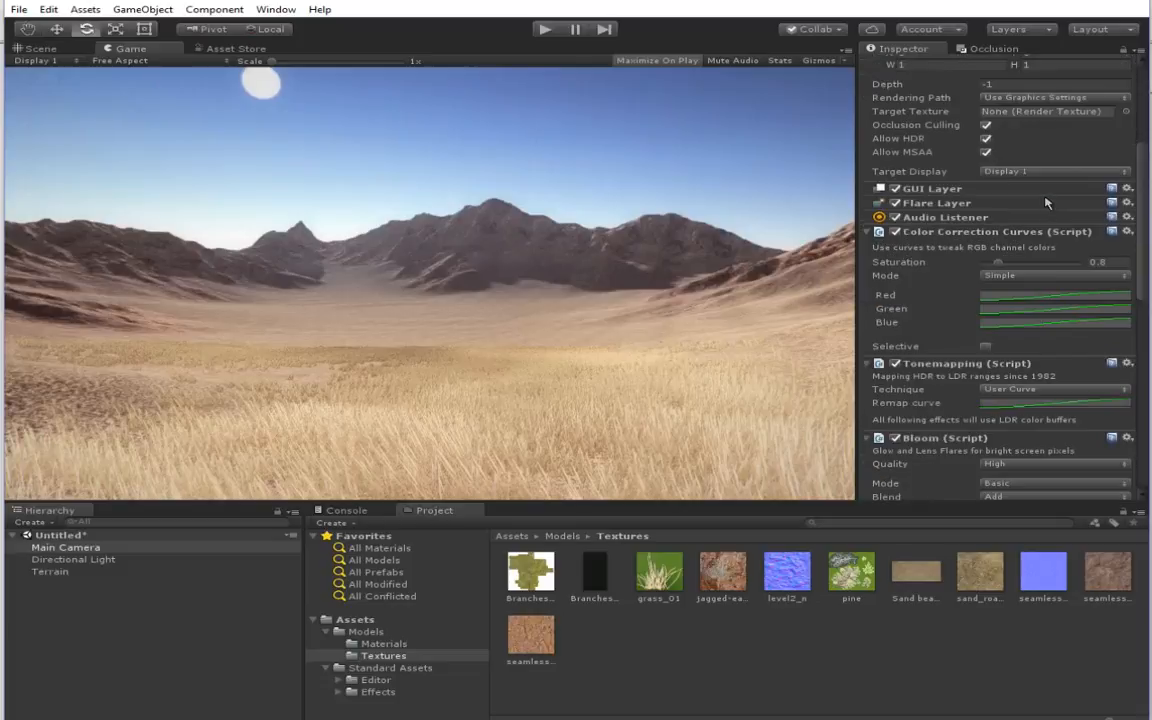
pyautogui.click(48, 571)
pyautogui.click(1091, 170)
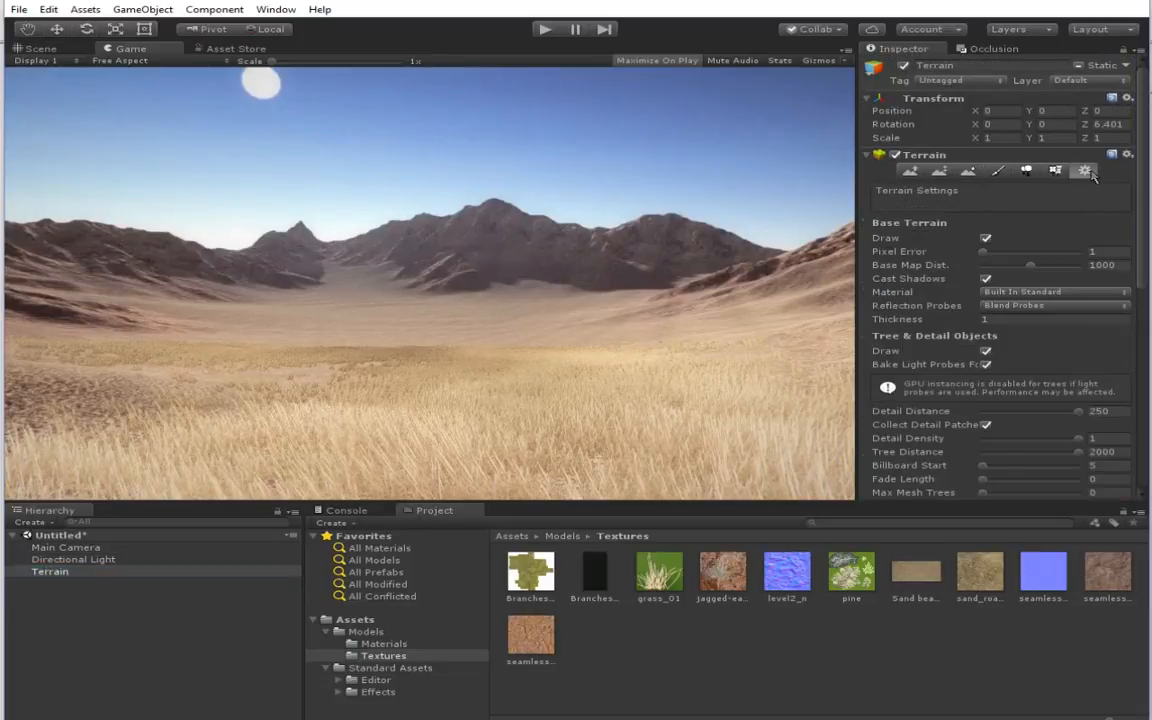
pyautogui.scroll(-10, 1065, 327)
pyautogui.scroll(3, 1065, 327)
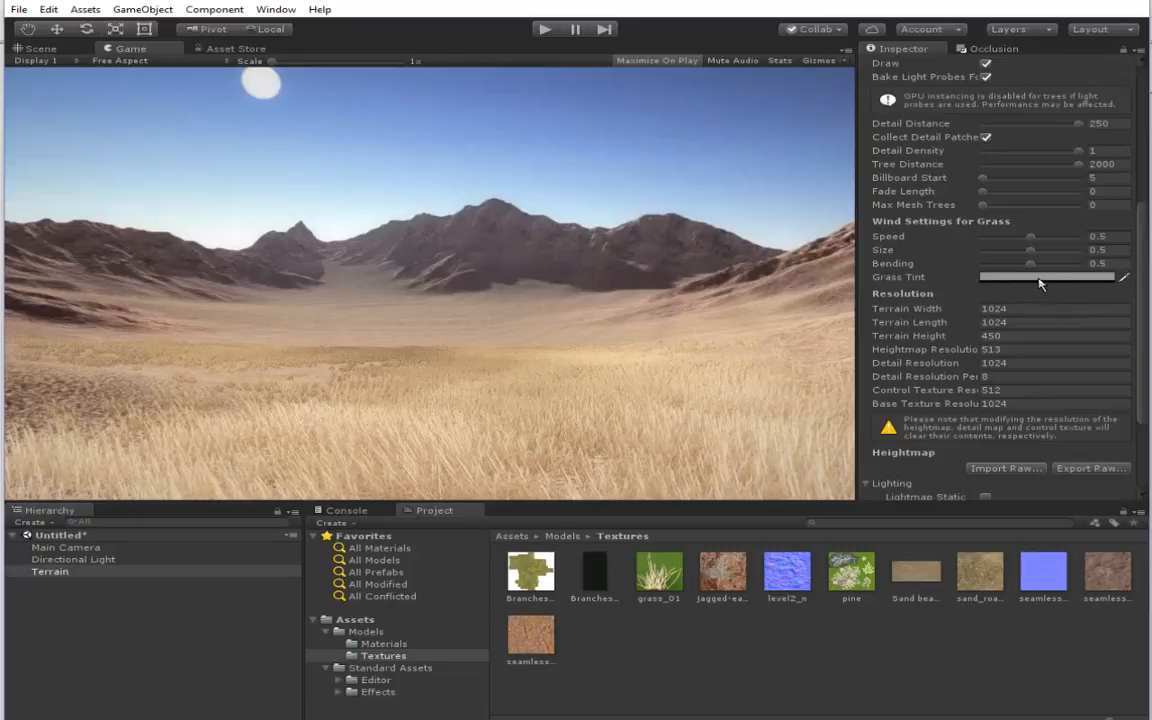
pyautogui.click(1039, 280)
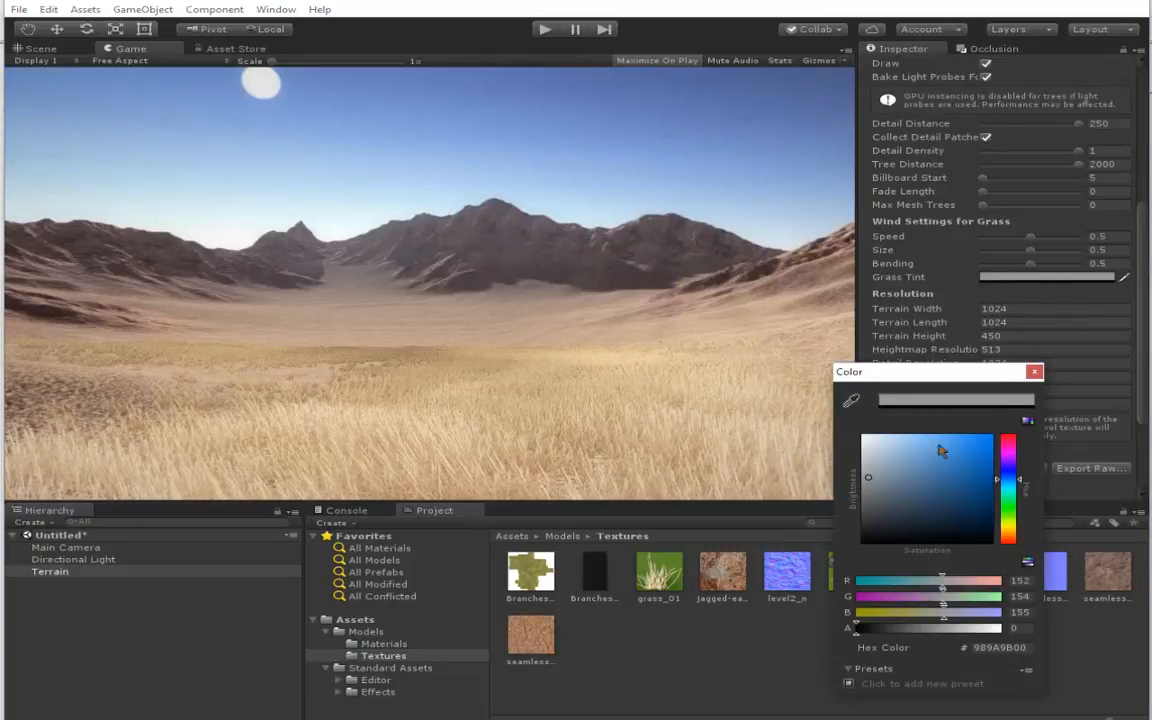
pyautogui.click(867, 487)
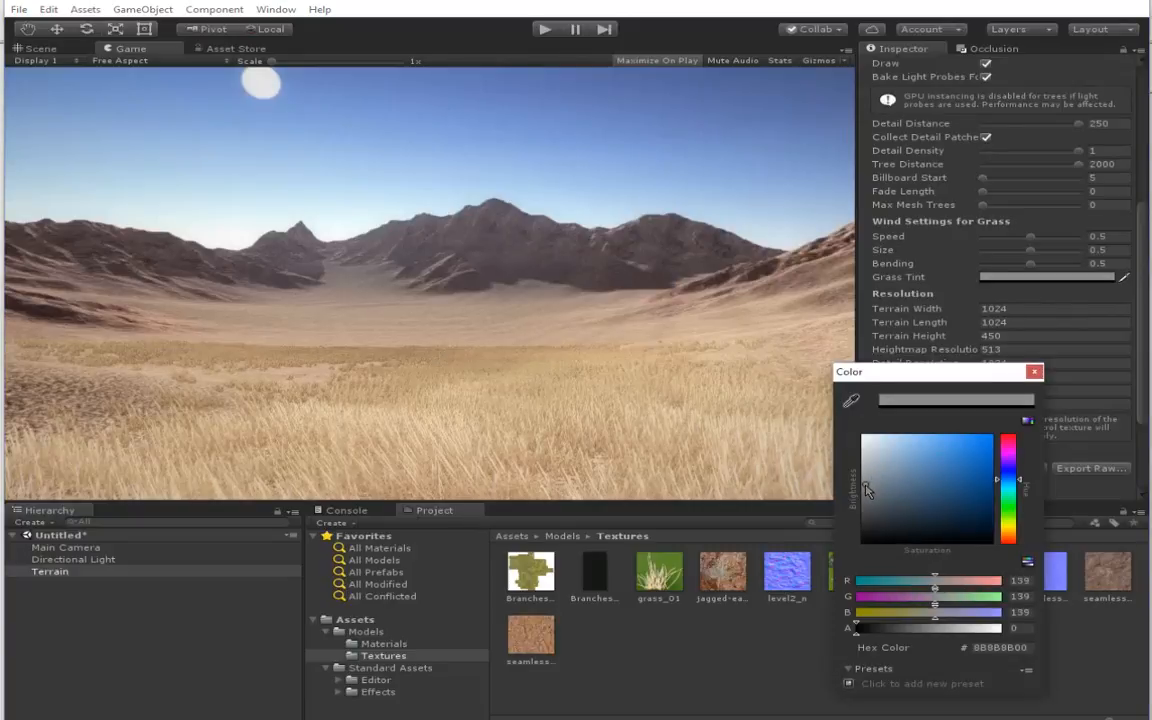
pyautogui.click(1010, 536)
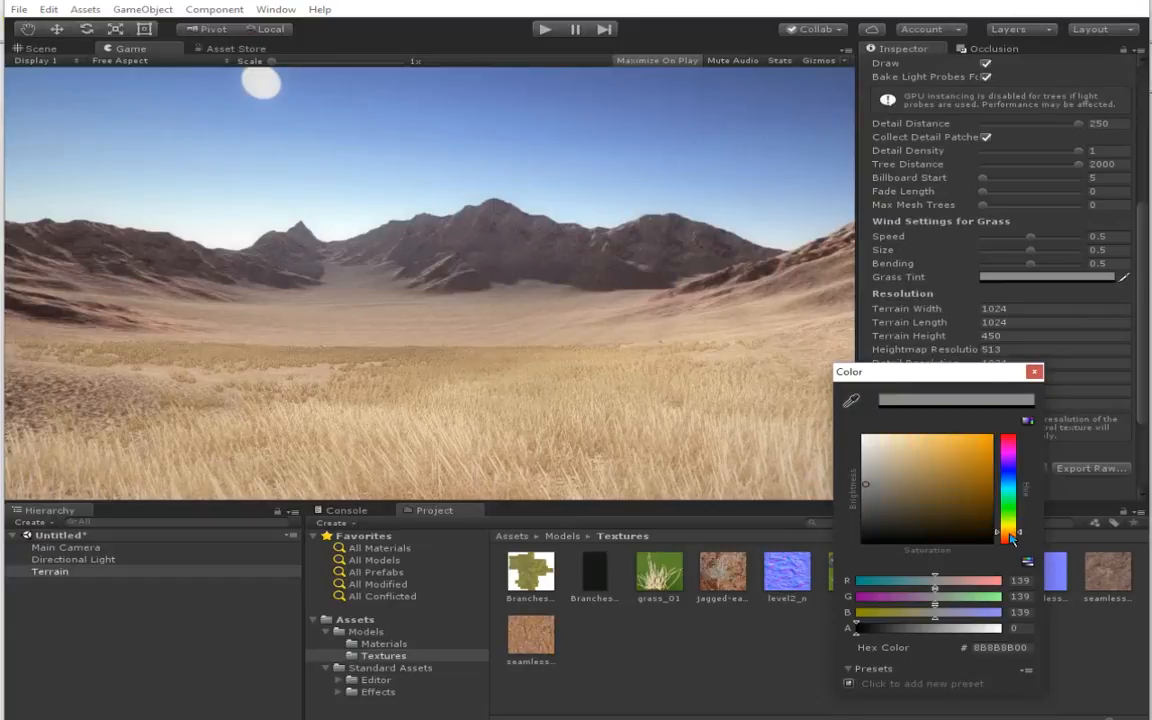
pyautogui.click(876, 491)
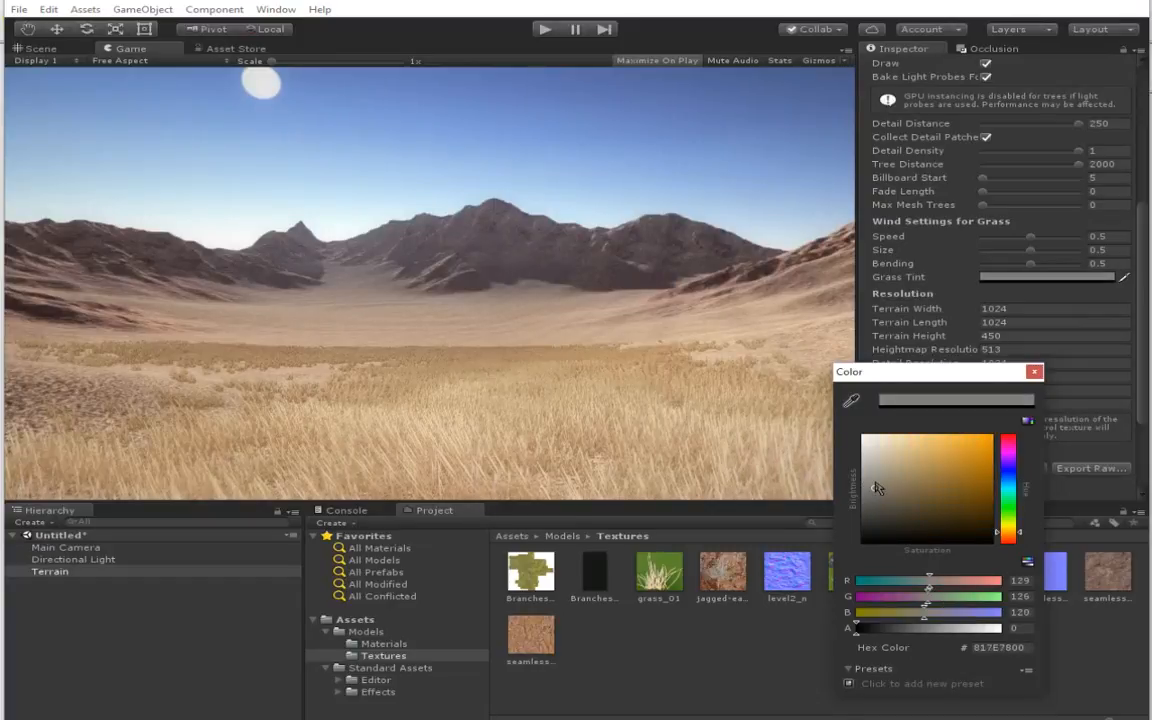
pyautogui.moveTo(876, 488); pyautogui.dragTo(879, 483)
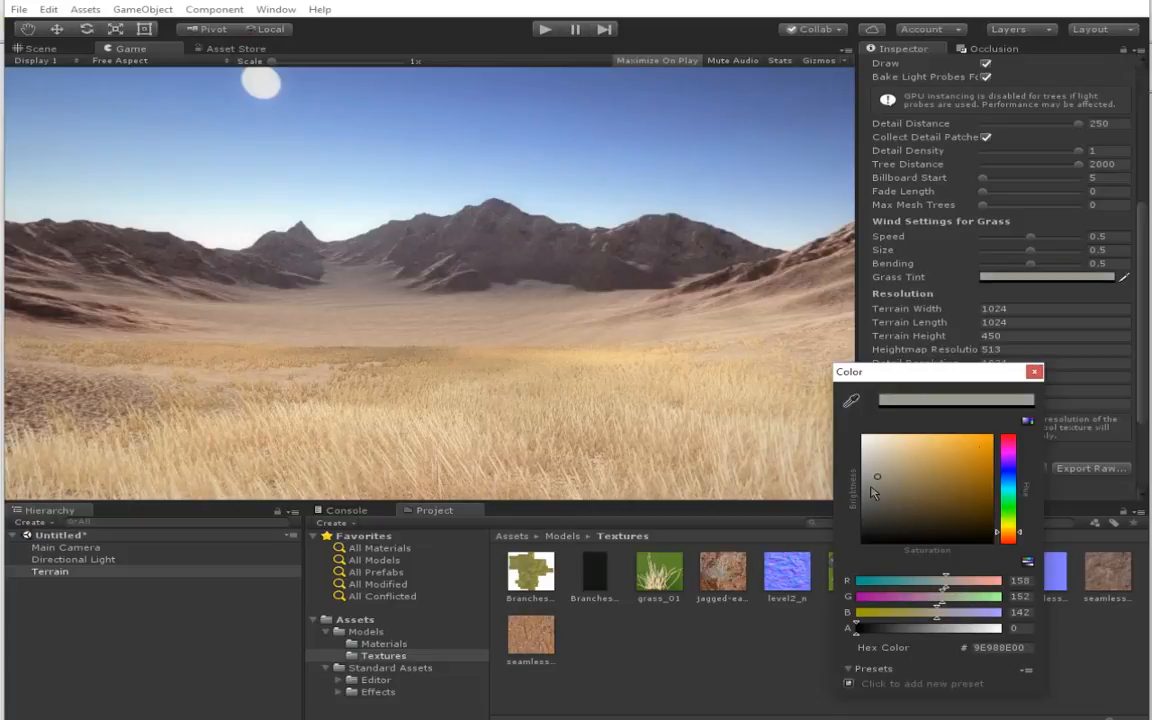
pyautogui.click(872, 491)
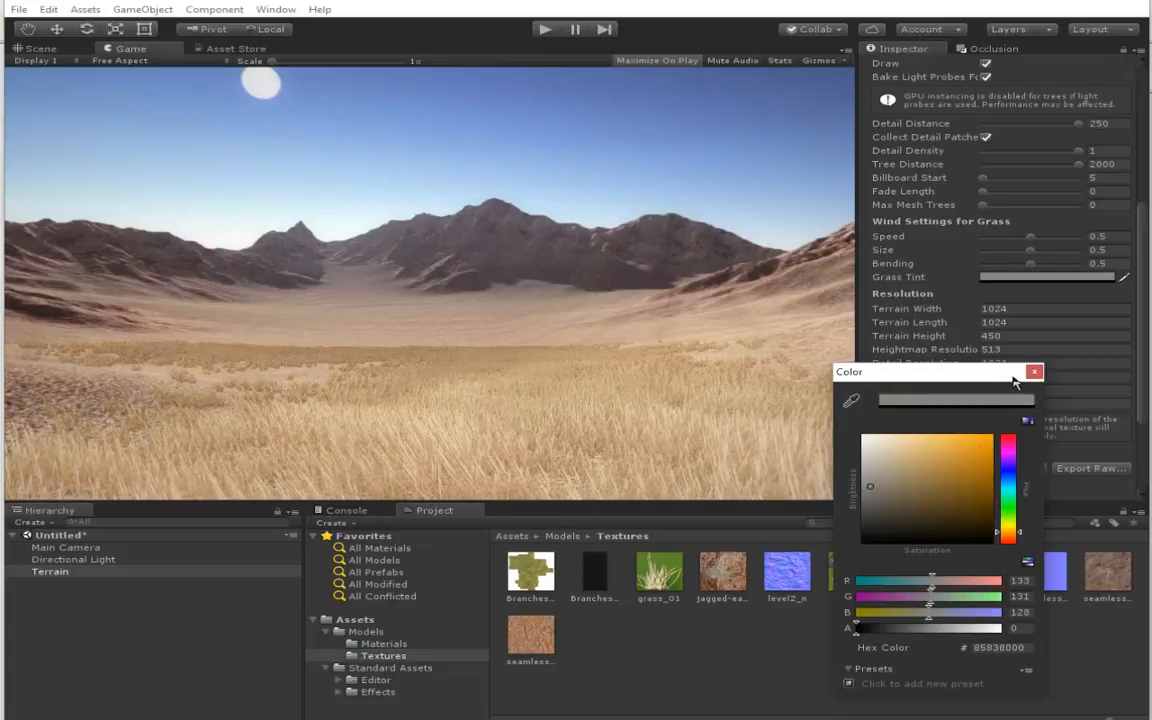
pyautogui.click(1033, 372)
# Step: Paint more grass_01 detail onto the terrain to extend the existing grass patch across the valley floor
pyautogui.click(62, 50)
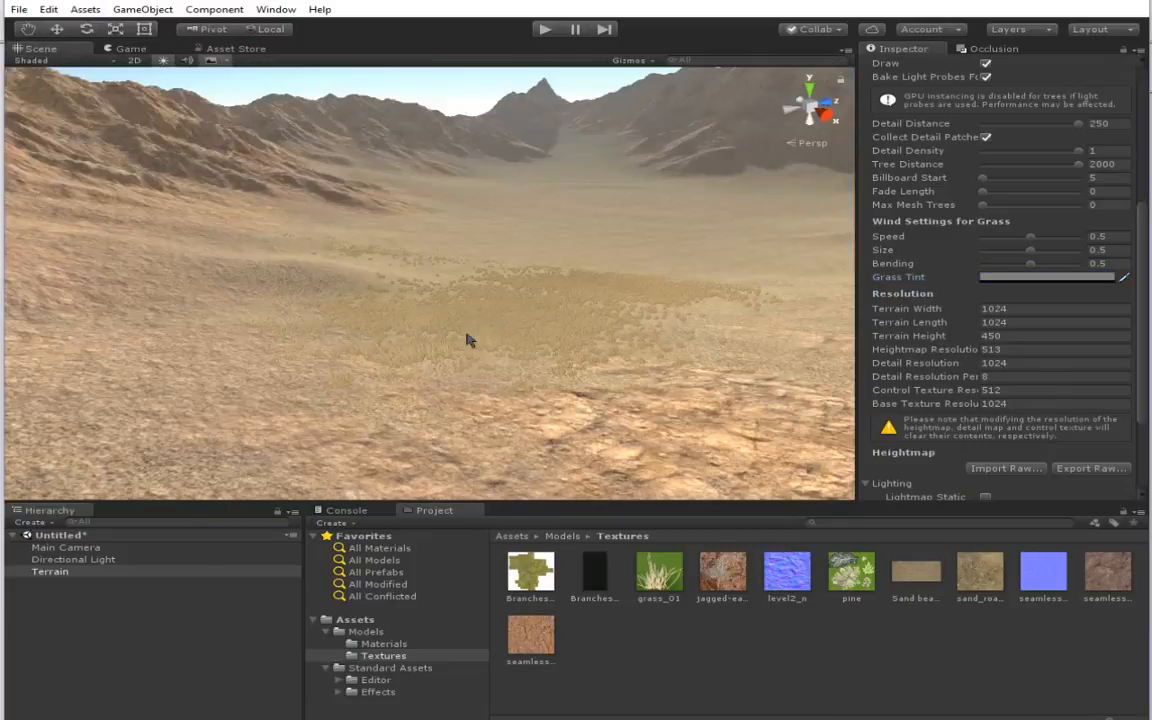
pyautogui.moveTo(622, 260); pyautogui.dragTo(585, 278, button='right')
pyautogui.scroll(5, 1005, 190)
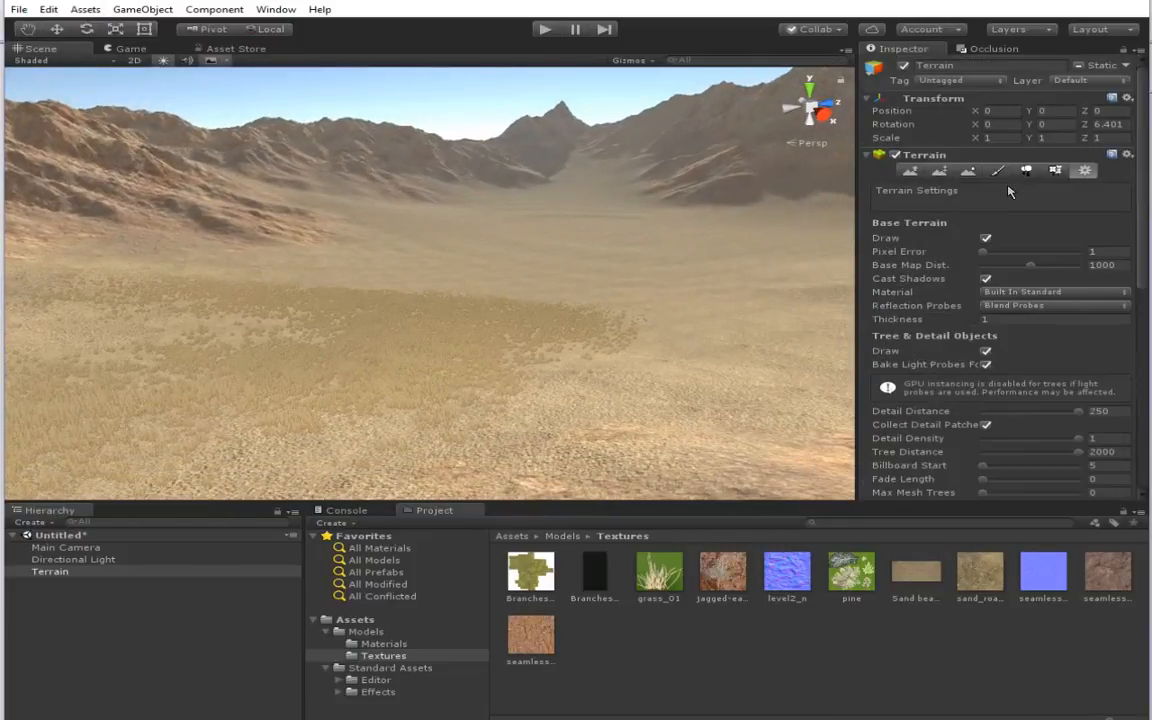
pyautogui.click(1055, 171)
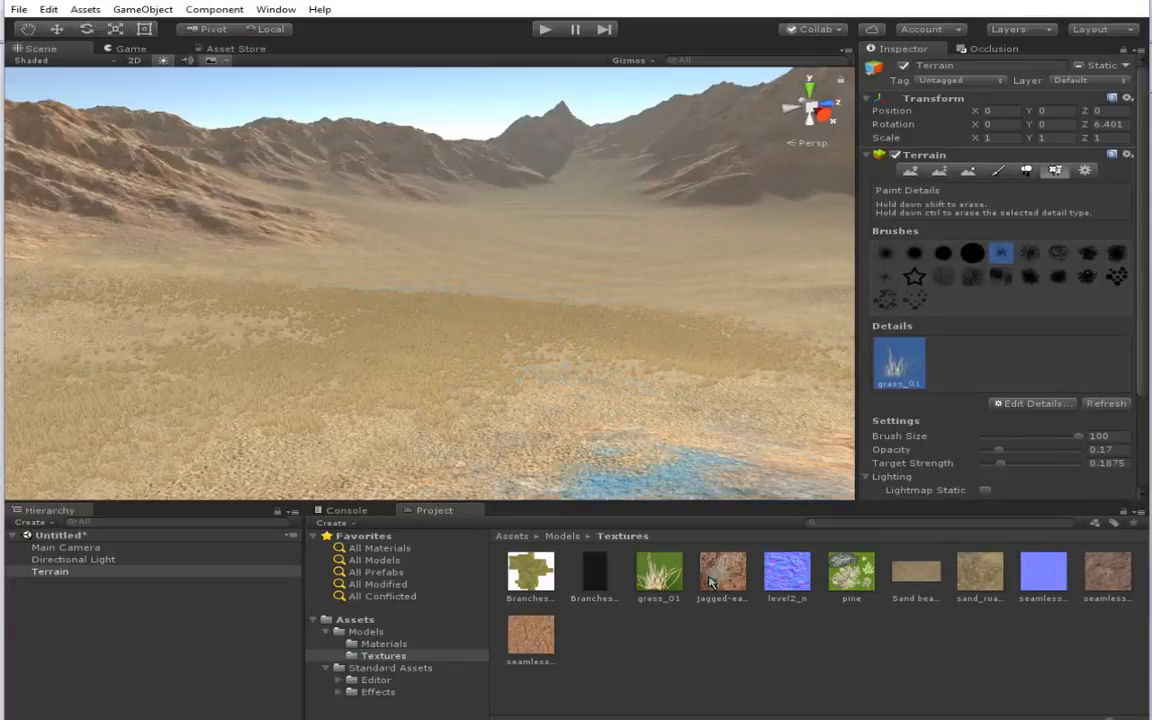
# Step: Place the pine_02 prefab from the Models folder beside the grass, scale it to about 4.64, and check it in the Game view
pyautogui.click(659, 597)
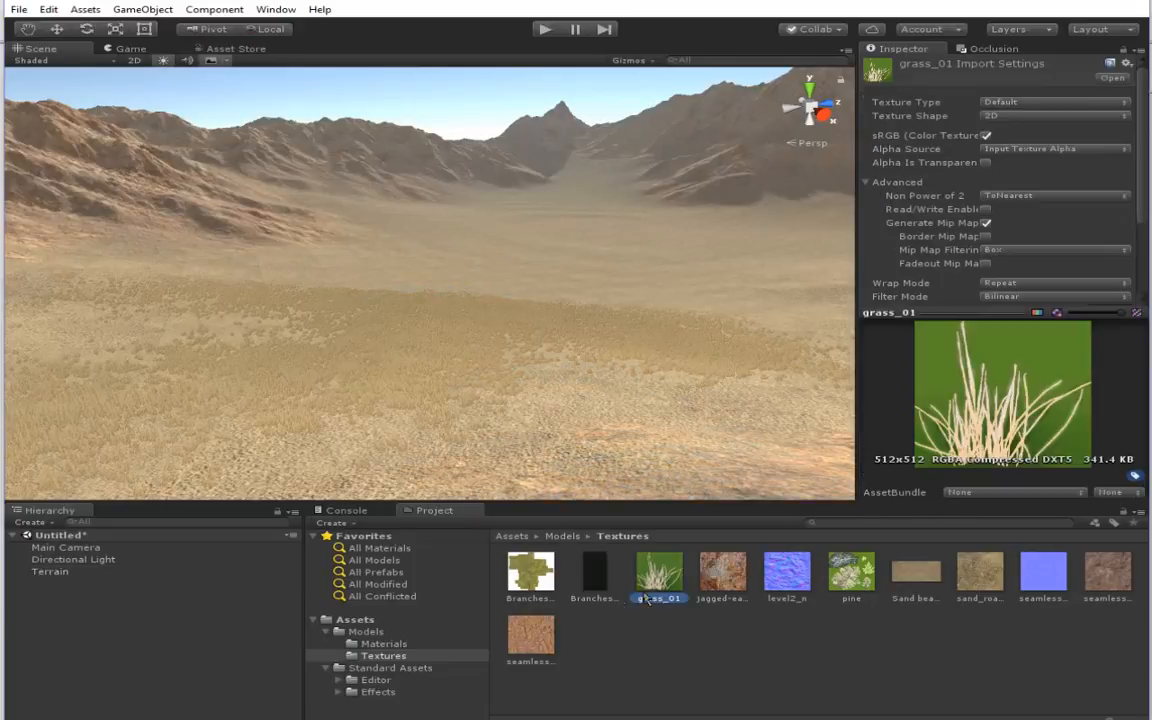
pyautogui.click(366, 632)
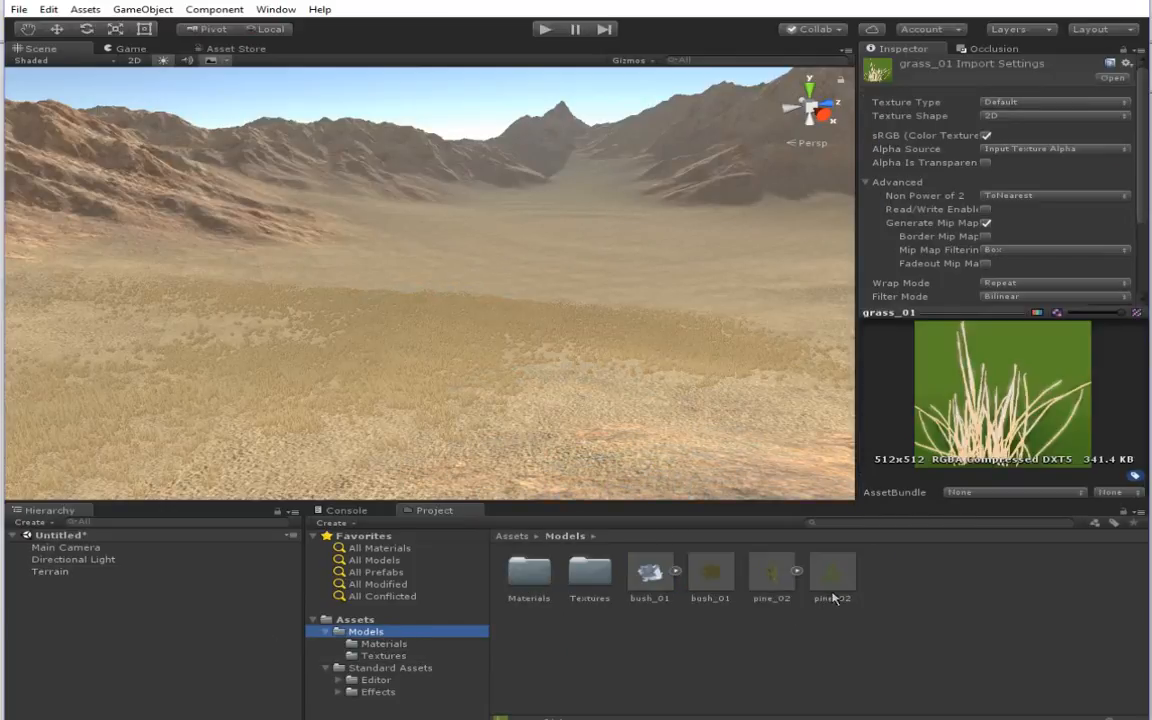
pyautogui.moveTo(820, 586); pyautogui.dragTo(590, 415)
pyautogui.click(115, 29)
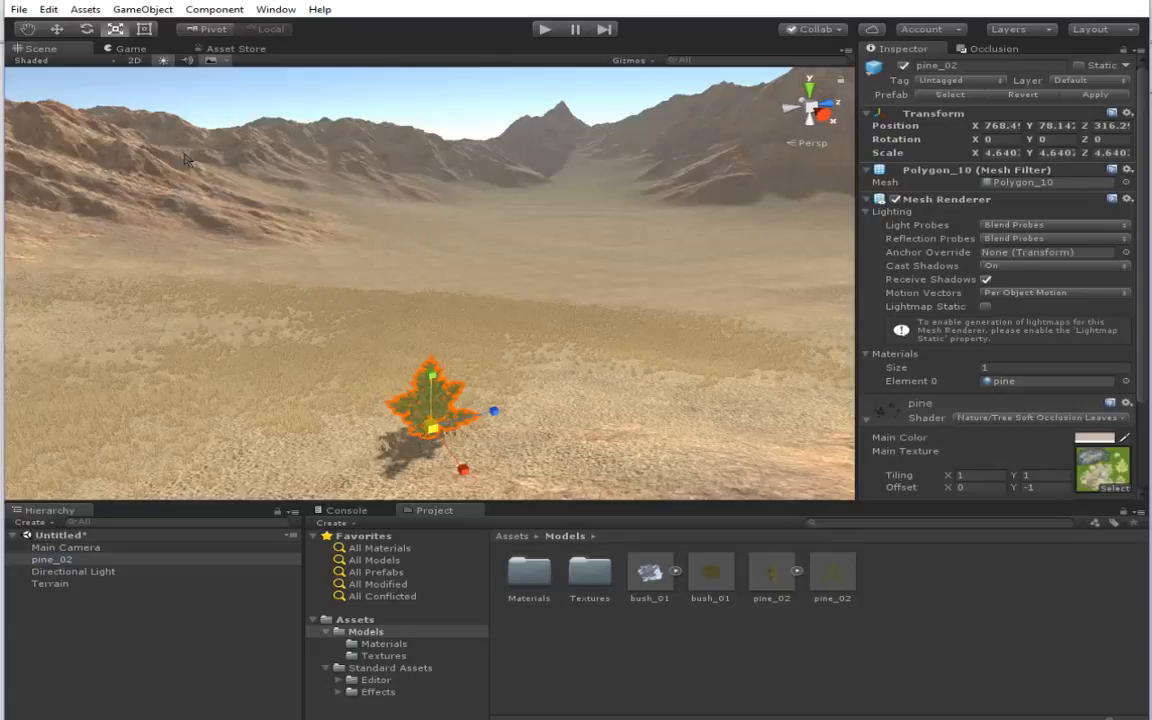
pyautogui.click(127, 49)
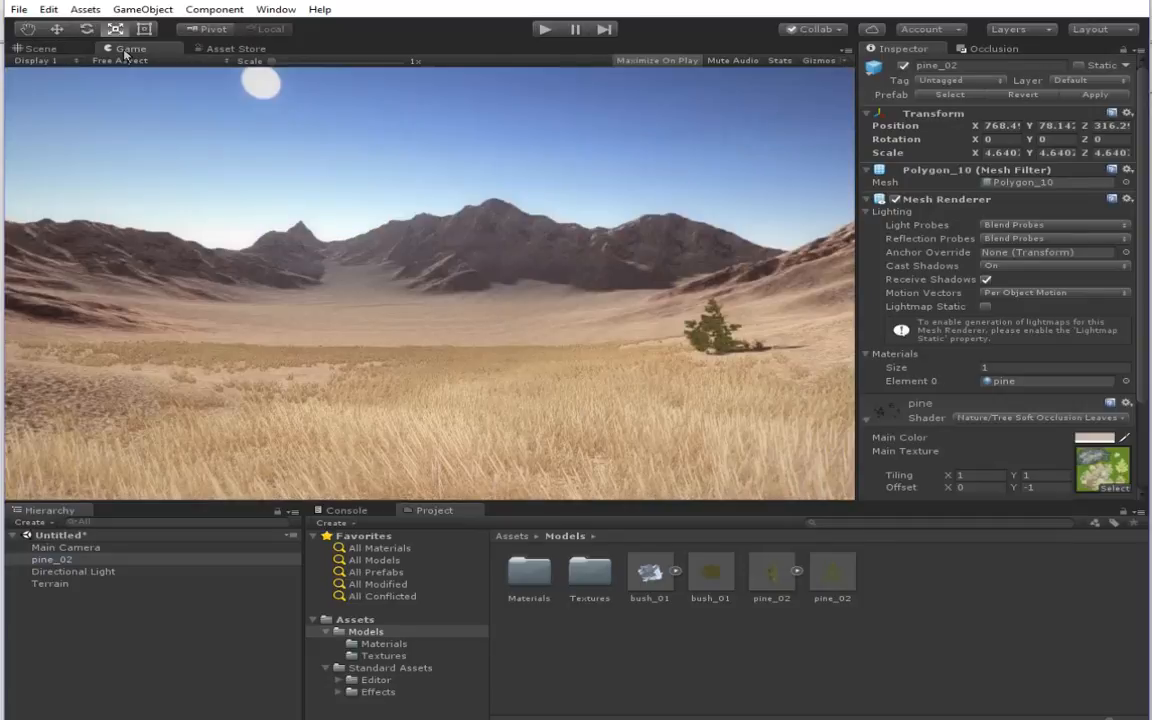
# Step: Duplicate the pine and move the copy across the grass to about X 657.5, Y 66.6, Z 278.3
pyautogui.click(70, 50)
pyautogui.click(57, 29)
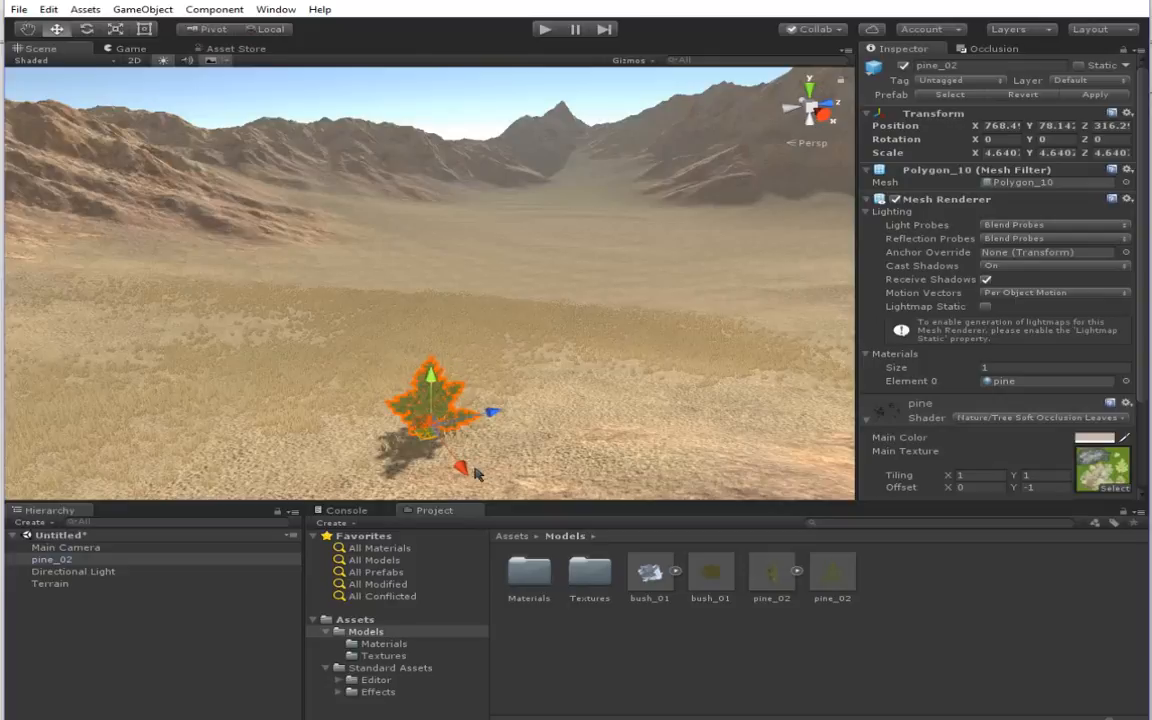
pyautogui.click(158, 558)
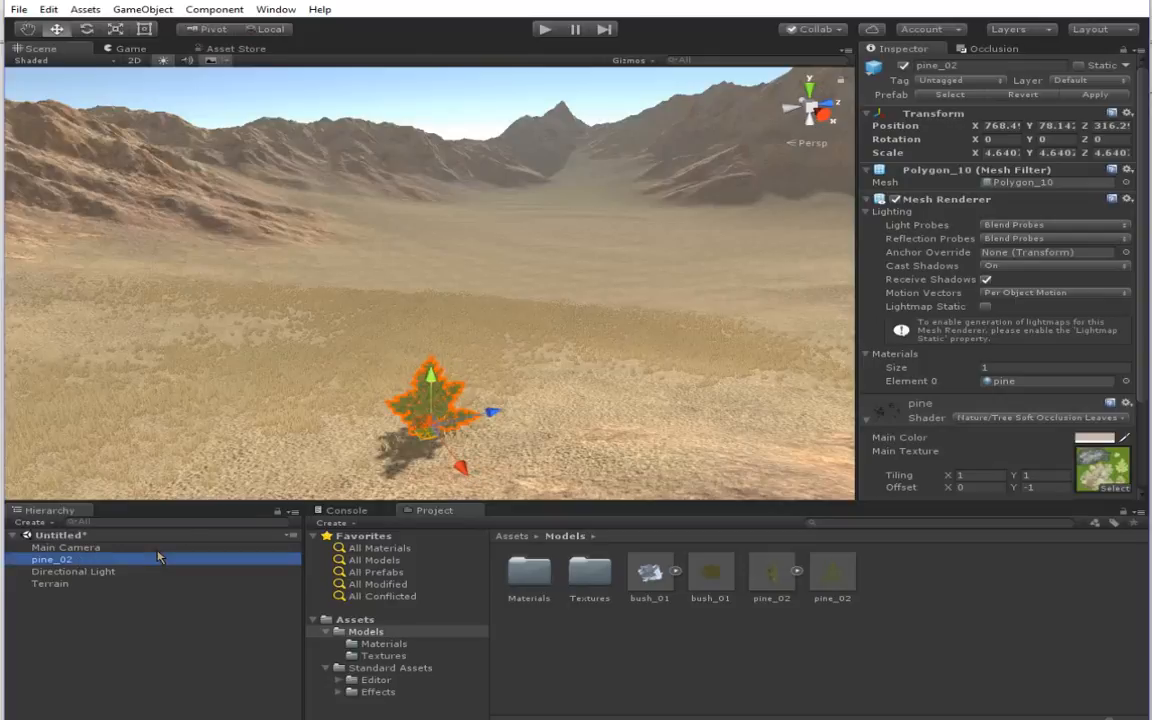
pyautogui.hotkey('ctrl', 'd')
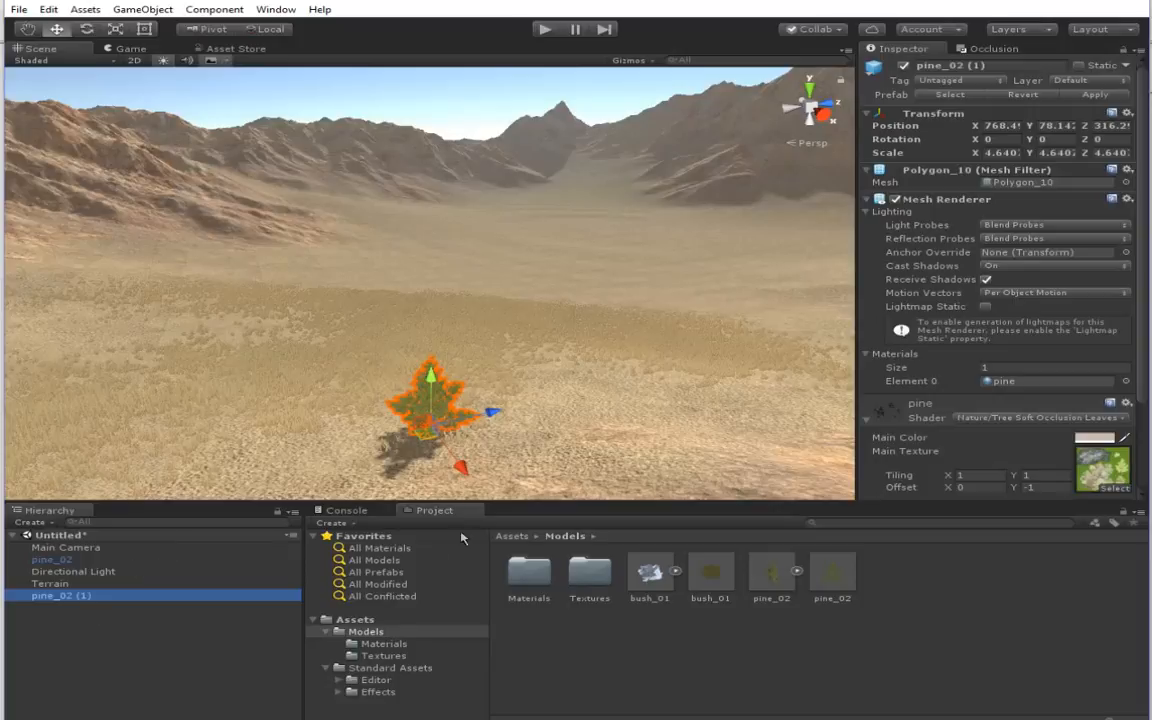
pyautogui.moveTo(460, 467); pyautogui.dragTo(105, 115)
pyautogui.moveTo(303, 207); pyautogui.dragTo(194, 256)
# Step: Duplicate both pines, shift the copies along Z, rotate them about -28.77 degrees around Y, lower them to the ground and check the Game view
pyautogui.keyDown('ctrl'); pyautogui.click(70, 560); pyautogui.keyUp('ctrl')
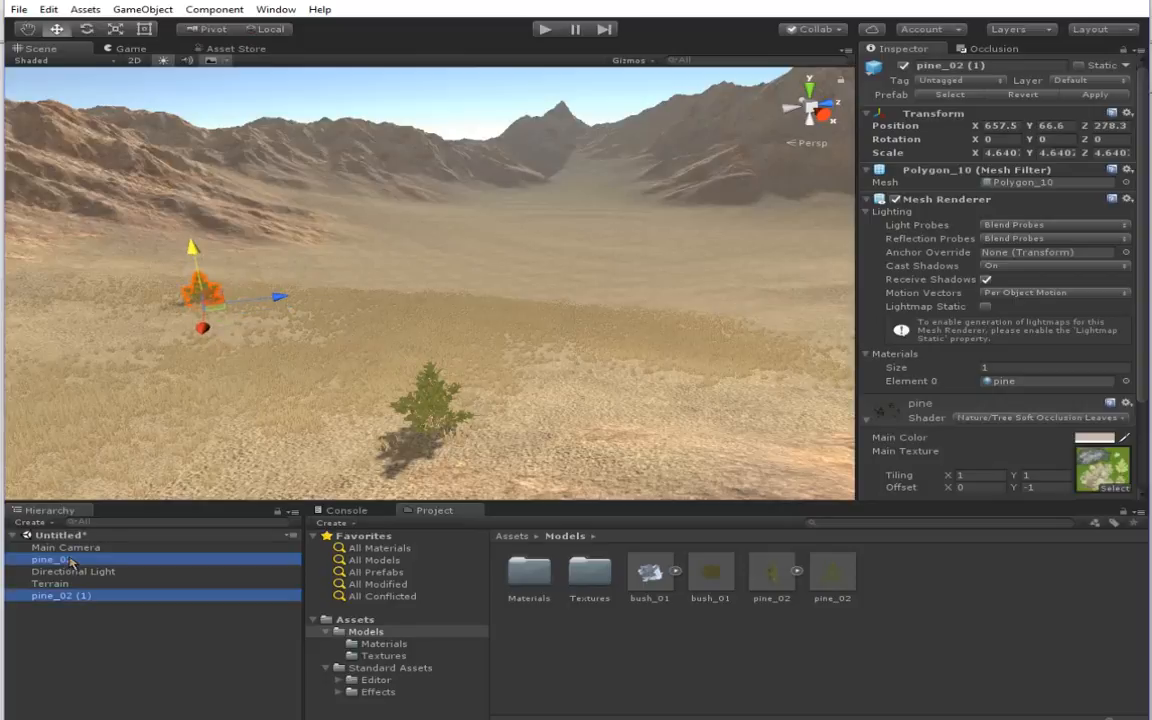
pyautogui.hotkey('ctrl', 'd')
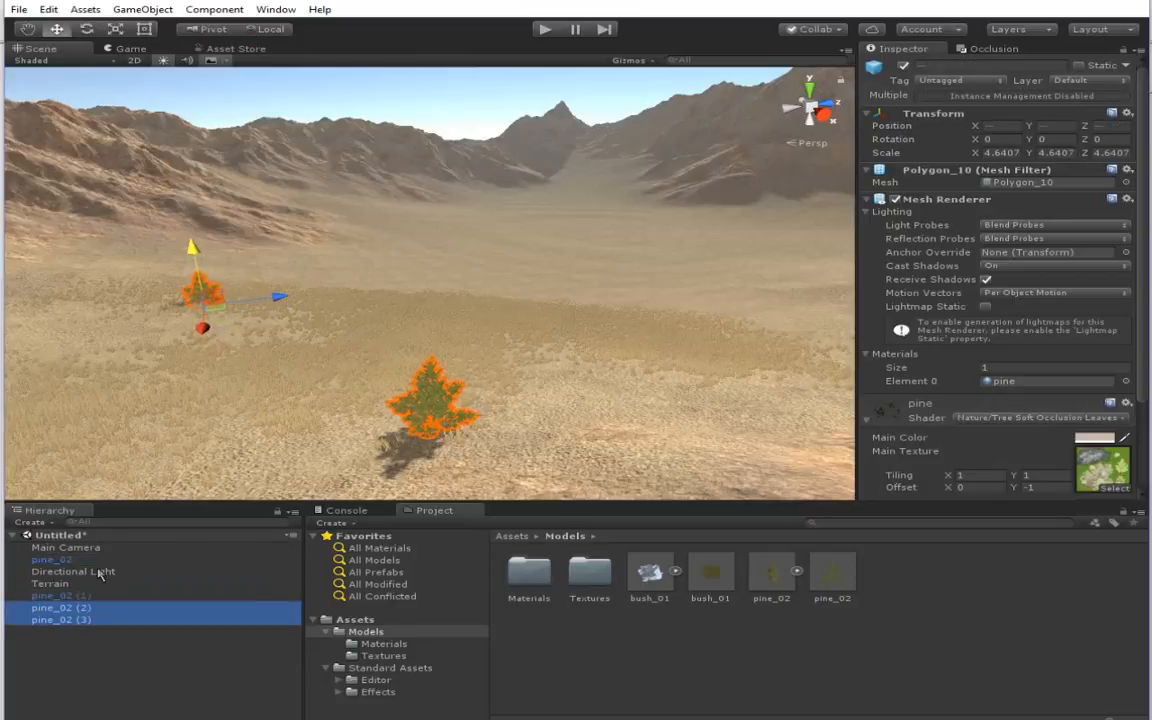
pyautogui.moveTo(280, 297); pyautogui.dragTo(455, 291)
pyautogui.click(86, 29)
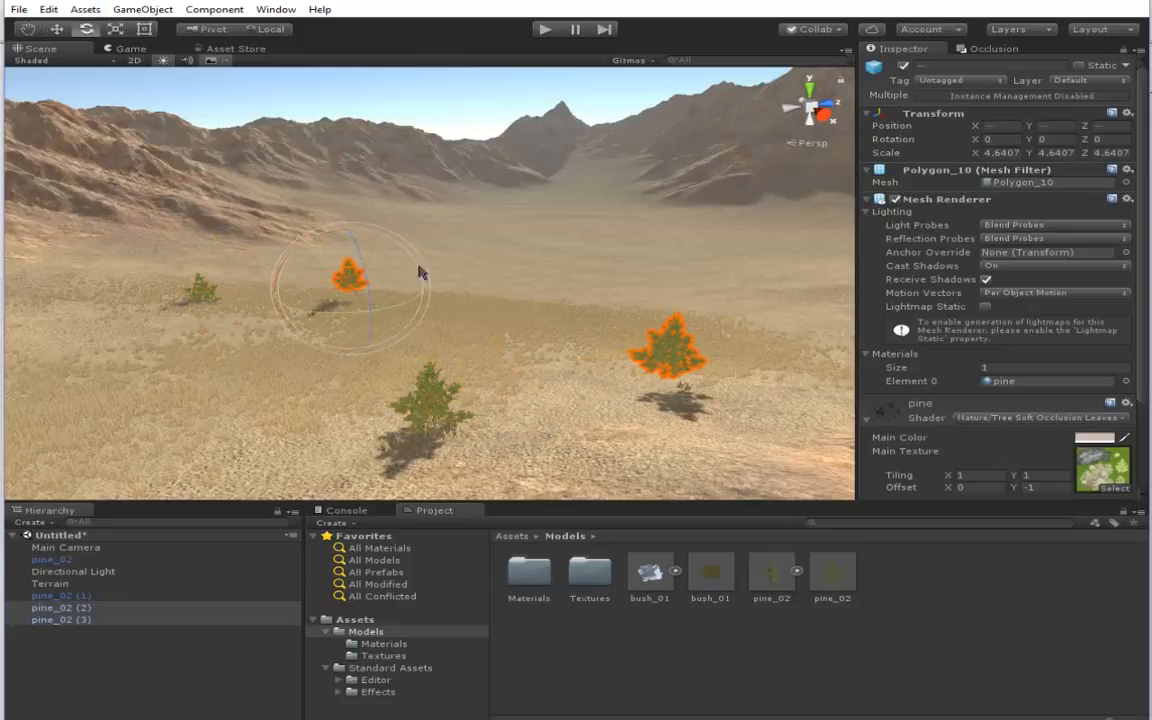
pyautogui.moveTo(430, 303); pyautogui.dragTo(460, 301)
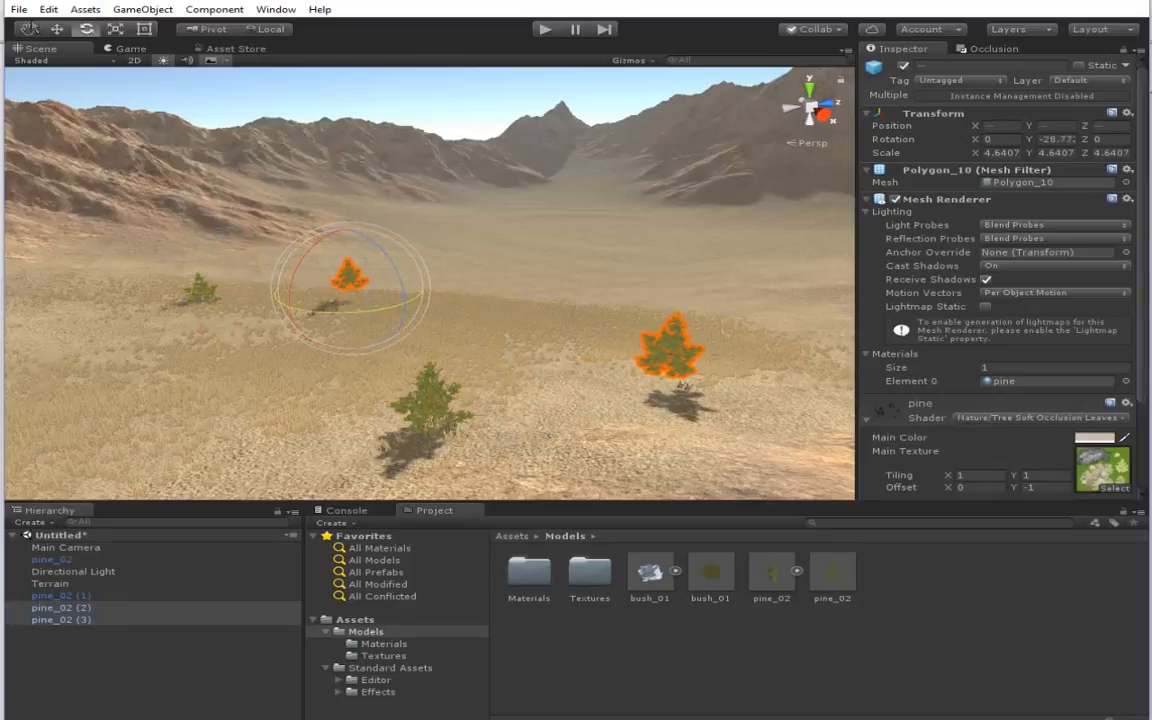
pyautogui.click(57, 29)
pyautogui.moveTo(352, 247); pyautogui.dragTo(356, 258)
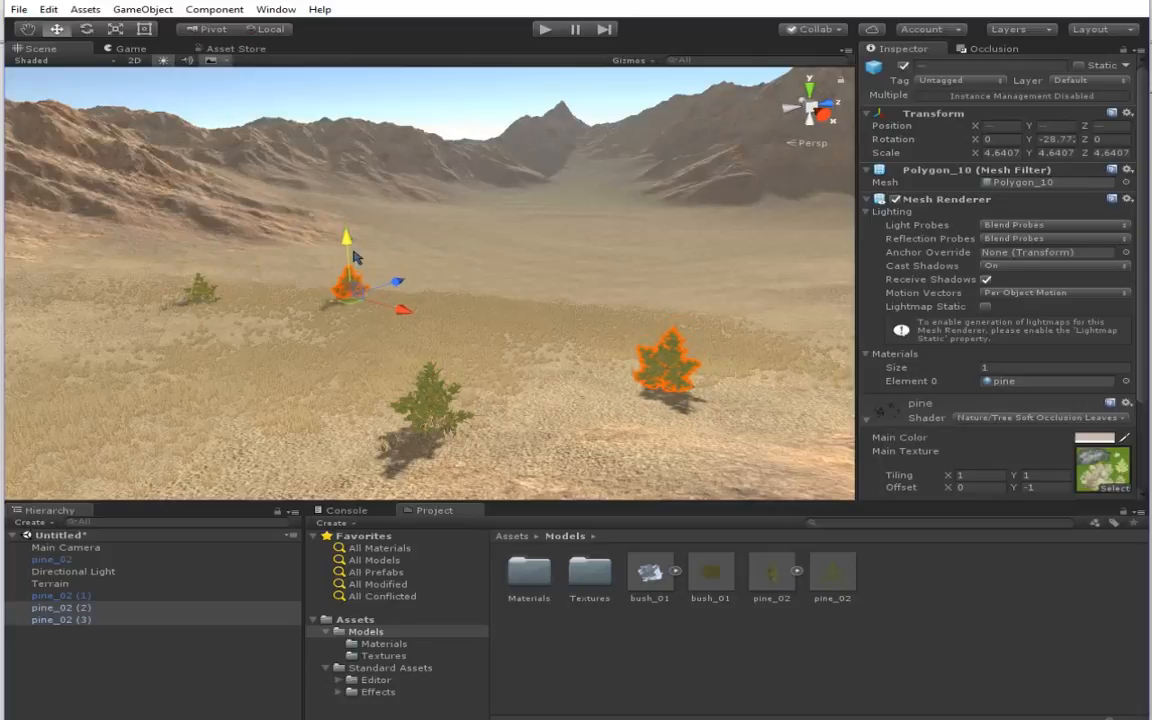
pyautogui.click(127, 48)
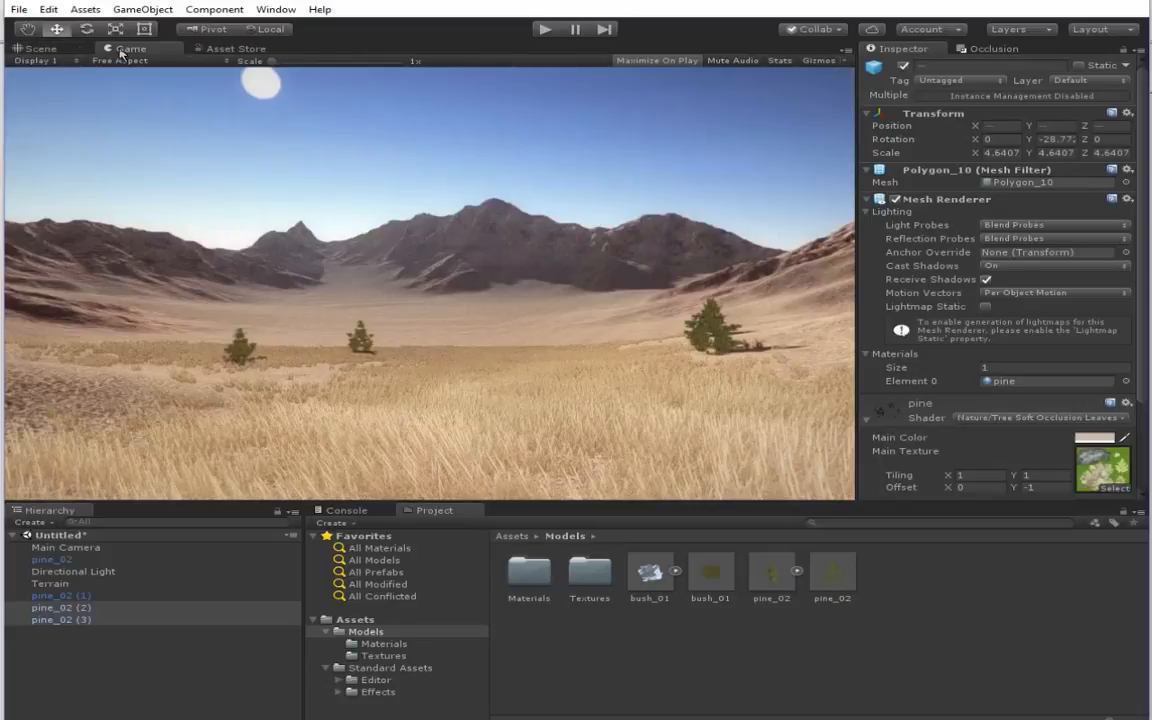
# Step: Duplicate the two selected pines, move the copies farther up the valley beyond the grass, and lower them toward the ground
pyautogui.click(44, 50)
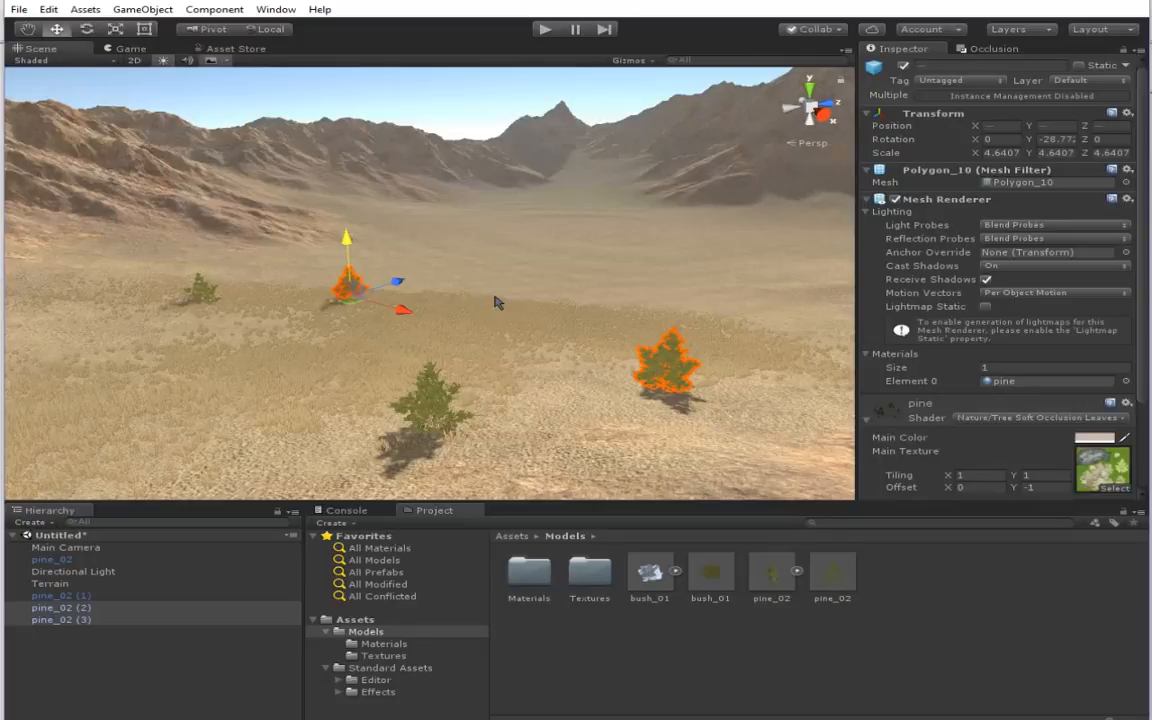
pyautogui.hotkey('ctrl', 'd')
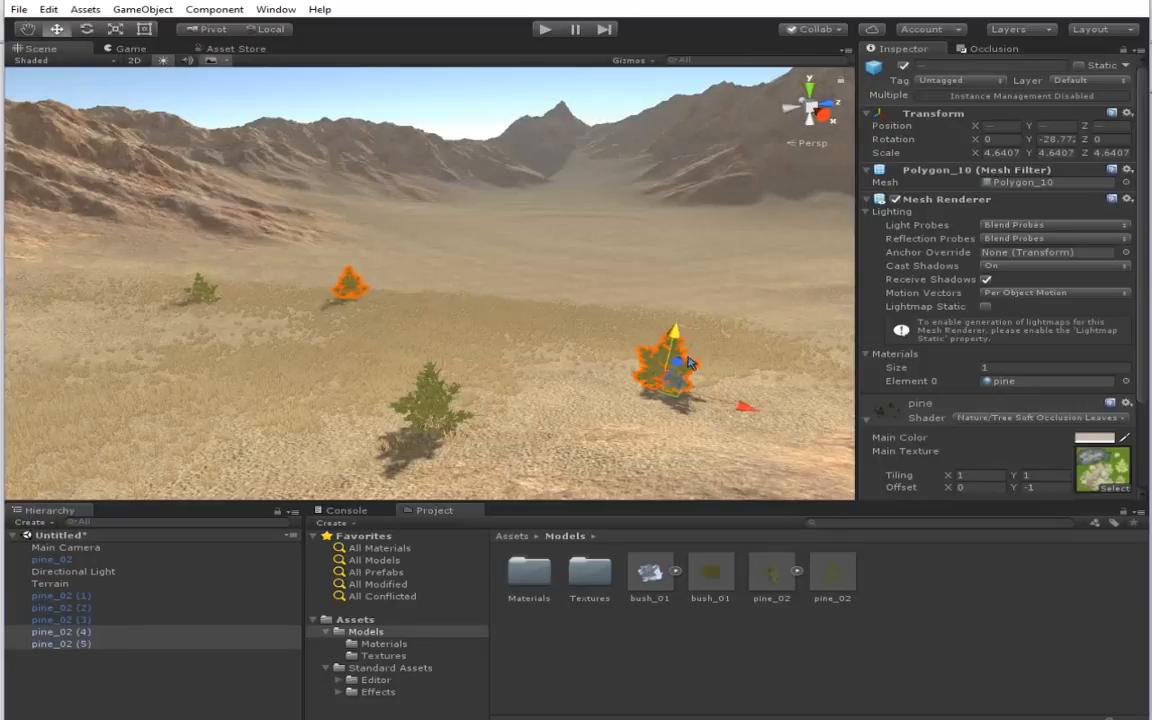
pyautogui.click(798, 246)
pyautogui.moveTo(464, 297); pyautogui.dragTo(486, 304, button='right')
pyautogui.hotkey('ctrl', 'z')
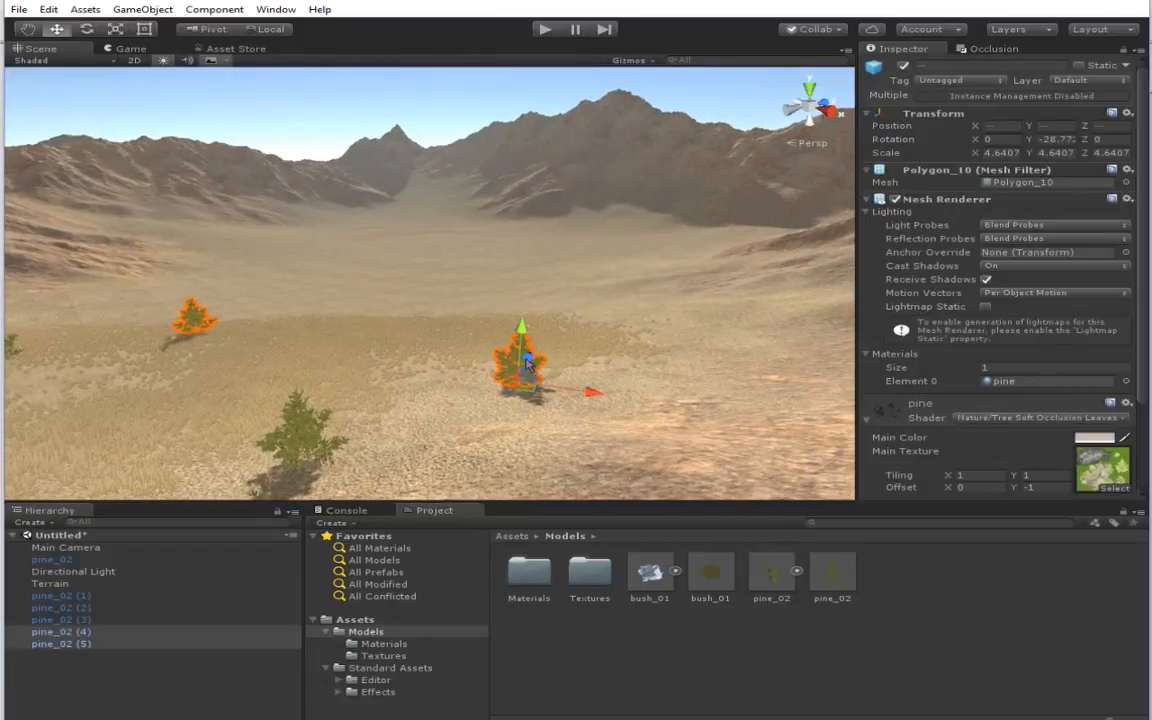
pyautogui.moveTo(536, 362); pyautogui.dragTo(577, 276)
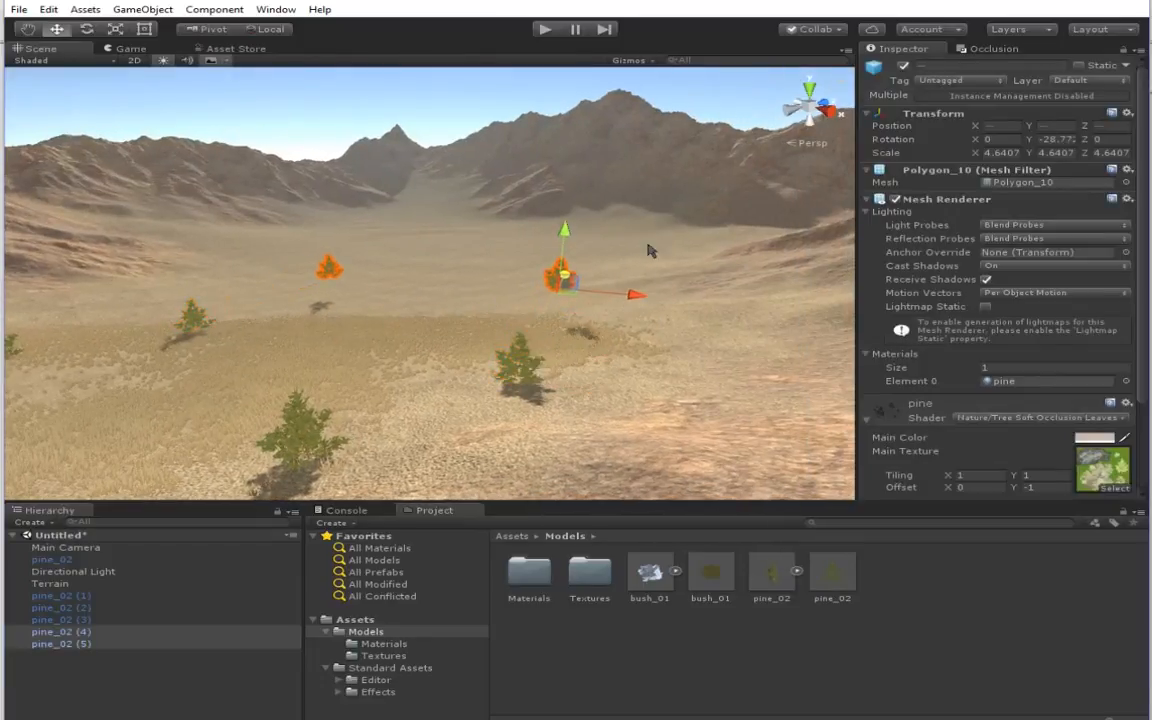
pyautogui.moveTo(635, 300); pyautogui.dragTo(440, 273)
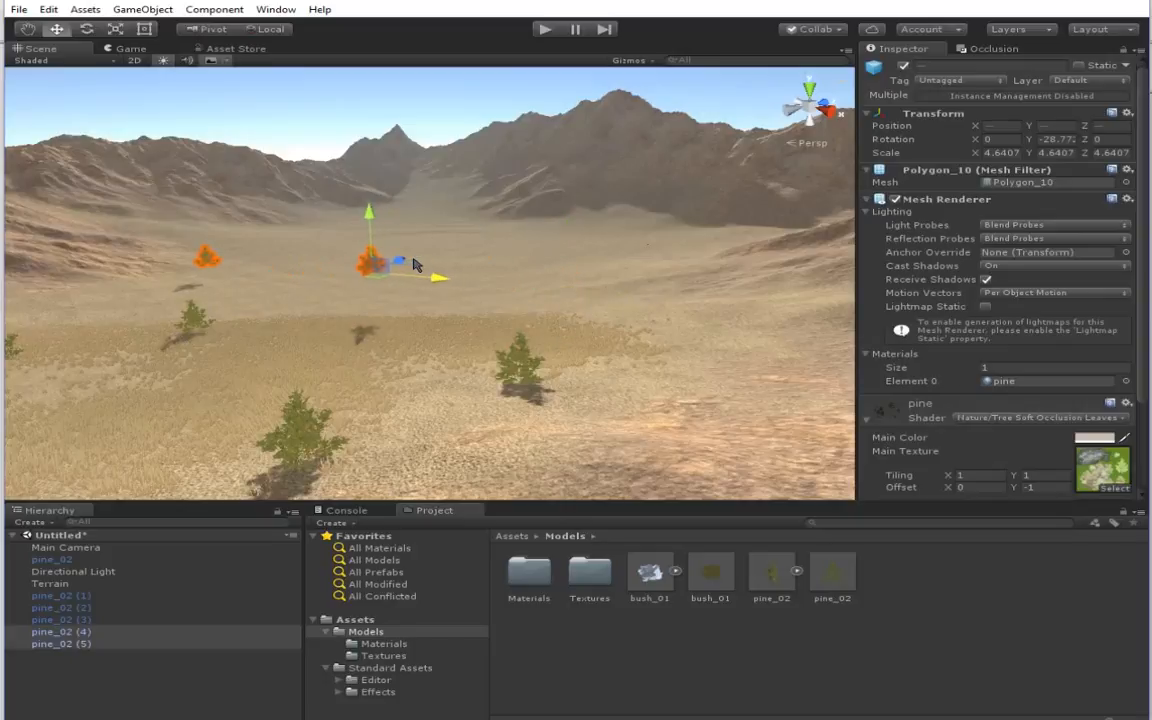
pyautogui.moveTo(370, 214)
pyautogui.mouseDown()
pyautogui.moveTo(383, 245)
pyautogui.moveTo(367, 233)
pyautogui.mouseUp()
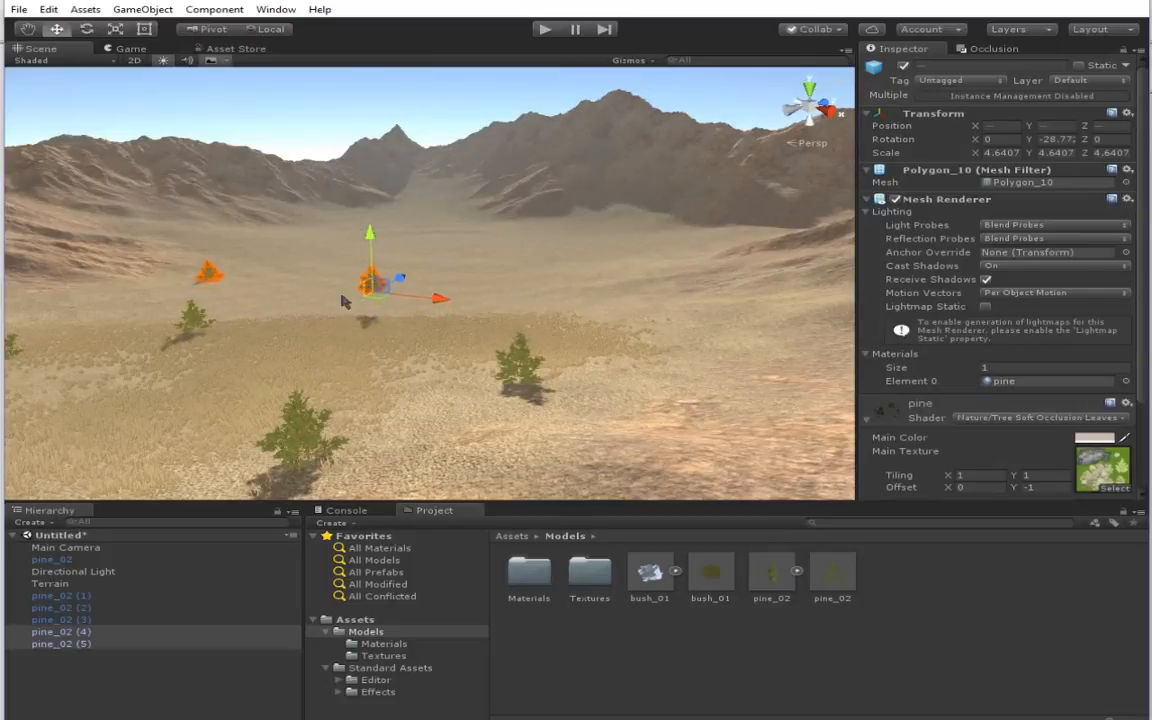
# Step: Lower the nearer of the two new pines onto the terrain, to about Y 52
pyautogui.click(338, 293)
pyautogui.click(370, 288)
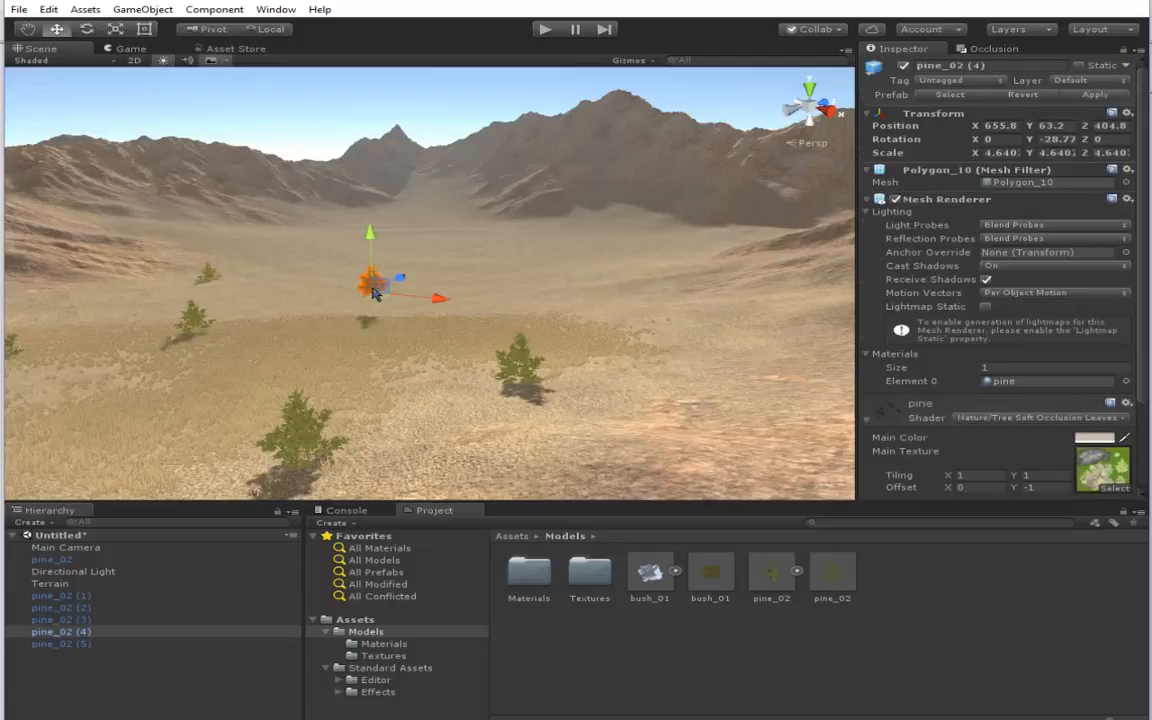
pyautogui.moveTo(385, 258); pyautogui.dragTo(390, 261)
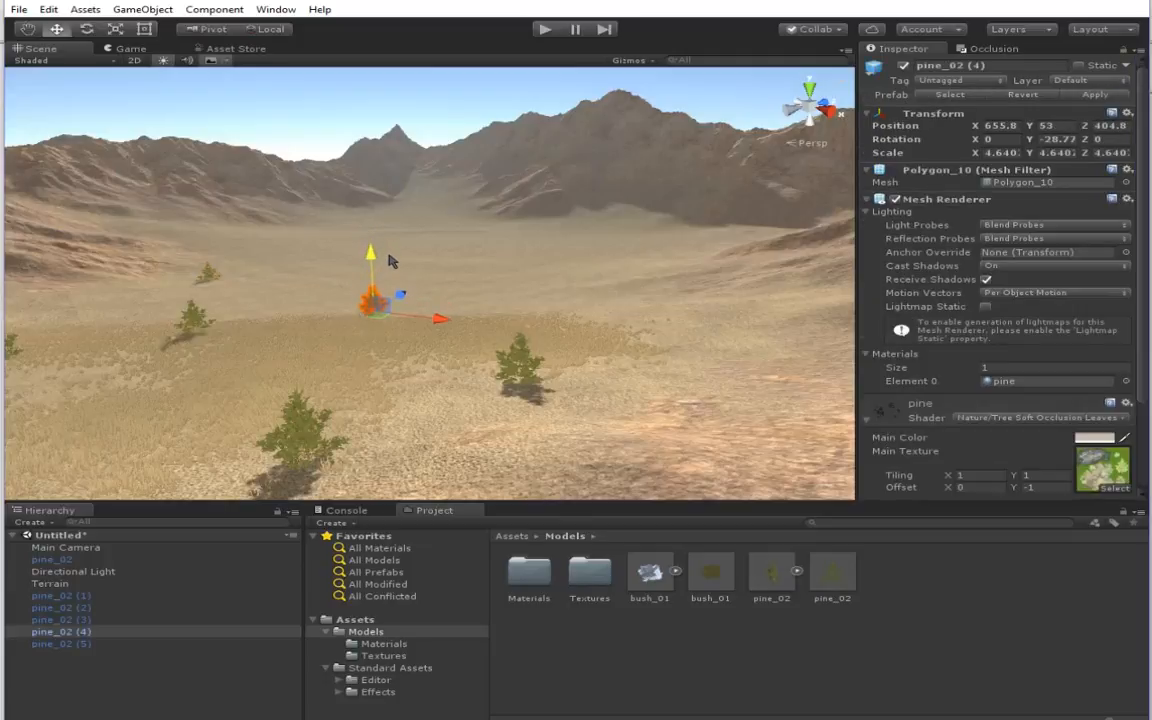
# Step: Add two copies of the lowered pine at about X 647.4, Z 520.9 and X 558.9, Y 45.9, Z 472.3, and check the Game view
pyautogui.hotkey('ctrl', 'd')
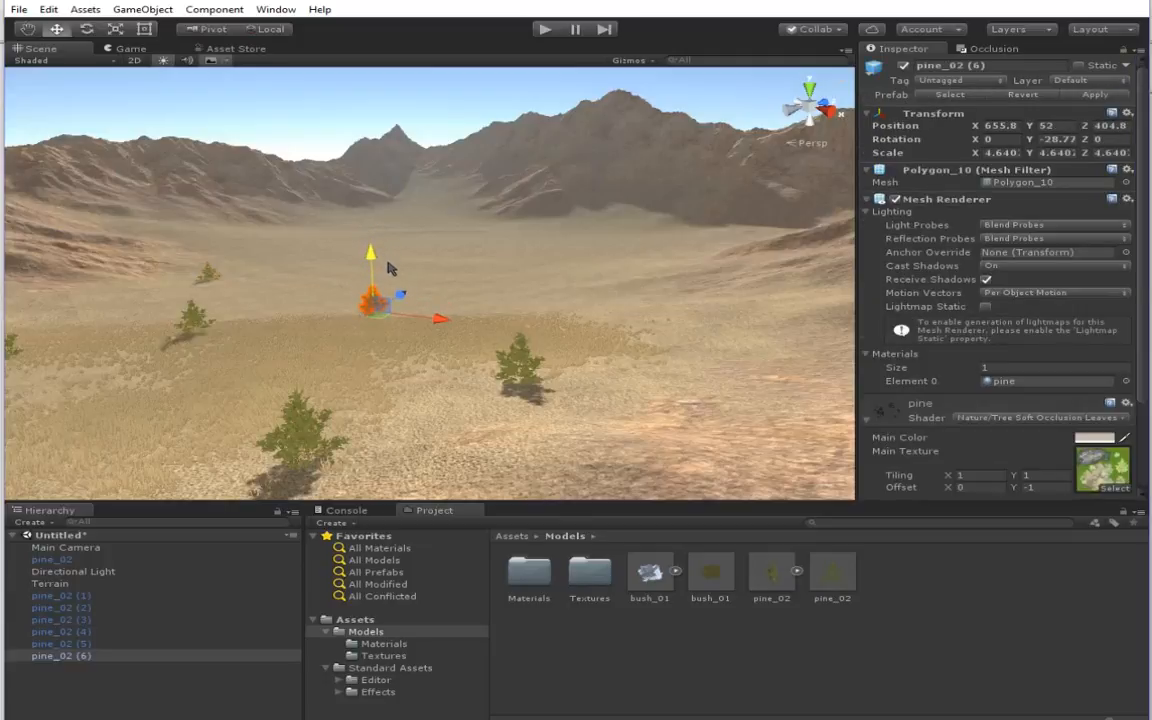
pyautogui.moveTo(390, 261); pyautogui.dragTo(589, 278)
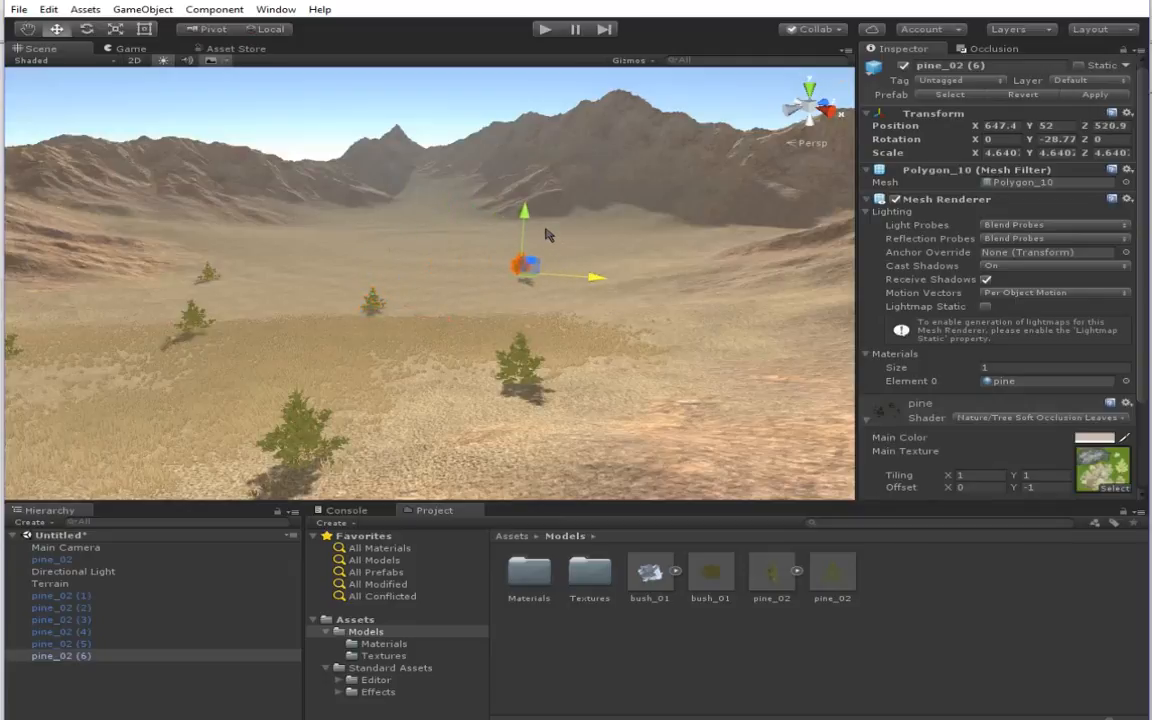
pyautogui.moveTo(529, 222); pyautogui.dragTo(524, 229)
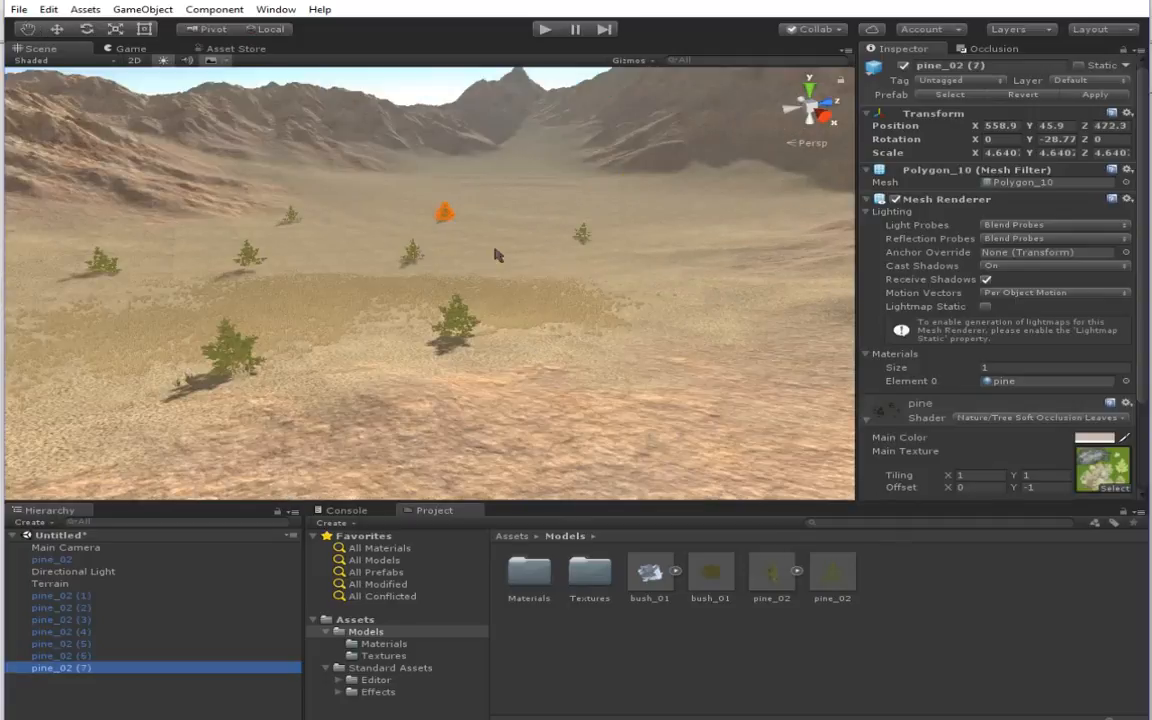
pyautogui.click(124, 49)
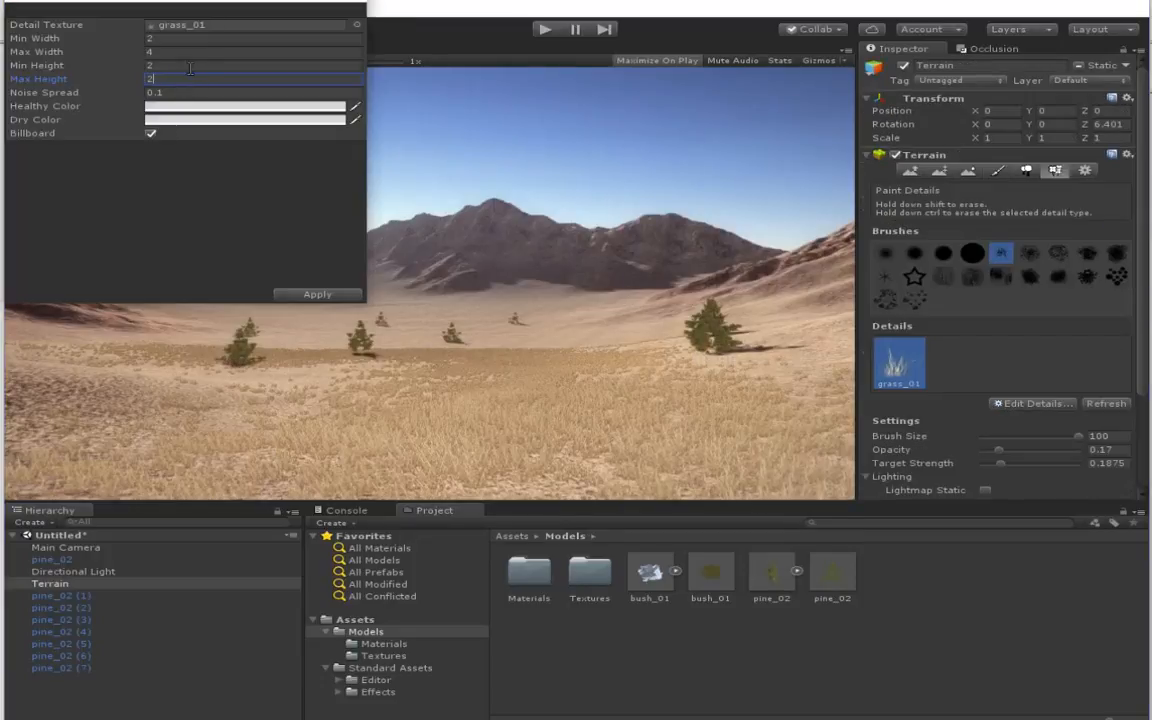
# Step: Set the grass_01 detail to max width 4 and min and max height 2, apply it, and preview the scene in Play mode
pyautogui.click(188, 51)
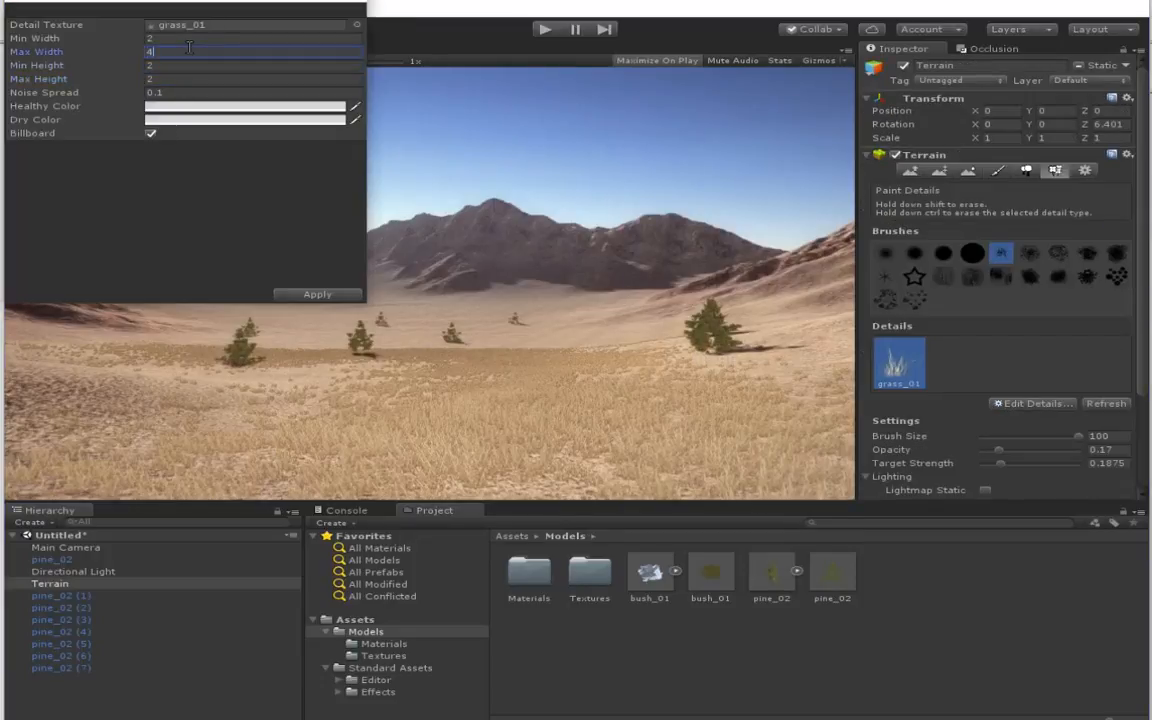
pyautogui.click(196, 37)
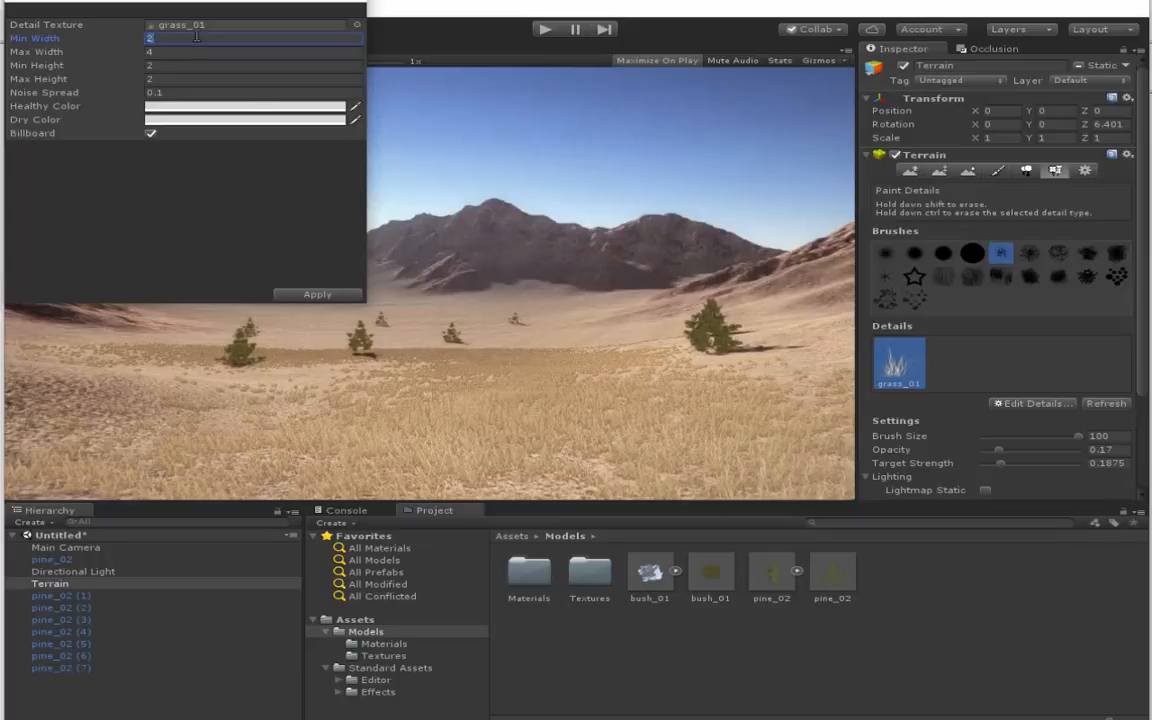
pyautogui.click(312, 296)
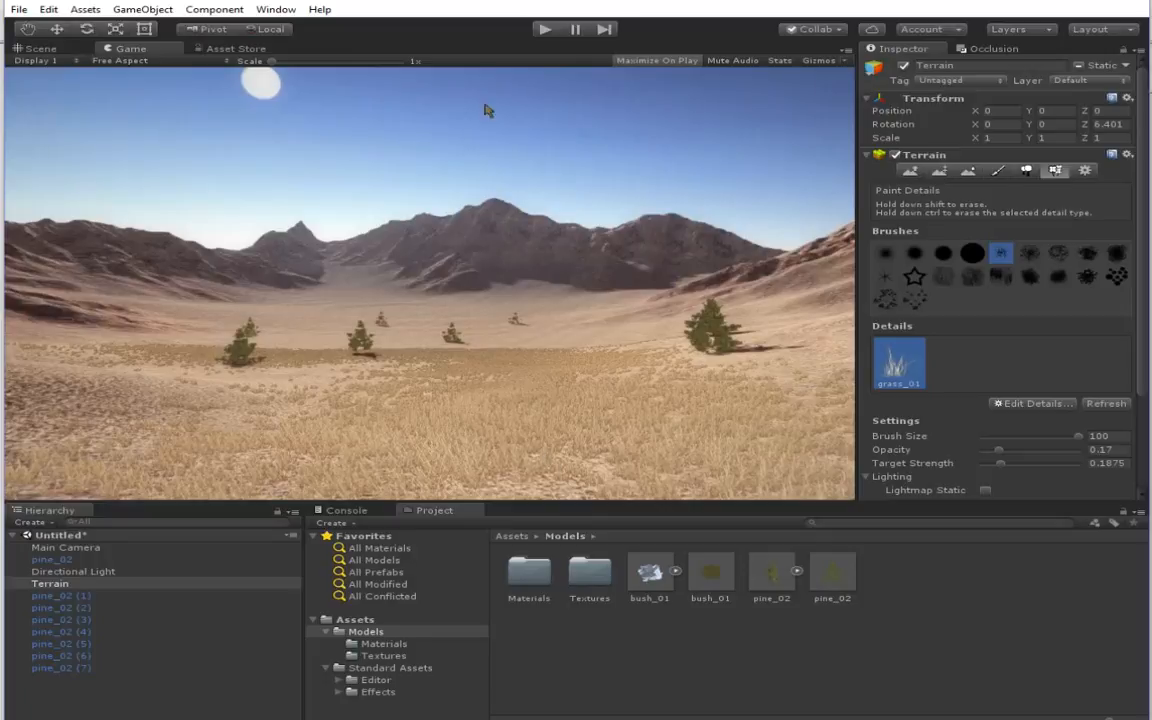
pyautogui.click(547, 33)
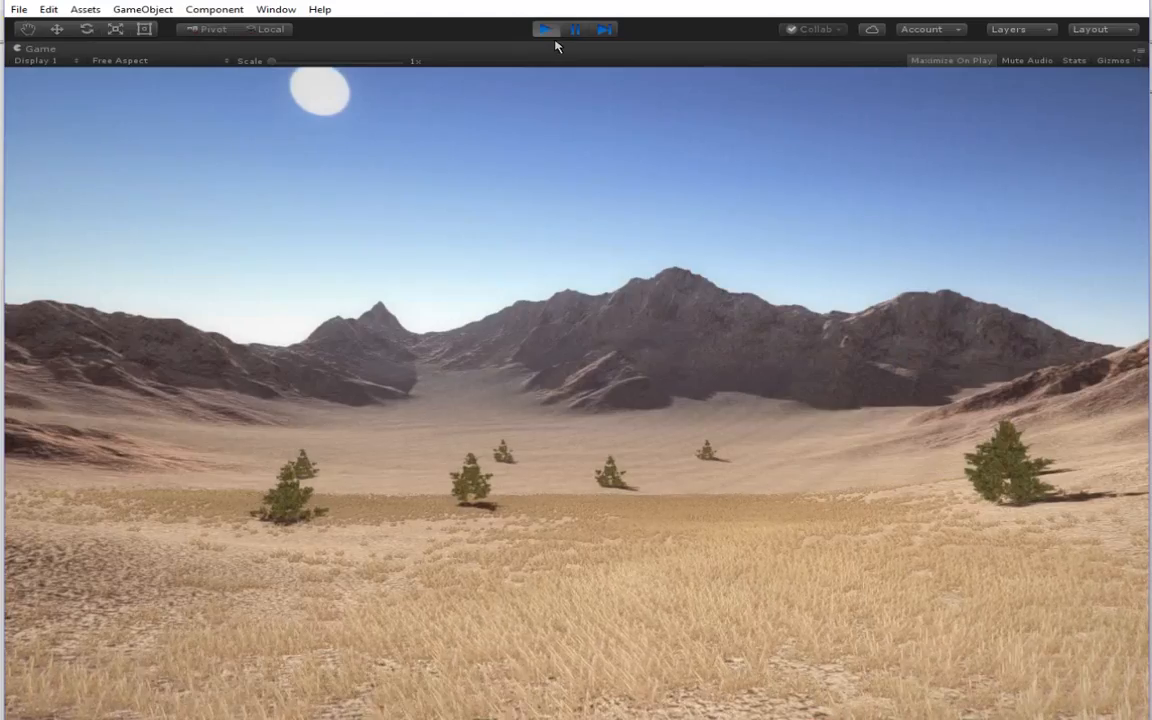
pyautogui.click(552, 31)
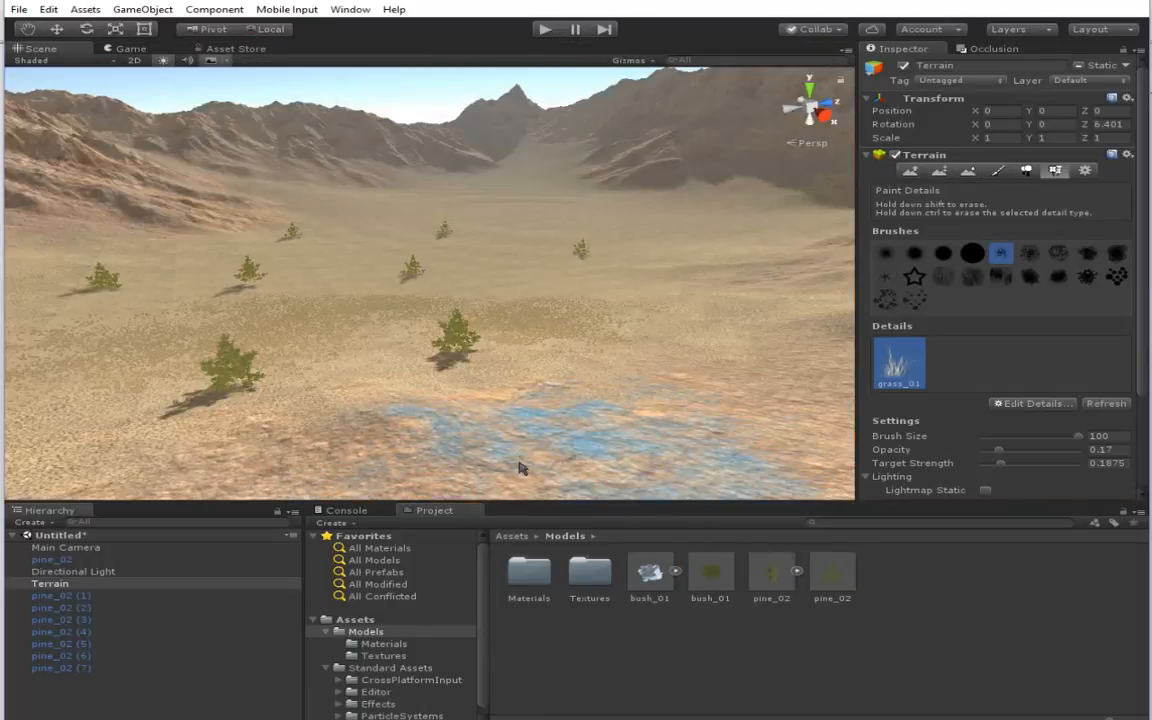
# Step: Open the Prefabs folder inside Standard Assets > ParticleSystems
pyautogui.click(352, 620)
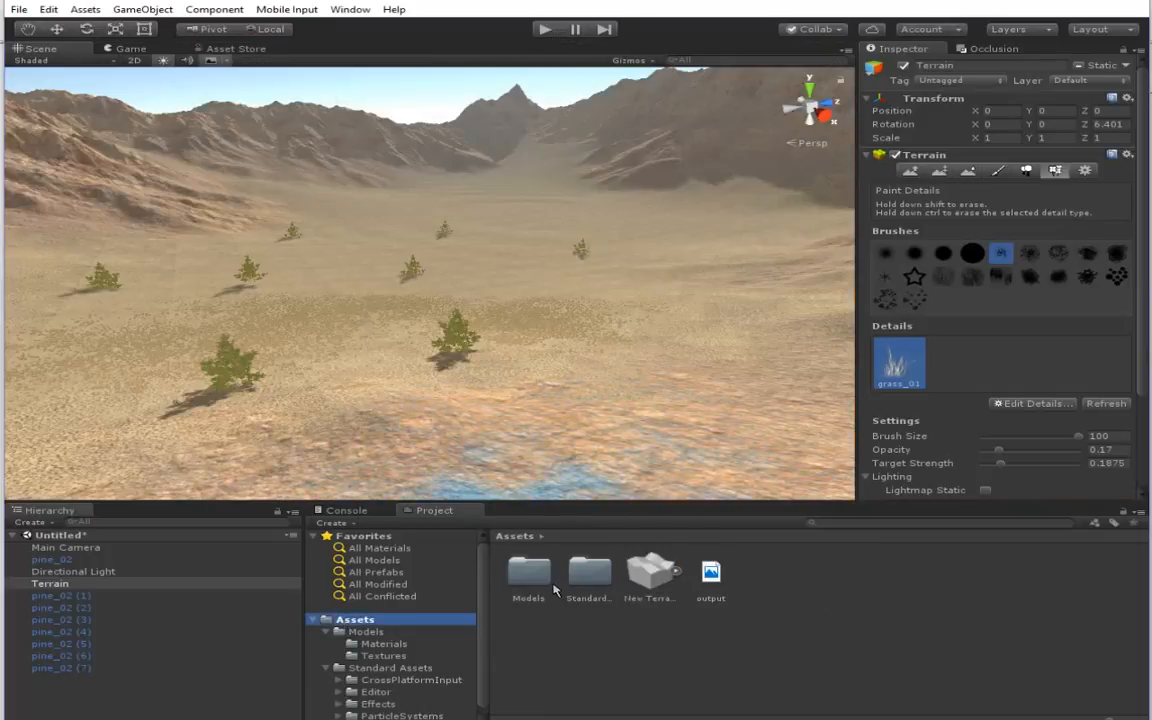
pyautogui.click(589, 574)
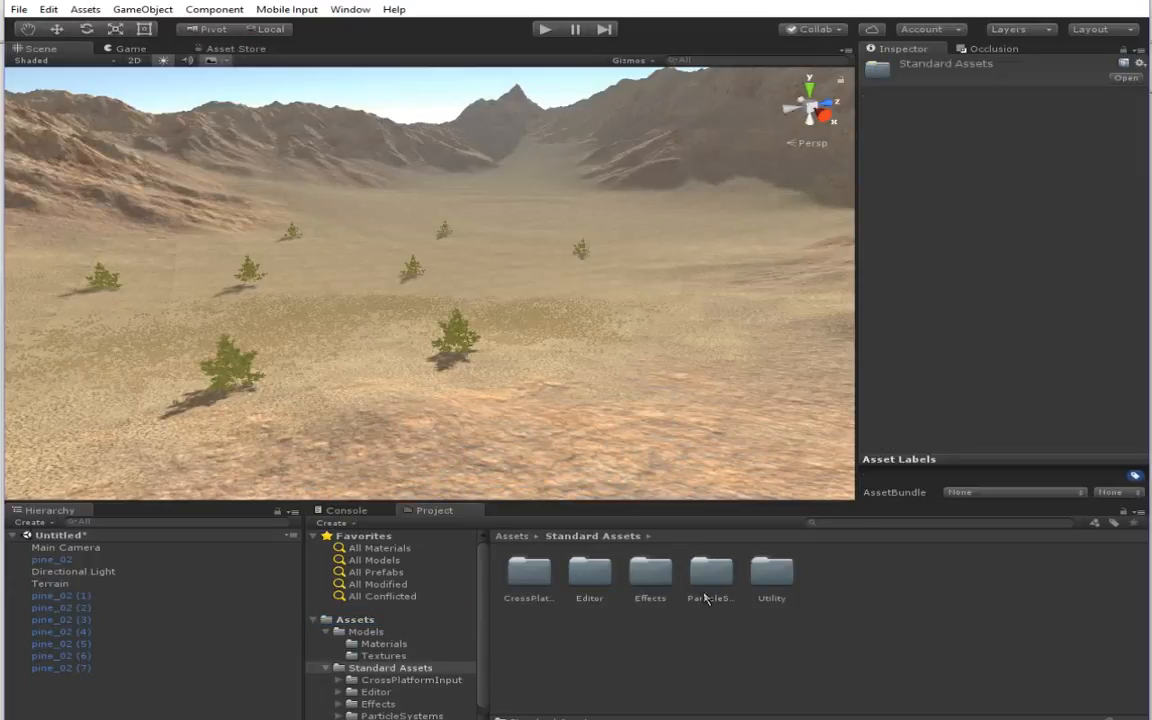
pyautogui.doubleClick(706, 590)
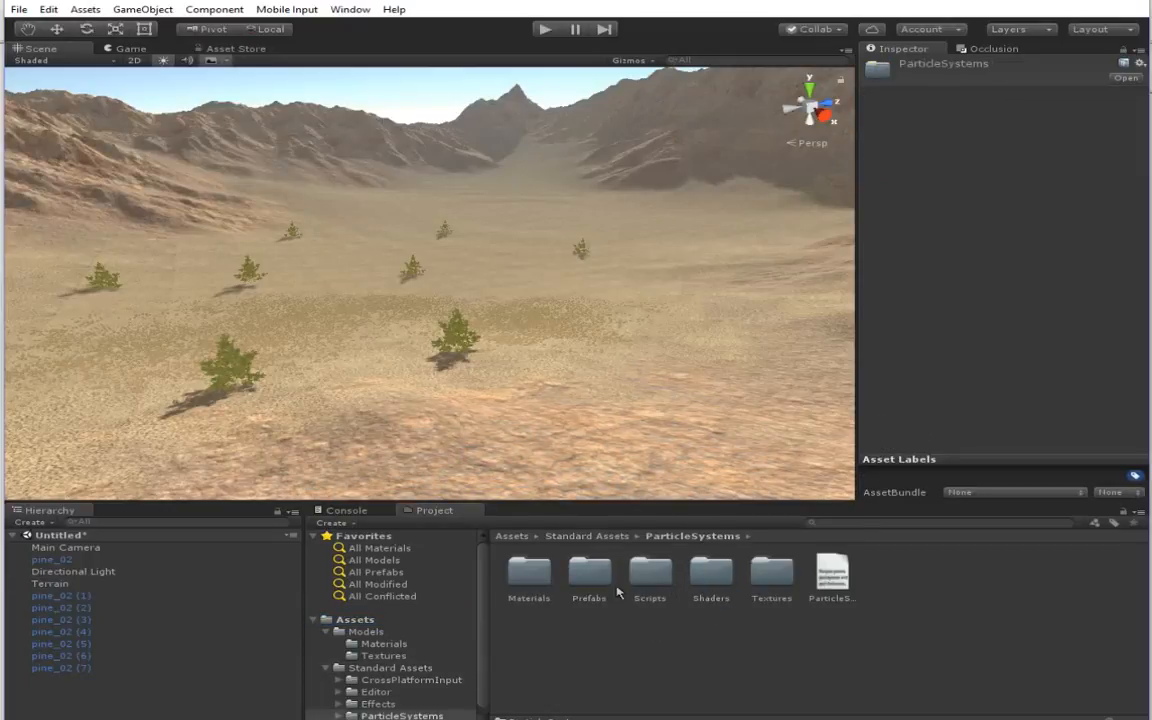
pyautogui.doubleClick(591, 575)
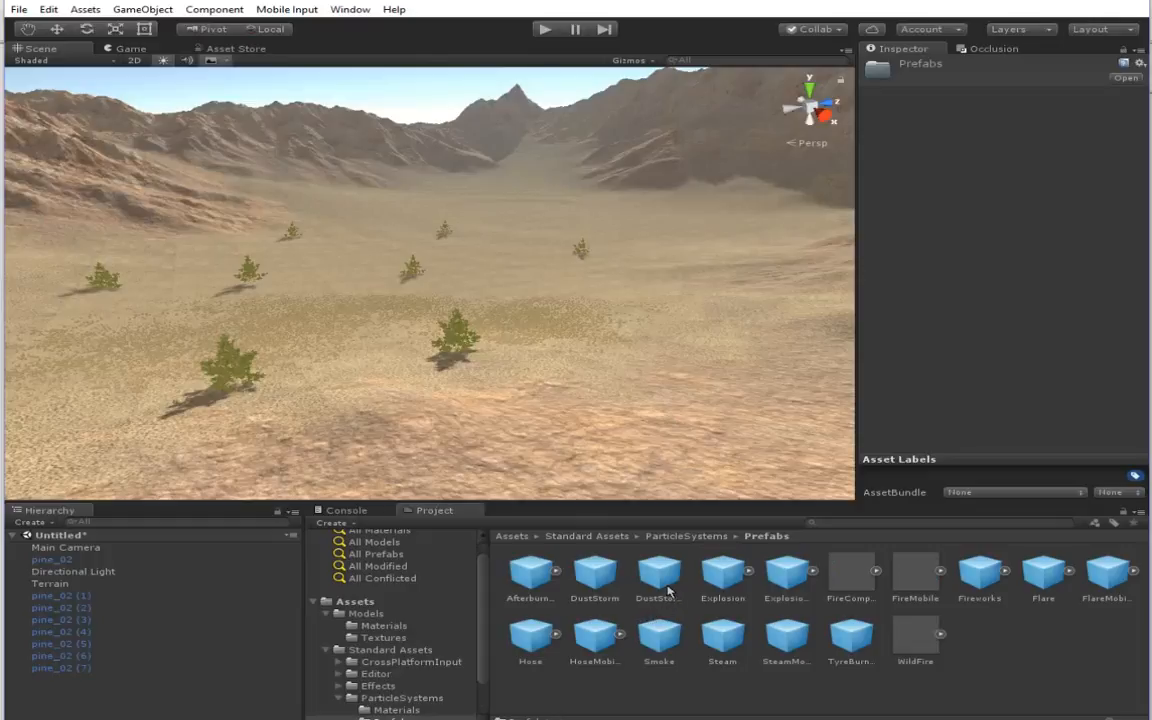
pyautogui.click(664, 586)
pyautogui.moveTo(664, 586); pyautogui.dragTo(540, 298)
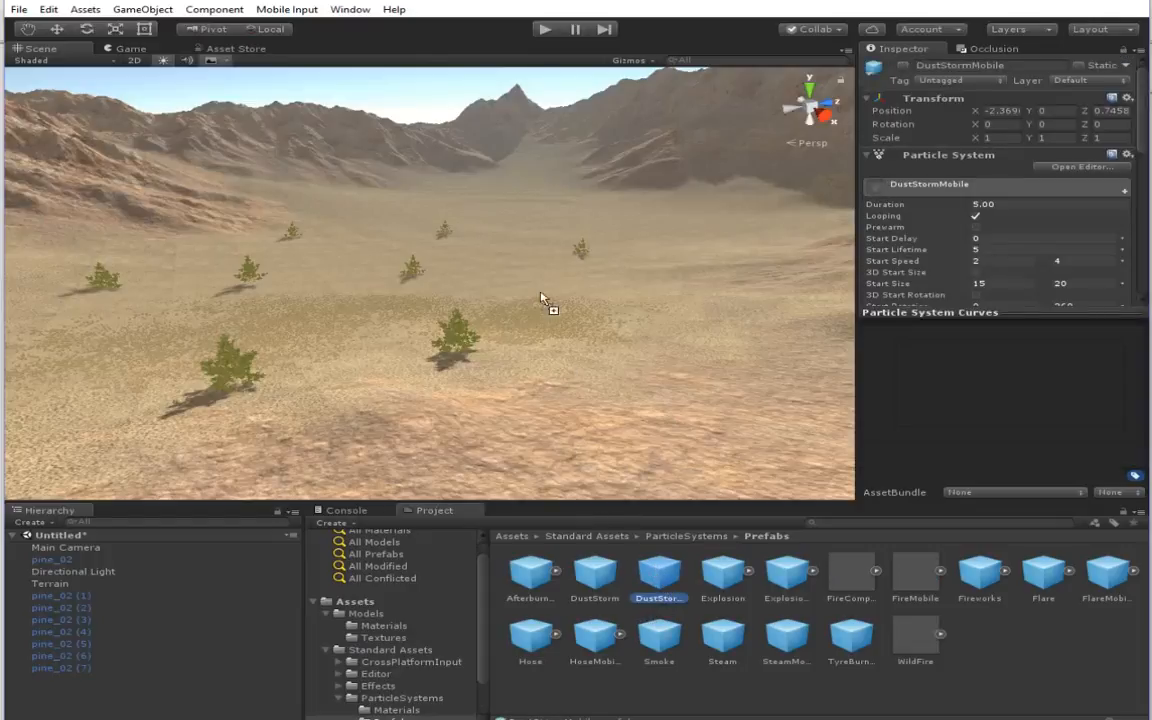
pyautogui.moveTo(537, 244); pyautogui.dragTo(541, 244)
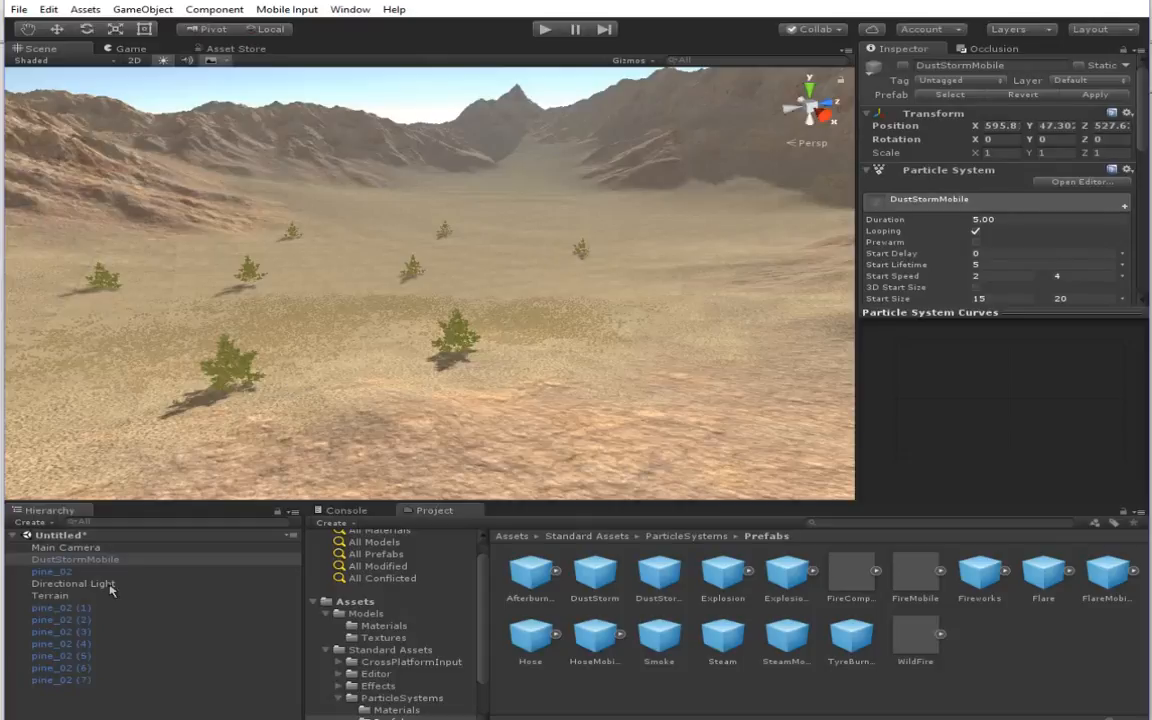
pyautogui.click(70, 573)
pyautogui.click(70, 559)
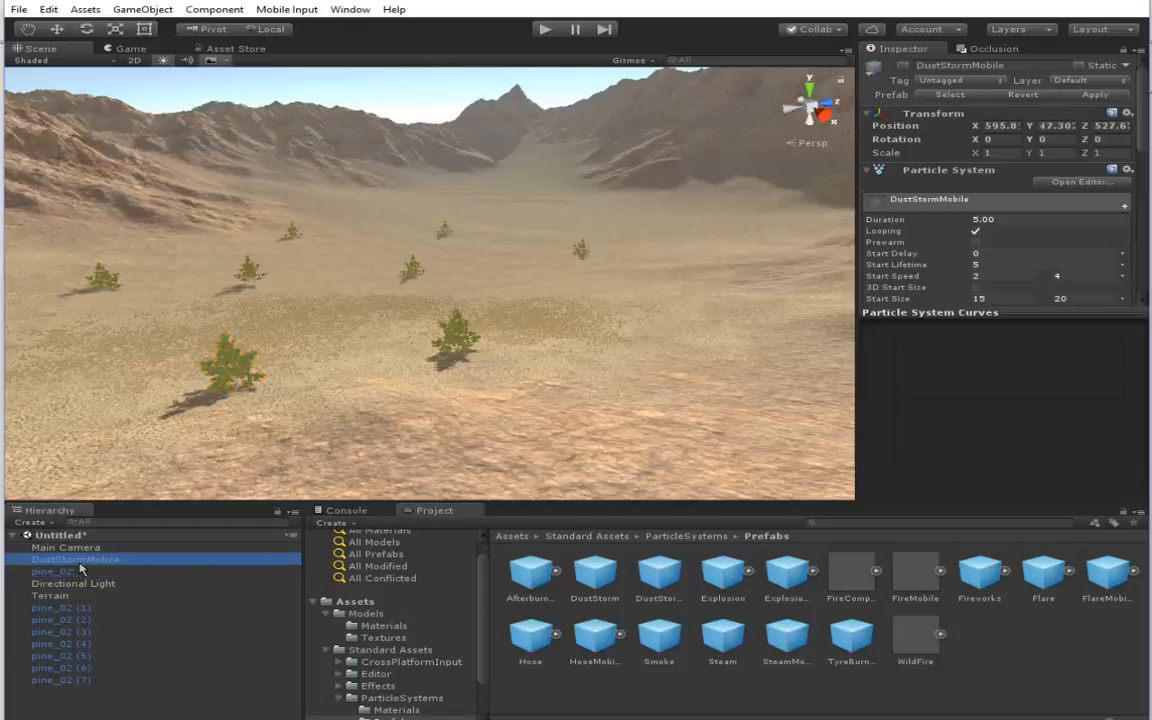
pyautogui.press('Delete')
pyautogui.click(657, 592)
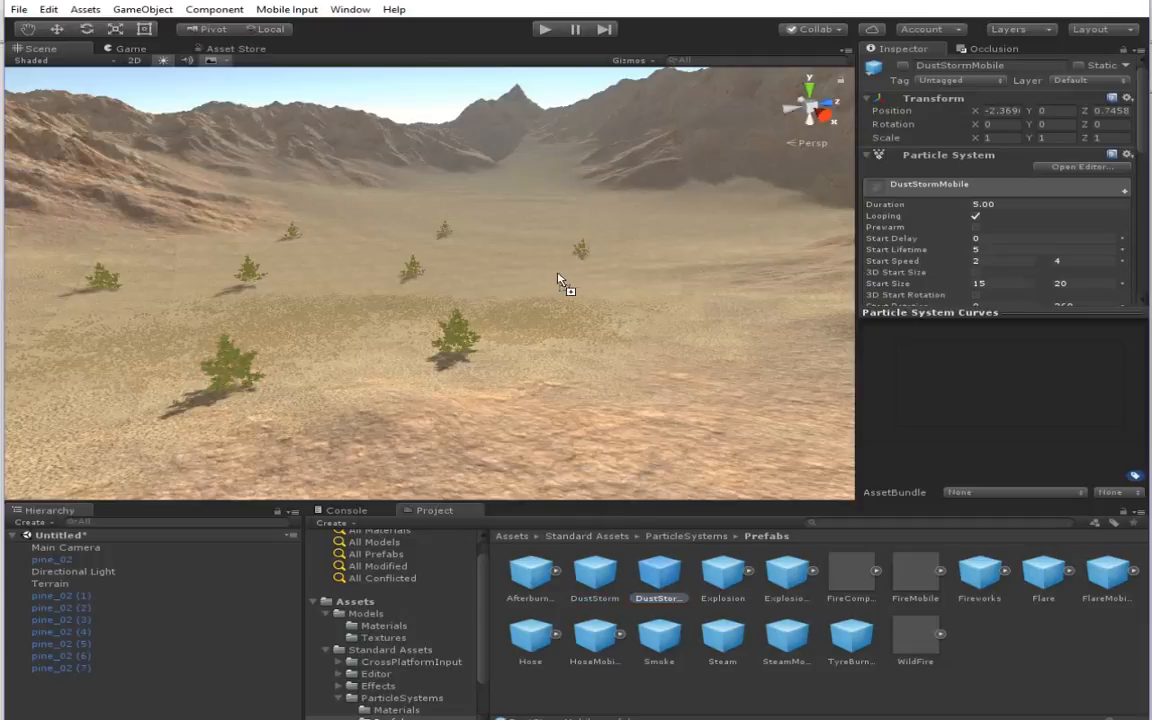
# Step: Place the DustStorm prefab on the valley floor at about X 673.8, Y 51.4, Z 475.1 and scale it uniformly to about 8.66
pyautogui.moveTo(558, 280); pyautogui.dragTo(549, 277)
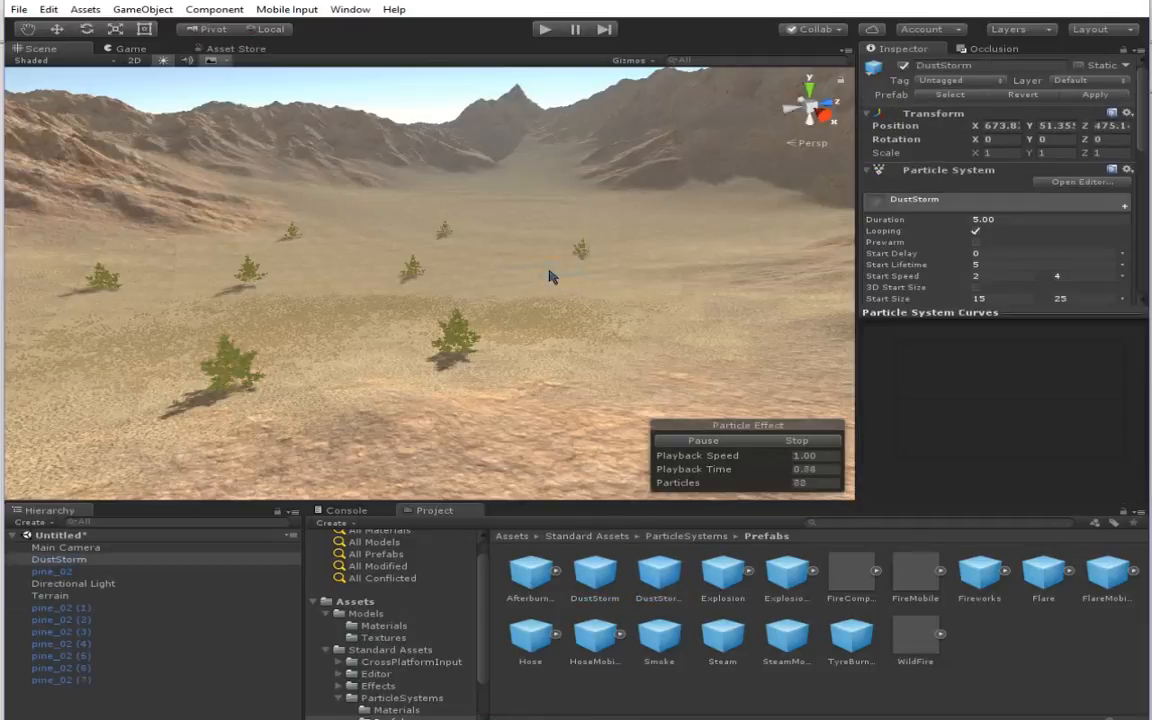
pyautogui.click(57, 29)
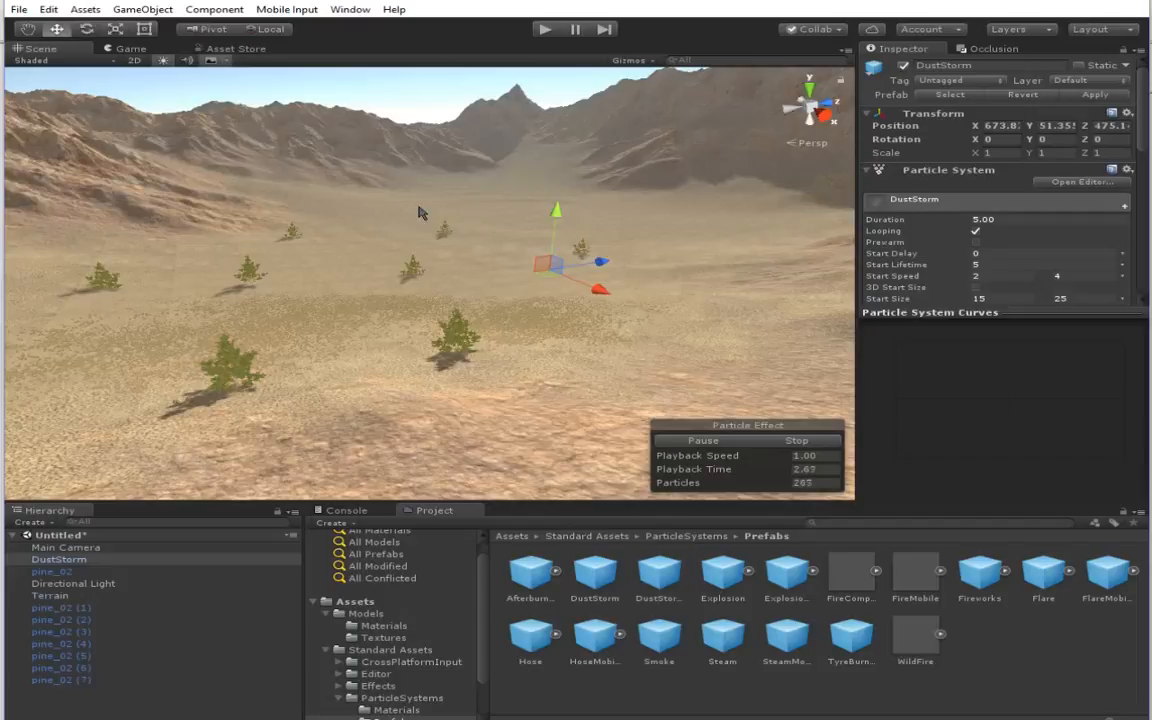
pyautogui.click(116, 29)
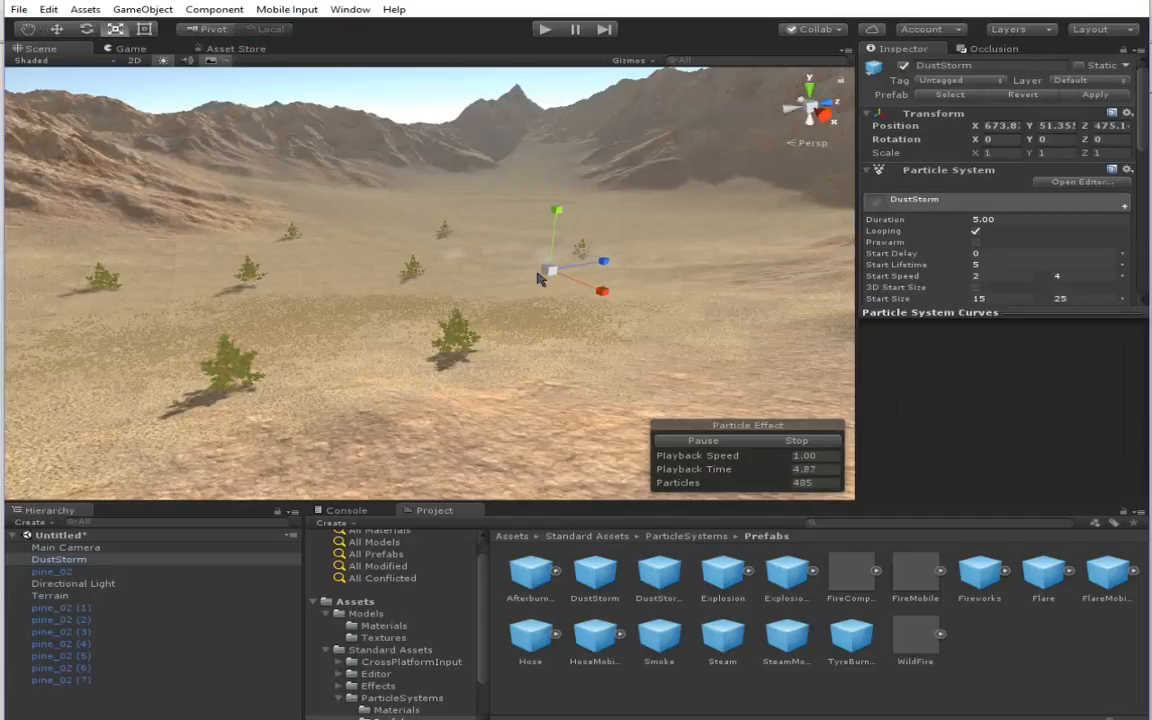
pyautogui.moveTo(550, 271); pyautogui.dragTo(112, 304)
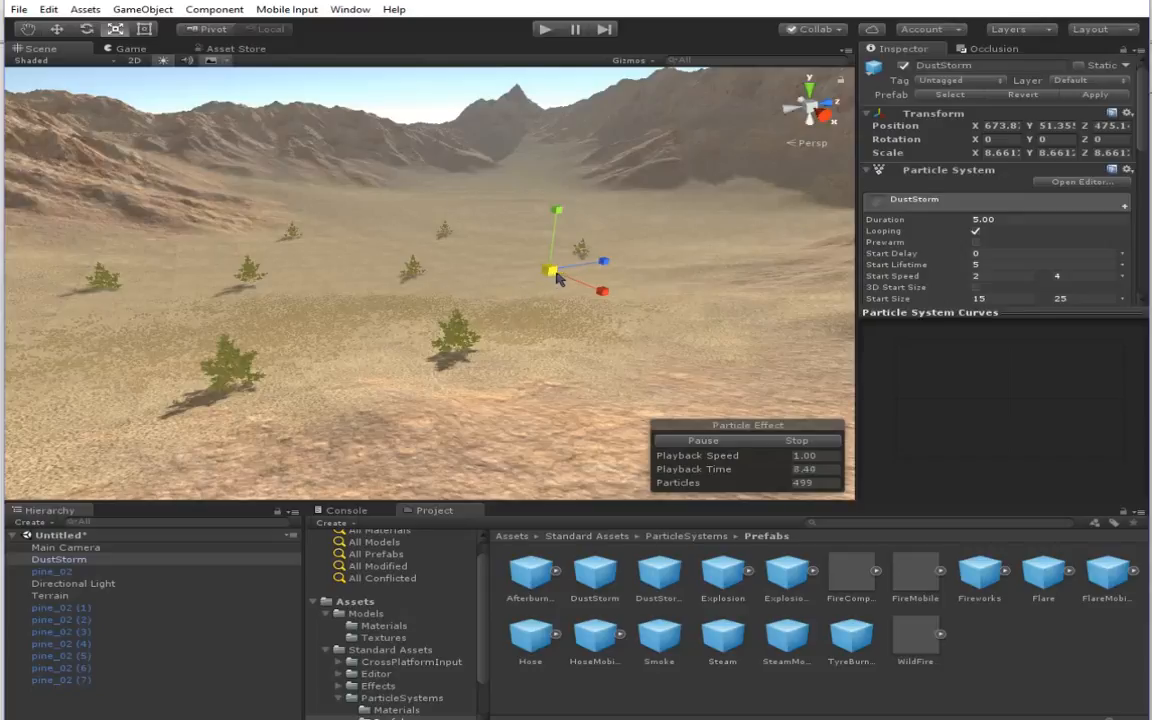
# Step: Enlarge the DustStorm to scale 10.755, set its maximum start size to 250, and preview the dust in Play mode
pyautogui.scroll(-2, 1047, 211)
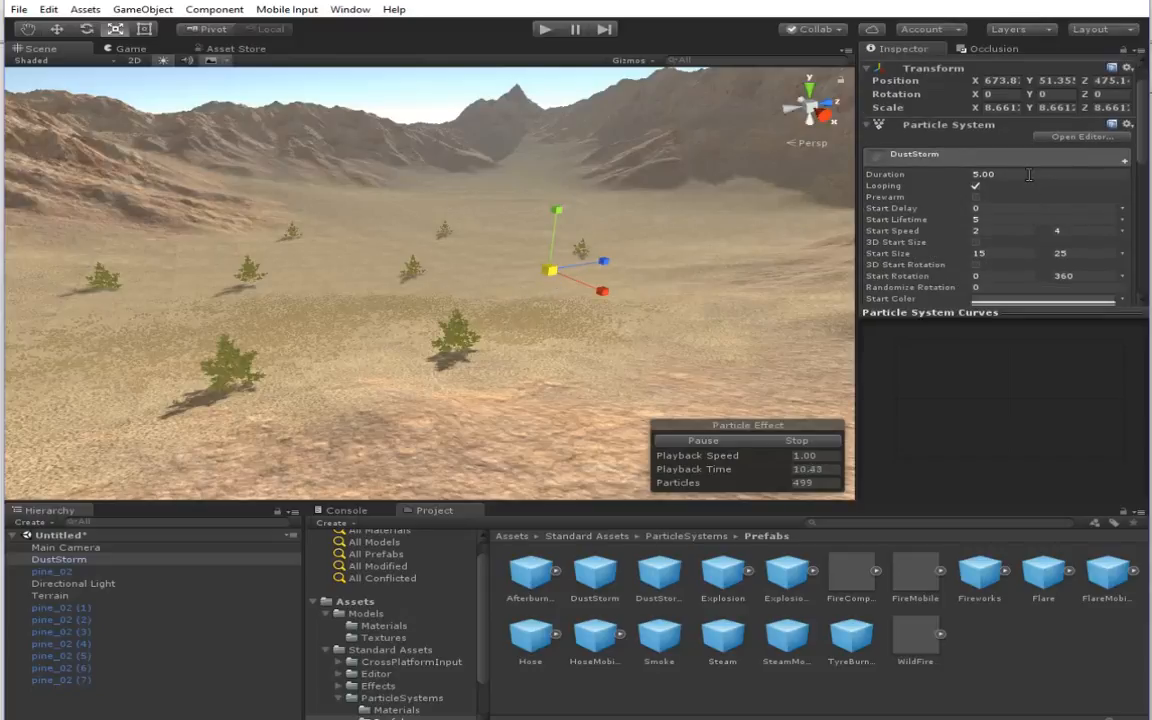
pyautogui.click(1029, 175)
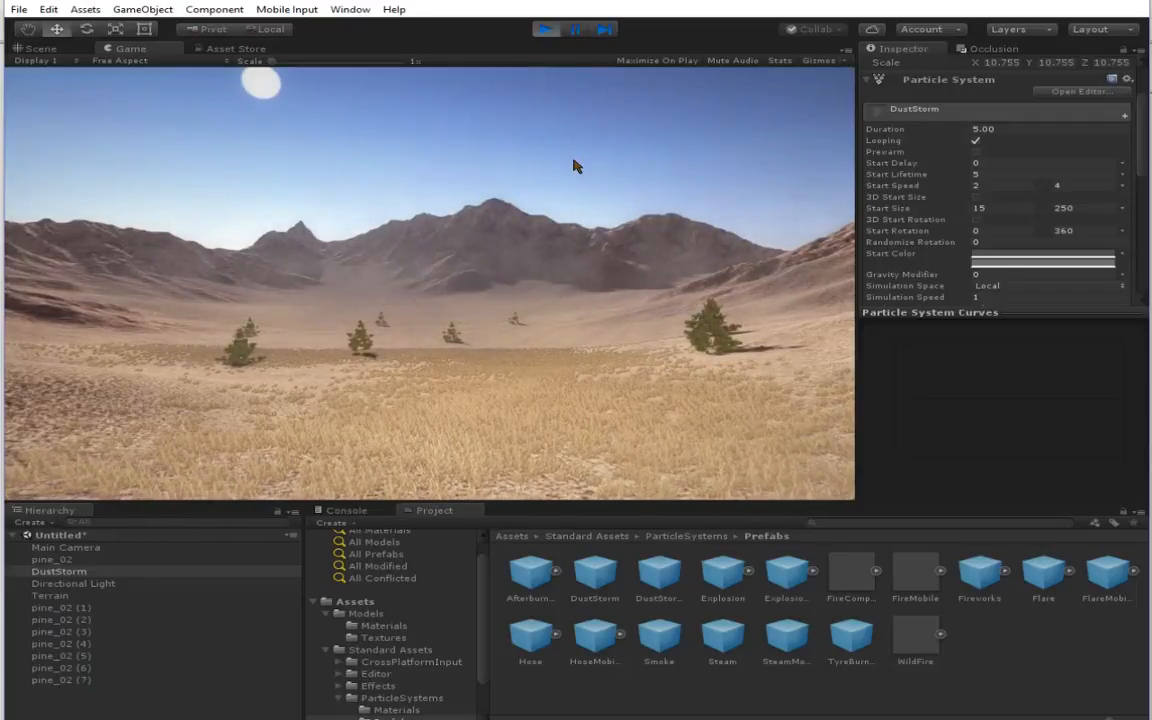
pyautogui.click(1070, 208)
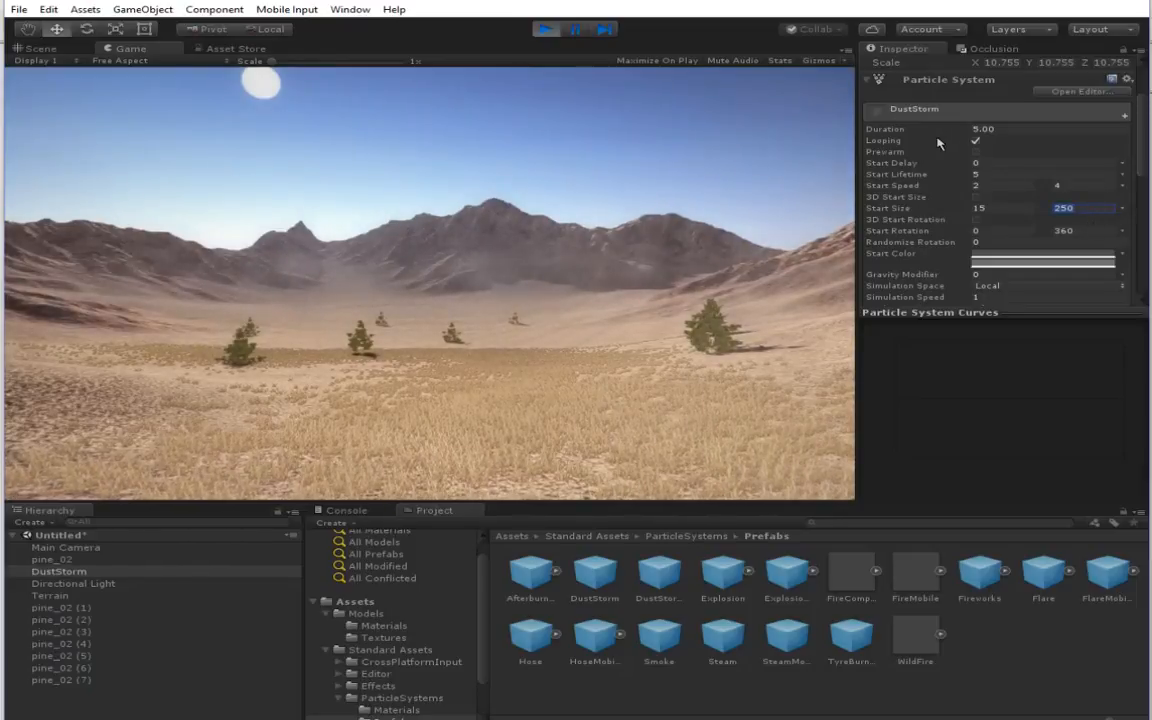
pyautogui.click(55, 54)
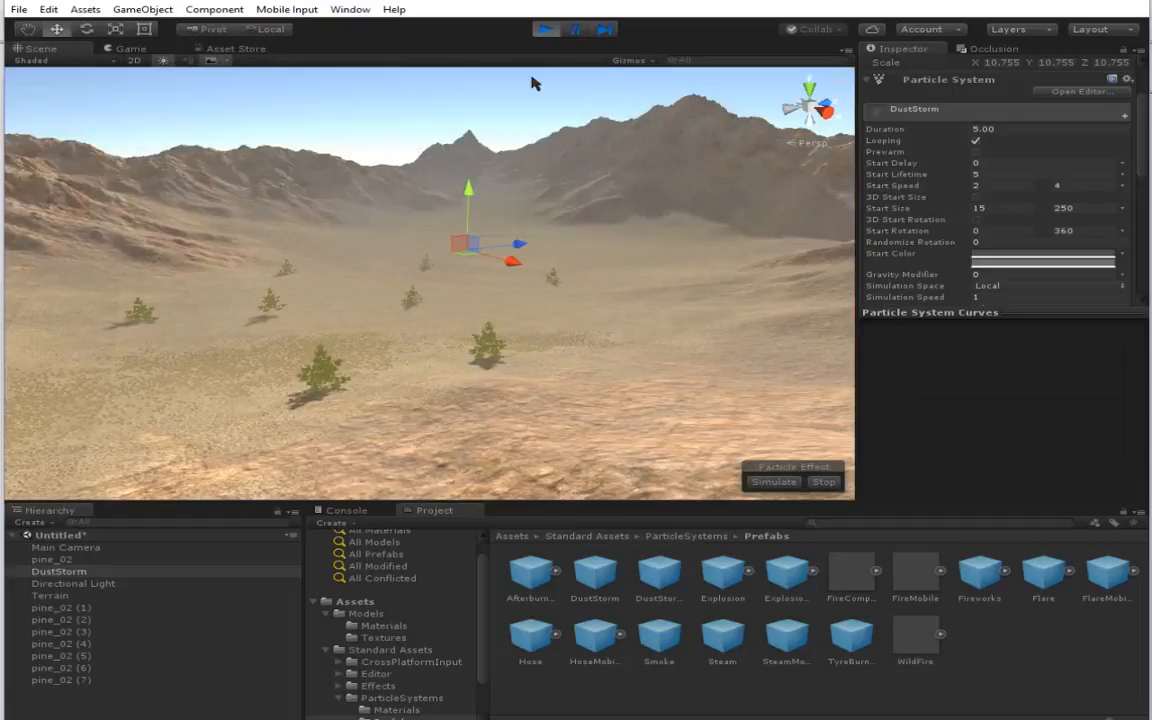
pyautogui.click(546, 32)
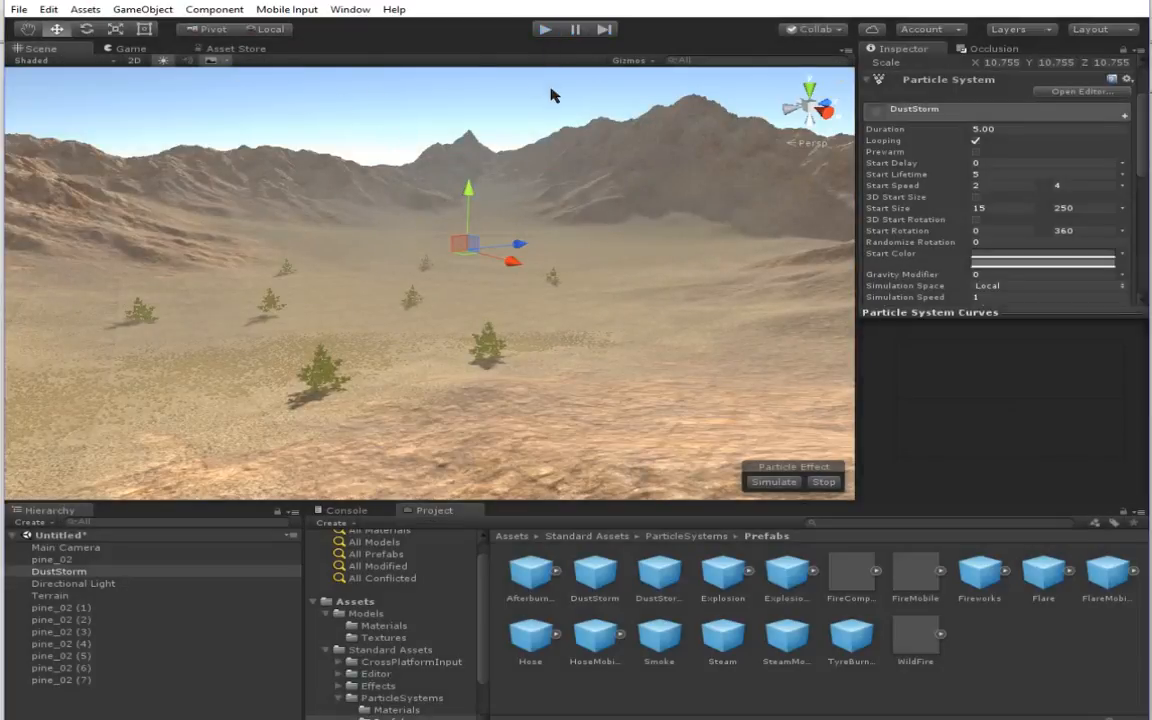